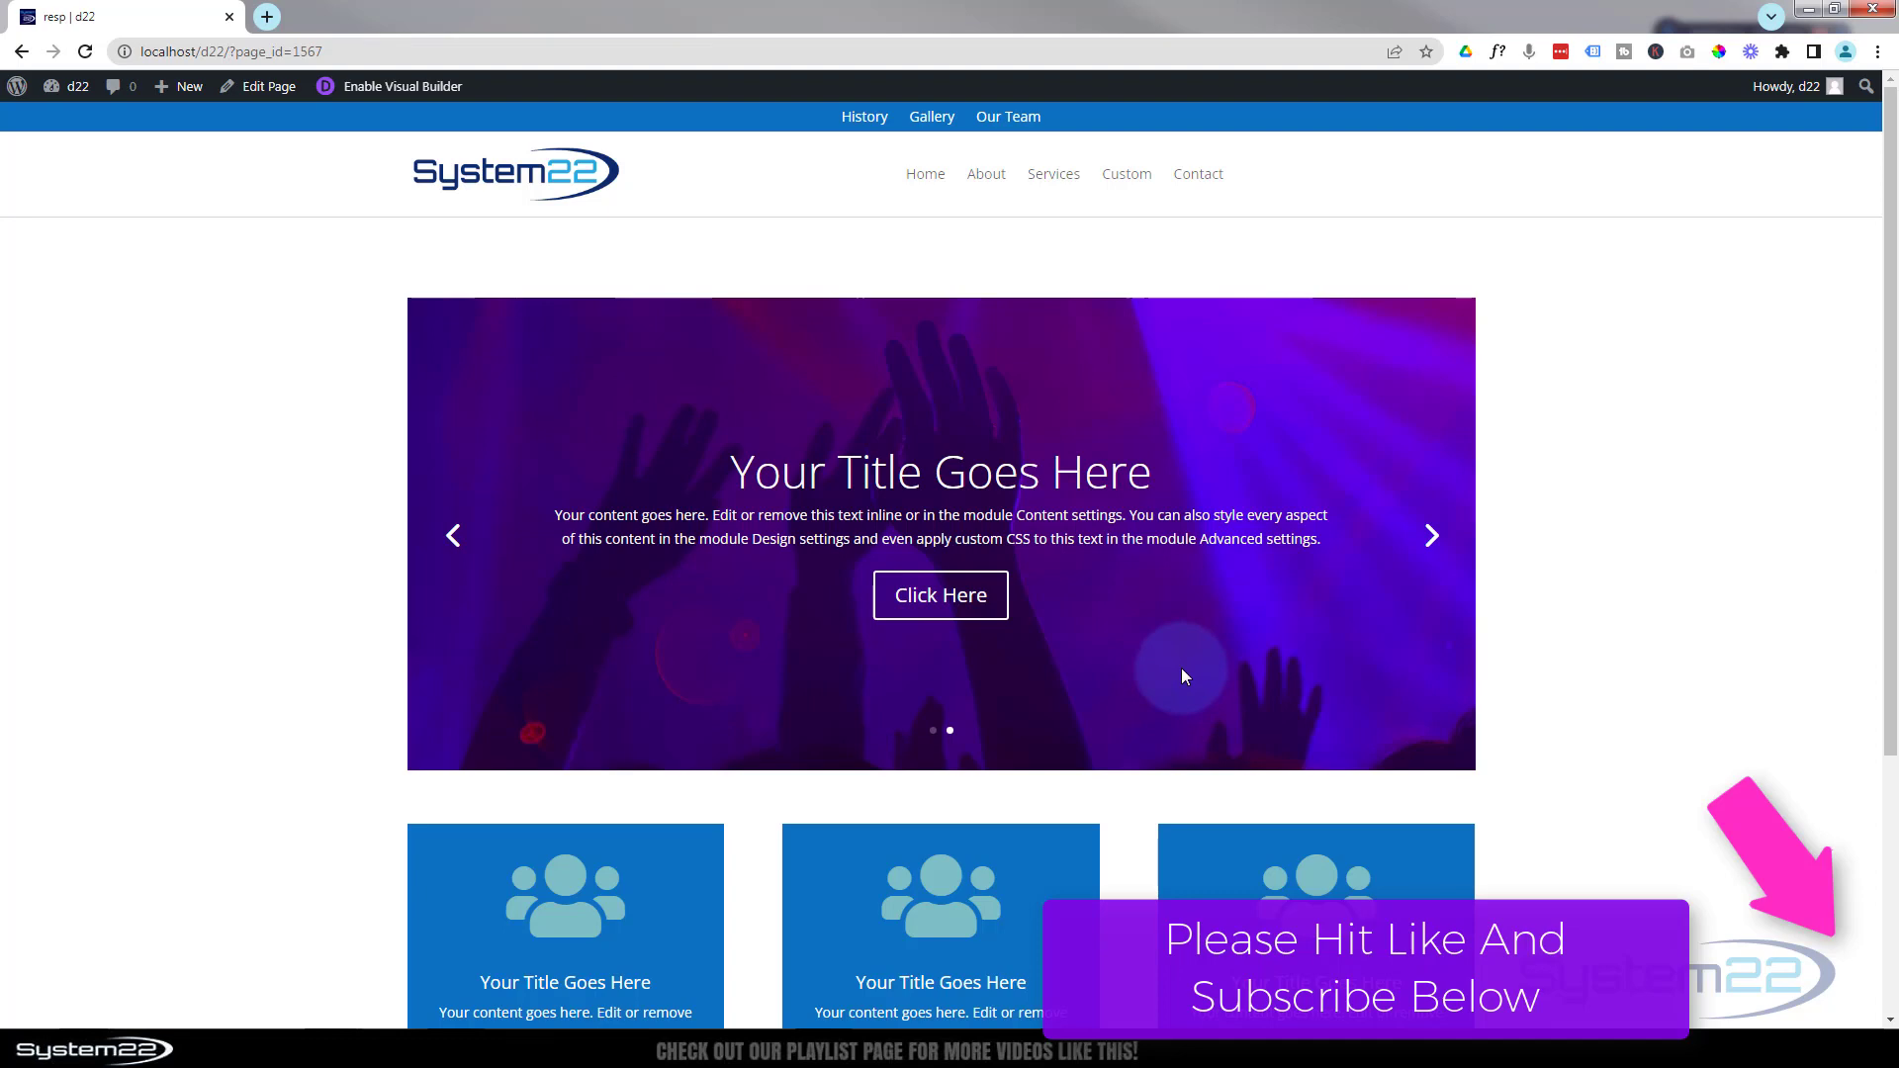
Scroll through the live slider page, then open Chrome DevTools docked below it.
{"action": "scroll", "coordinate": [1627, 527], "scroll_direction": "down", "scroll_amount": 2}
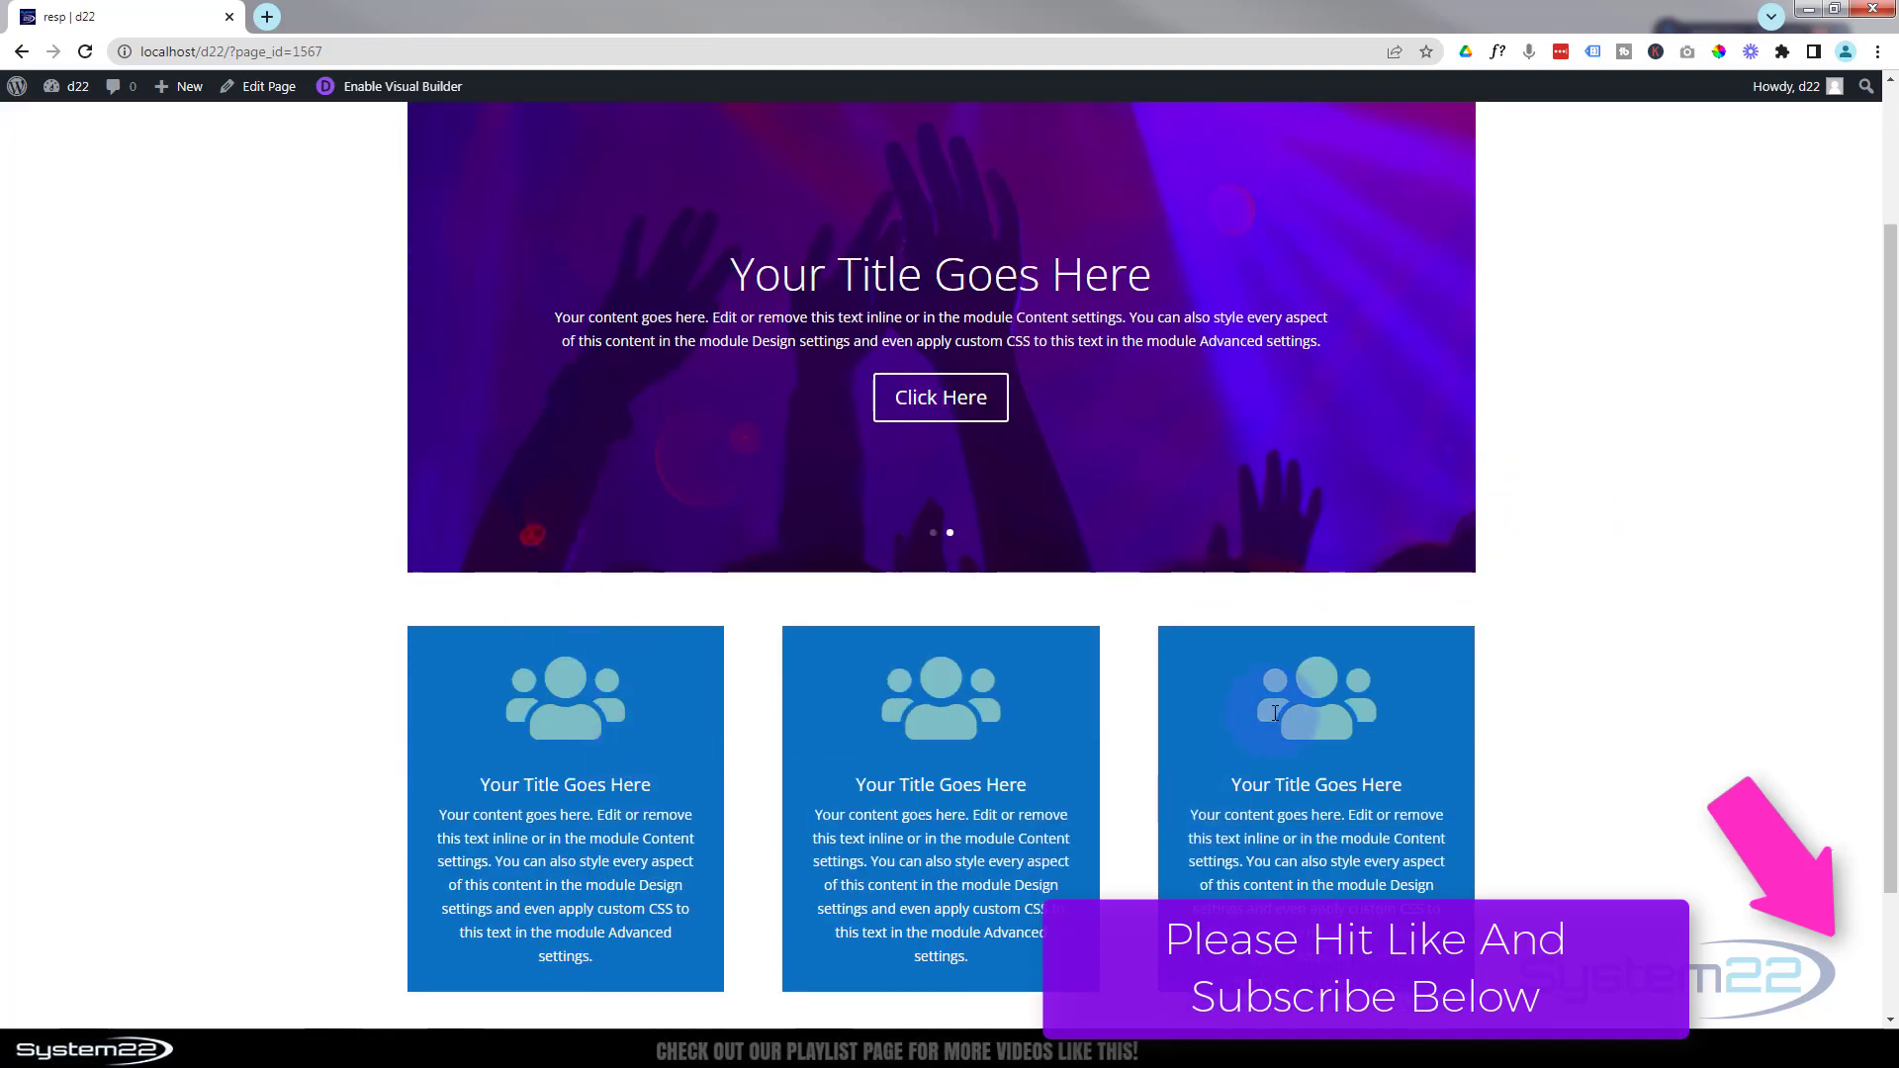
{"action": "scroll", "coordinate": [1275, 712], "scroll_direction": "up", "scroll_amount": 2}
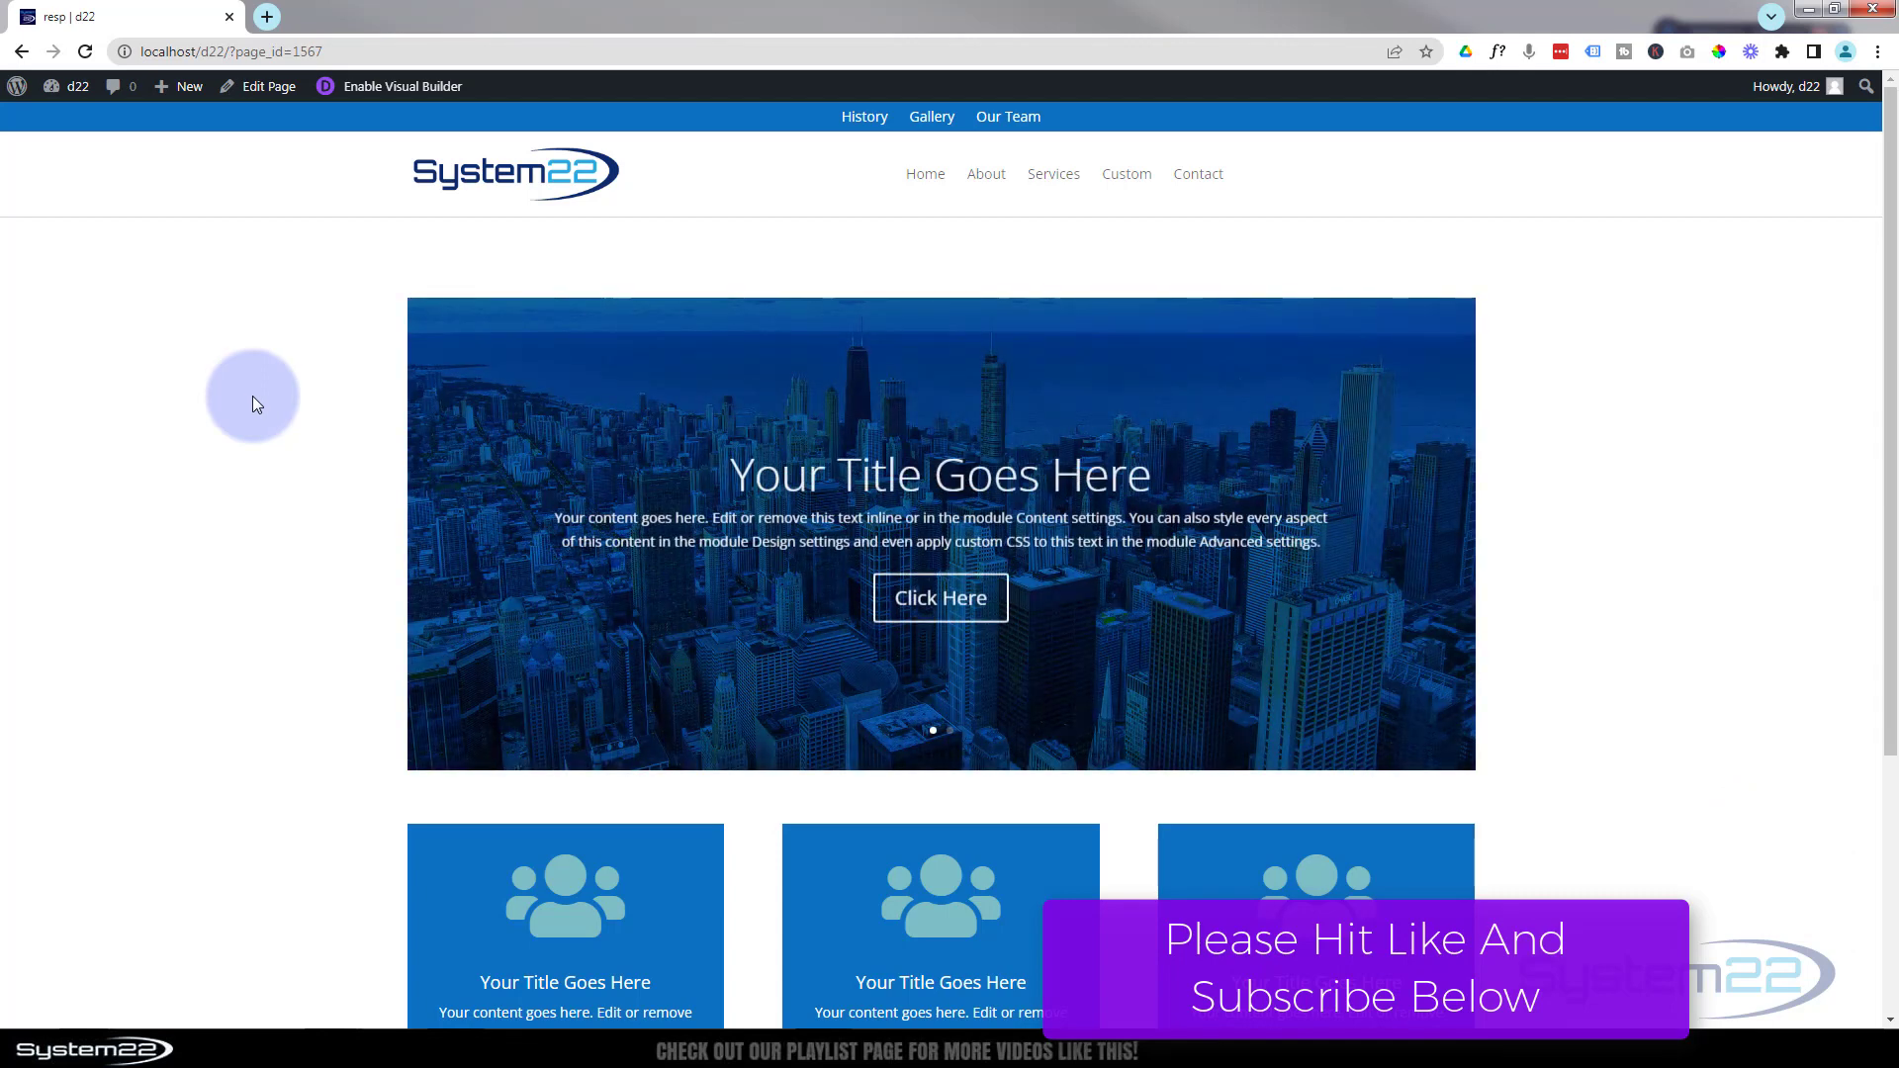
{"action": "key", "text": "ctrl+shift+i"}
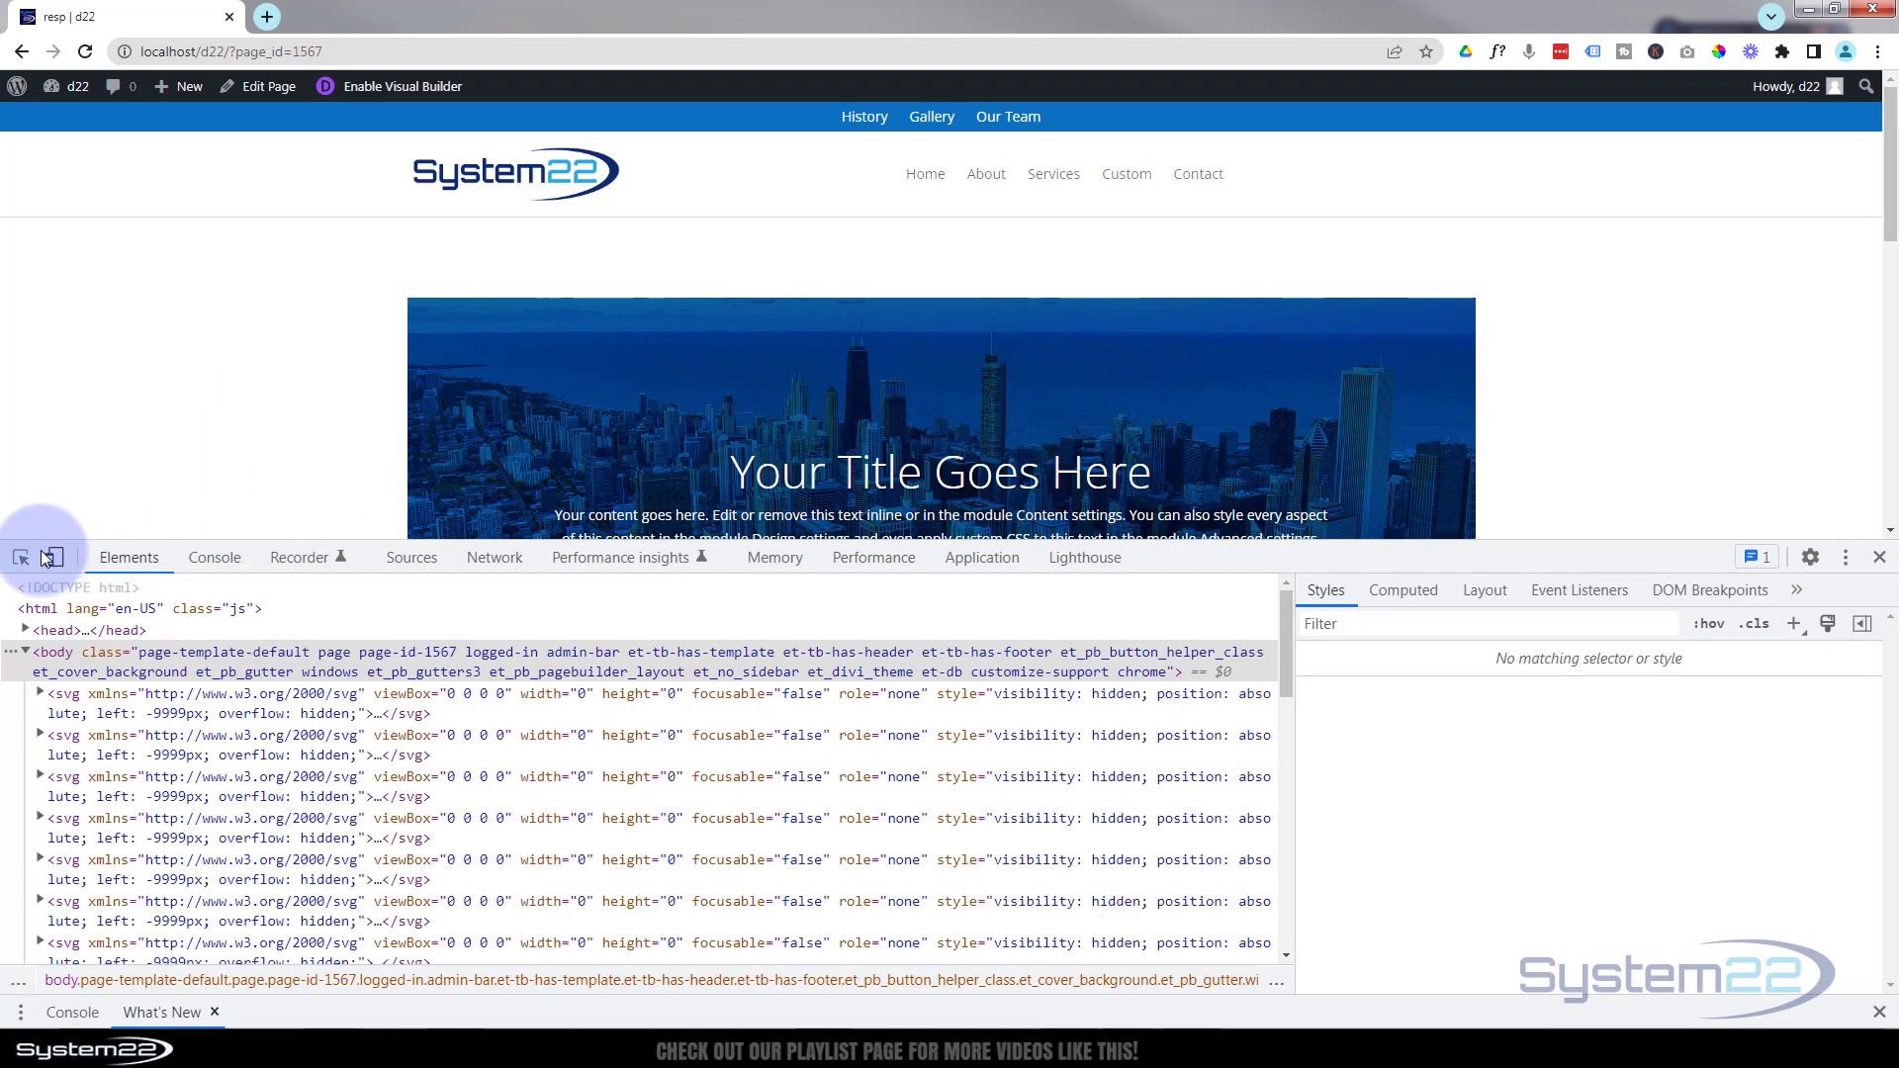
Preview the page as an iPhone 12 Pro at 100% zoom with a shorter DevTools panel.
{"action": "left_click", "coordinate": [50, 558]}
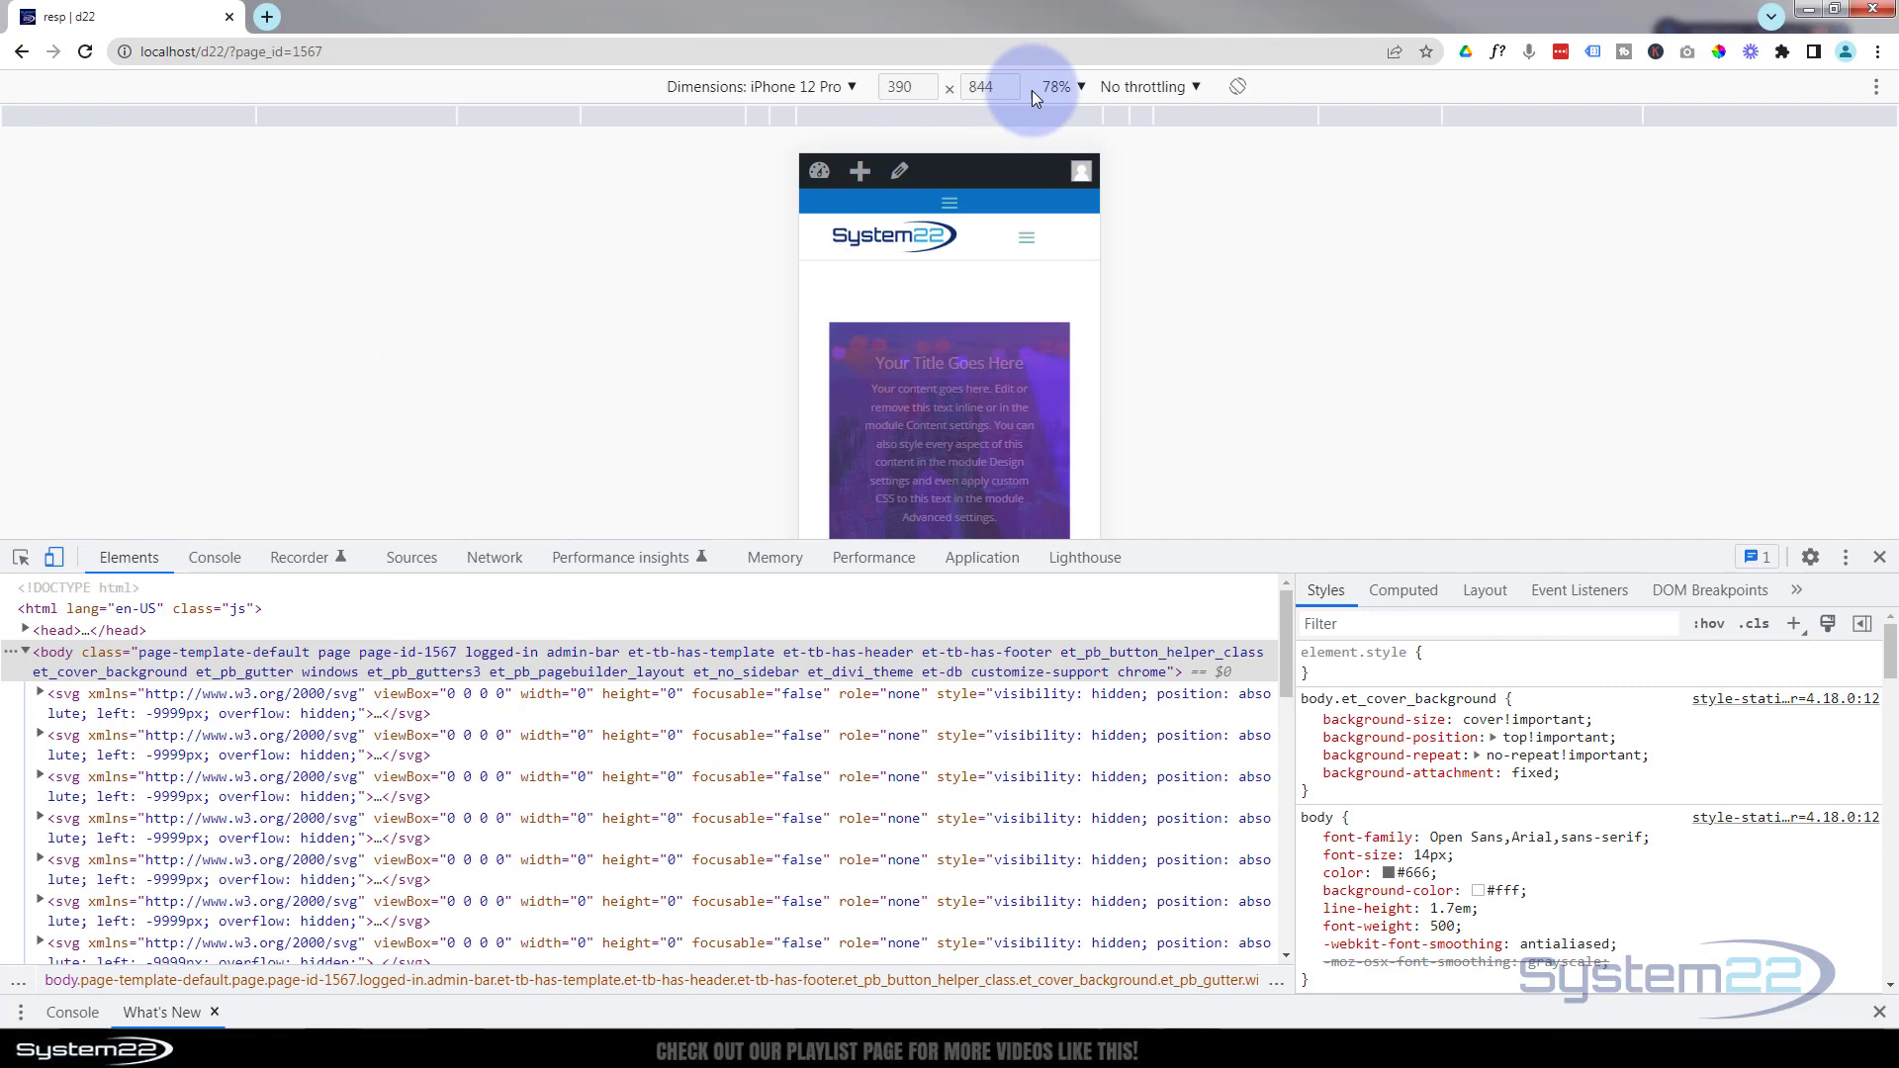
{"action": "left_click", "coordinate": [1054, 87]}
{"action": "left_click", "coordinate": [1205, 161]}
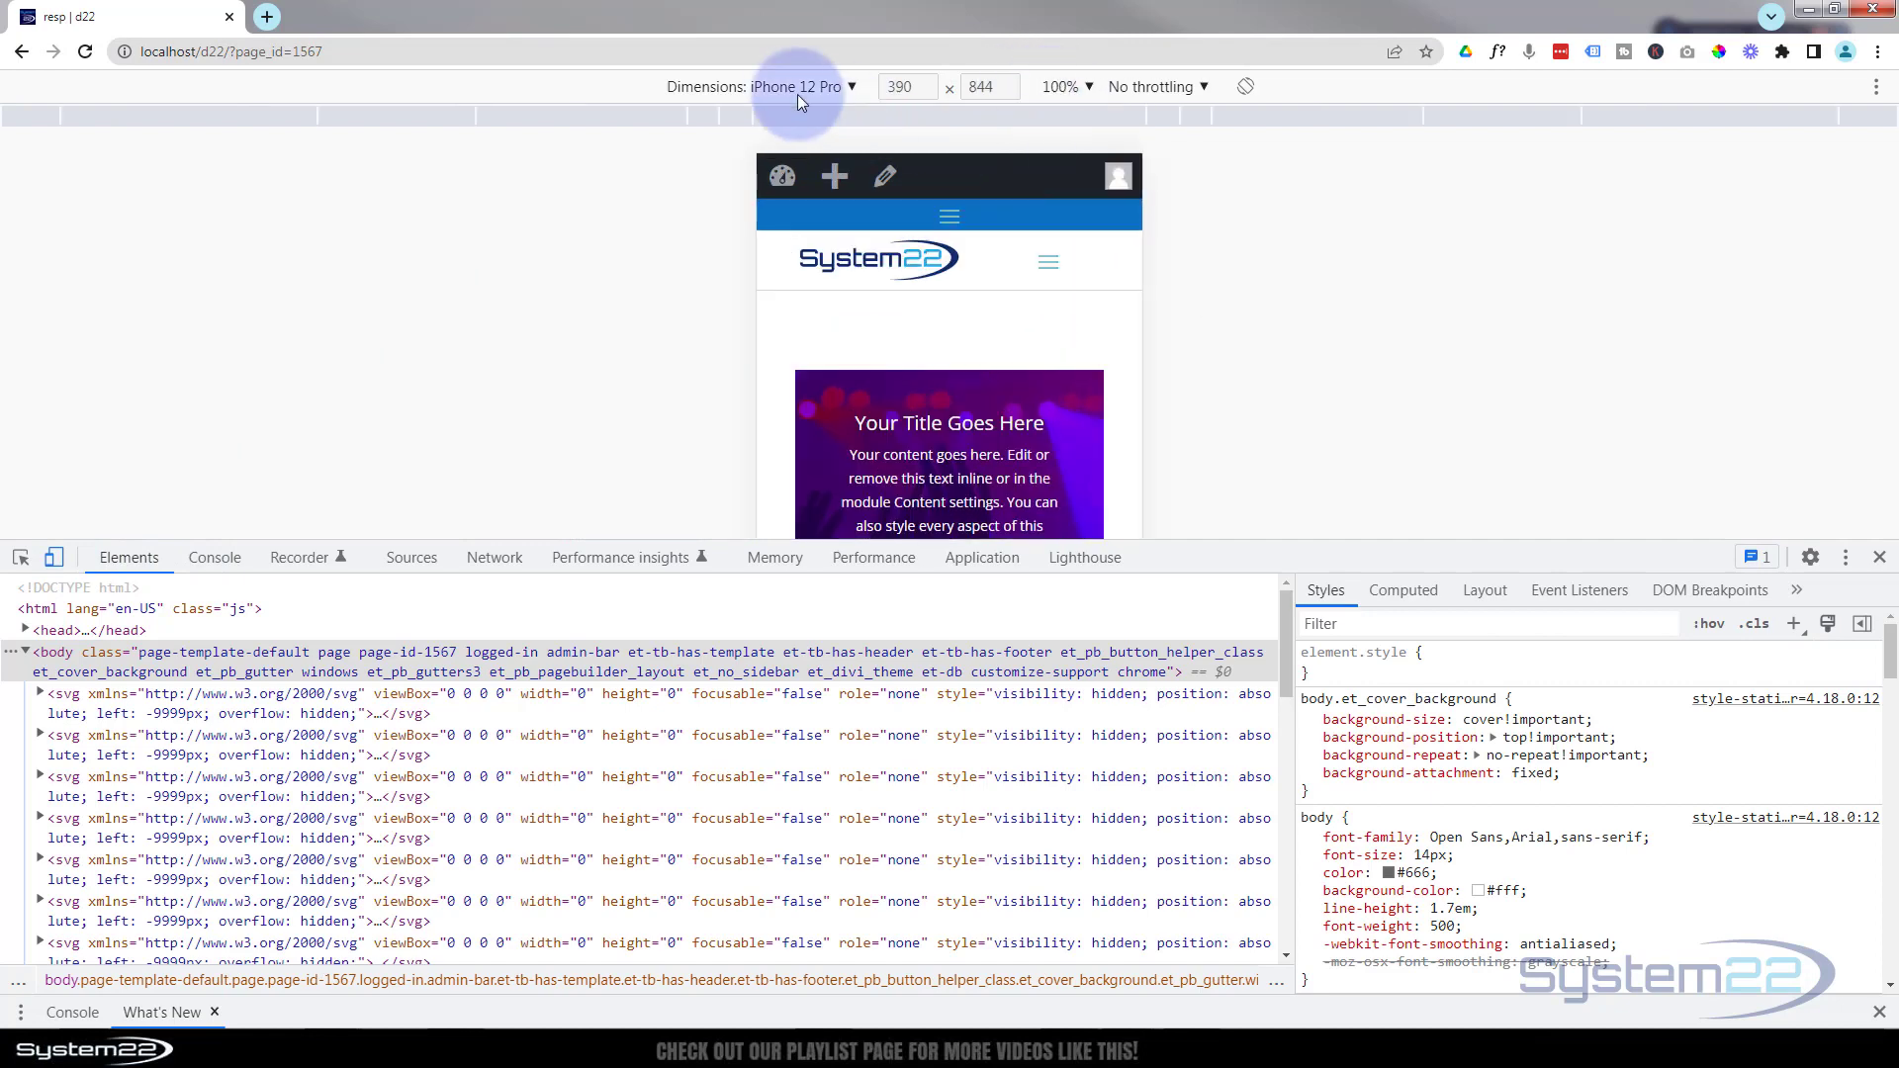
{"action": "left_click_drag", "start_coordinate": [1375, 551], "coordinate": [1365, 971]}
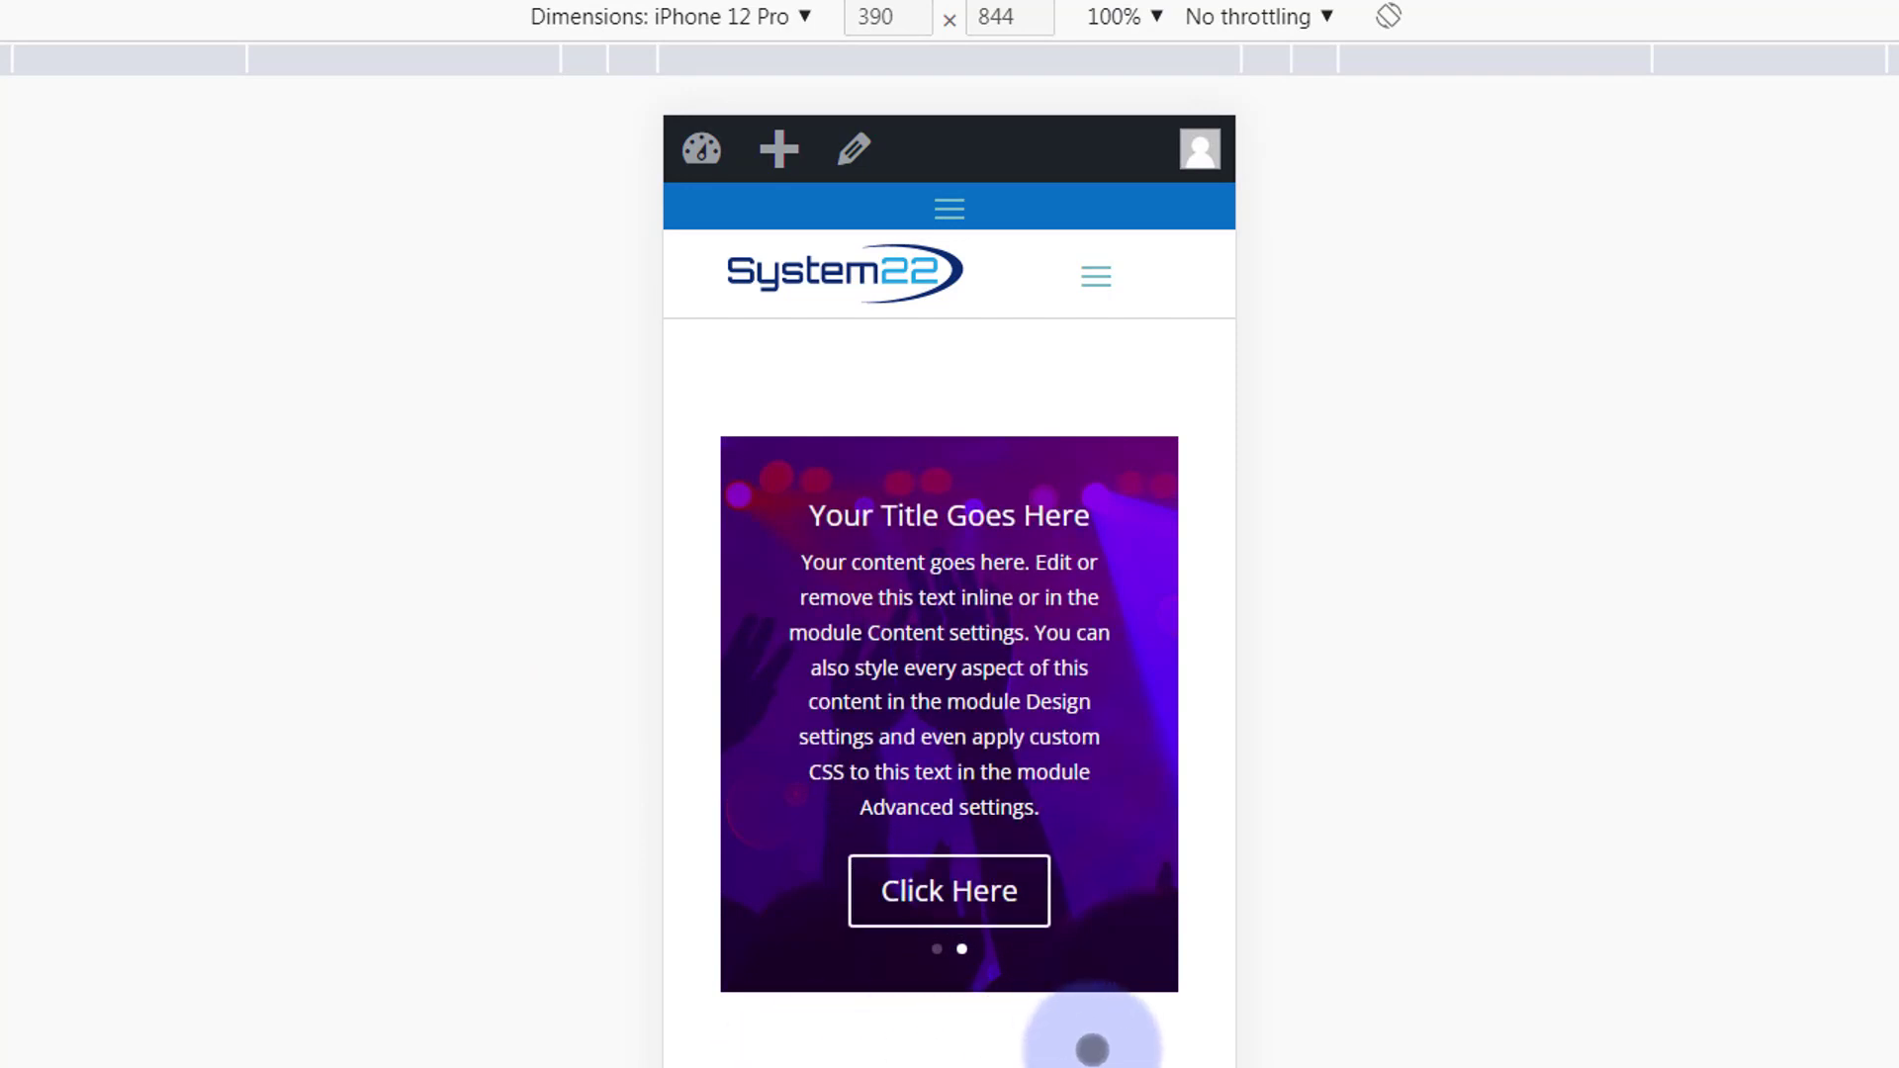
Switch the emulated device to iPad Air at 100% zoom and scroll the preview.
{"action": "left_click", "coordinate": [805, 18]}
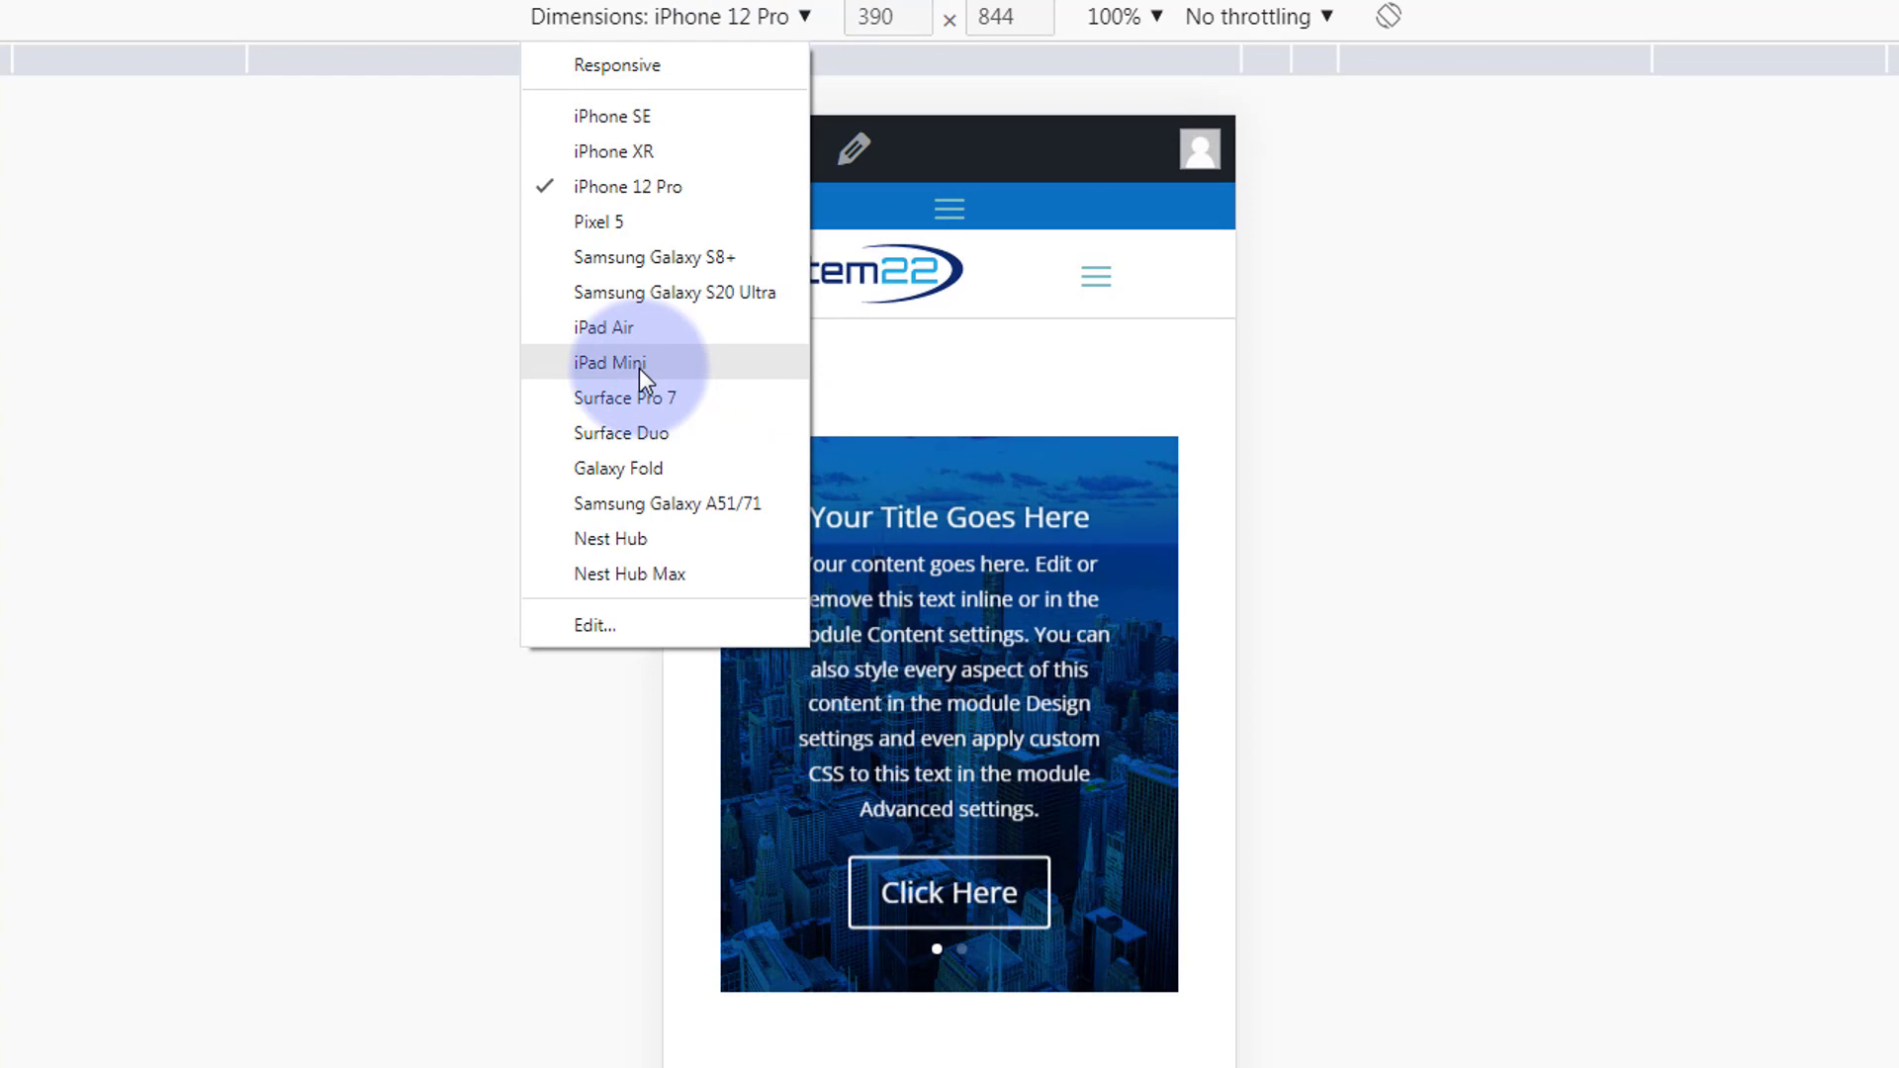
{"action": "left_click", "coordinate": [618, 327]}
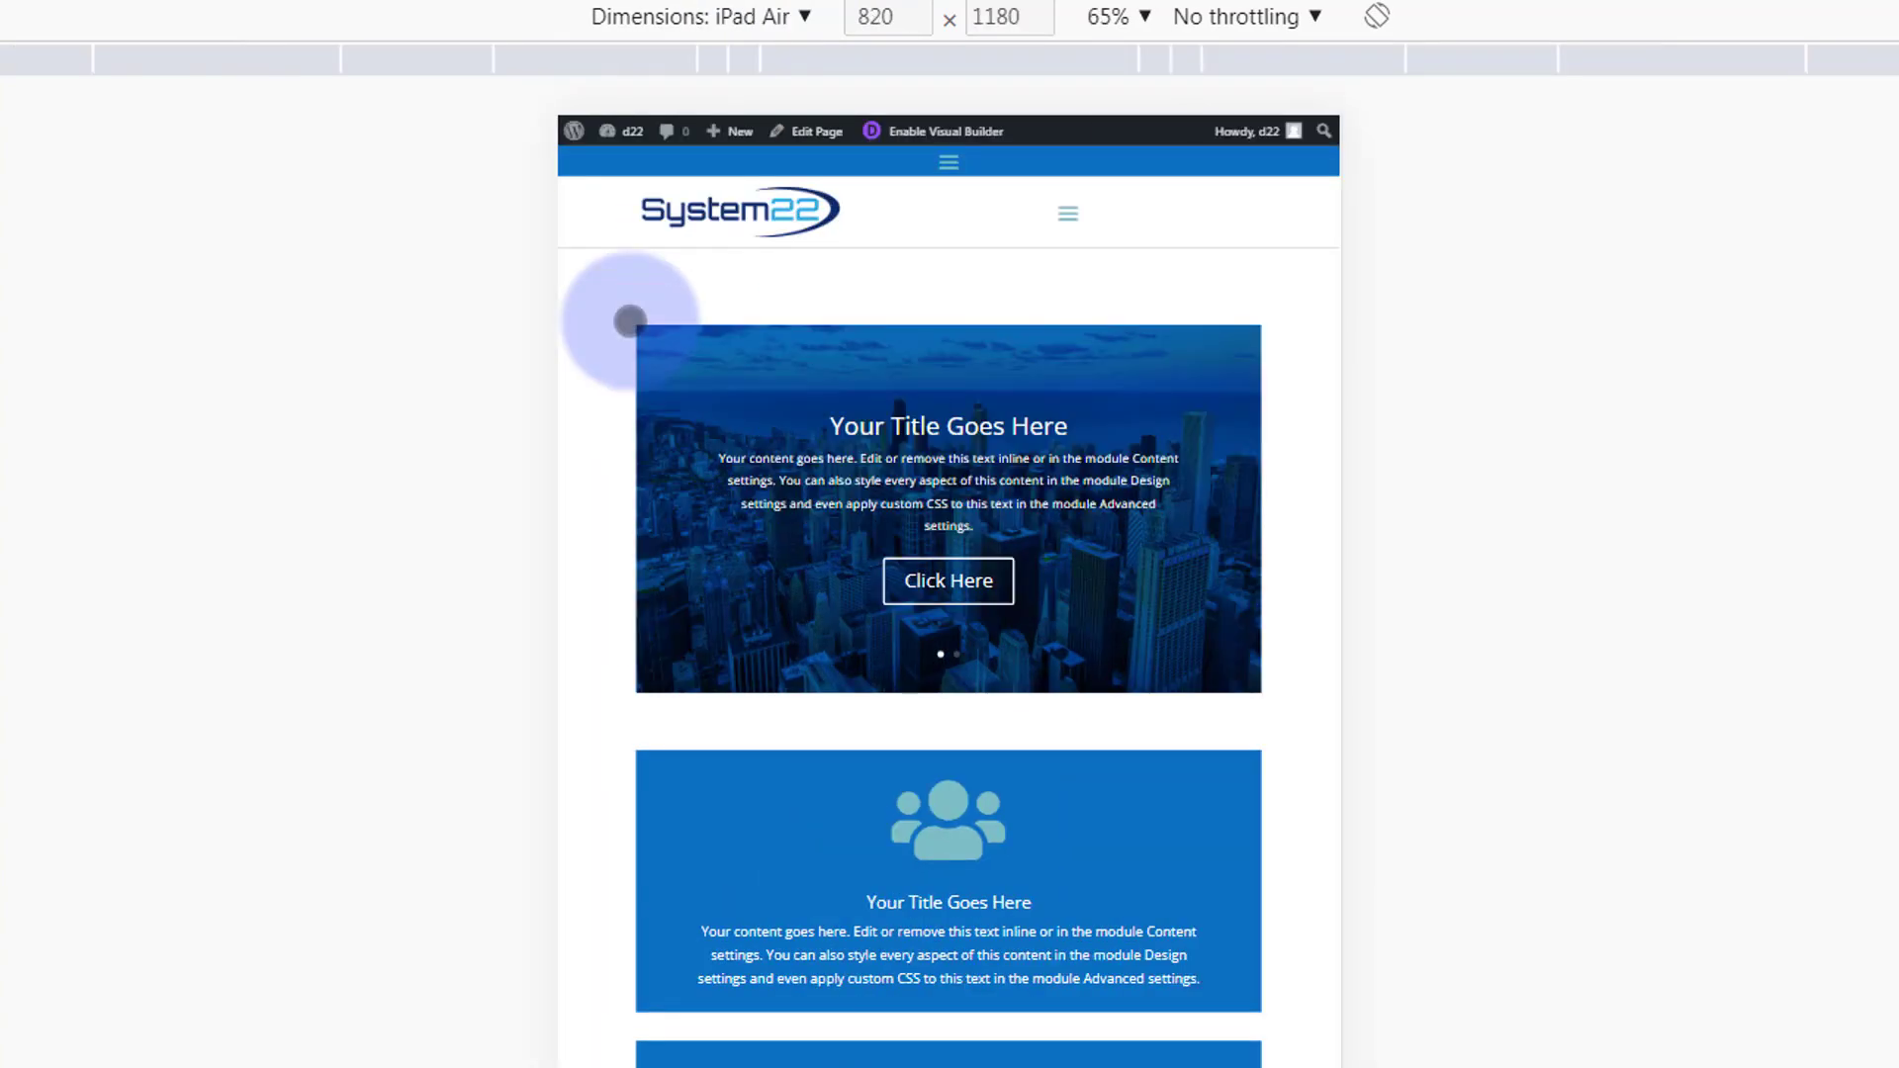
{"action": "left_click", "coordinate": [1116, 16]}
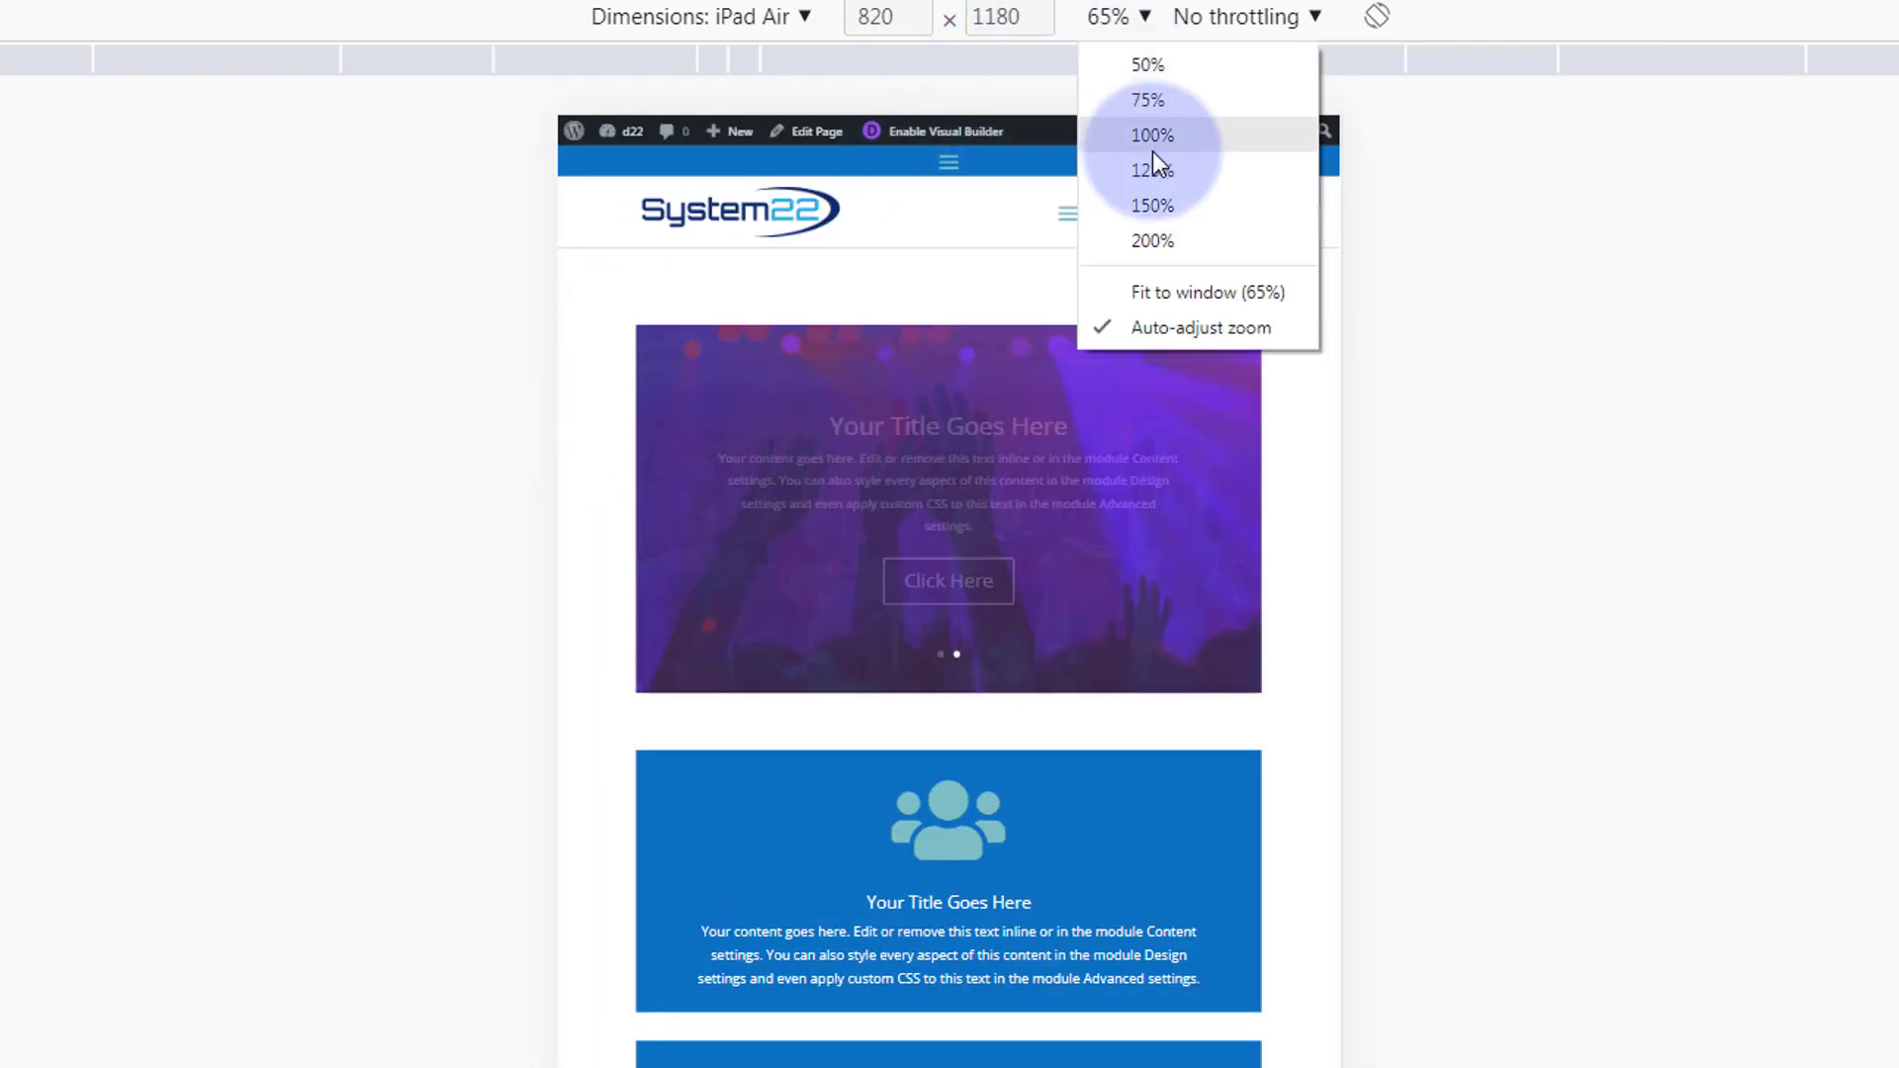
{"action": "left_click", "coordinate": [1130, 130]}
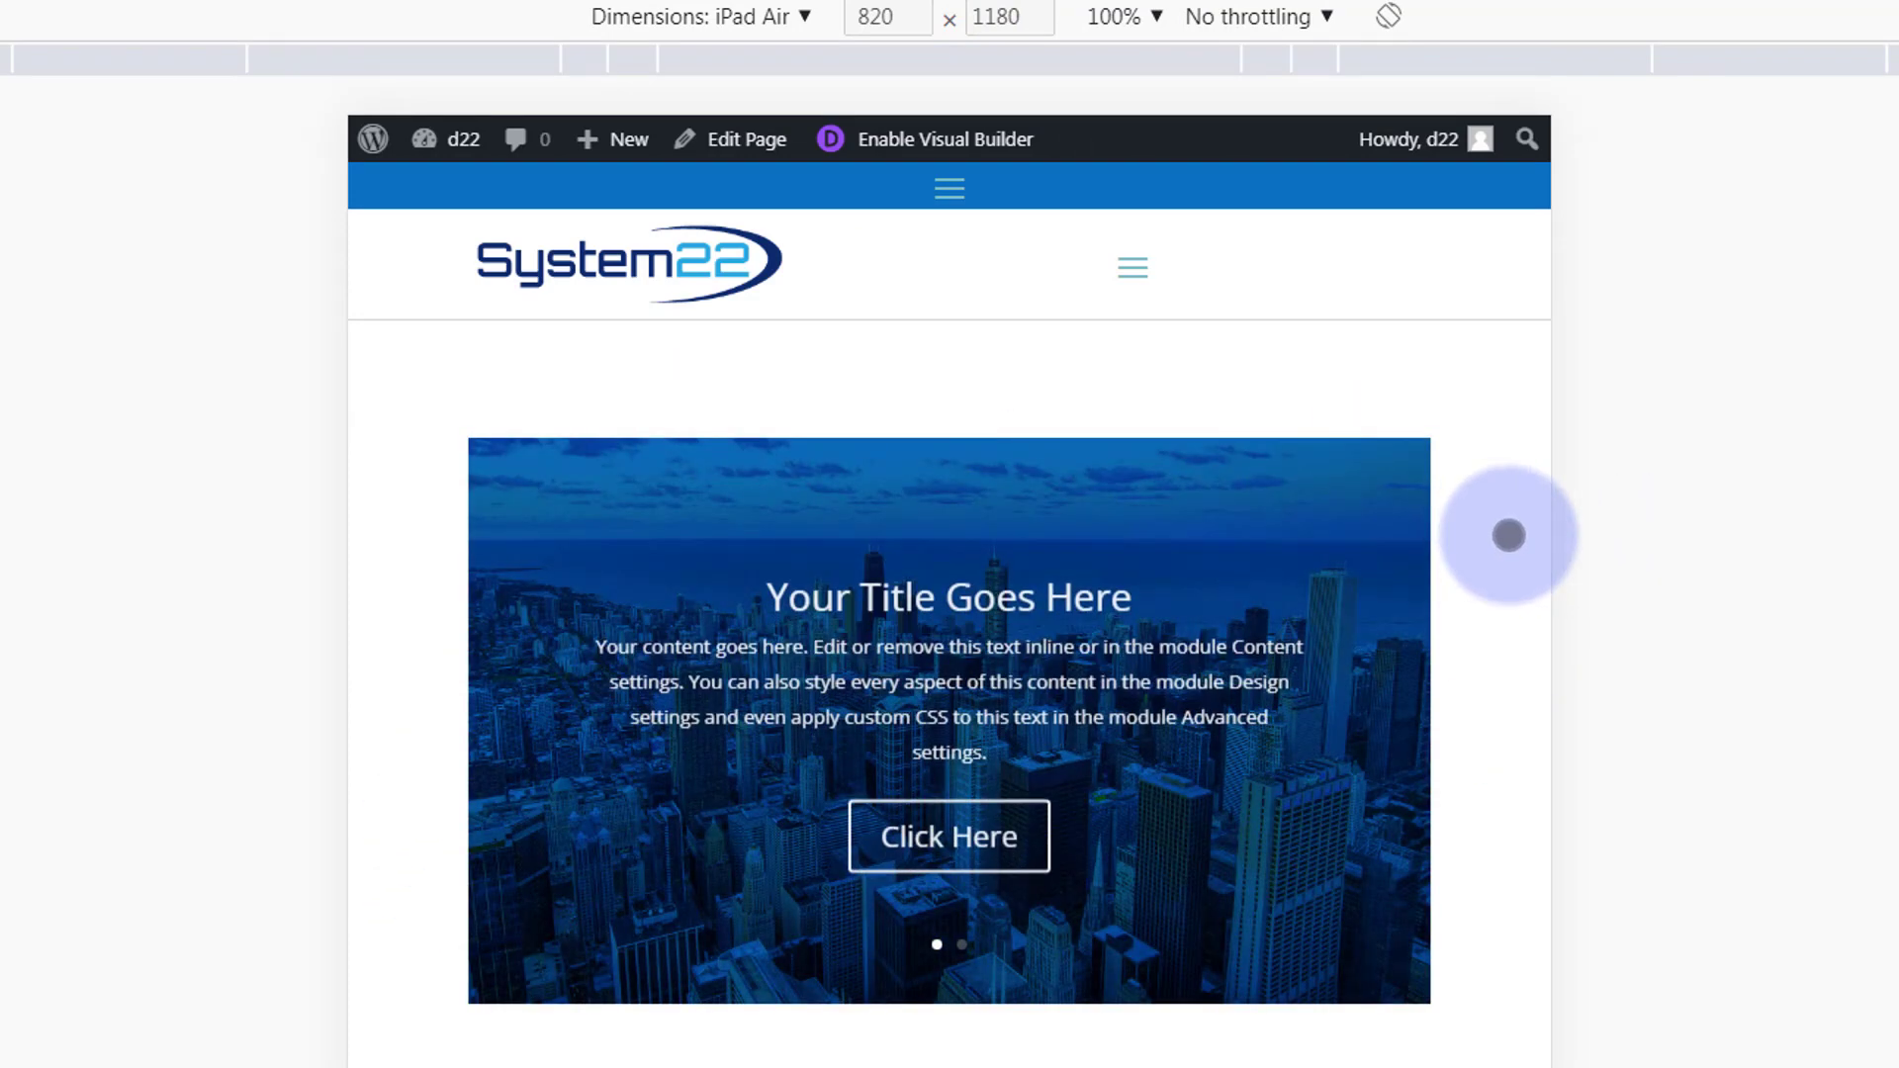
{"action": "scroll", "coordinate": [1510, 533], "scroll_direction": "down", "scroll_amount": 9}
{"action": "scroll", "coordinate": [1508, 532], "scroll_direction": "up", "scroll_amount": 10}
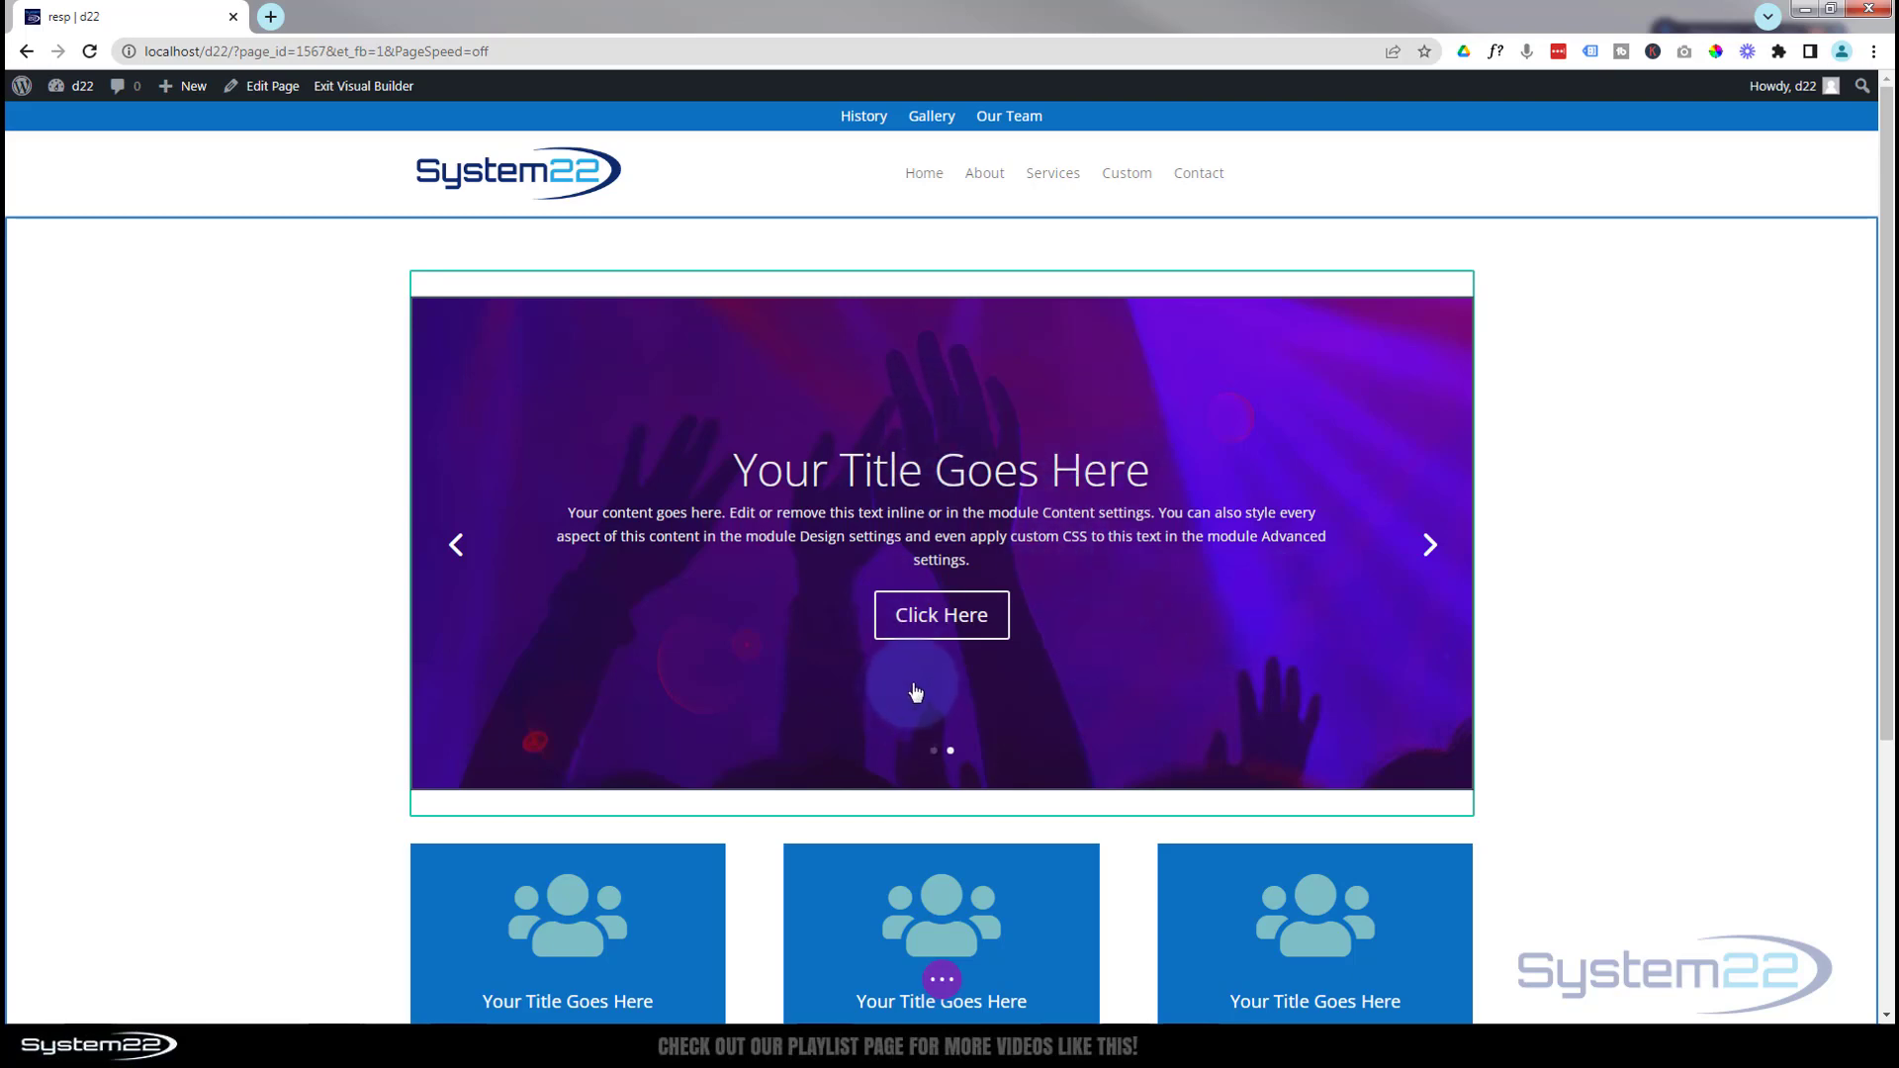
Check the layout in Divi's Tablet and Phone views, then return to Desktop View.
{"action": "left_click", "coordinate": [945, 982]}
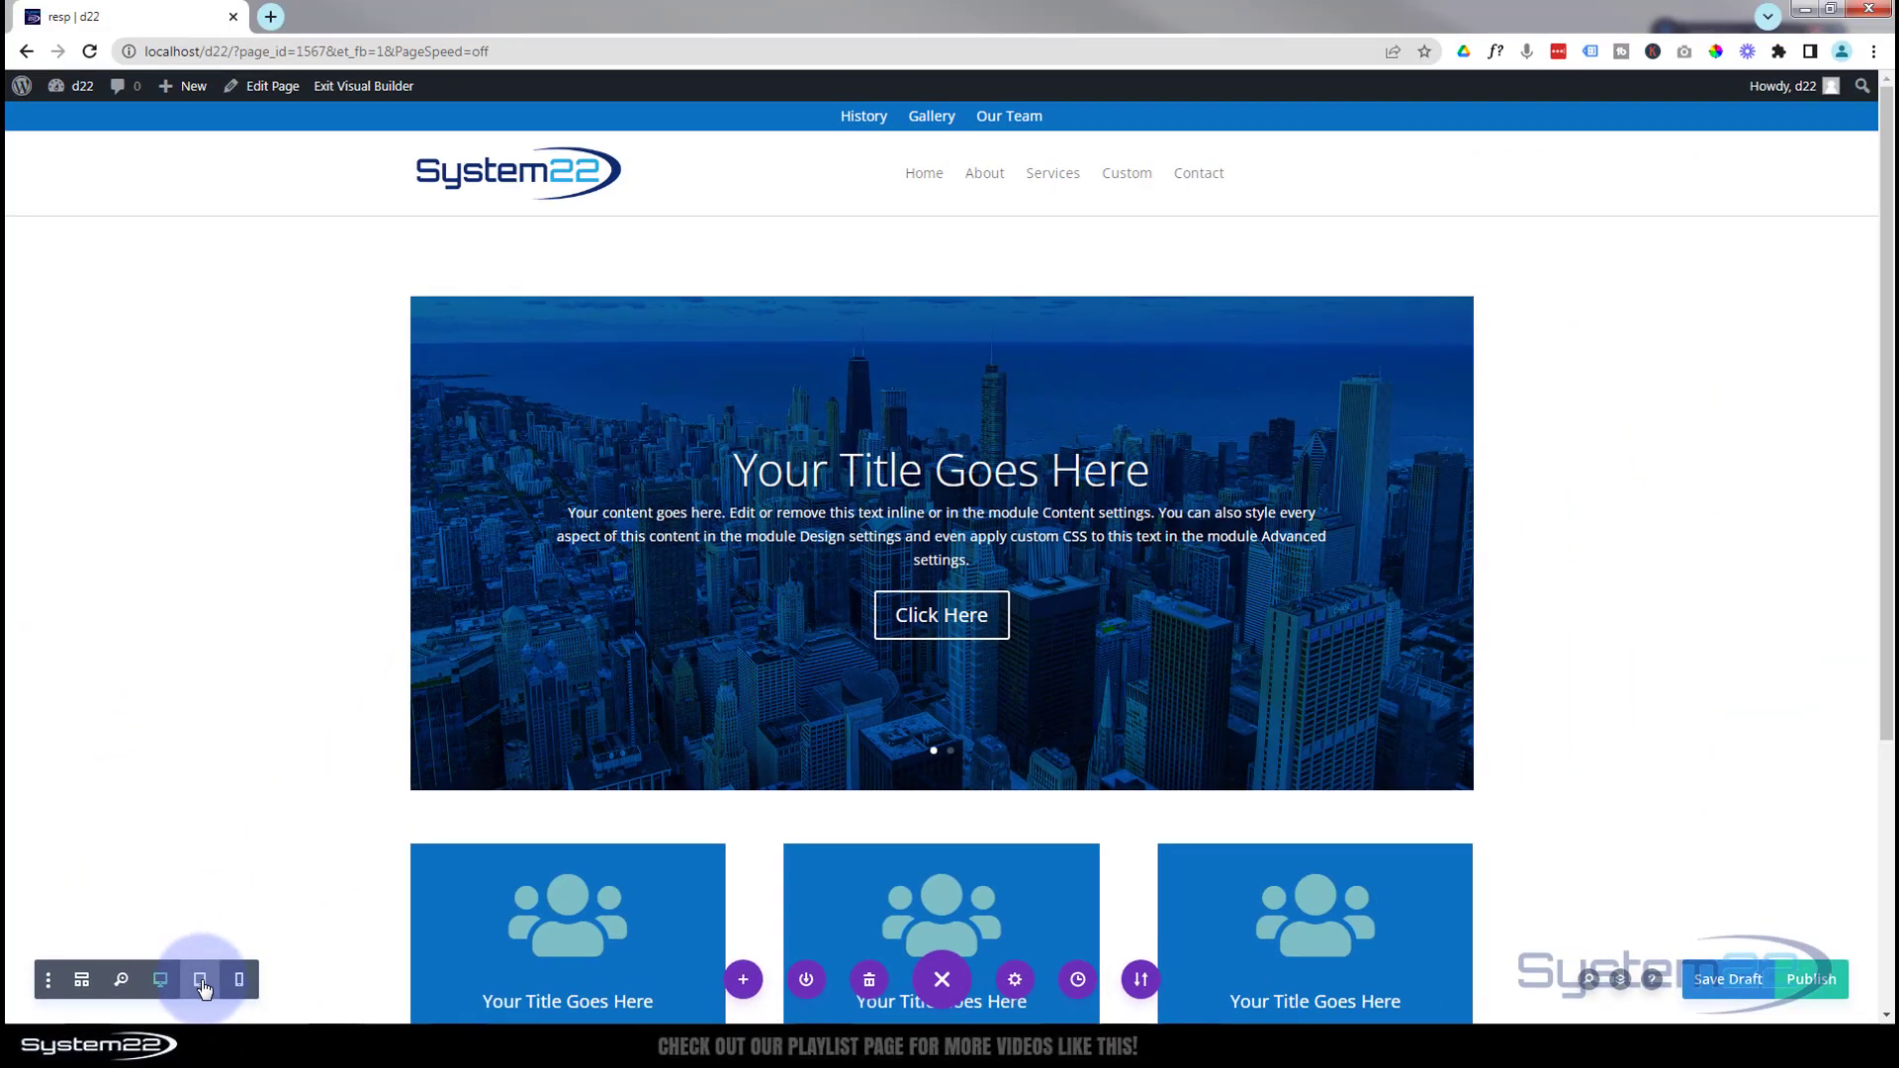
{"action": "left_click", "coordinate": [201, 982]}
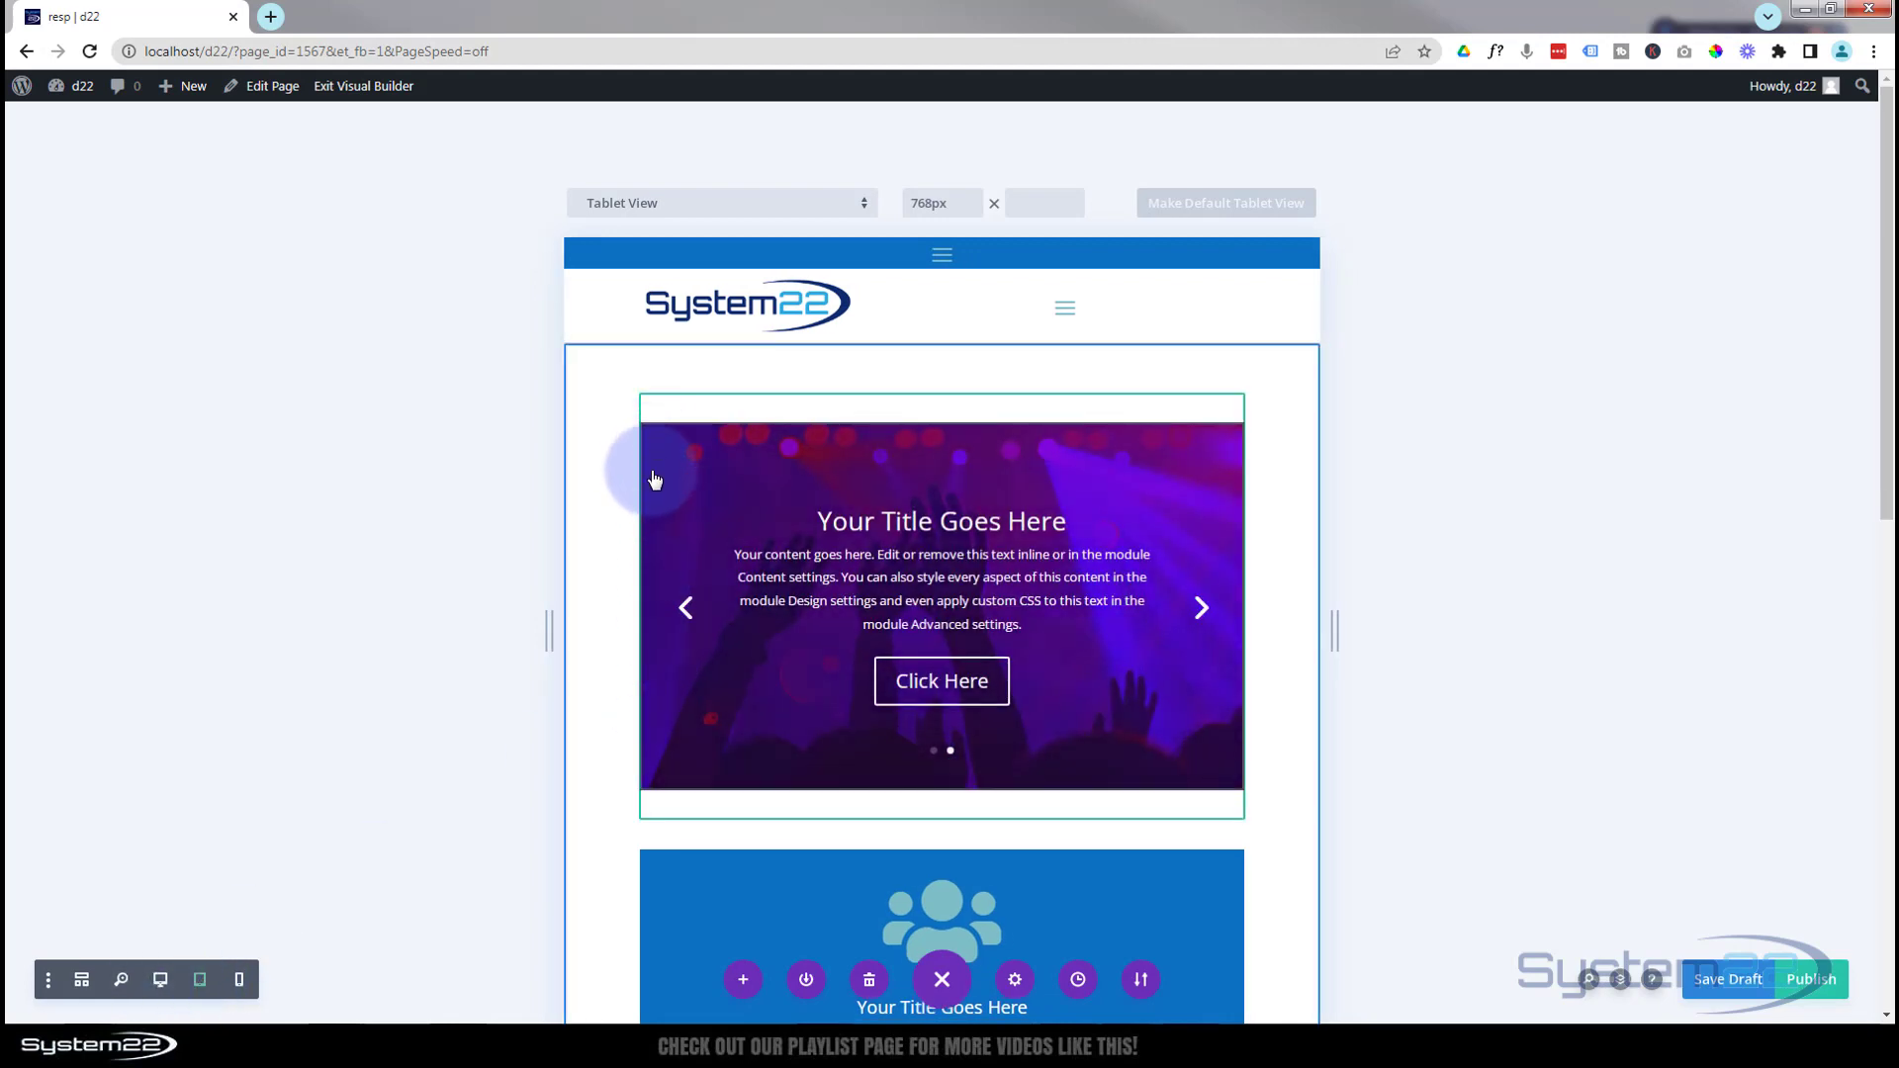
{"action": "left_click", "coordinate": [239, 981]}
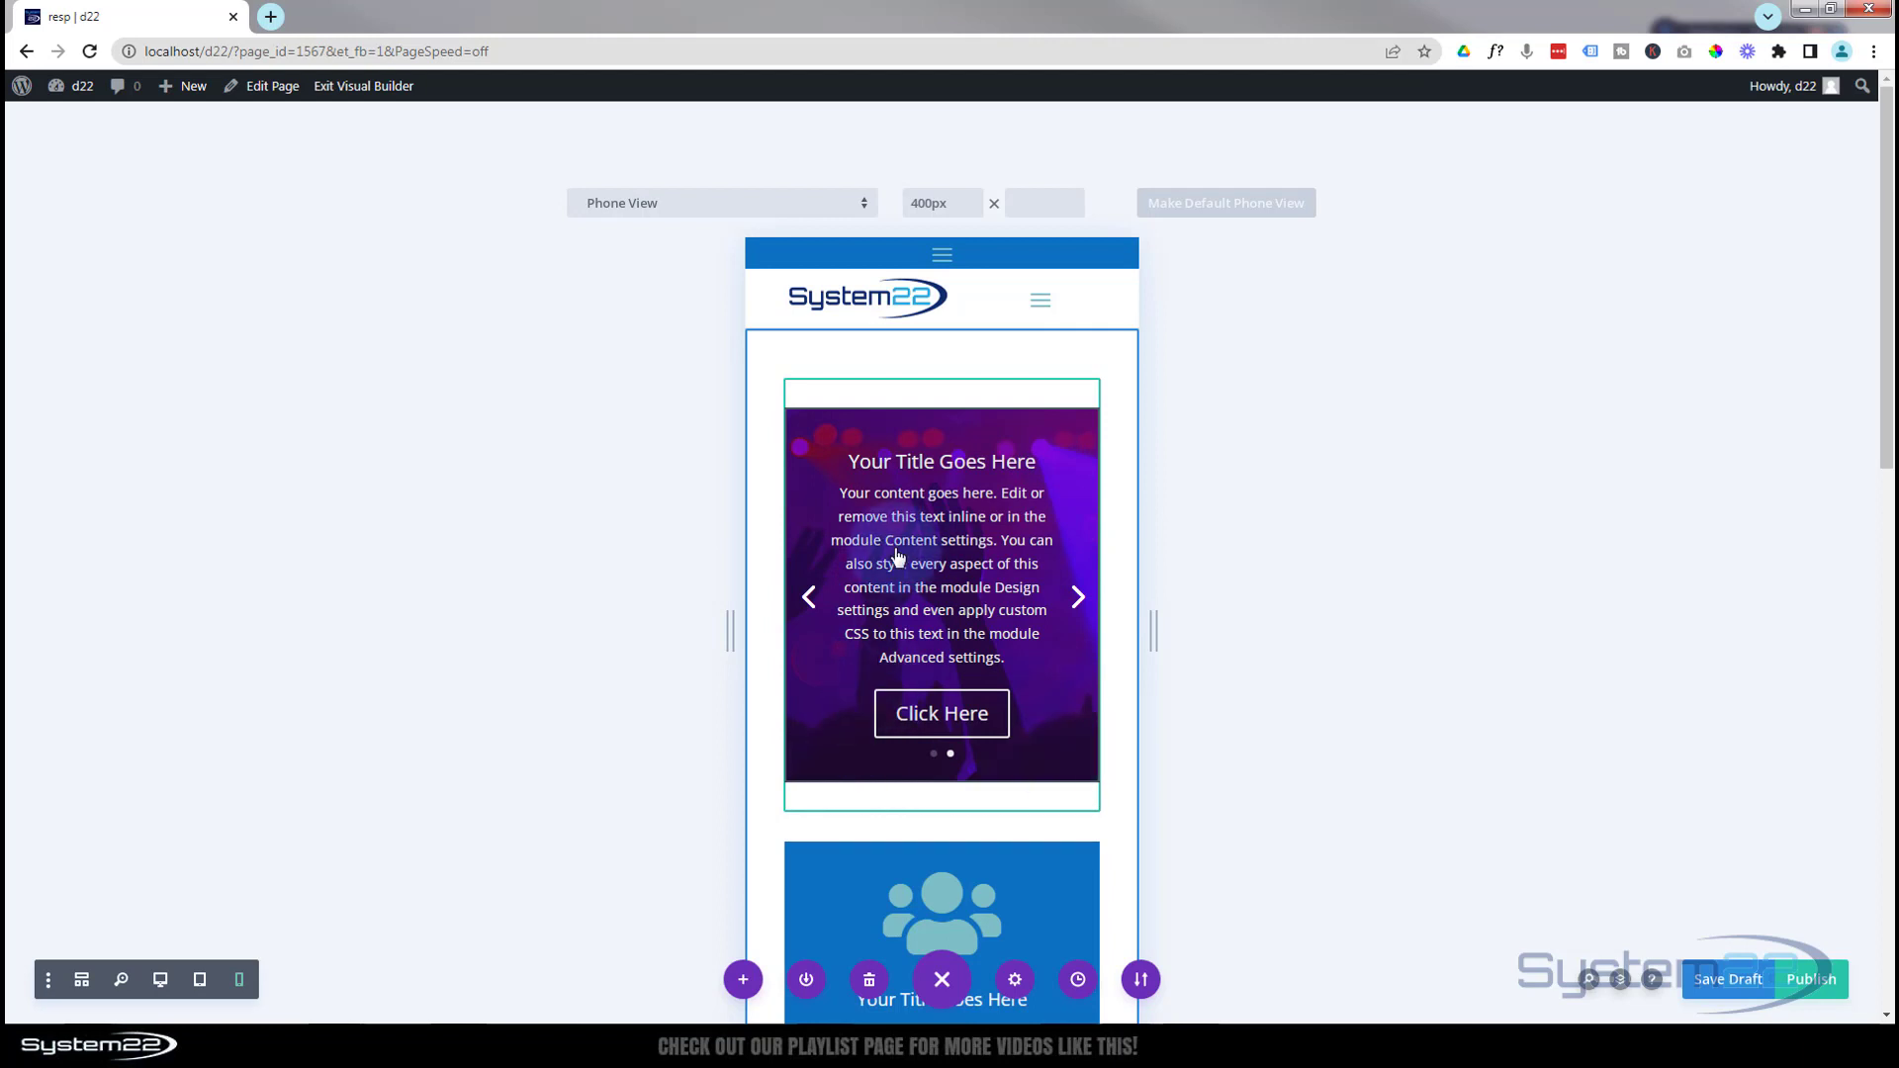
{"action": "left_click", "coordinate": [161, 981]}
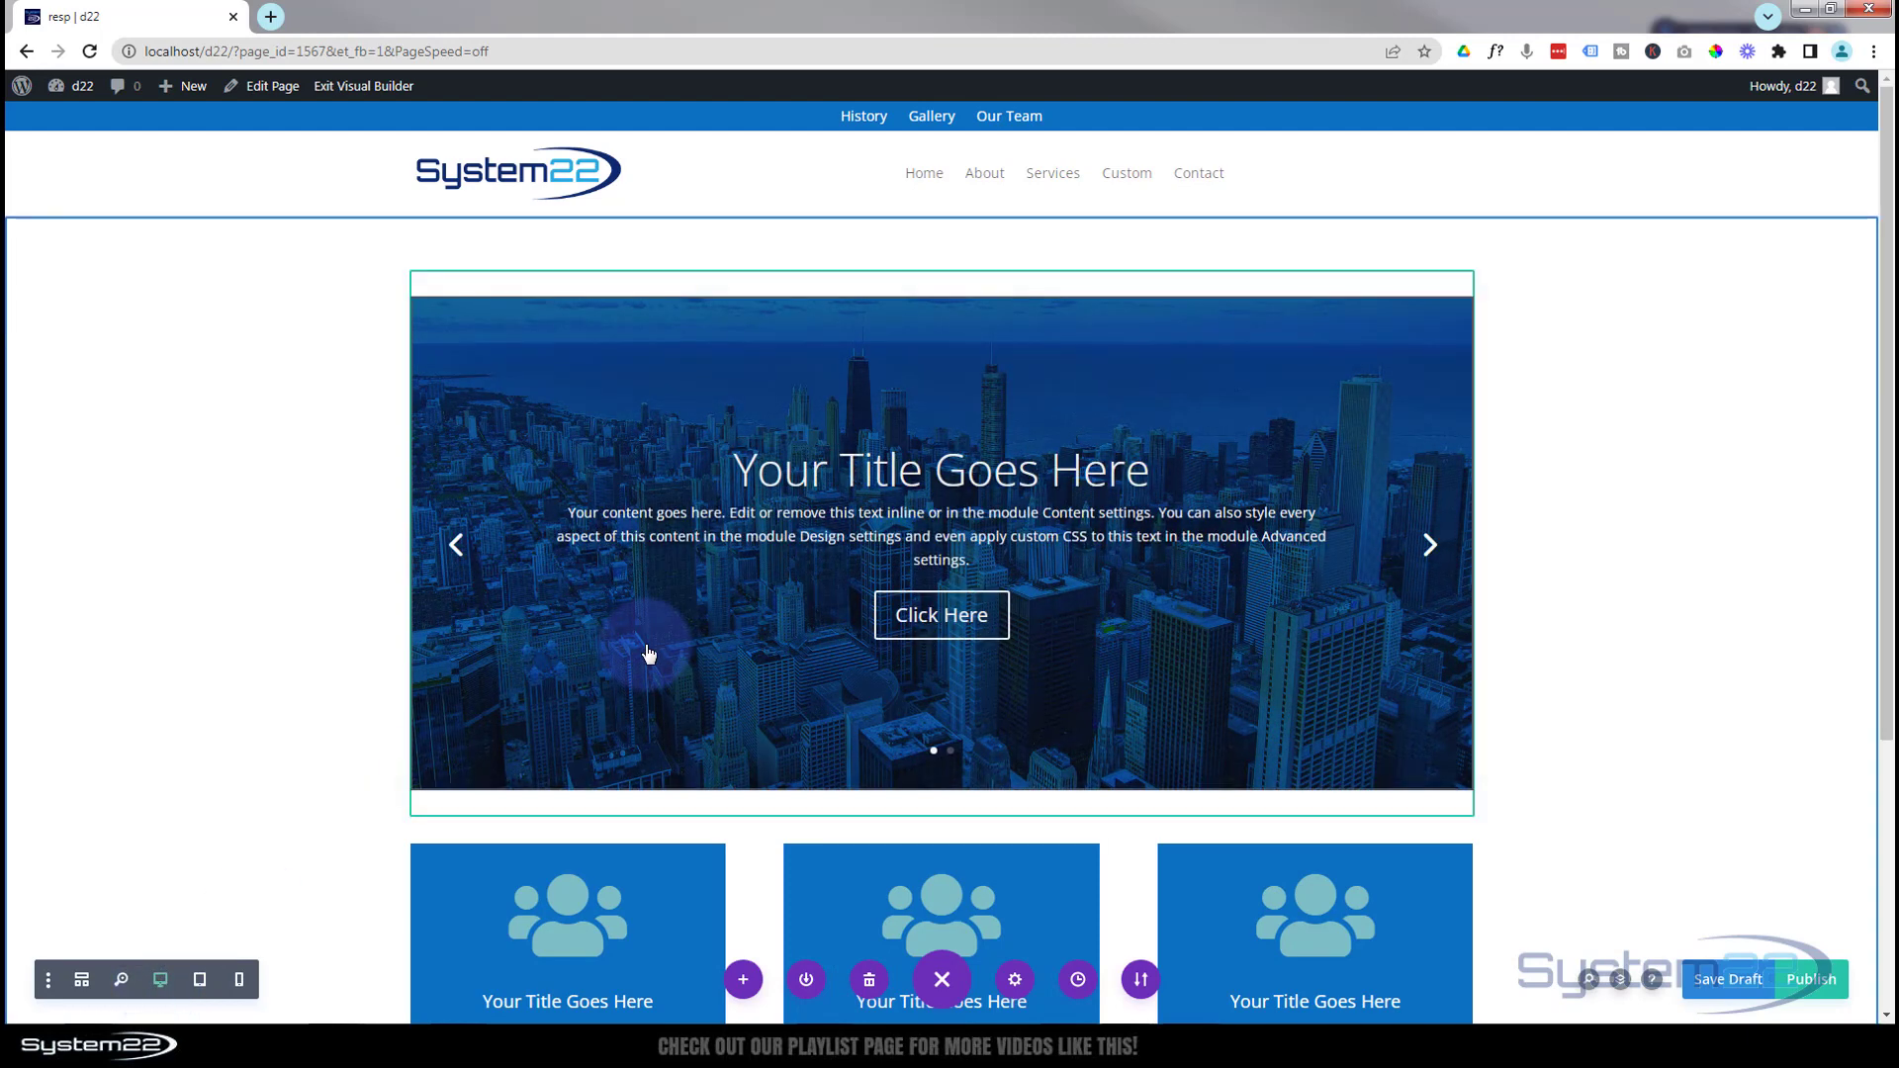
In the slider's Design > Title Text settings, enable per-device values for the 46px Title Text Size.
{"action": "mouse_move", "coordinate": [806, 411]}
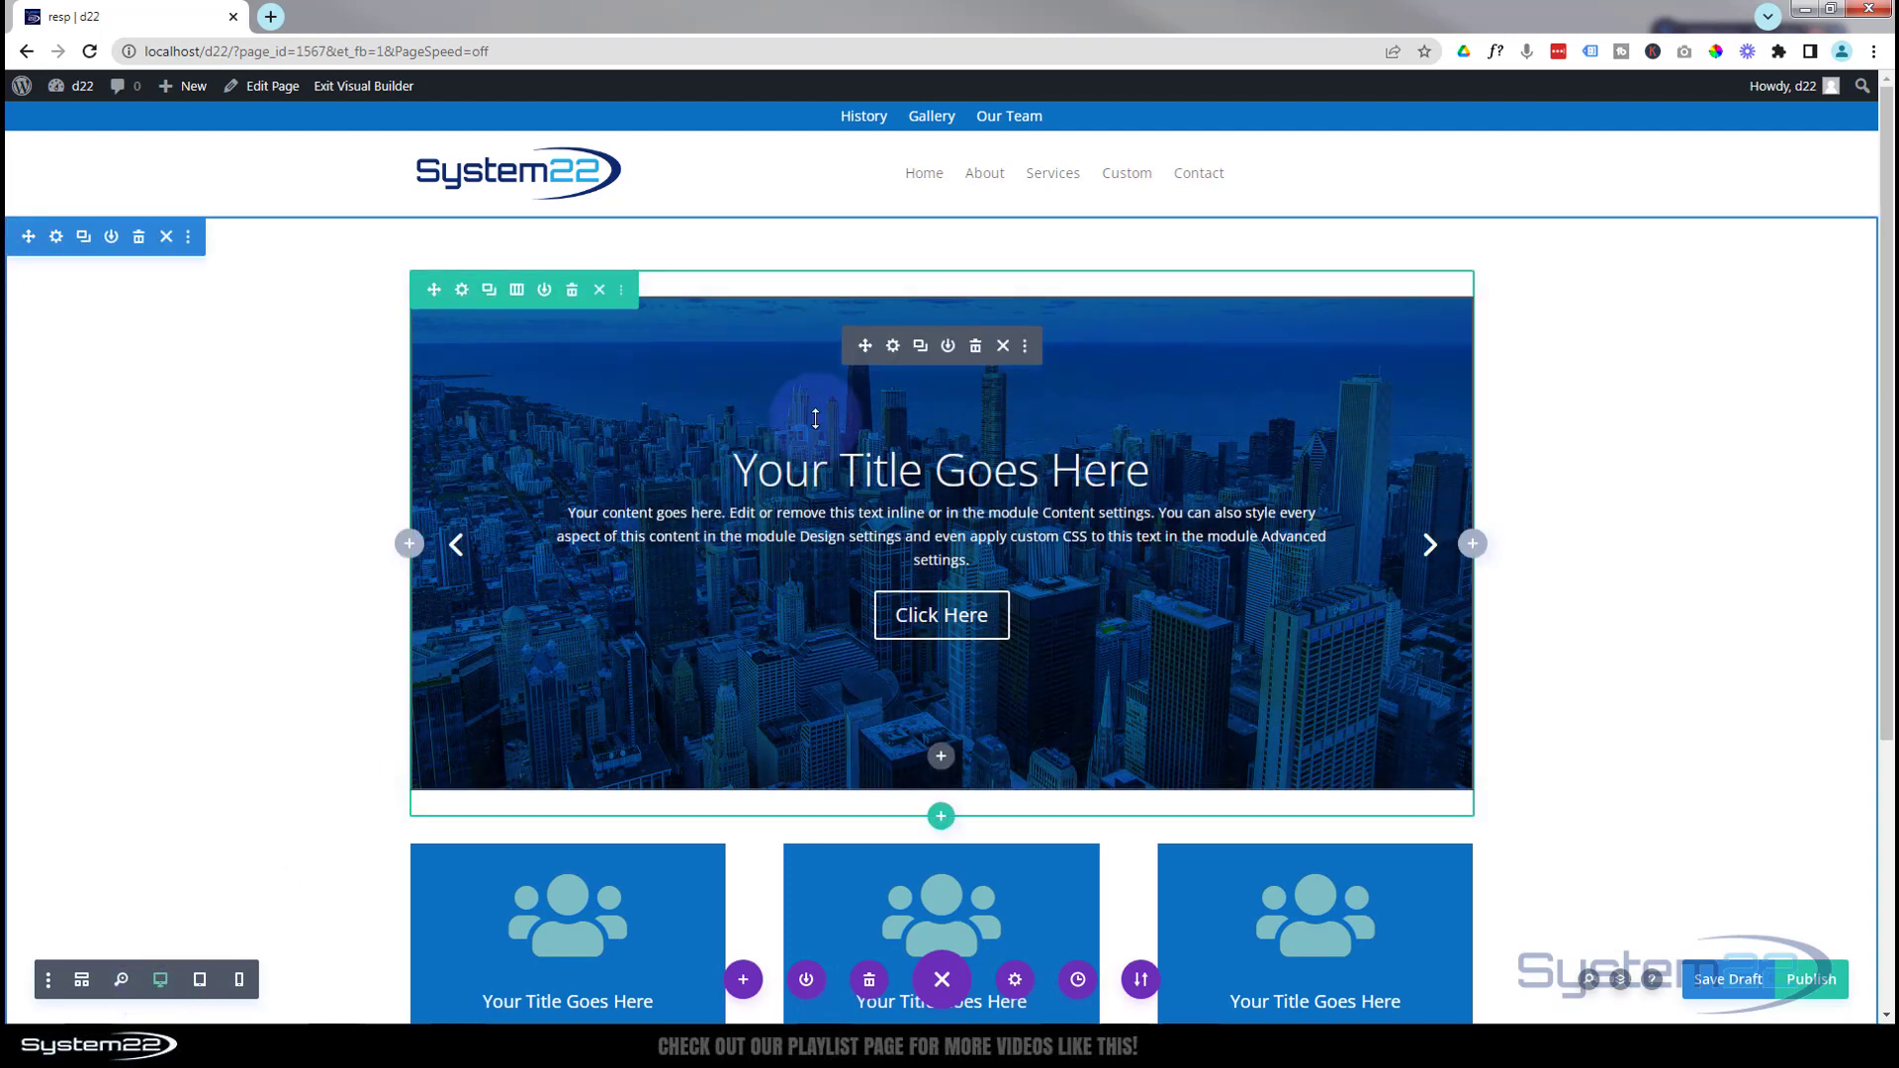
{"action": "left_click", "coordinate": [895, 349]}
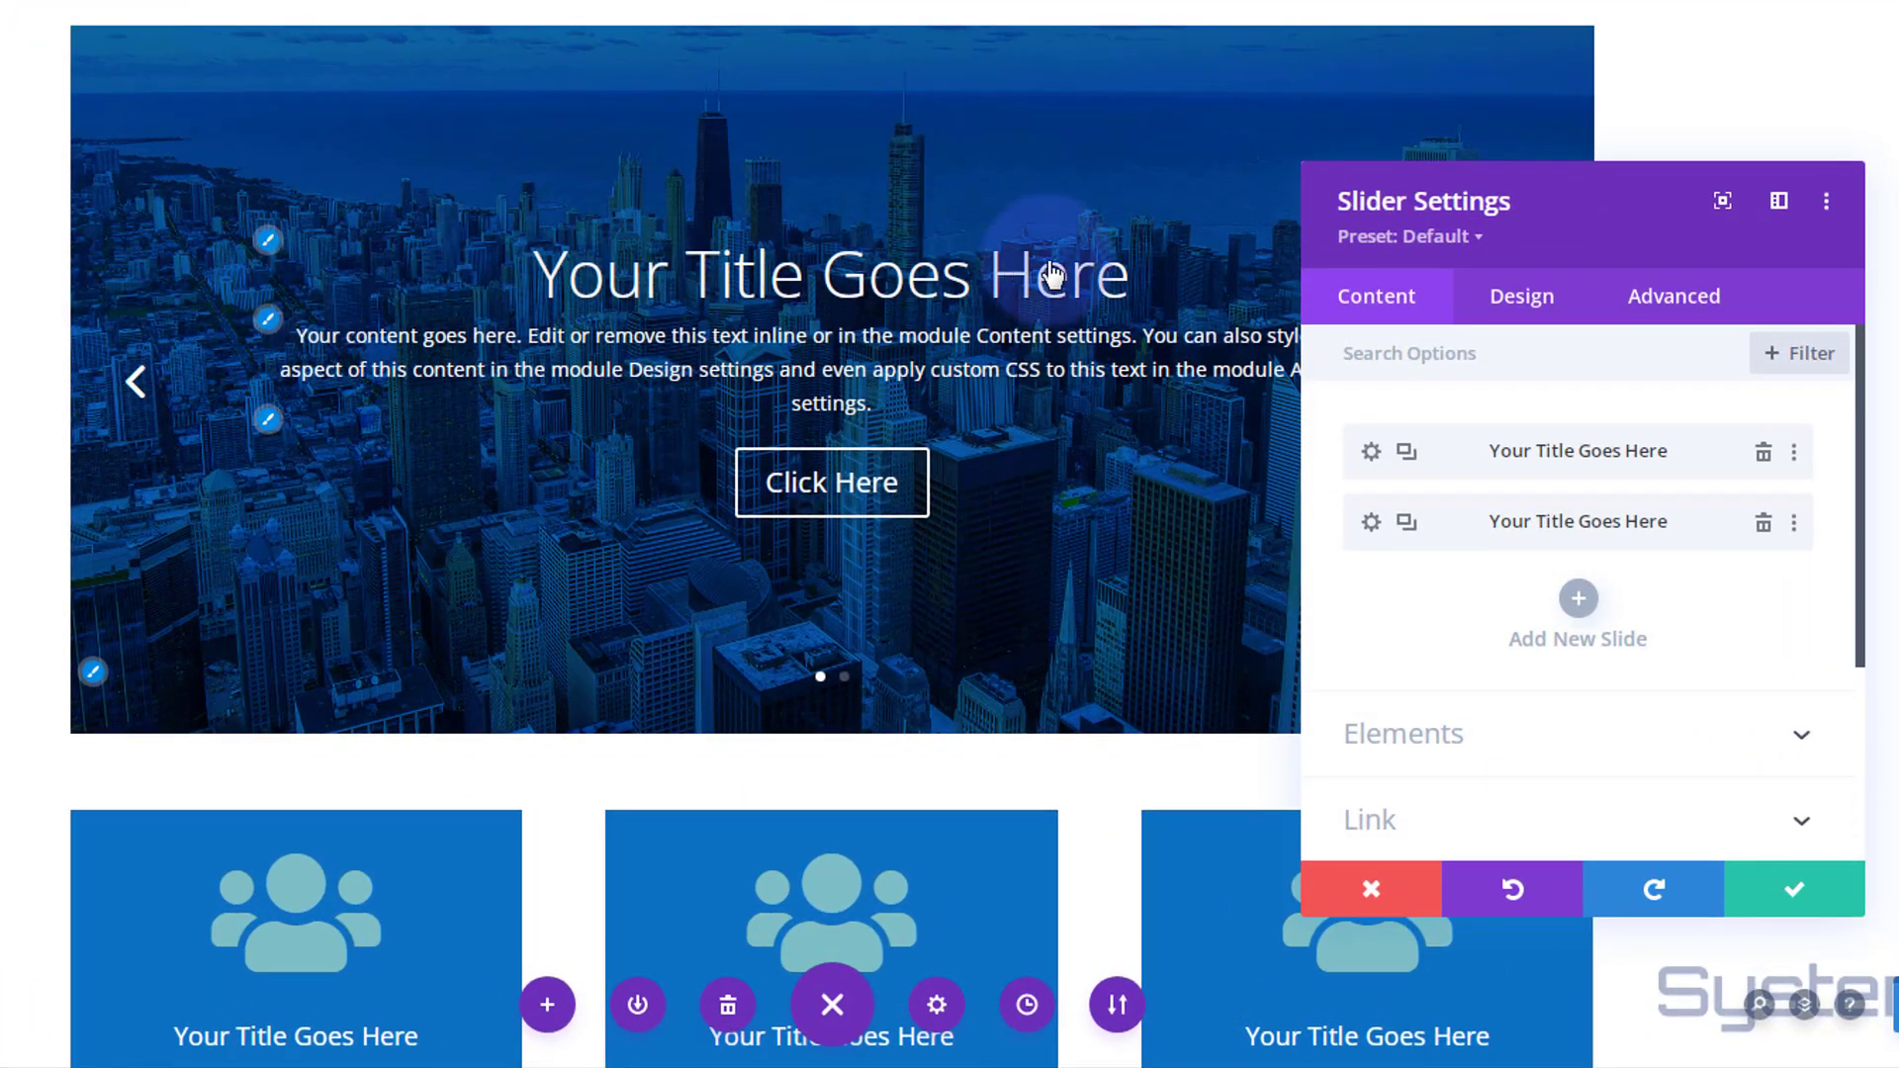
{"action": "left_click", "coordinate": [1543, 302]}
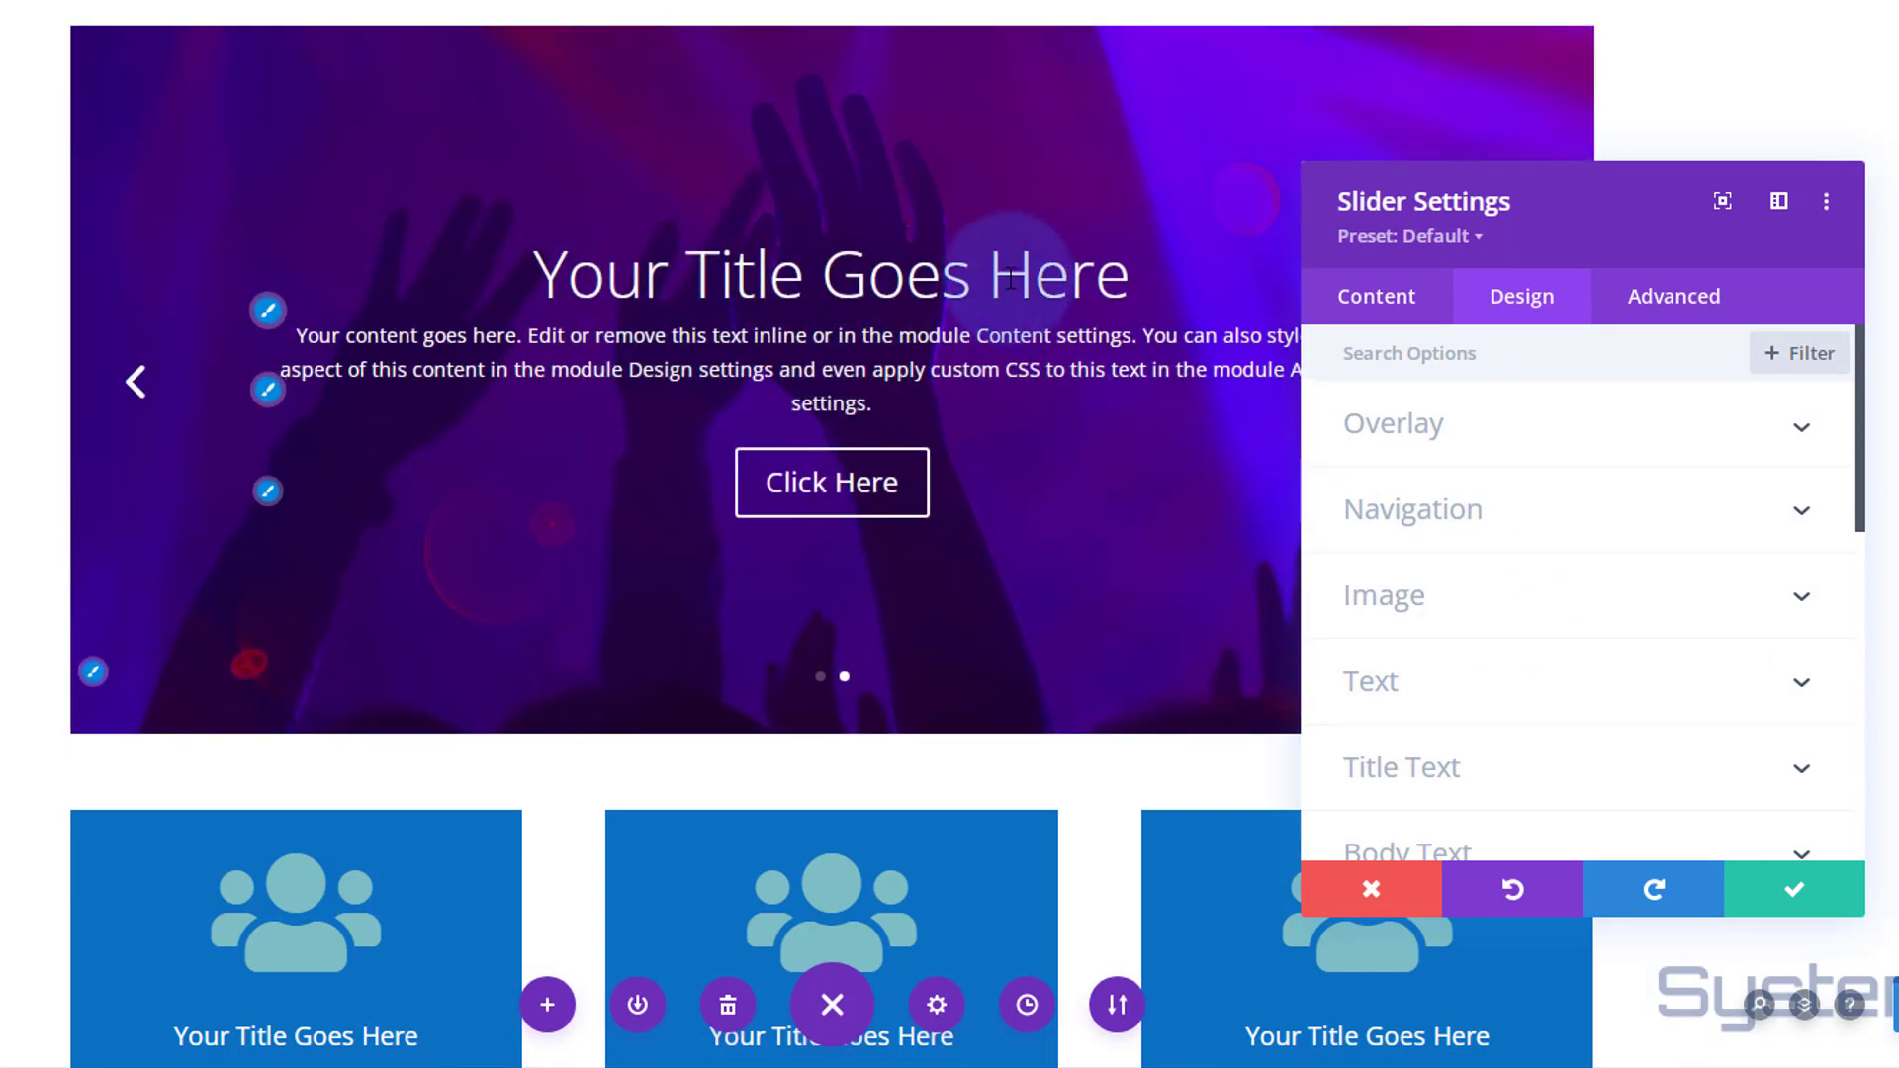
{"action": "left_click", "coordinate": [1514, 762]}
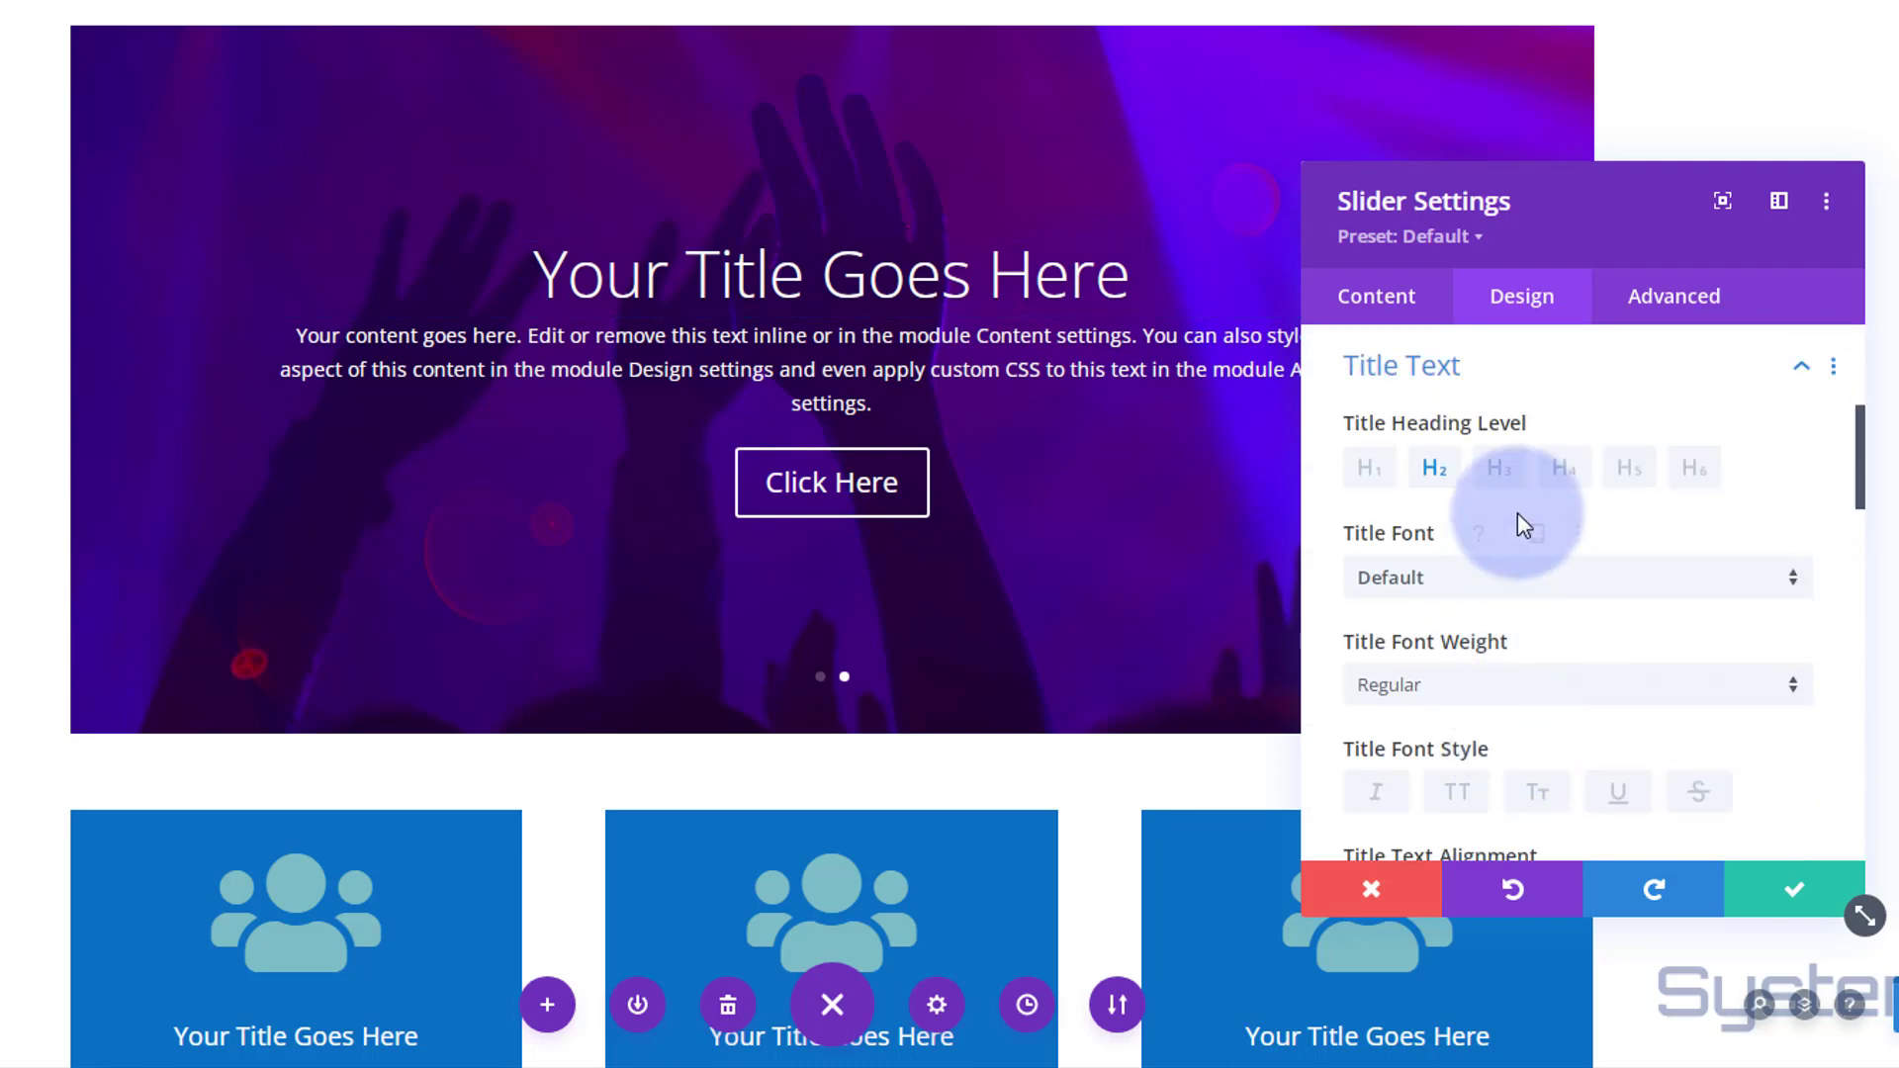
{"action": "scroll", "coordinate": [1517, 514], "scroll_direction": "down", "scroll_amount": 2}
{"action": "scroll", "coordinate": [1522, 527], "scroll_direction": "down", "scroll_amount": 3}
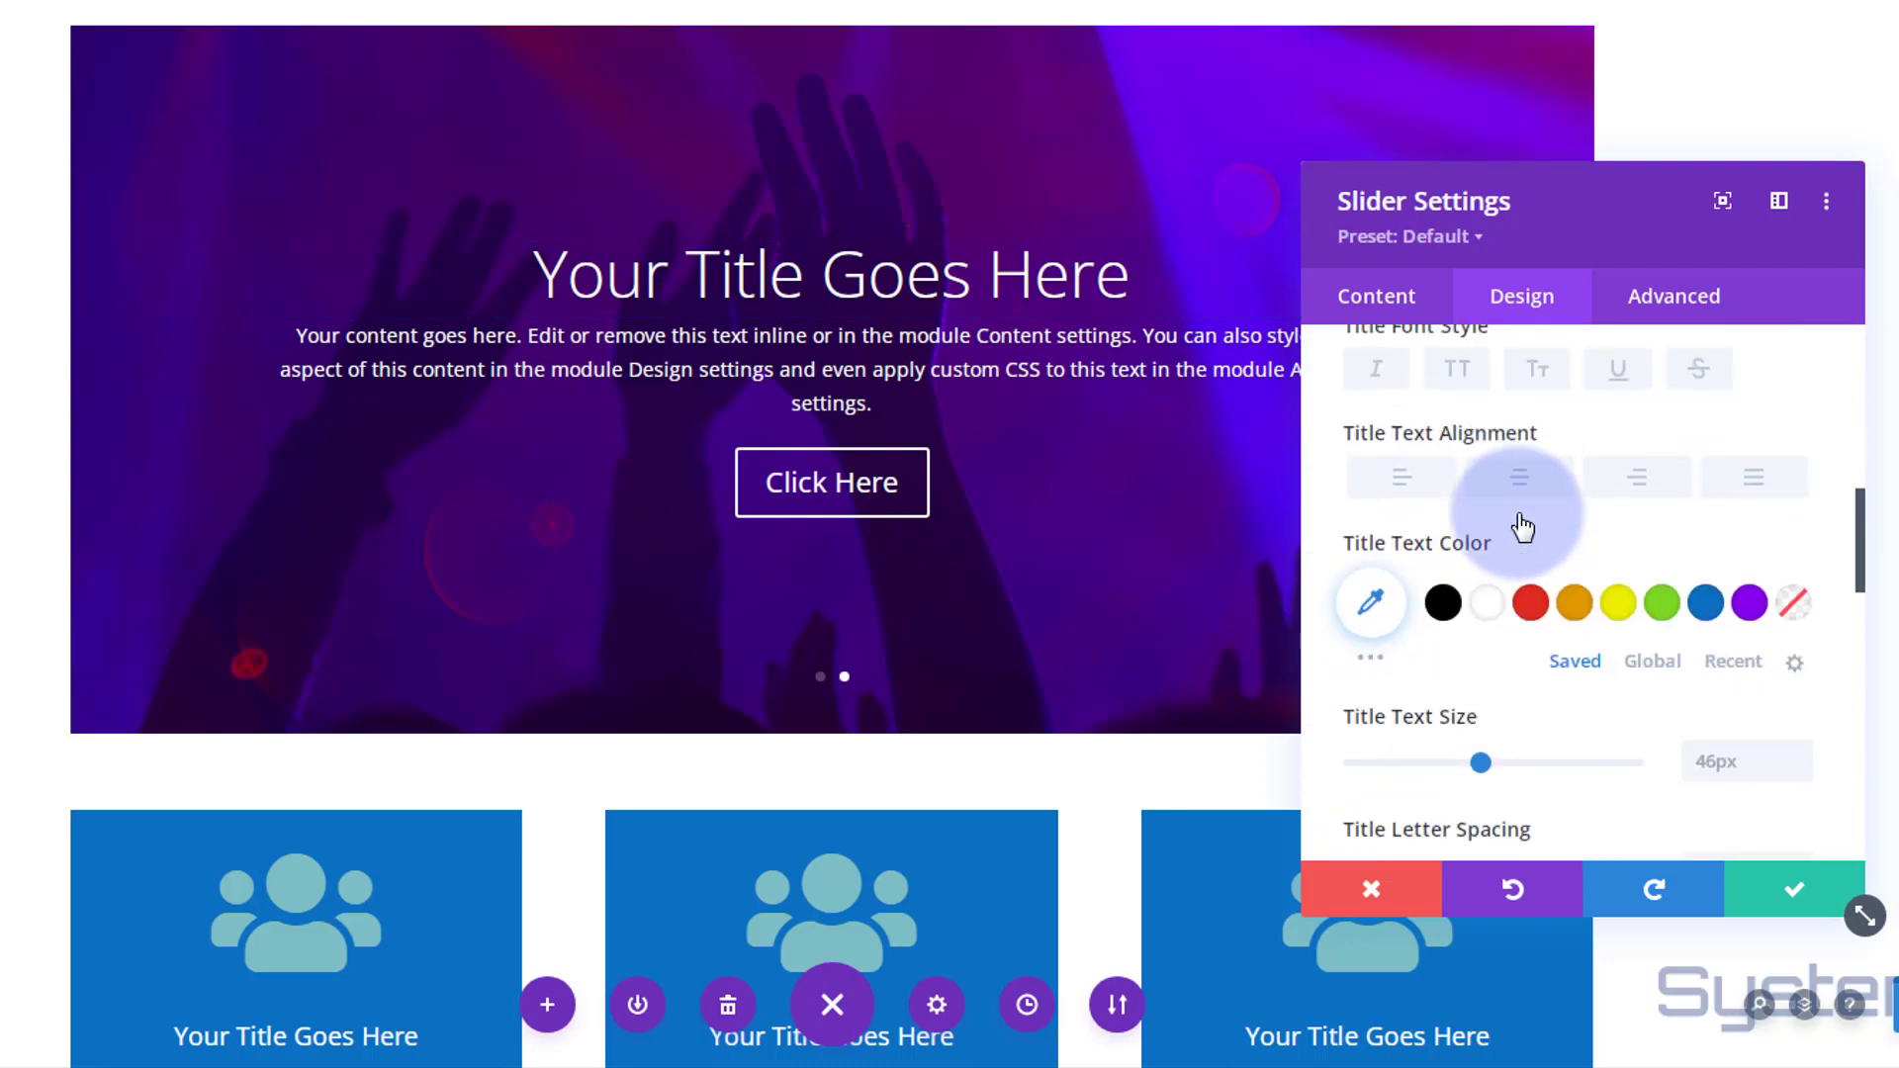
{"action": "scroll", "coordinate": [1521, 524], "scroll_direction": "down", "scroll_amount": 2}
{"action": "scroll", "coordinate": [1519, 529], "scroll_direction": "down", "scroll_amount": 2}
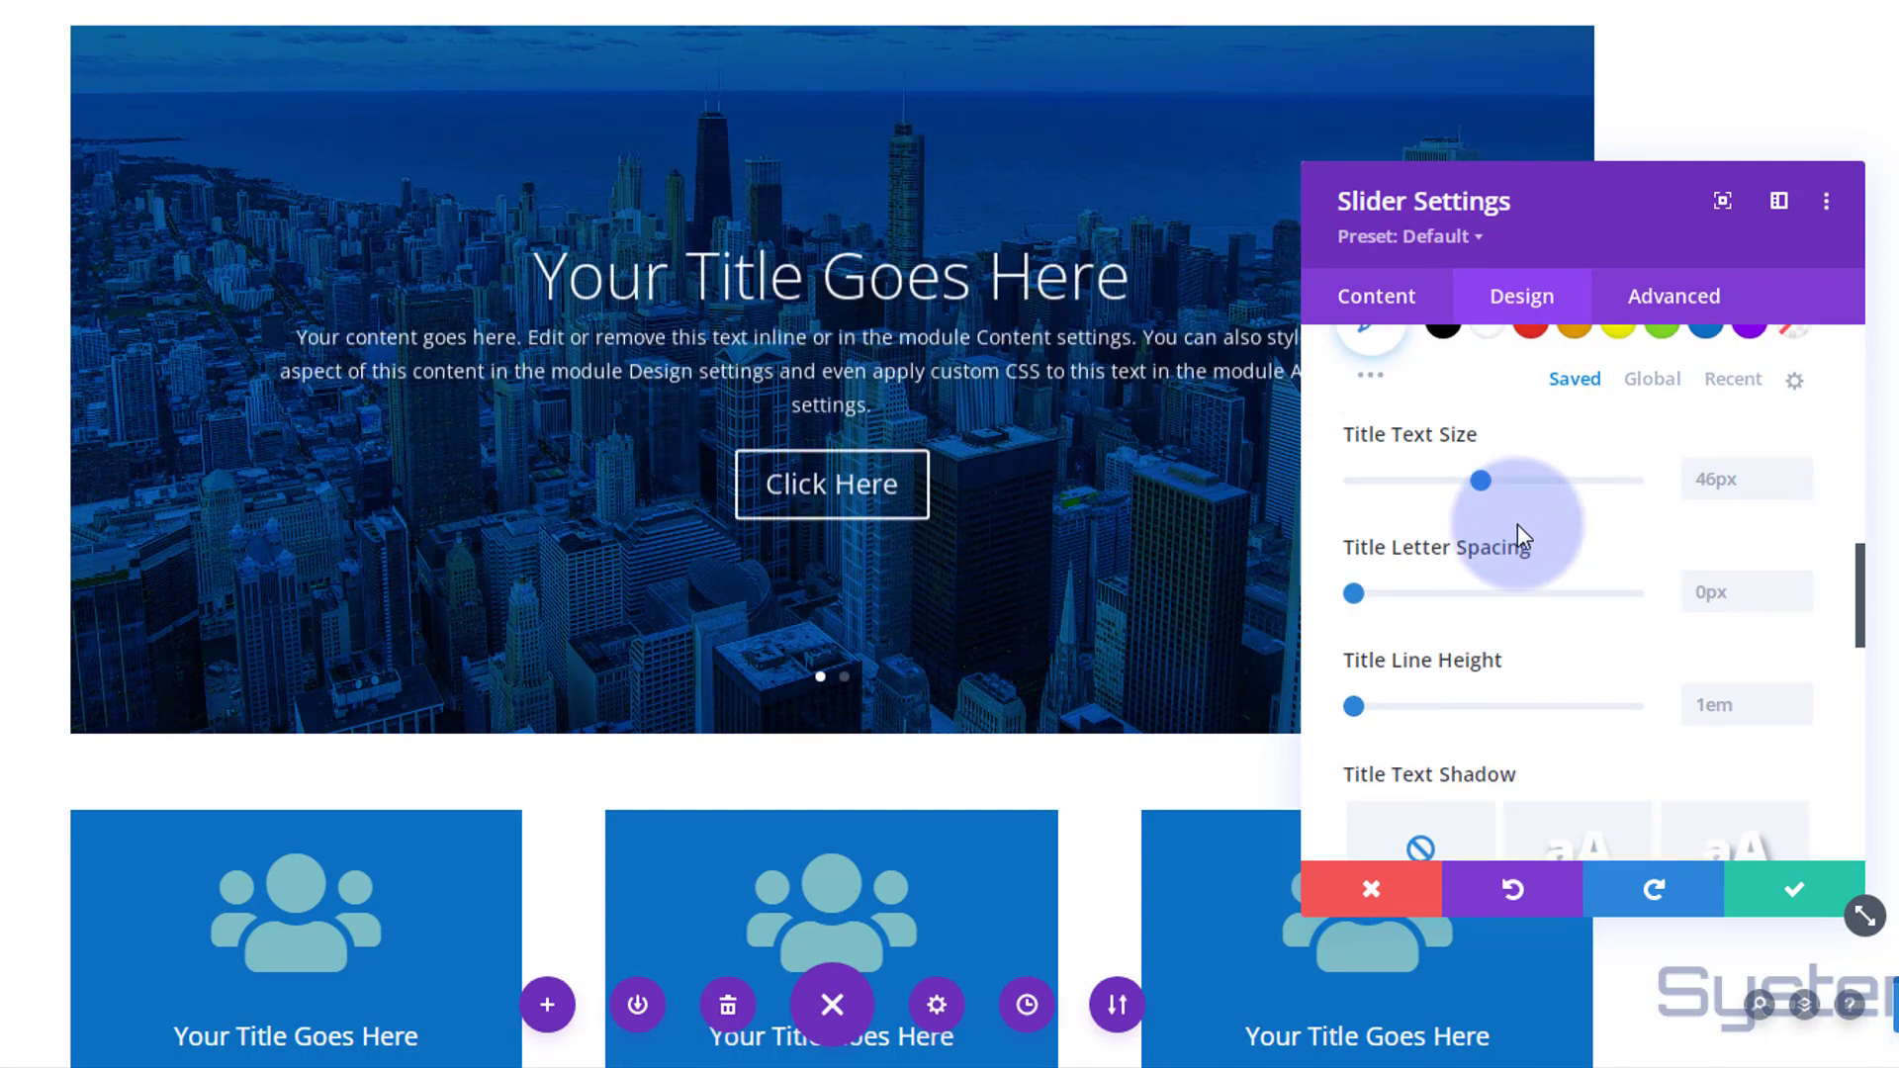
{"action": "mouse_move", "coordinate": [1397, 435]}
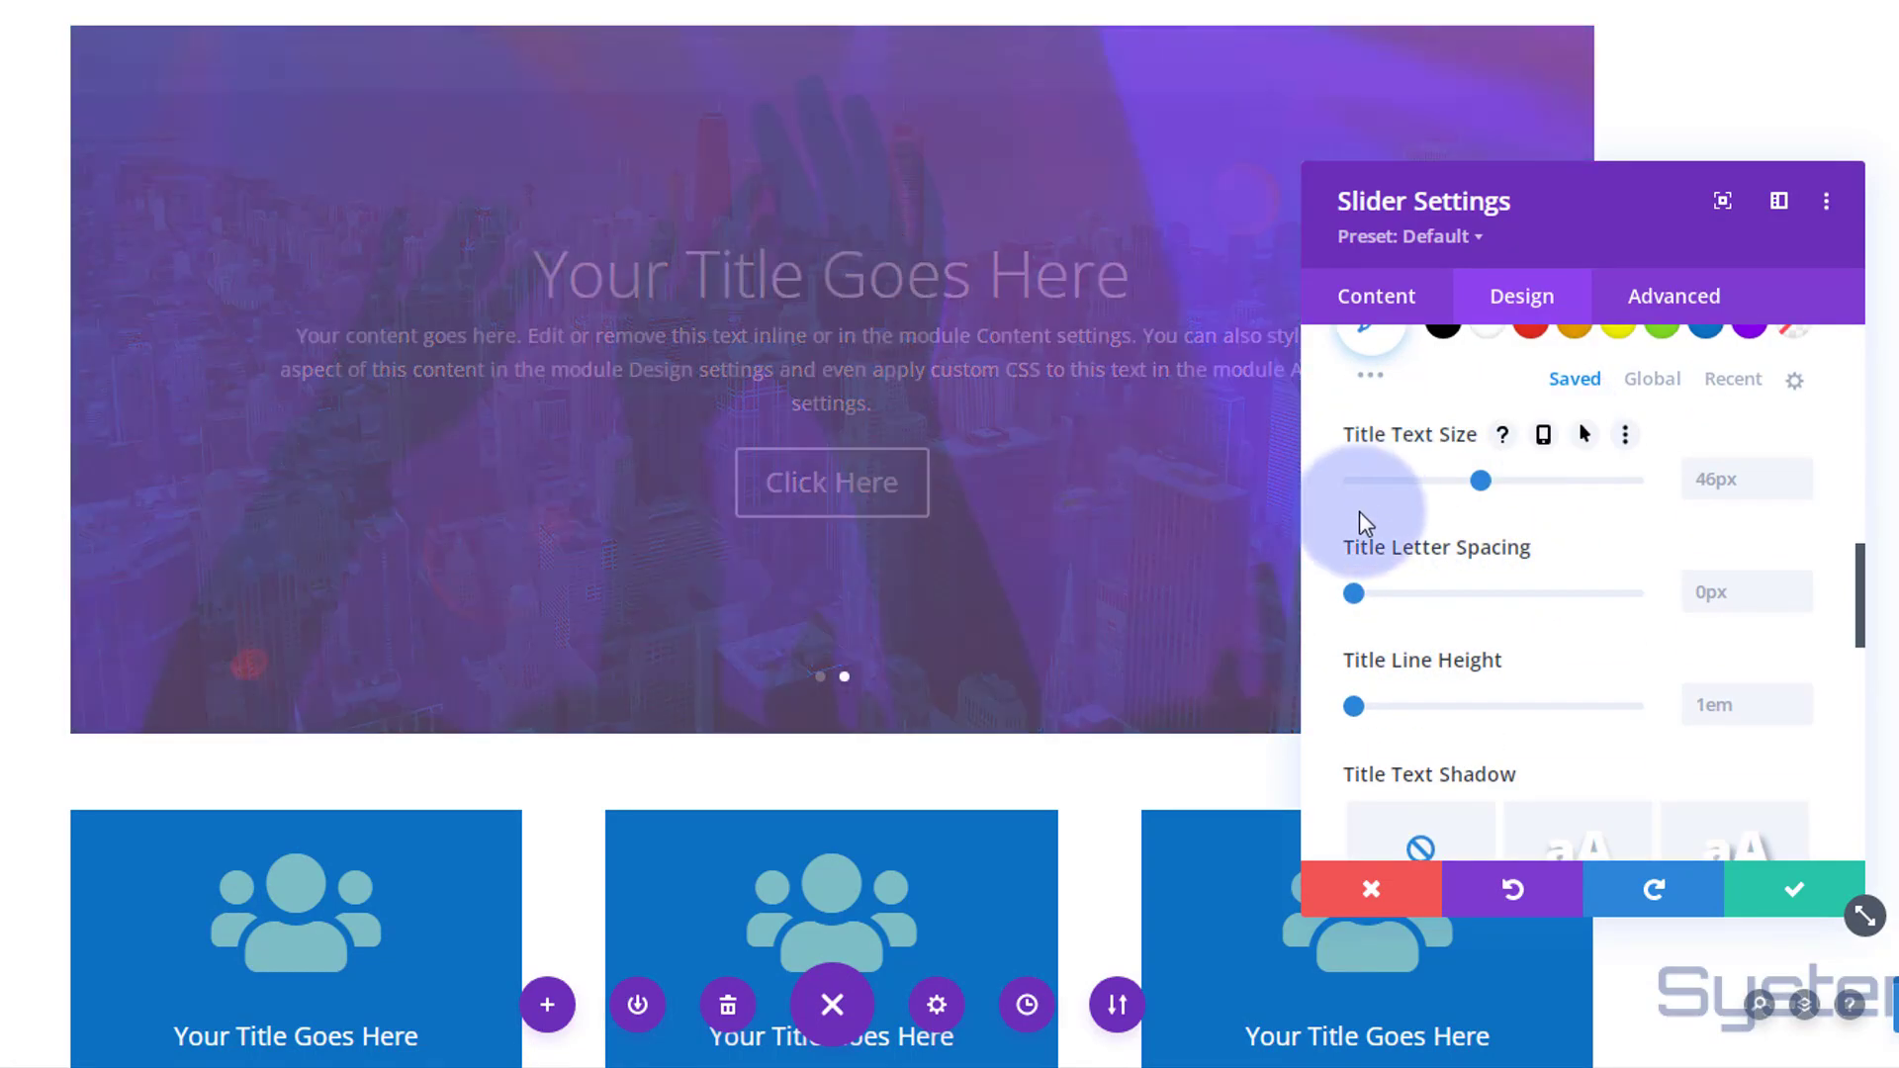
{"action": "mouse_move", "coordinate": [1462, 546]}
{"action": "mouse_move", "coordinate": [1437, 631]}
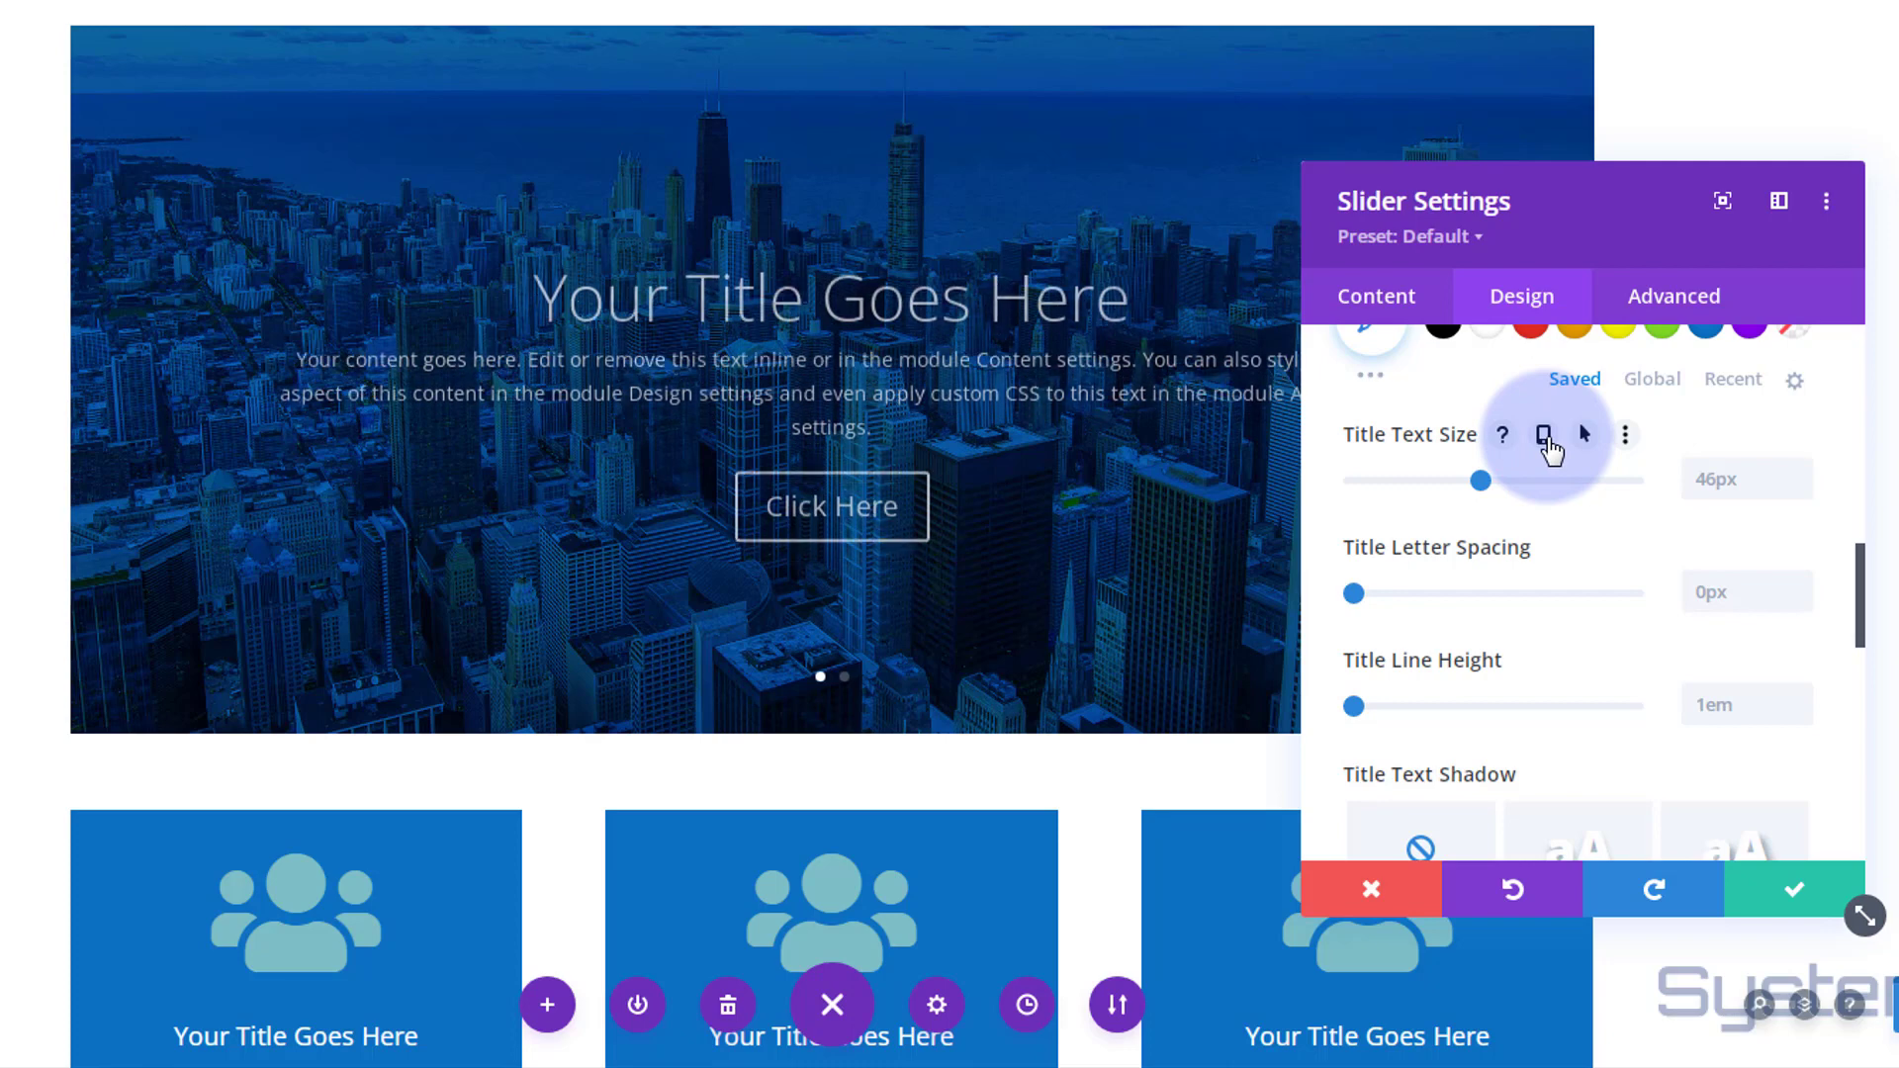
{"action": "left_click", "coordinate": [1546, 438]}
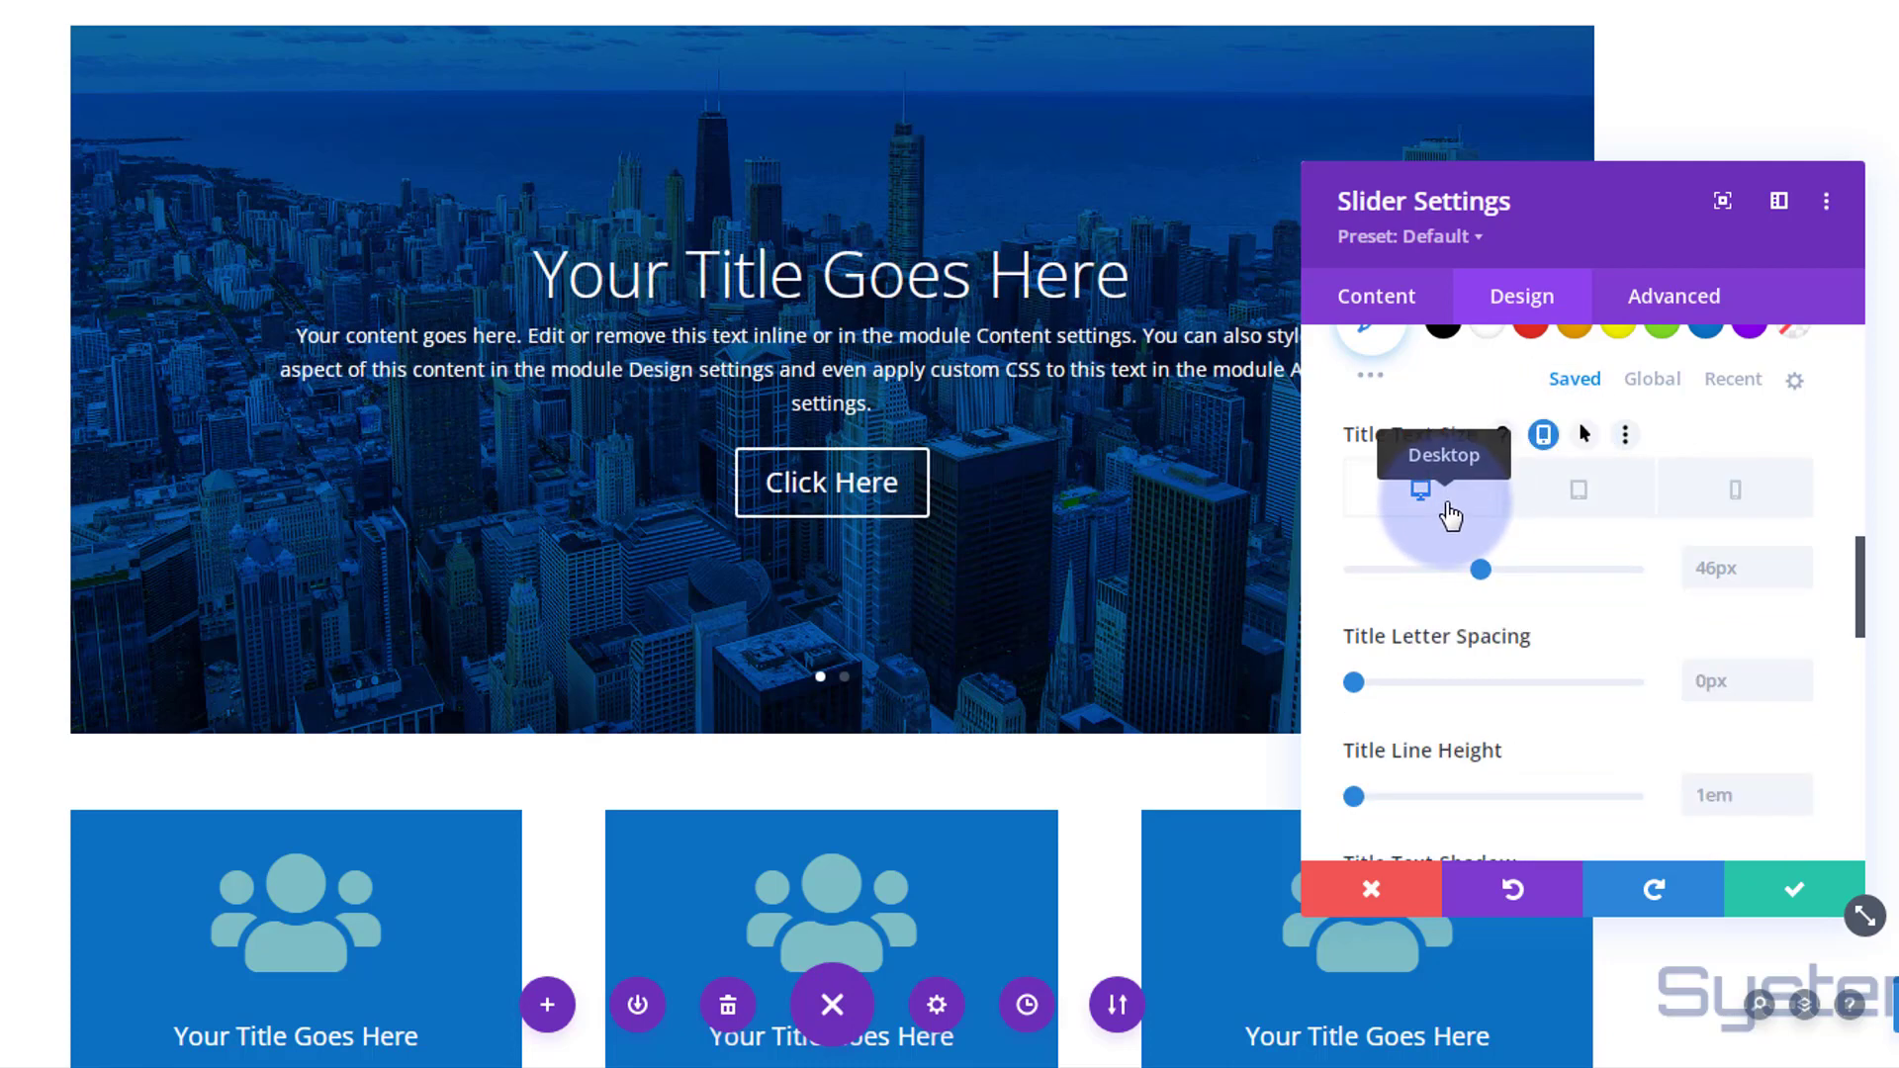
Switch the Title Text Size to its Phone value, then go to the slide's body text settings.
{"action": "left_click", "coordinate": [1591, 500]}
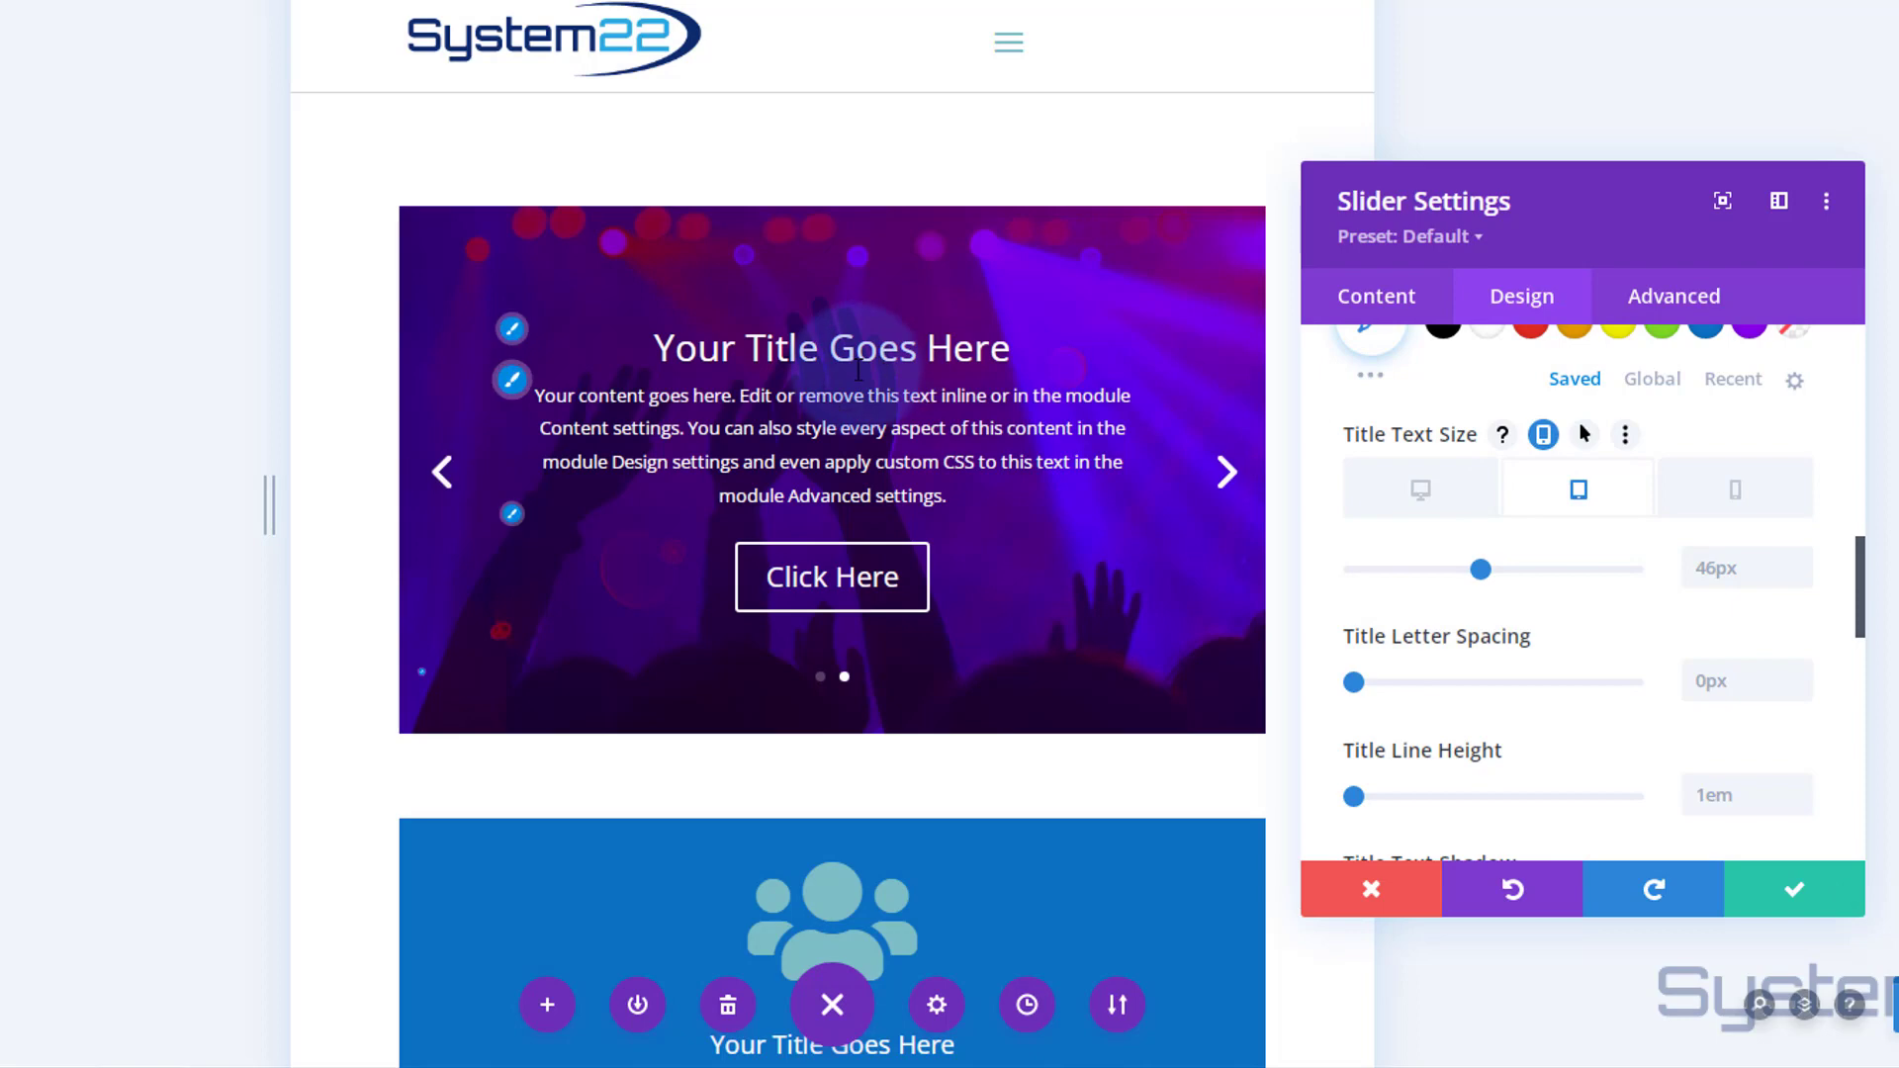
{"action": "left_click", "coordinate": [1757, 504]}
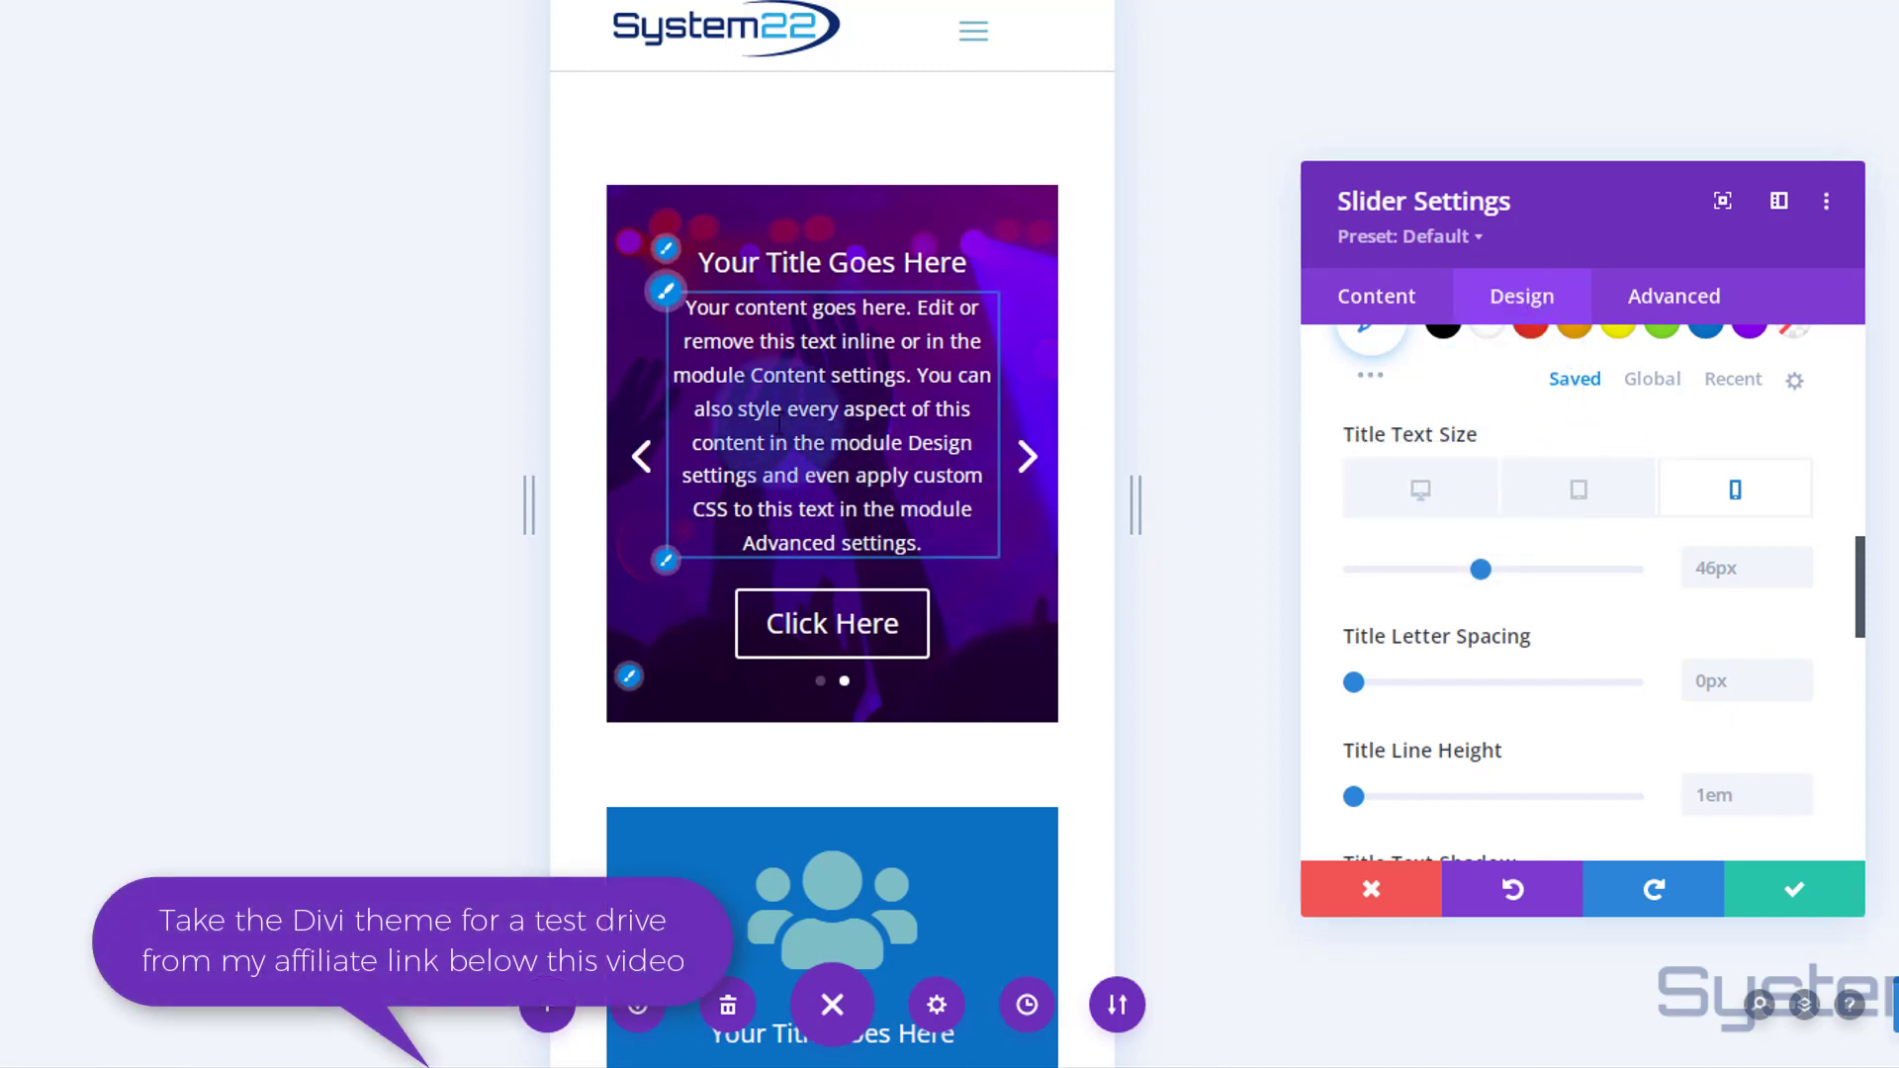
{"action": "left_click", "coordinate": [667, 292]}
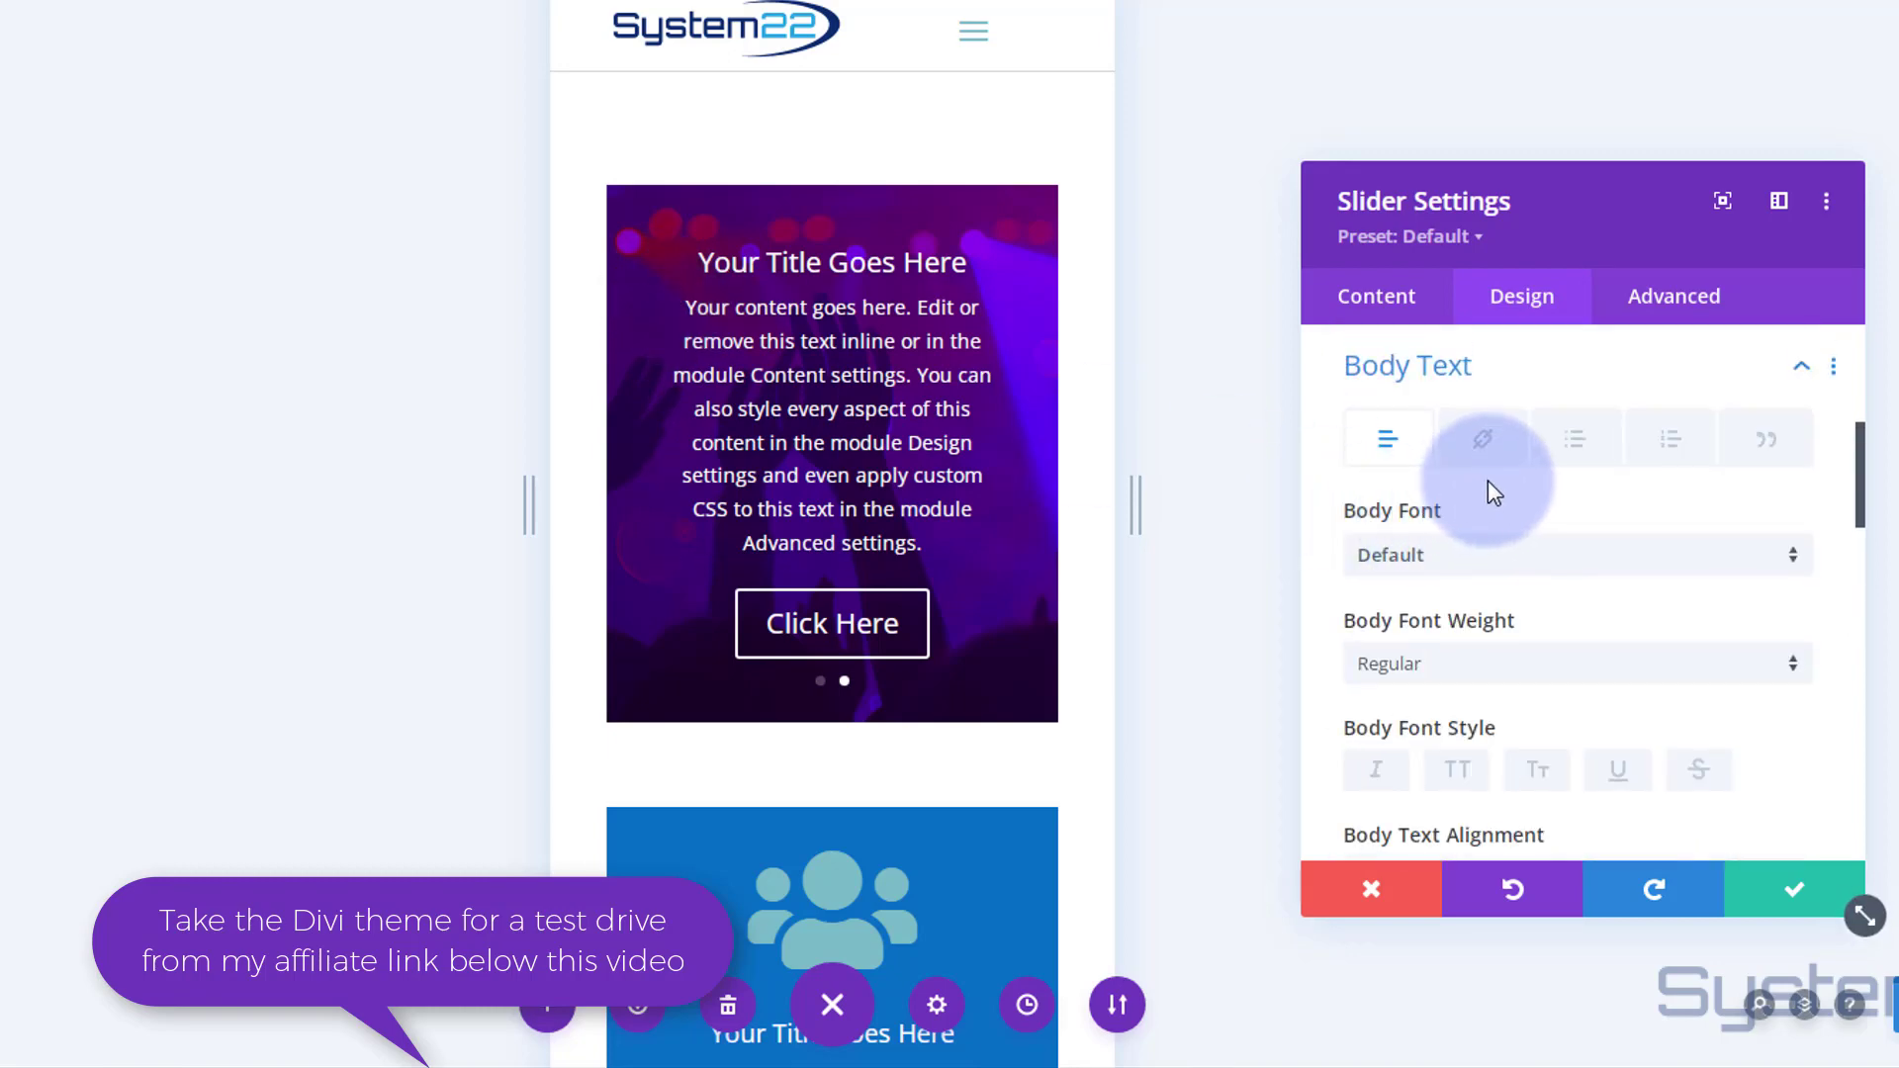
Set the slider's phone Body Text Size to 12px and Body Line Height to 1.6em.
{"action": "scroll", "coordinate": [1488, 479], "scroll_direction": "down", "scroll_amount": 2}
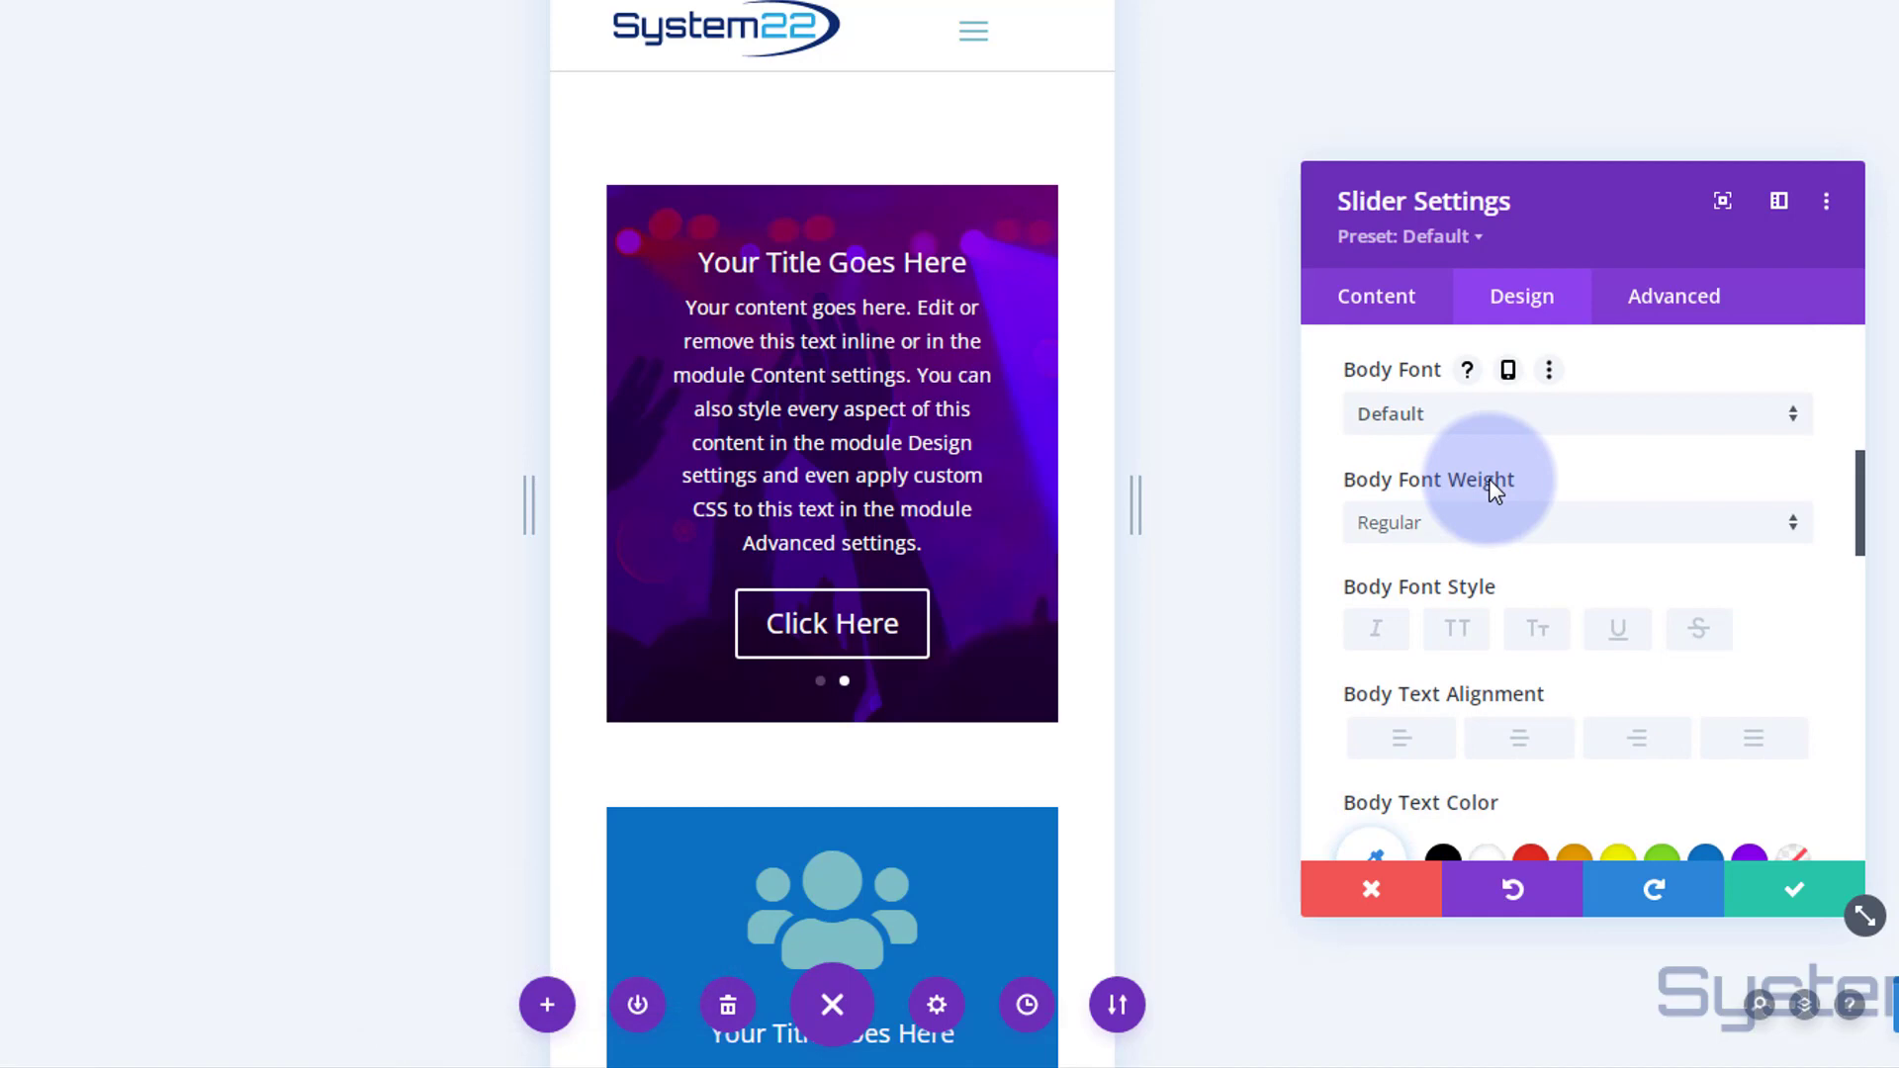
{"action": "scroll", "coordinate": [1488, 478], "scroll_direction": "down", "scroll_amount": 5}
{"action": "mouse_move", "coordinate": [1385, 567]}
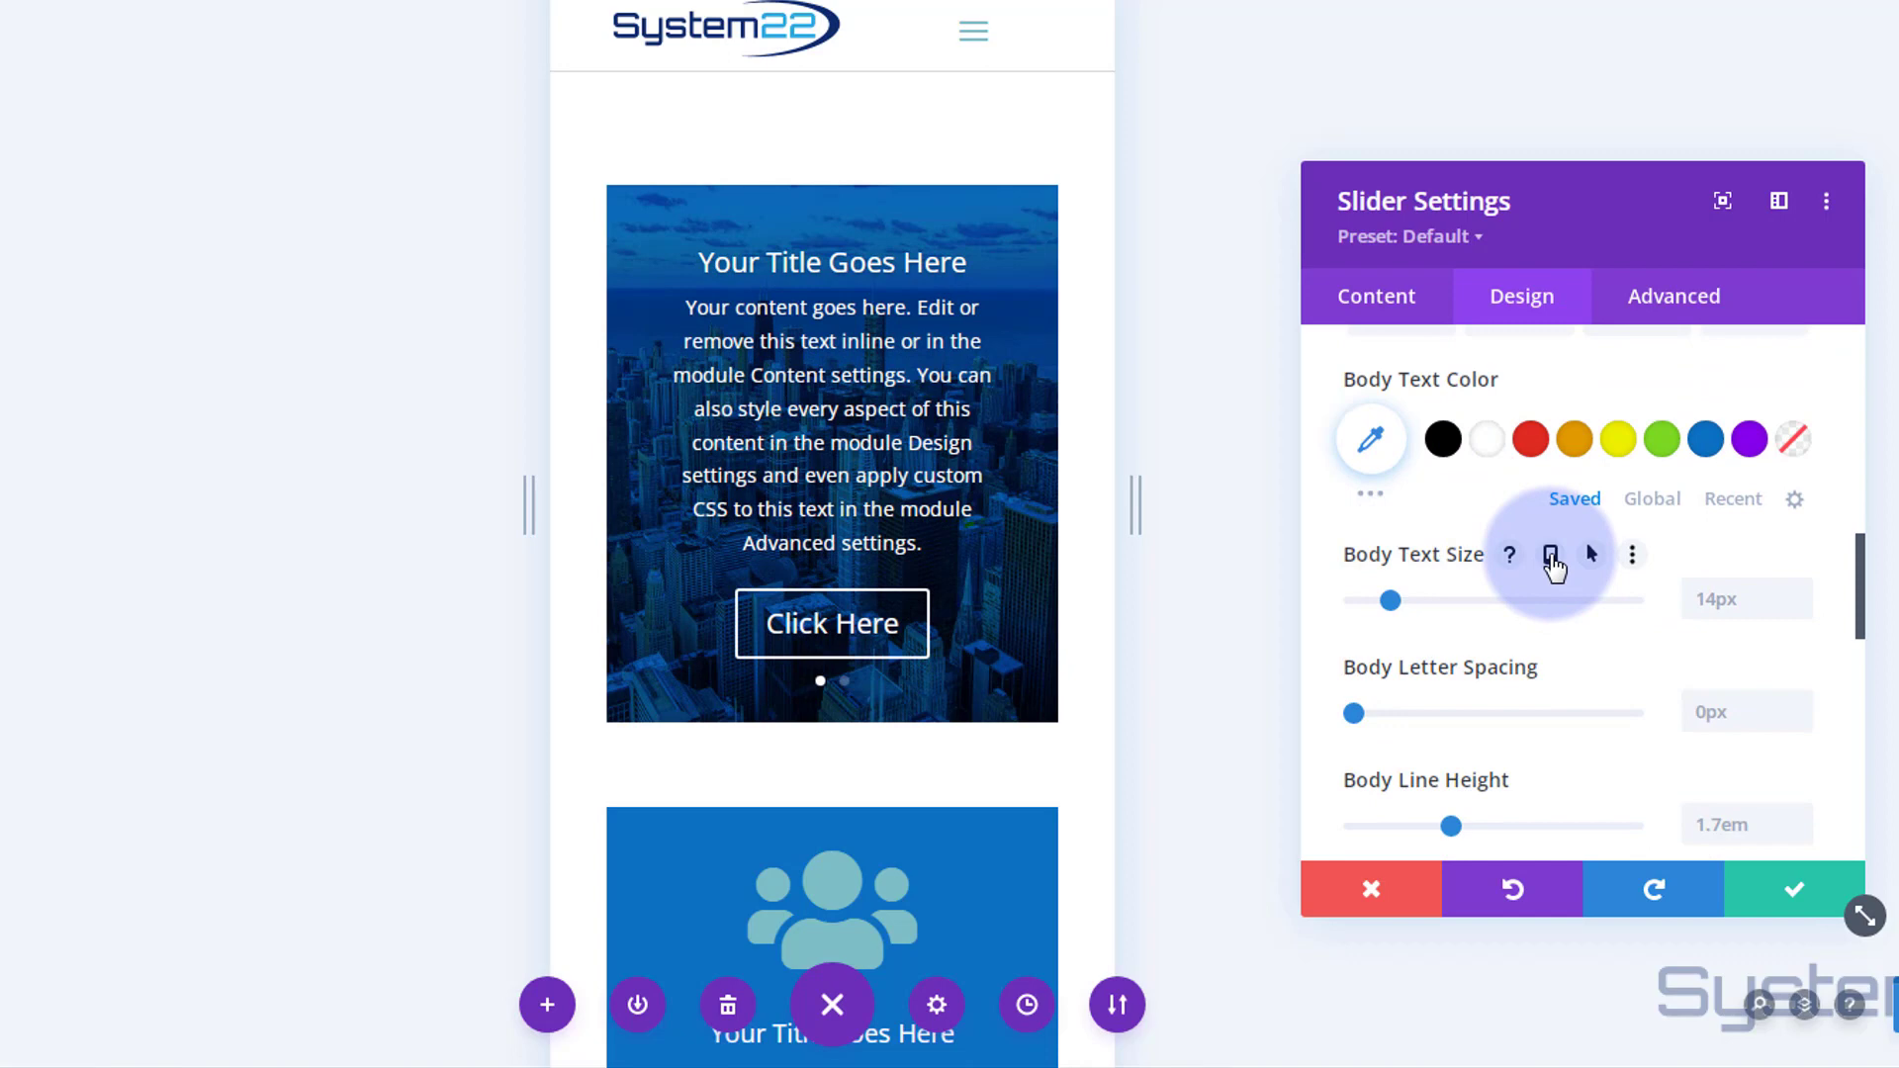
{"action": "left_click", "coordinate": [1550, 557]}
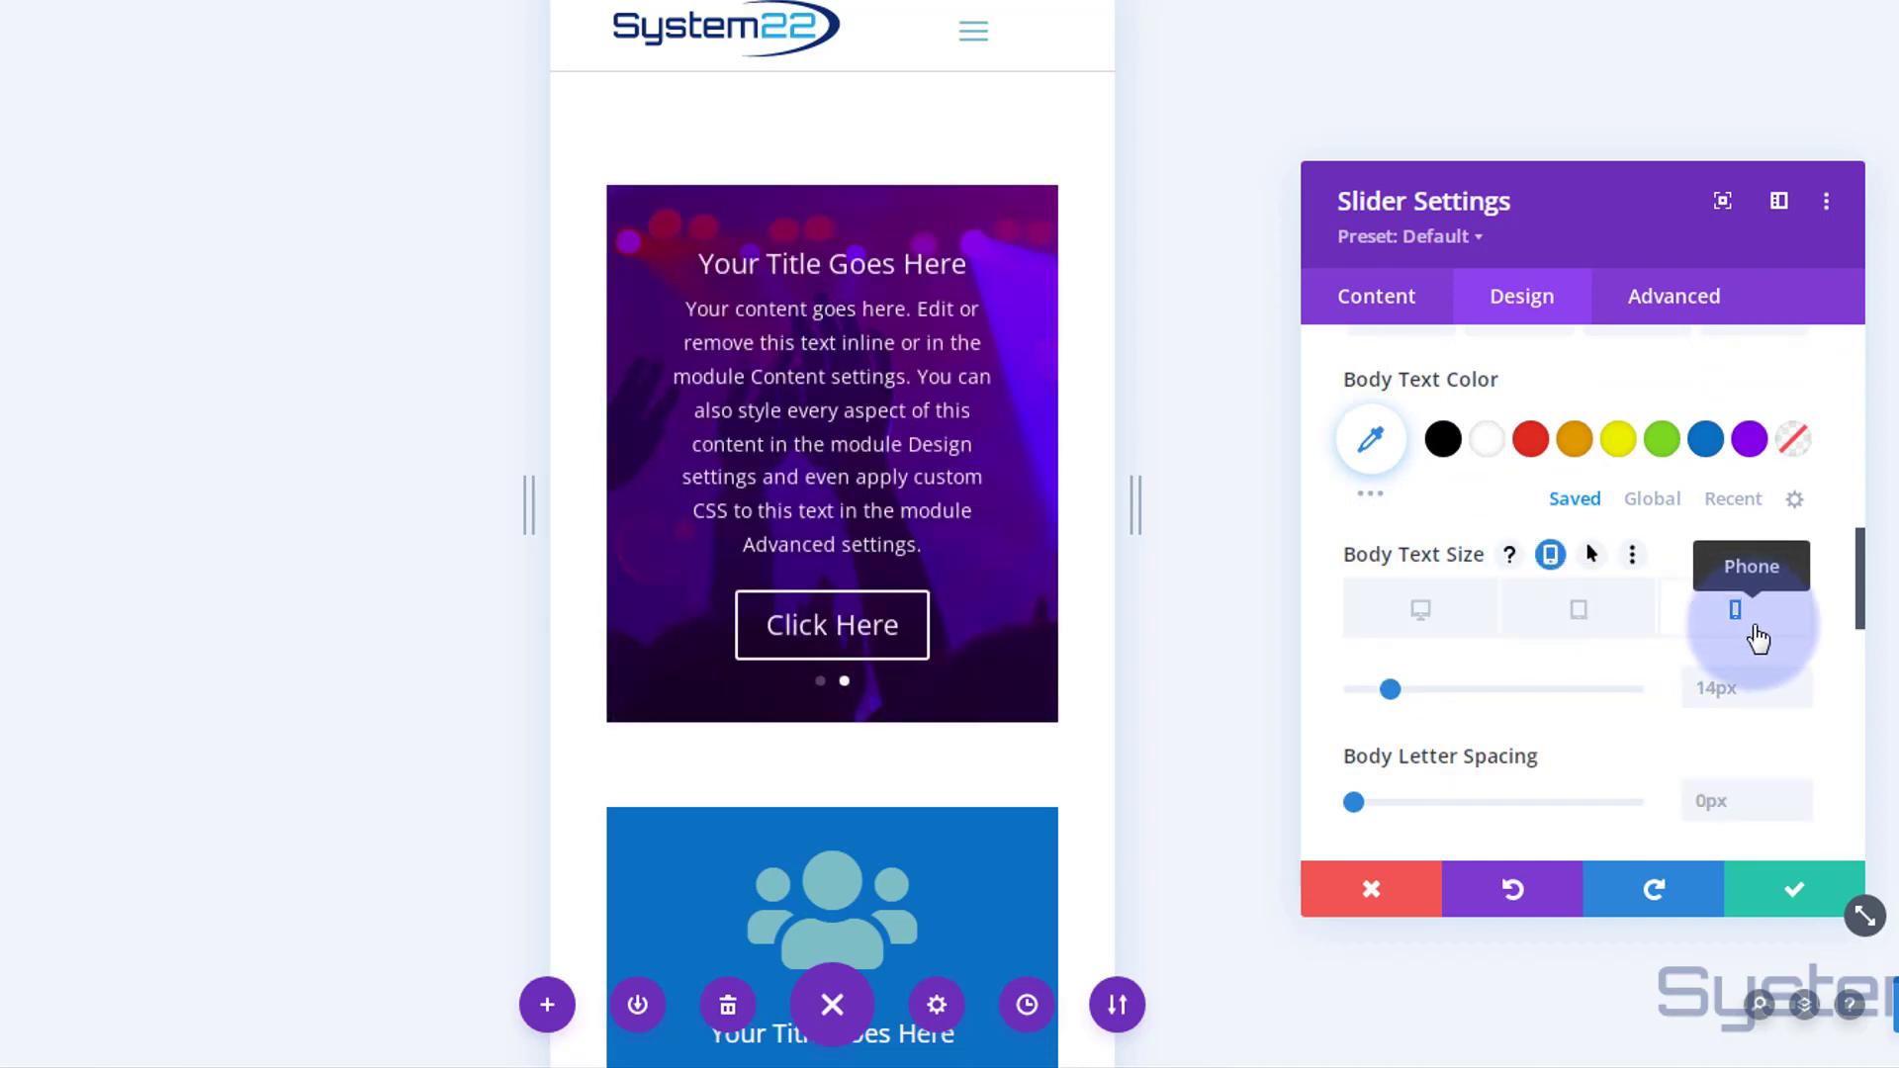
{"action": "left_click", "coordinate": [1746, 628]}
{"action": "left_click", "coordinate": [1392, 691]}
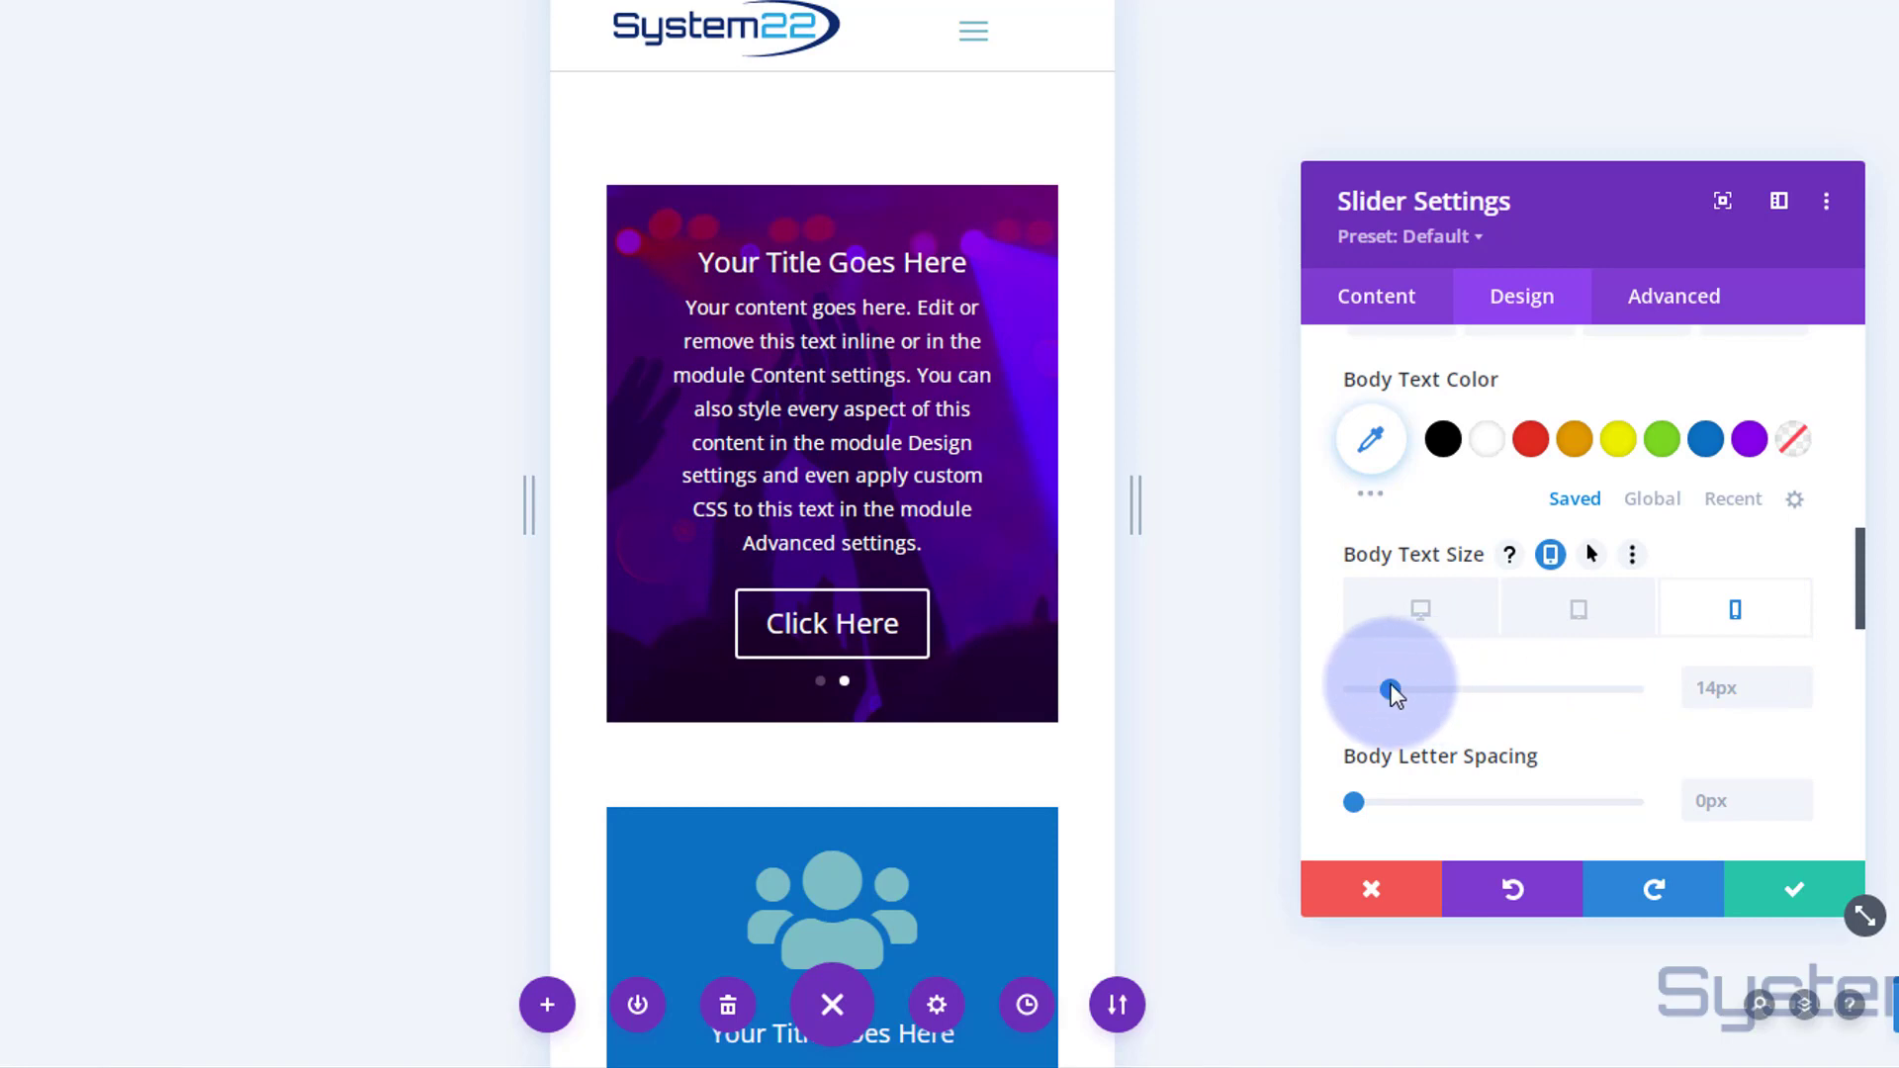
{"action": "left_click_drag", "start_coordinate": [1386, 685], "coordinate": [1385, 684]}
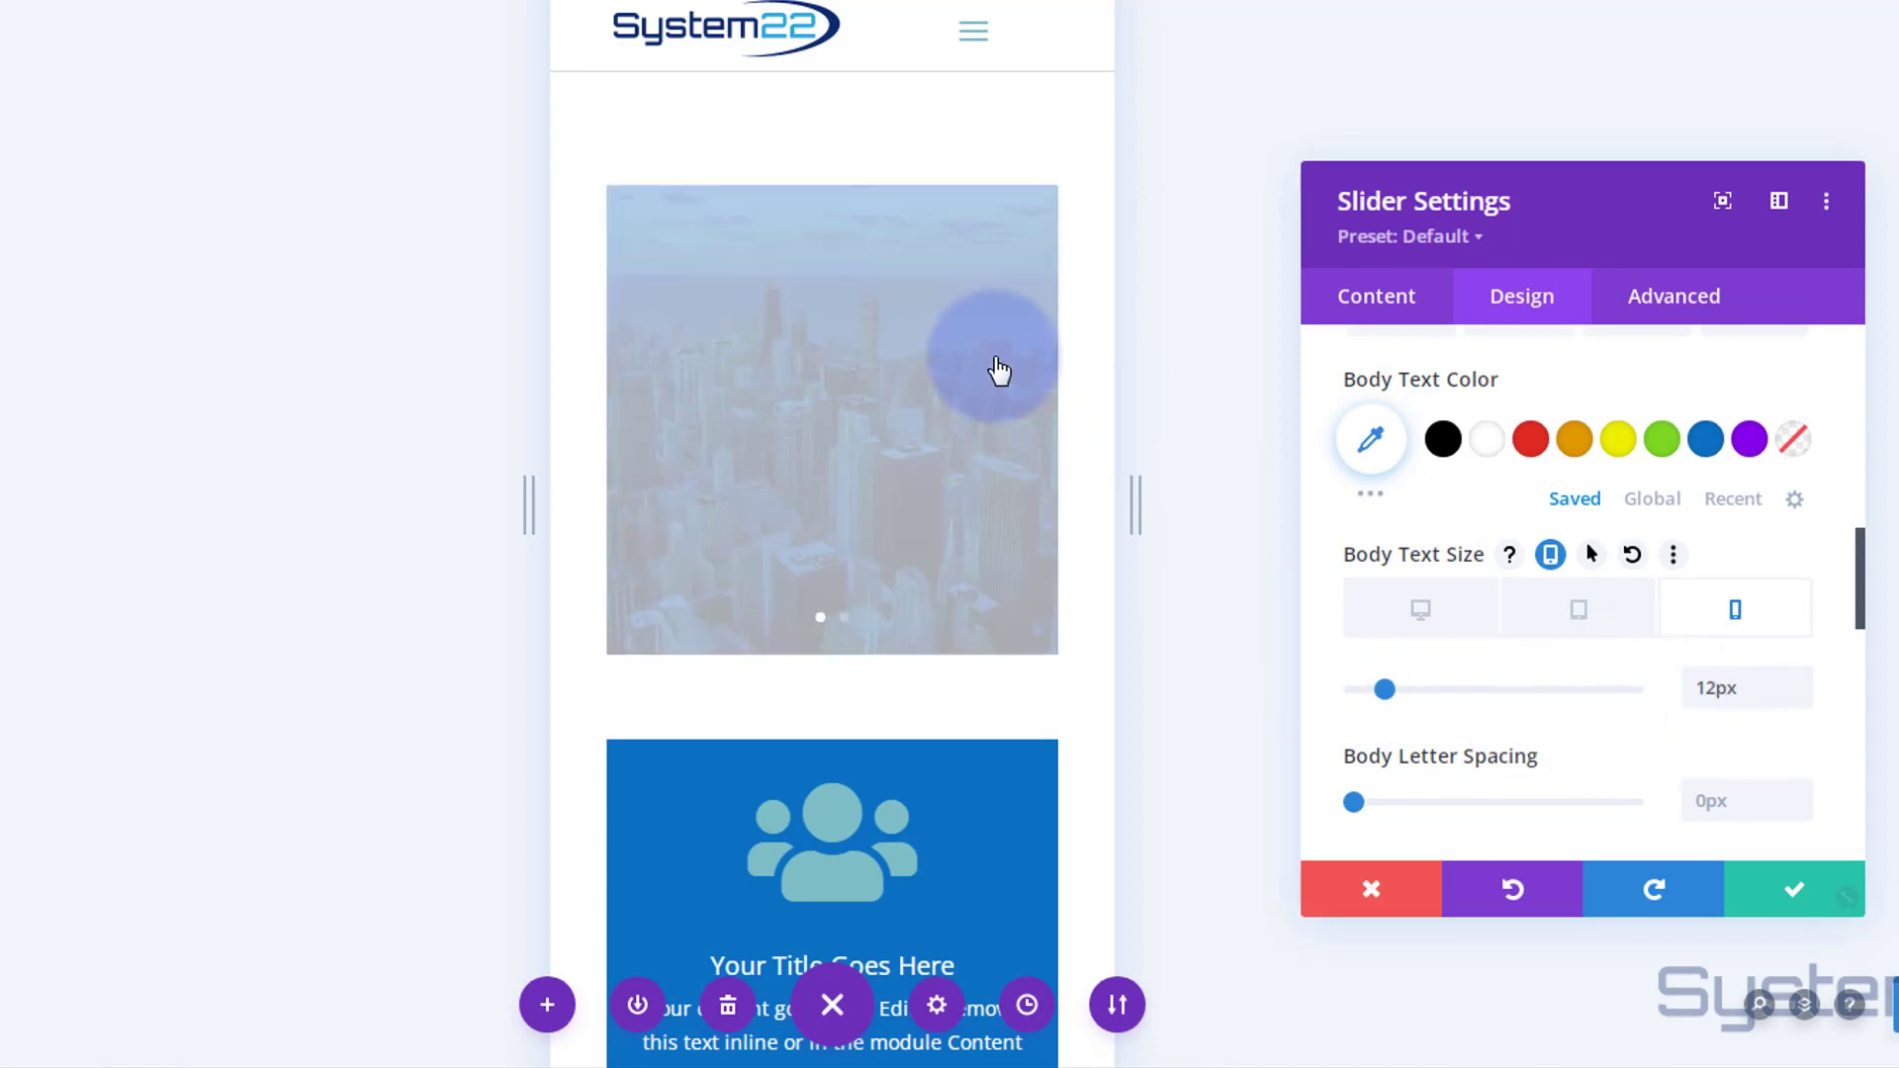
{"action": "scroll", "coordinate": [1616, 645], "scroll_direction": "down", "scroll_amount": 3}
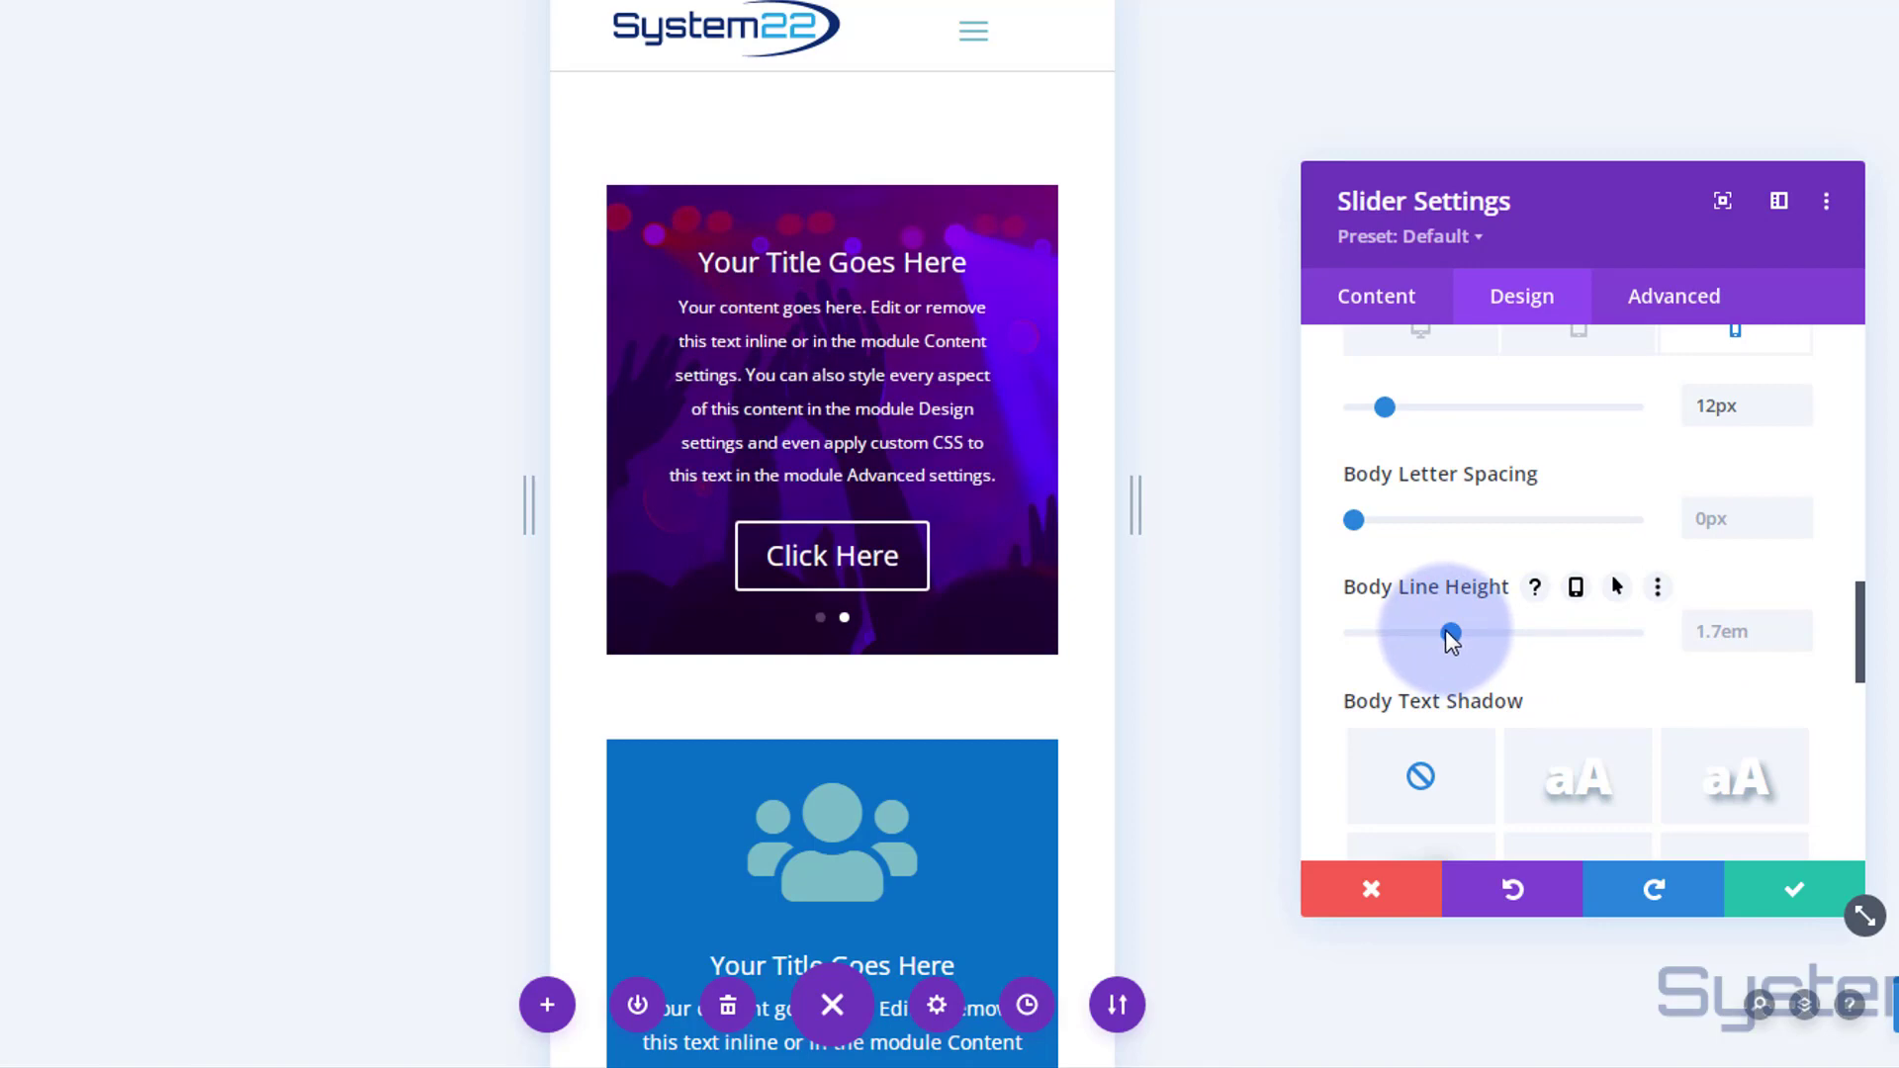
{"action": "left_click_drag", "start_coordinate": [1446, 631], "coordinate": [1433, 631]}
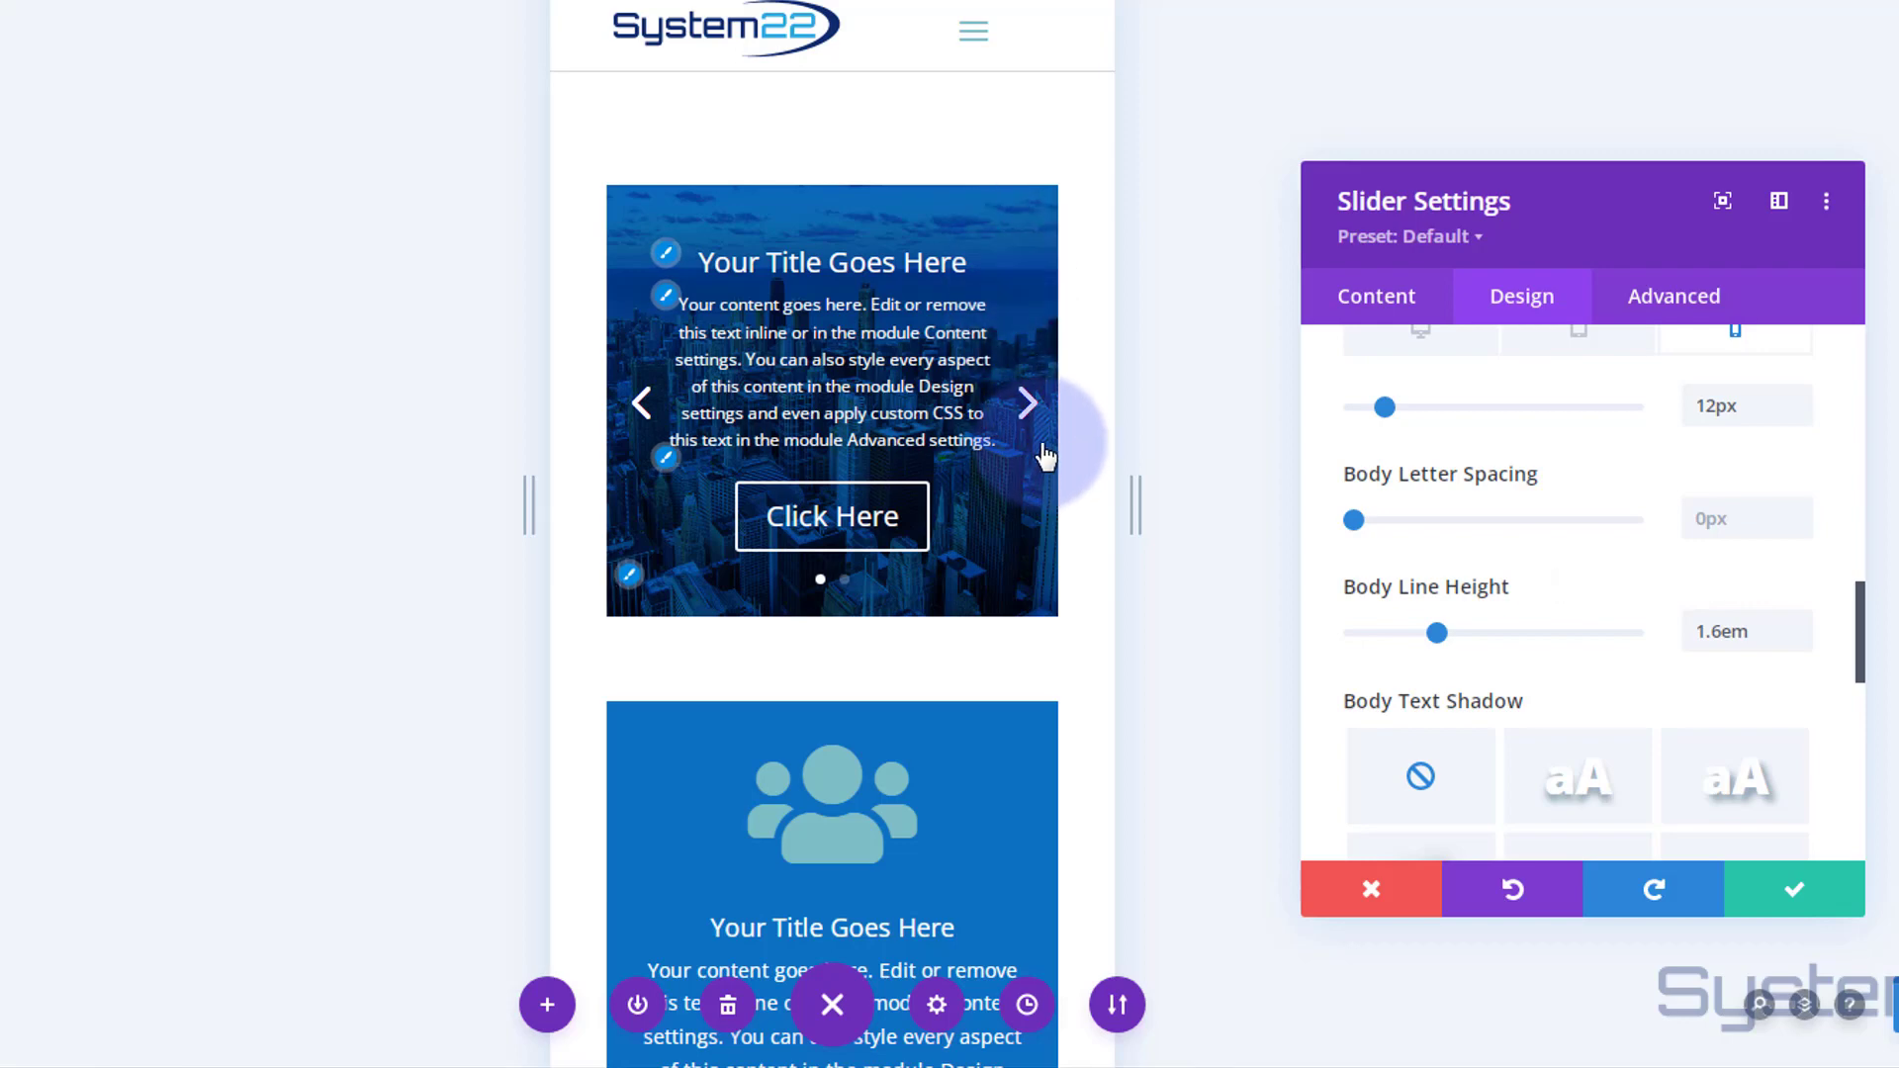
Bring up the styling options for the slider's button.
{"action": "left_click", "coordinate": [1513, 447]}
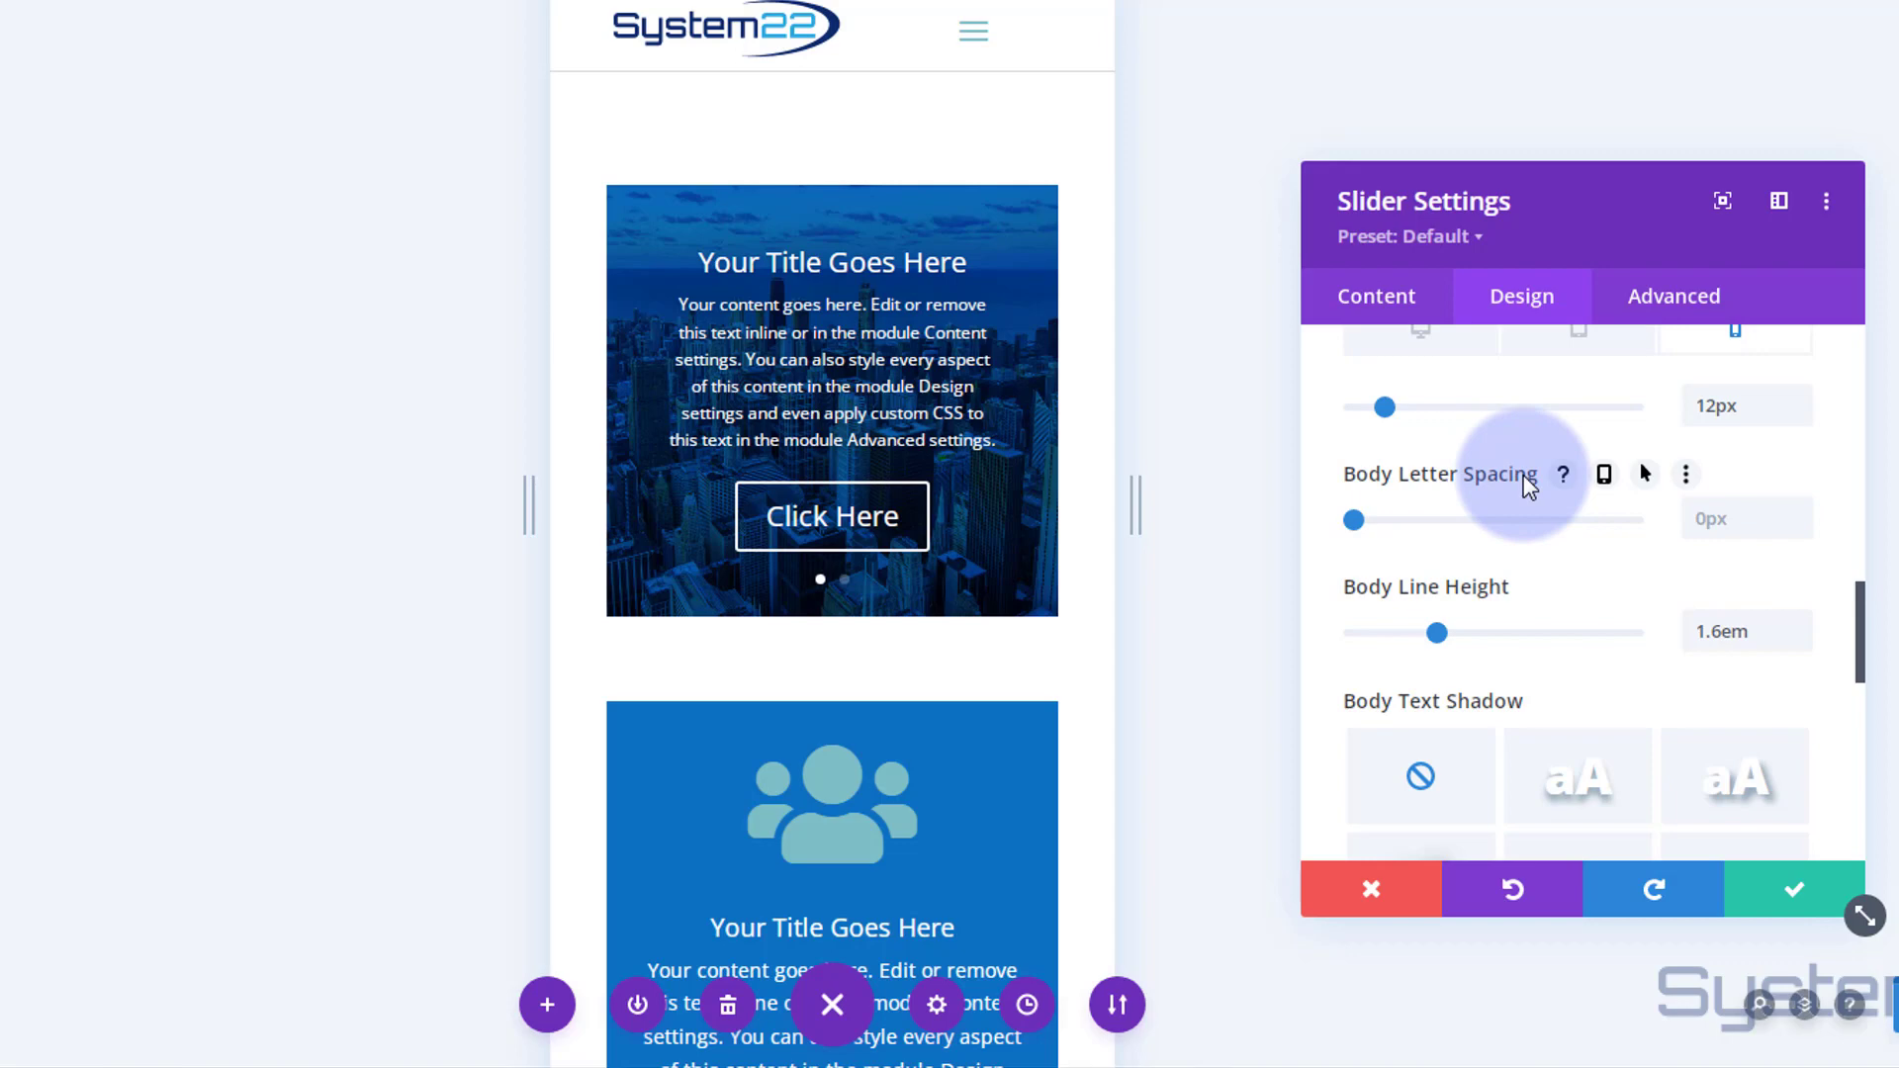
{"action": "left_click", "coordinate": [945, 537]}
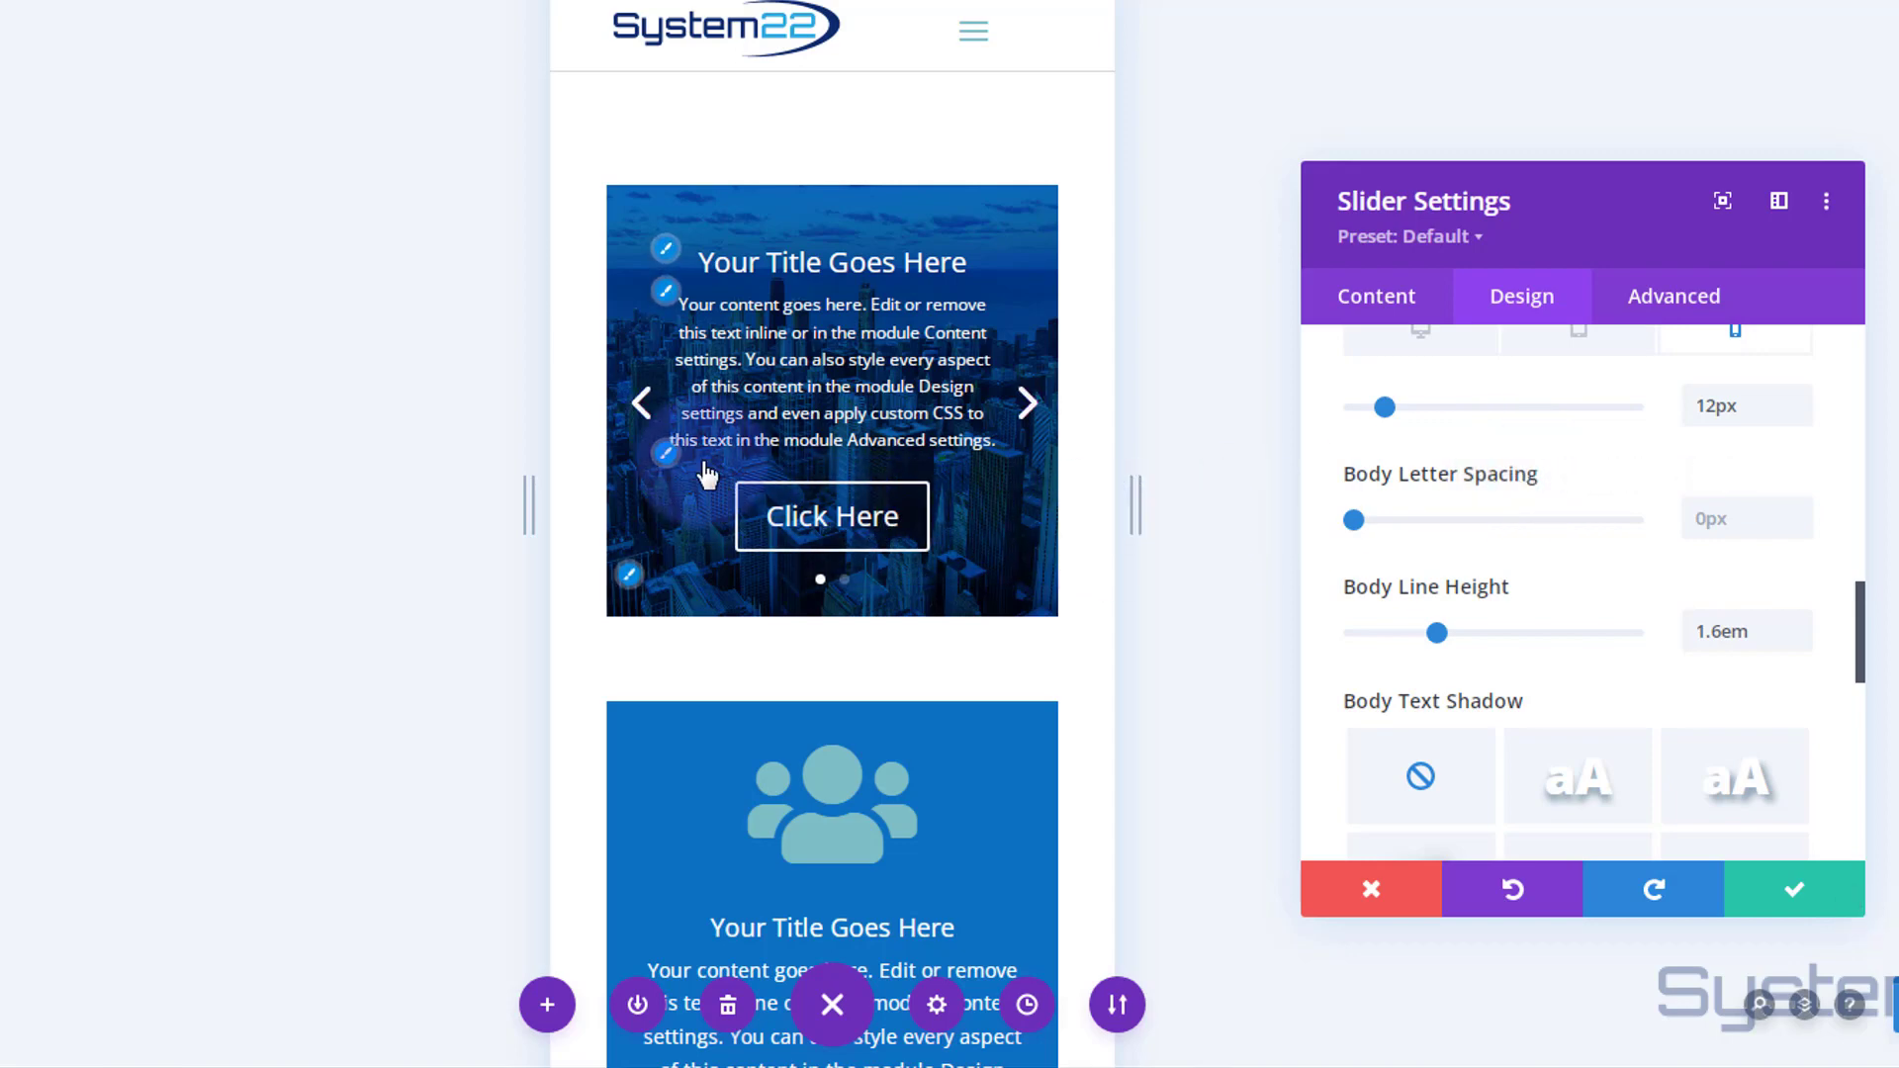
{"action": "left_click", "coordinate": [666, 457]}
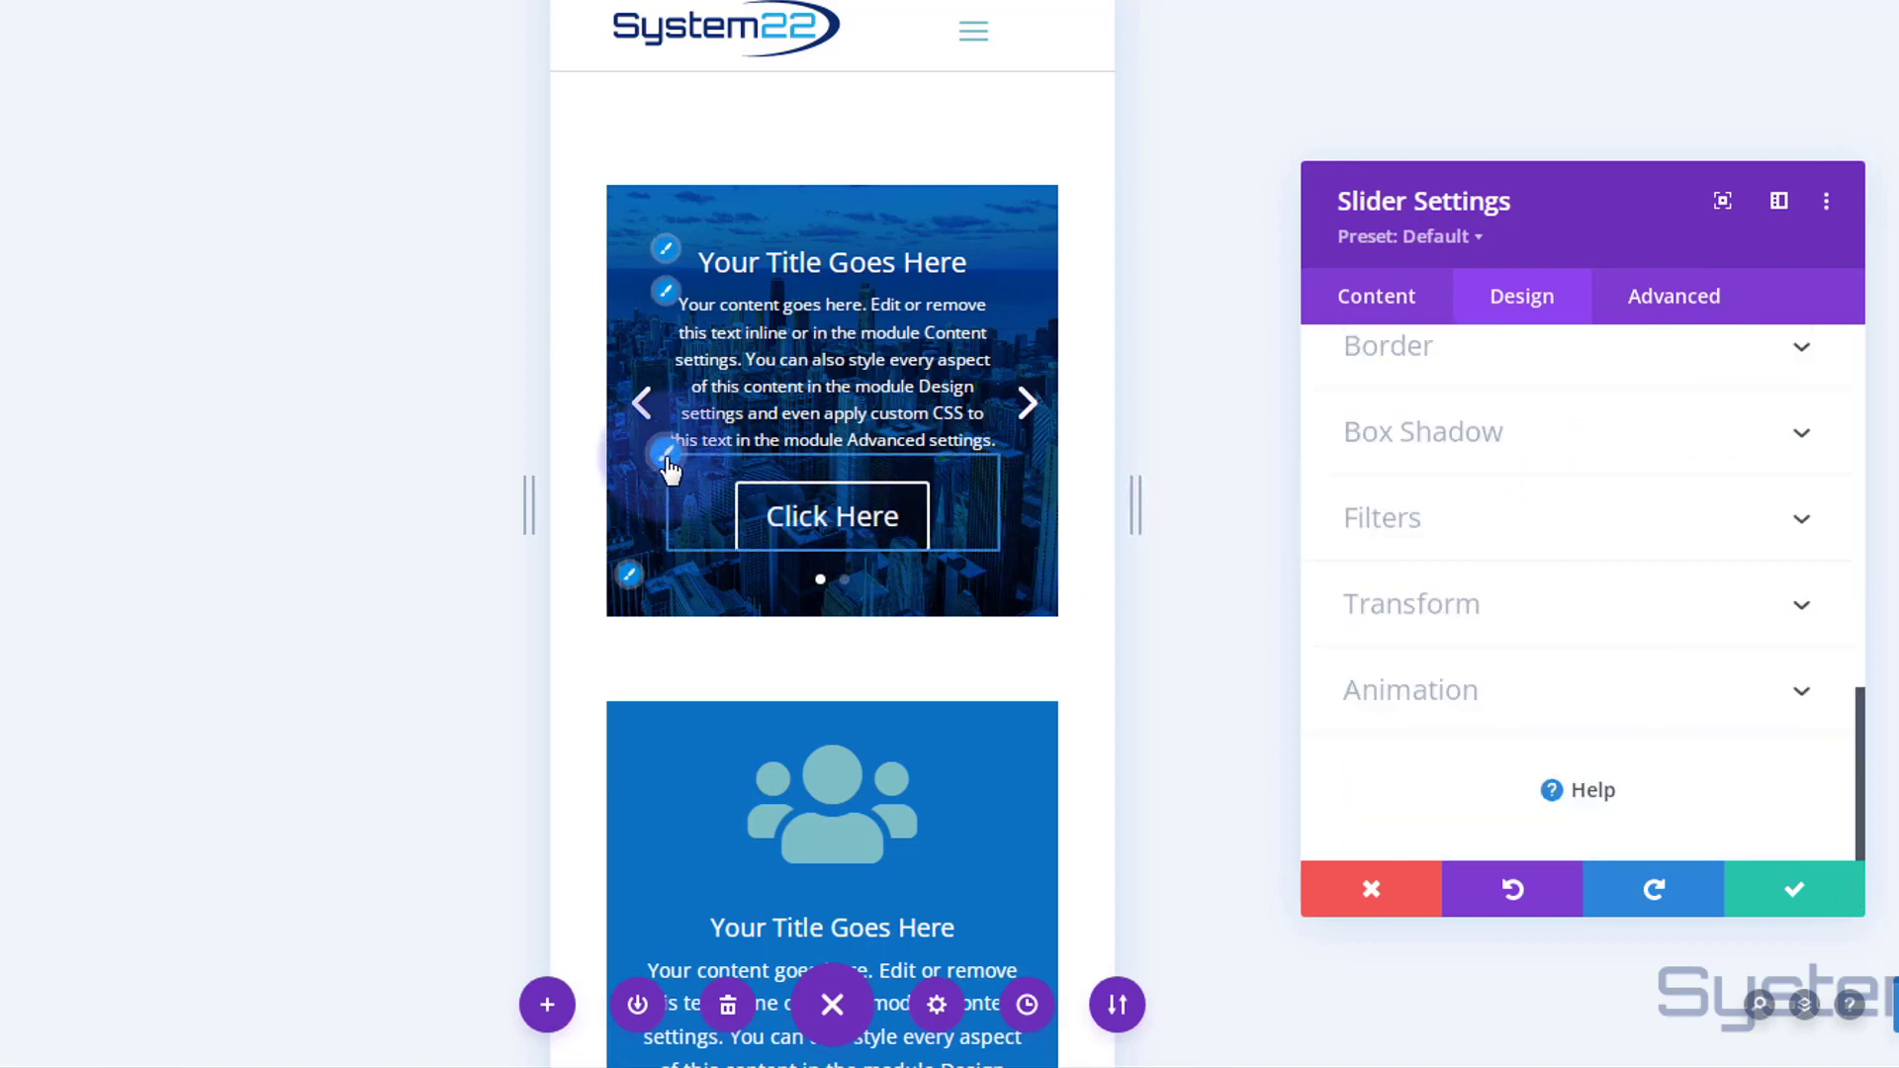
{"action": "left_click", "coordinate": [1620, 606]}
Turn on Use Custom Styles For Button and set the phone Button Text Size to 12px.
{"action": "left_click", "coordinate": [1424, 498]}
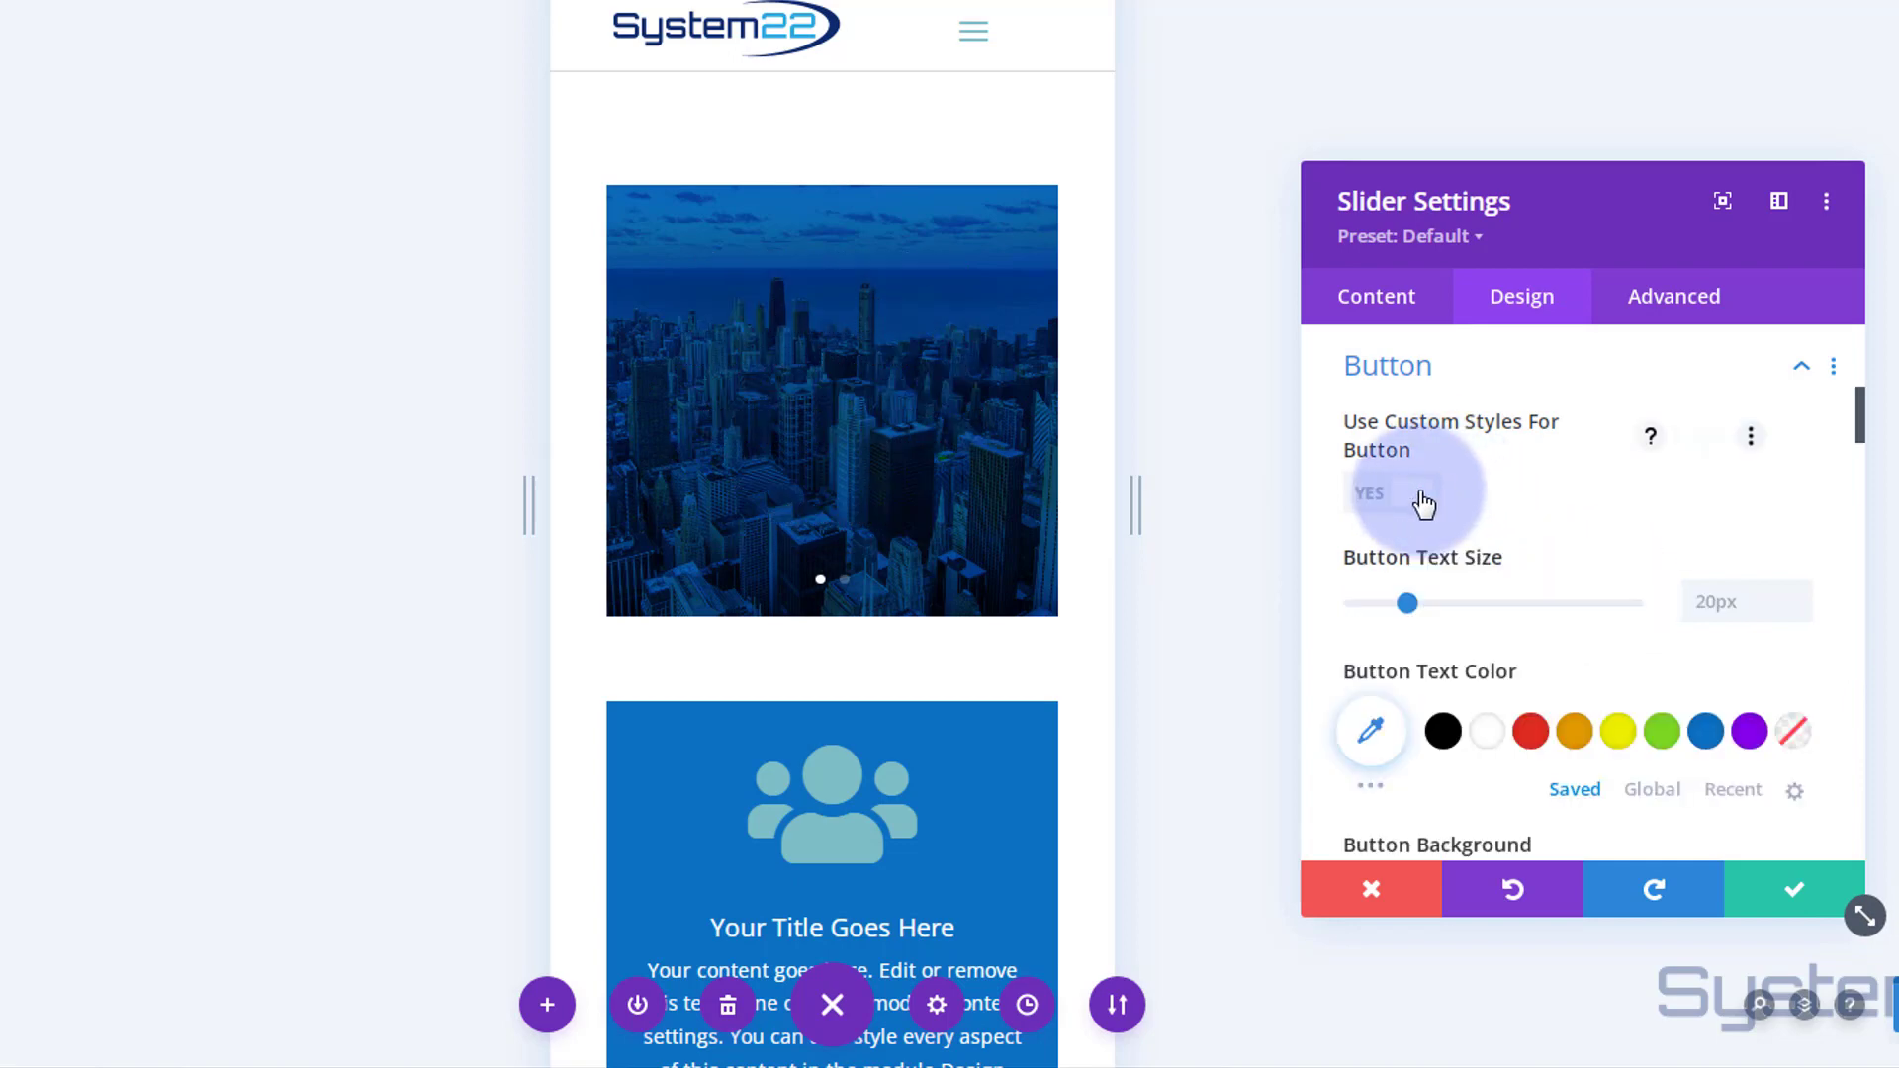
{"action": "scroll", "coordinate": [1522, 483], "scroll_direction": "down", "scroll_amount": 2}
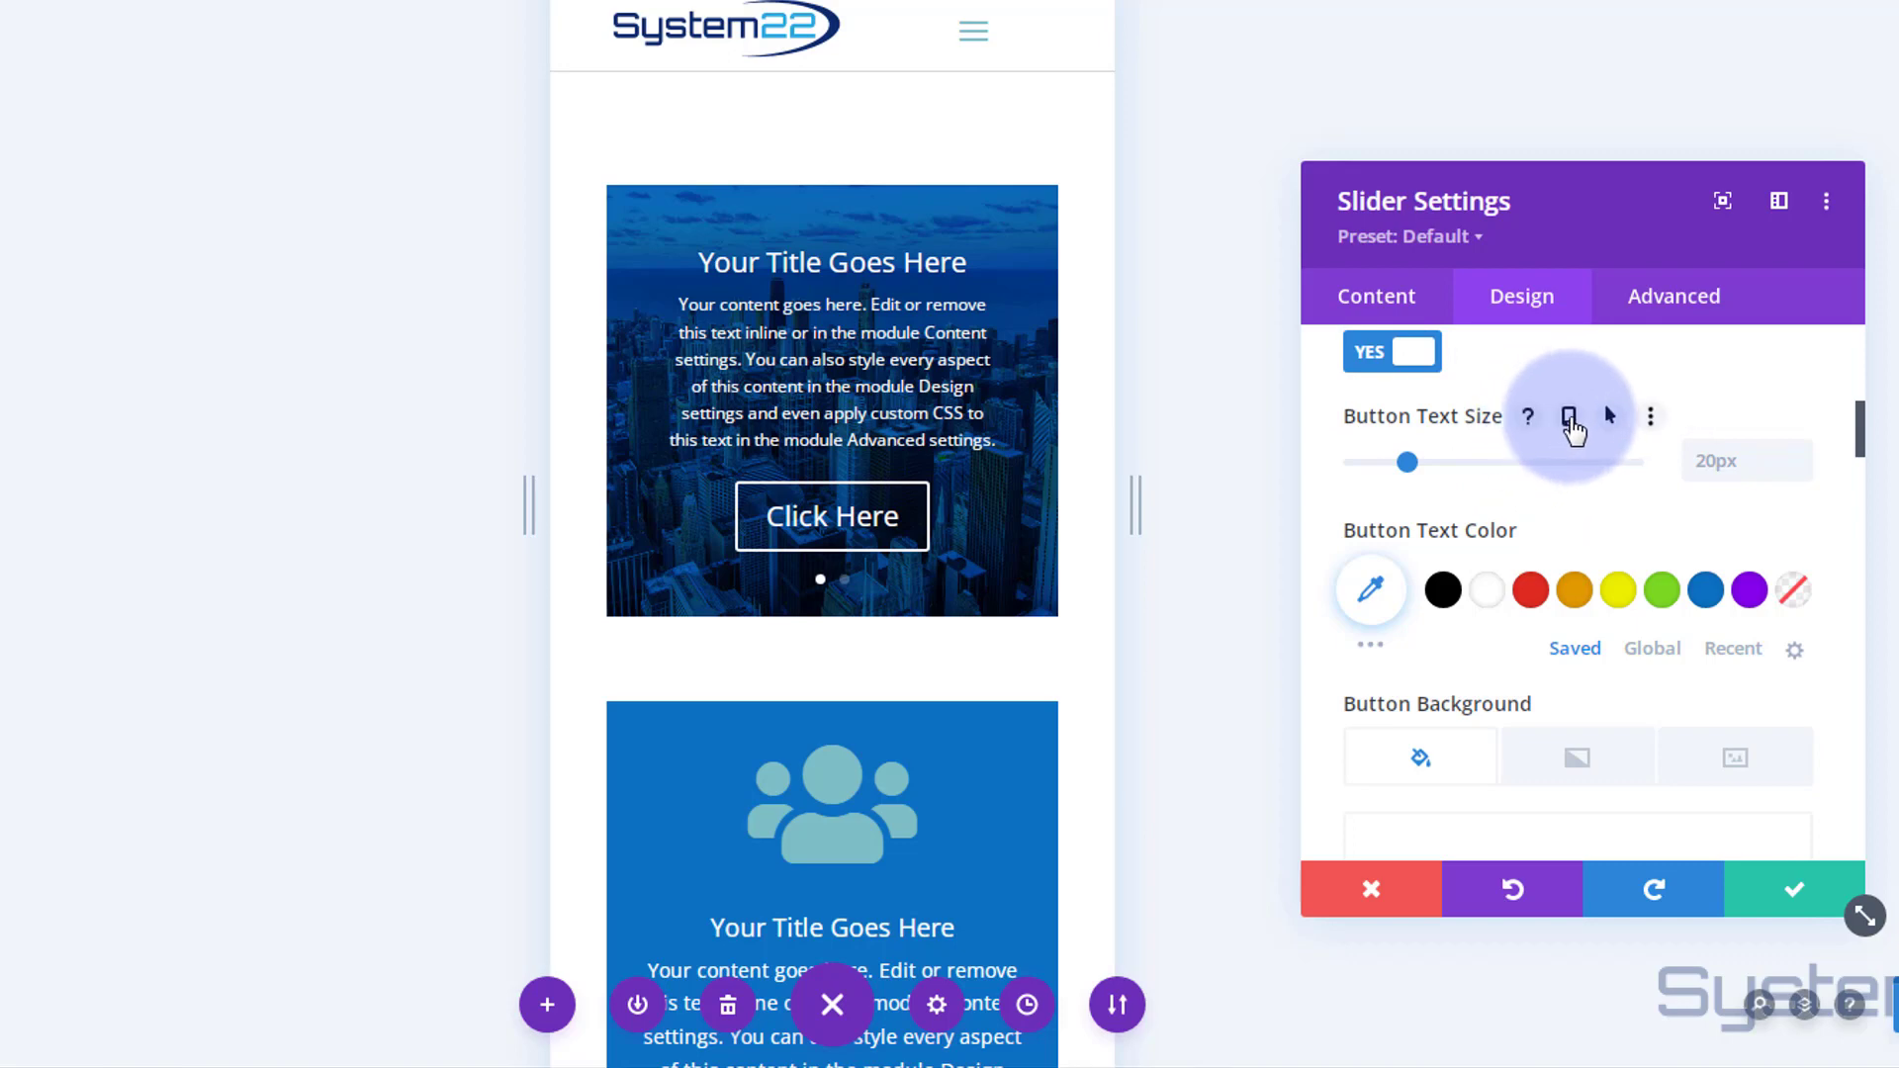
{"action": "left_click", "coordinate": [1571, 423]}
{"action": "left_click", "coordinate": [1759, 476]}
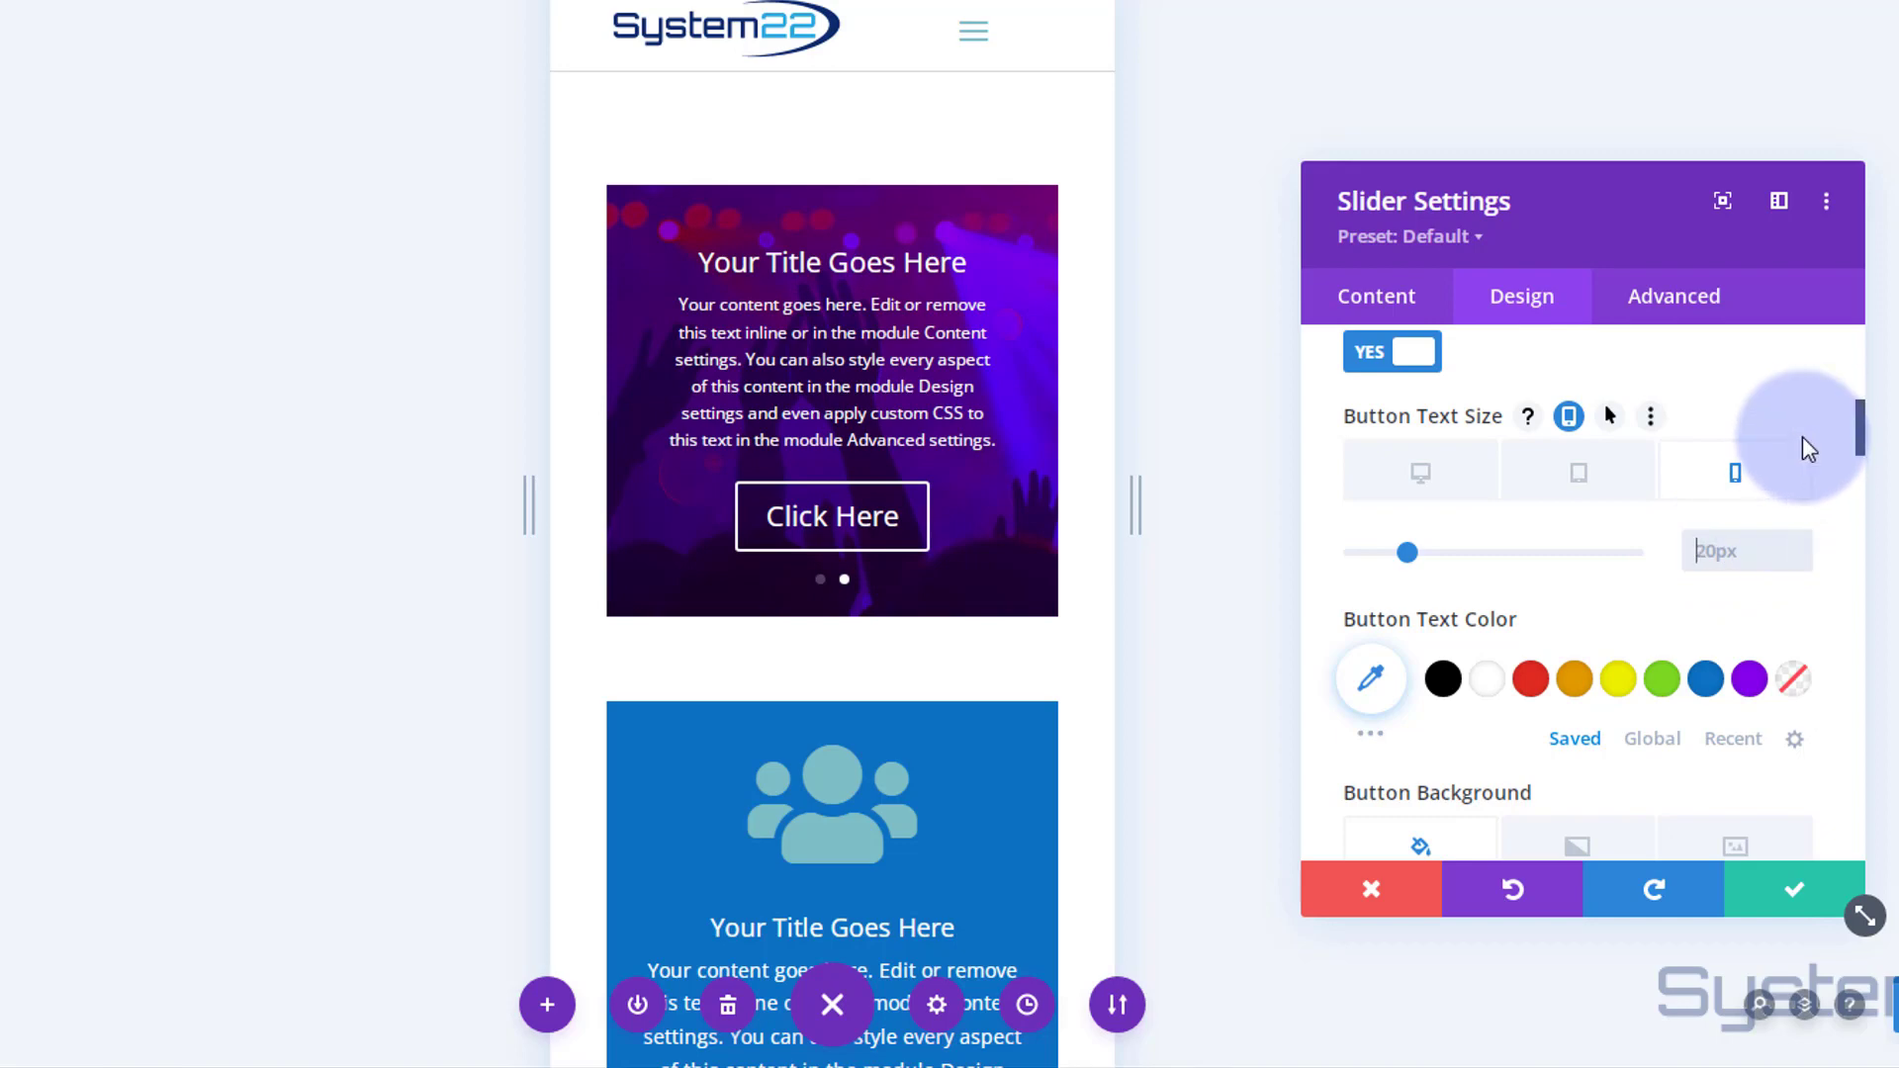
{"action": "type", "text": "12"}
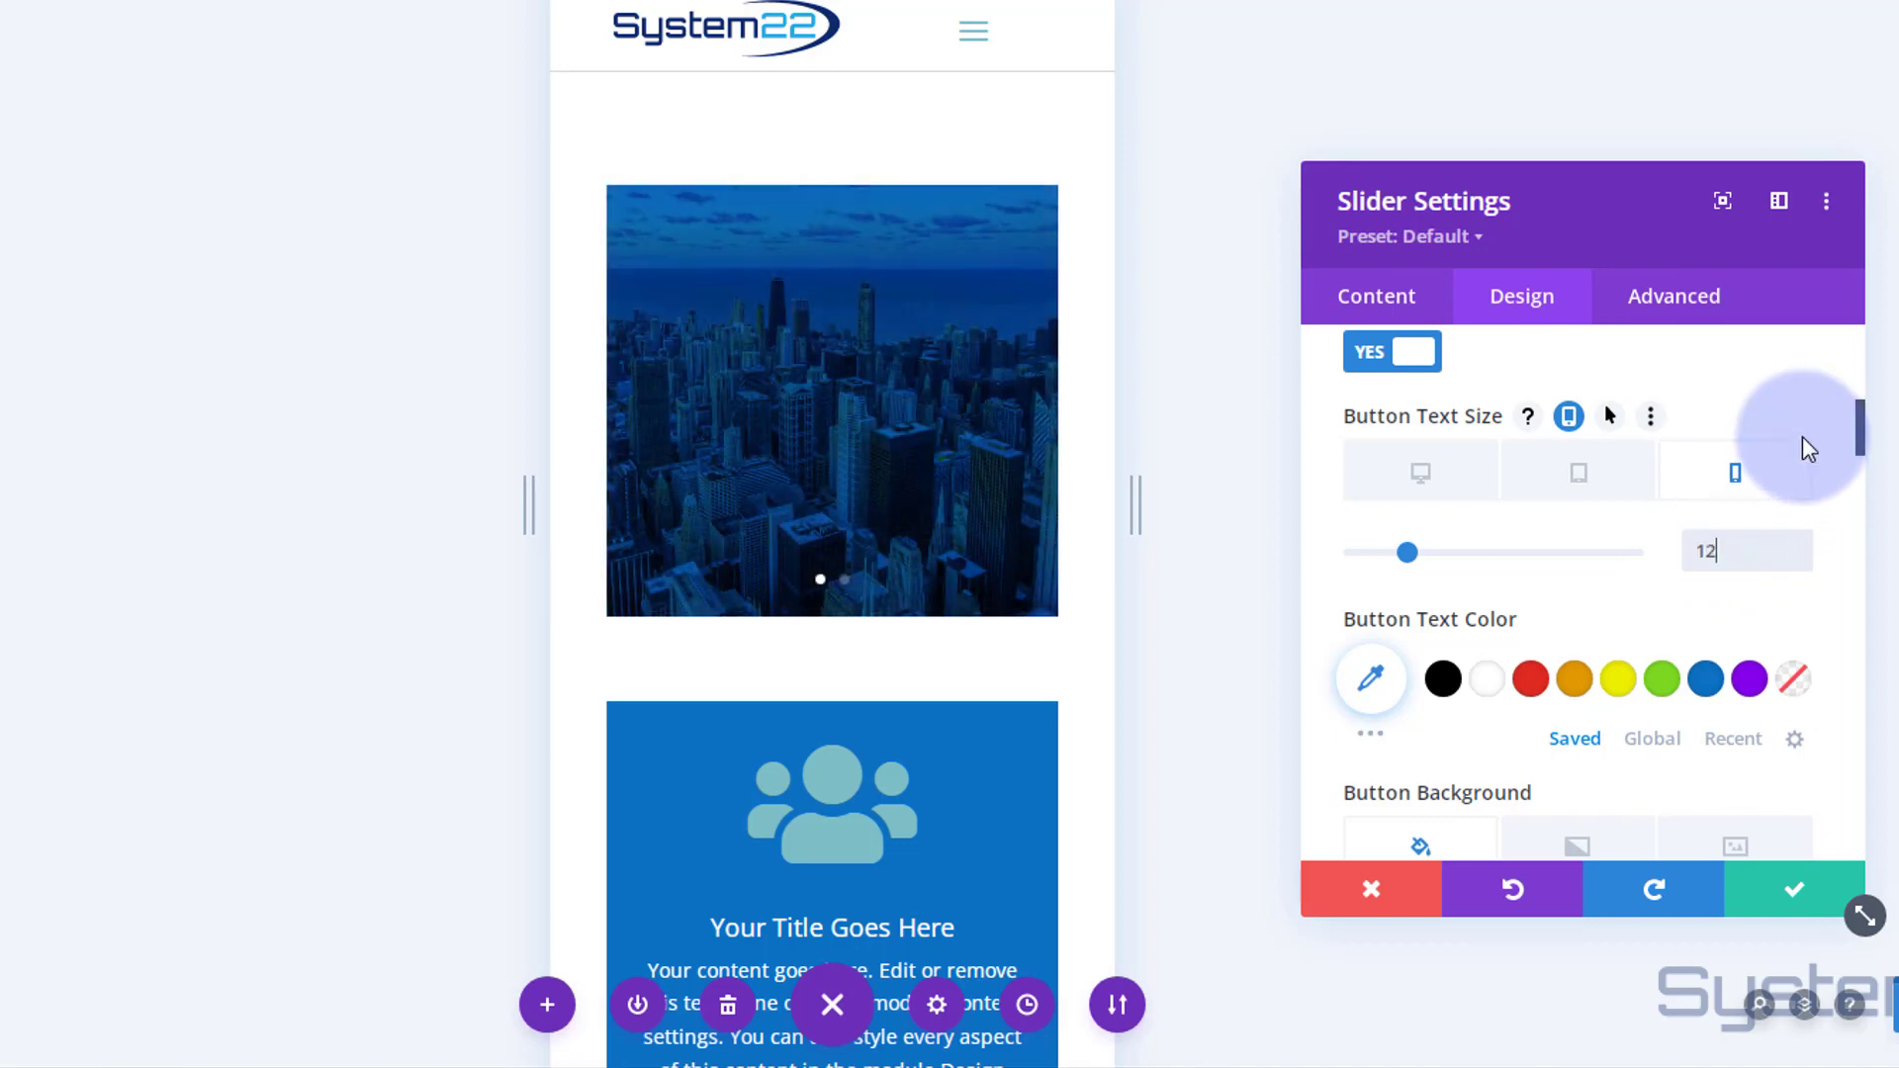
{"action": "type", "text": "px"}
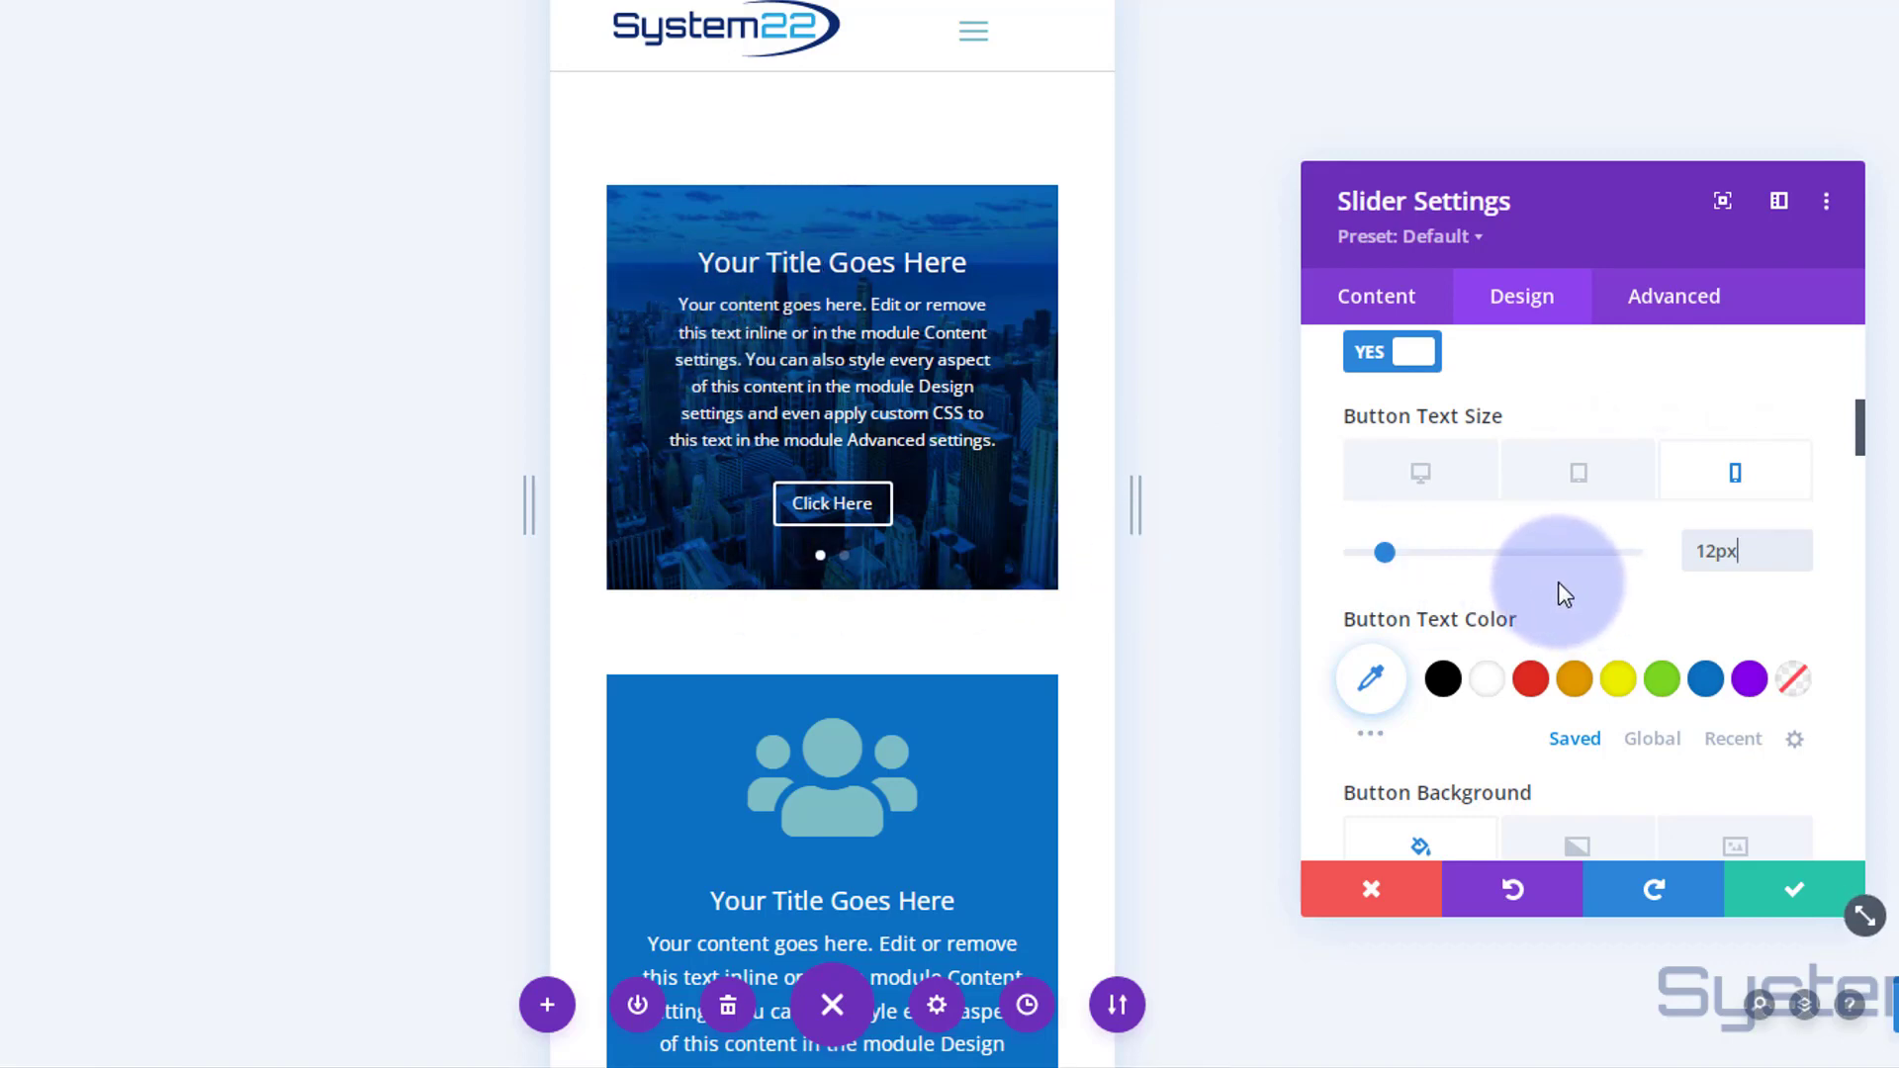
{"action": "scroll", "coordinate": [1558, 582], "scroll_direction": "down", "scroll_amount": 10}
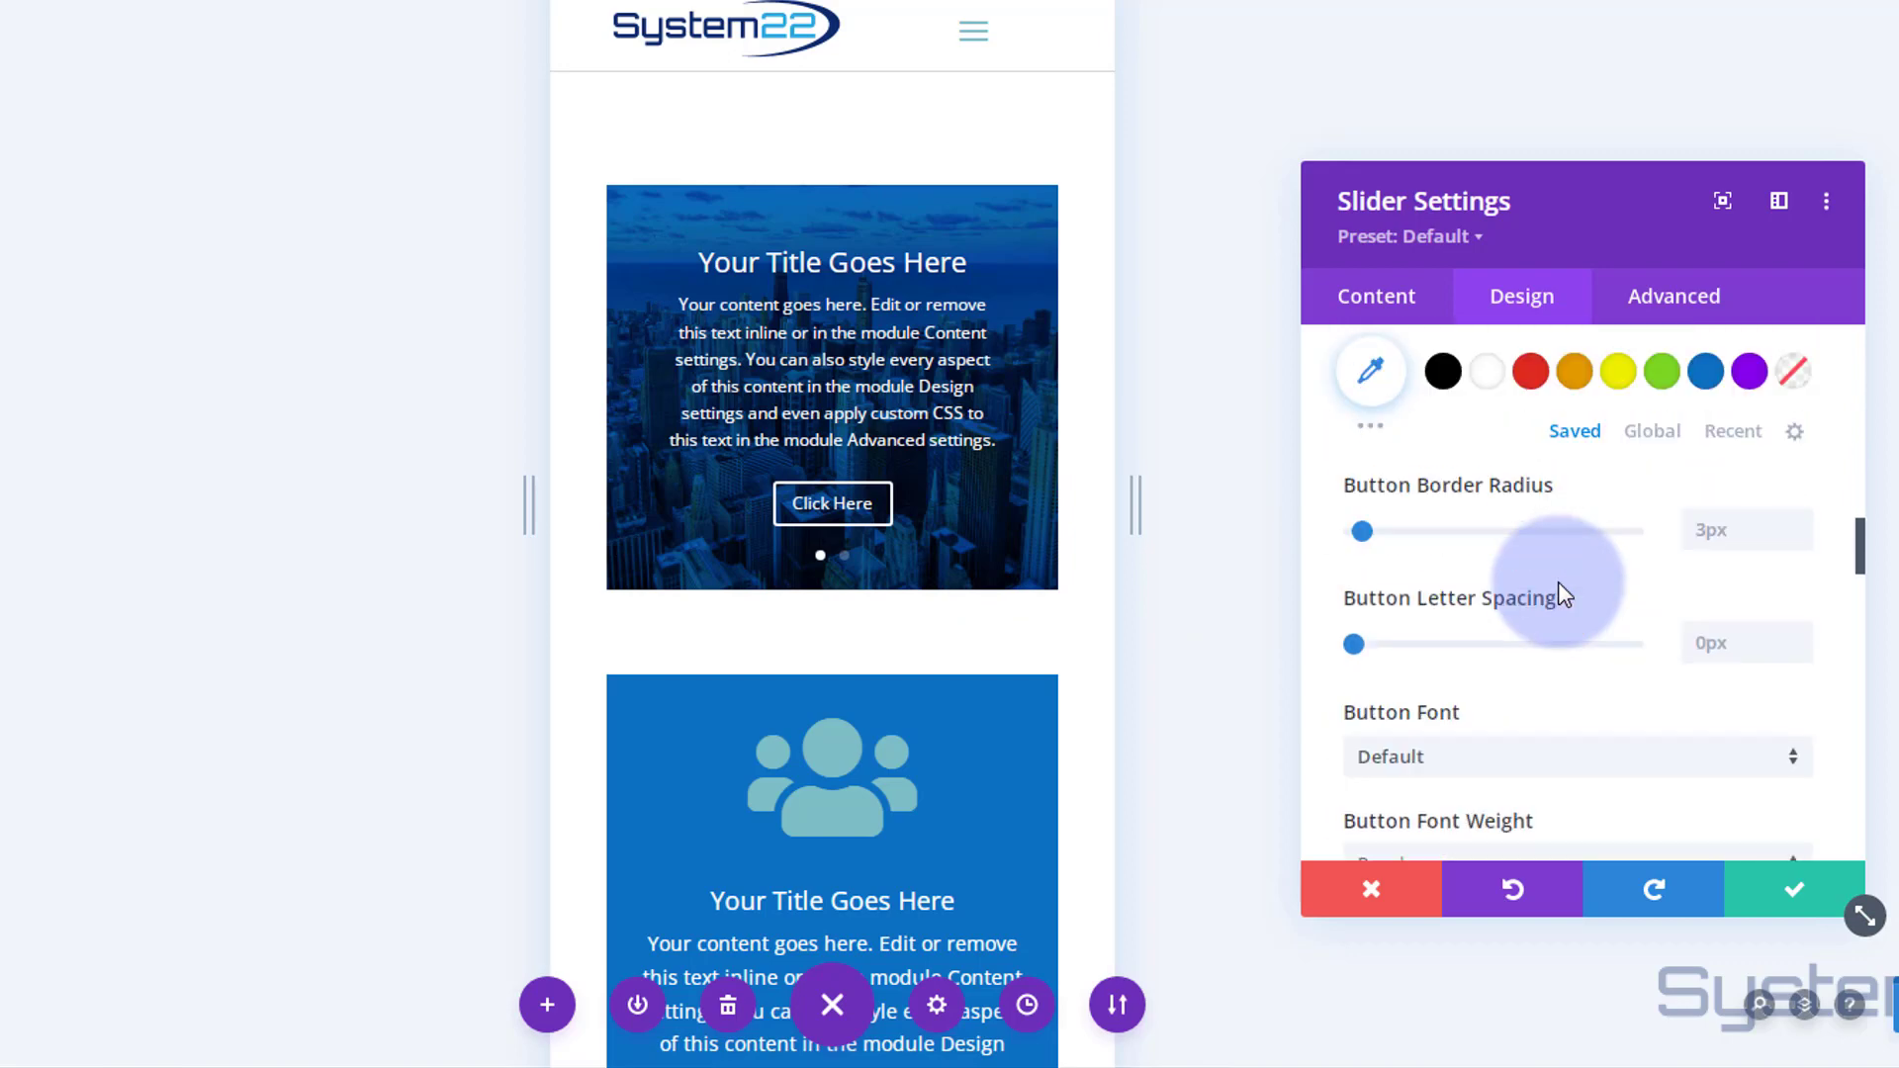
{"action": "scroll", "coordinate": [1558, 581], "scroll_direction": "down", "scroll_amount": 10}
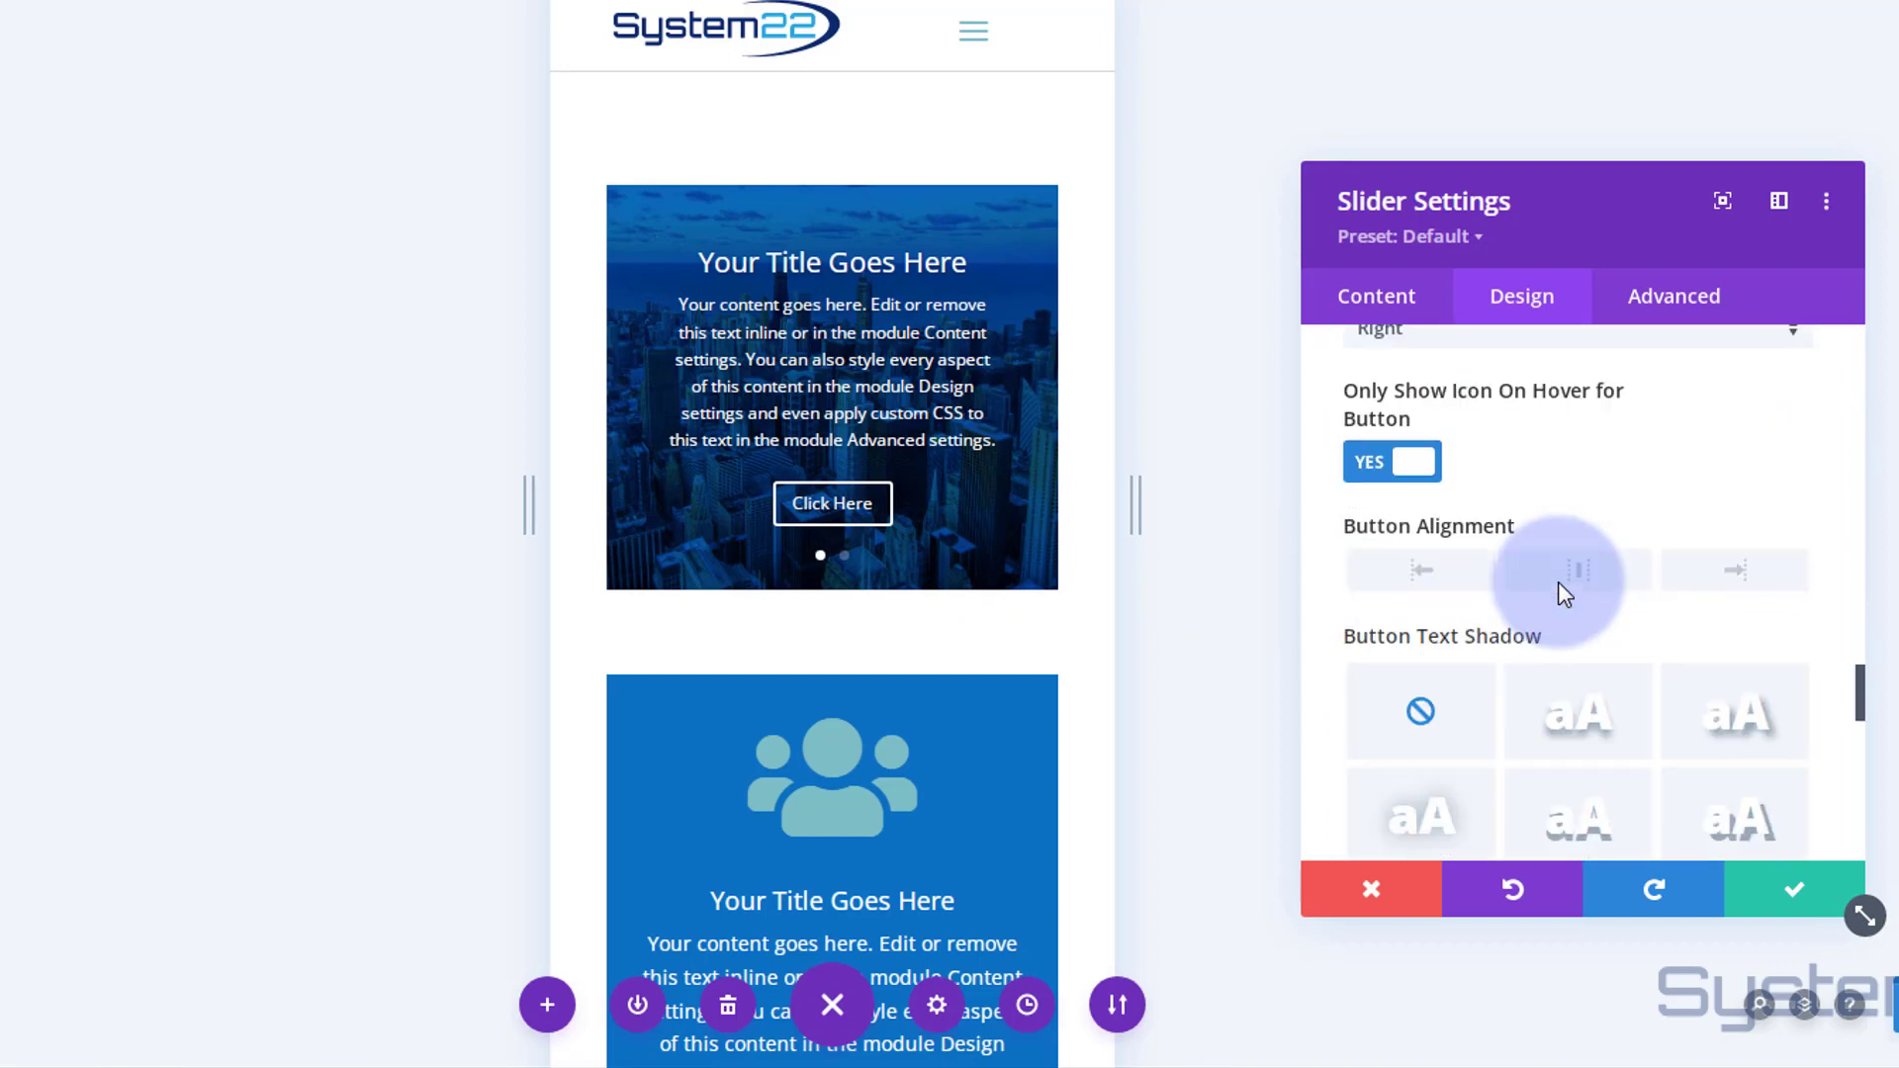
{"action": "scroll", "coordinate": [1558, 581], "scroll_direction": "down", "scroll_amount": 8}
{"action": "scroll", "coordinate": [1548, 582], "scroll_direction": "up", "scroll_amount": 3}
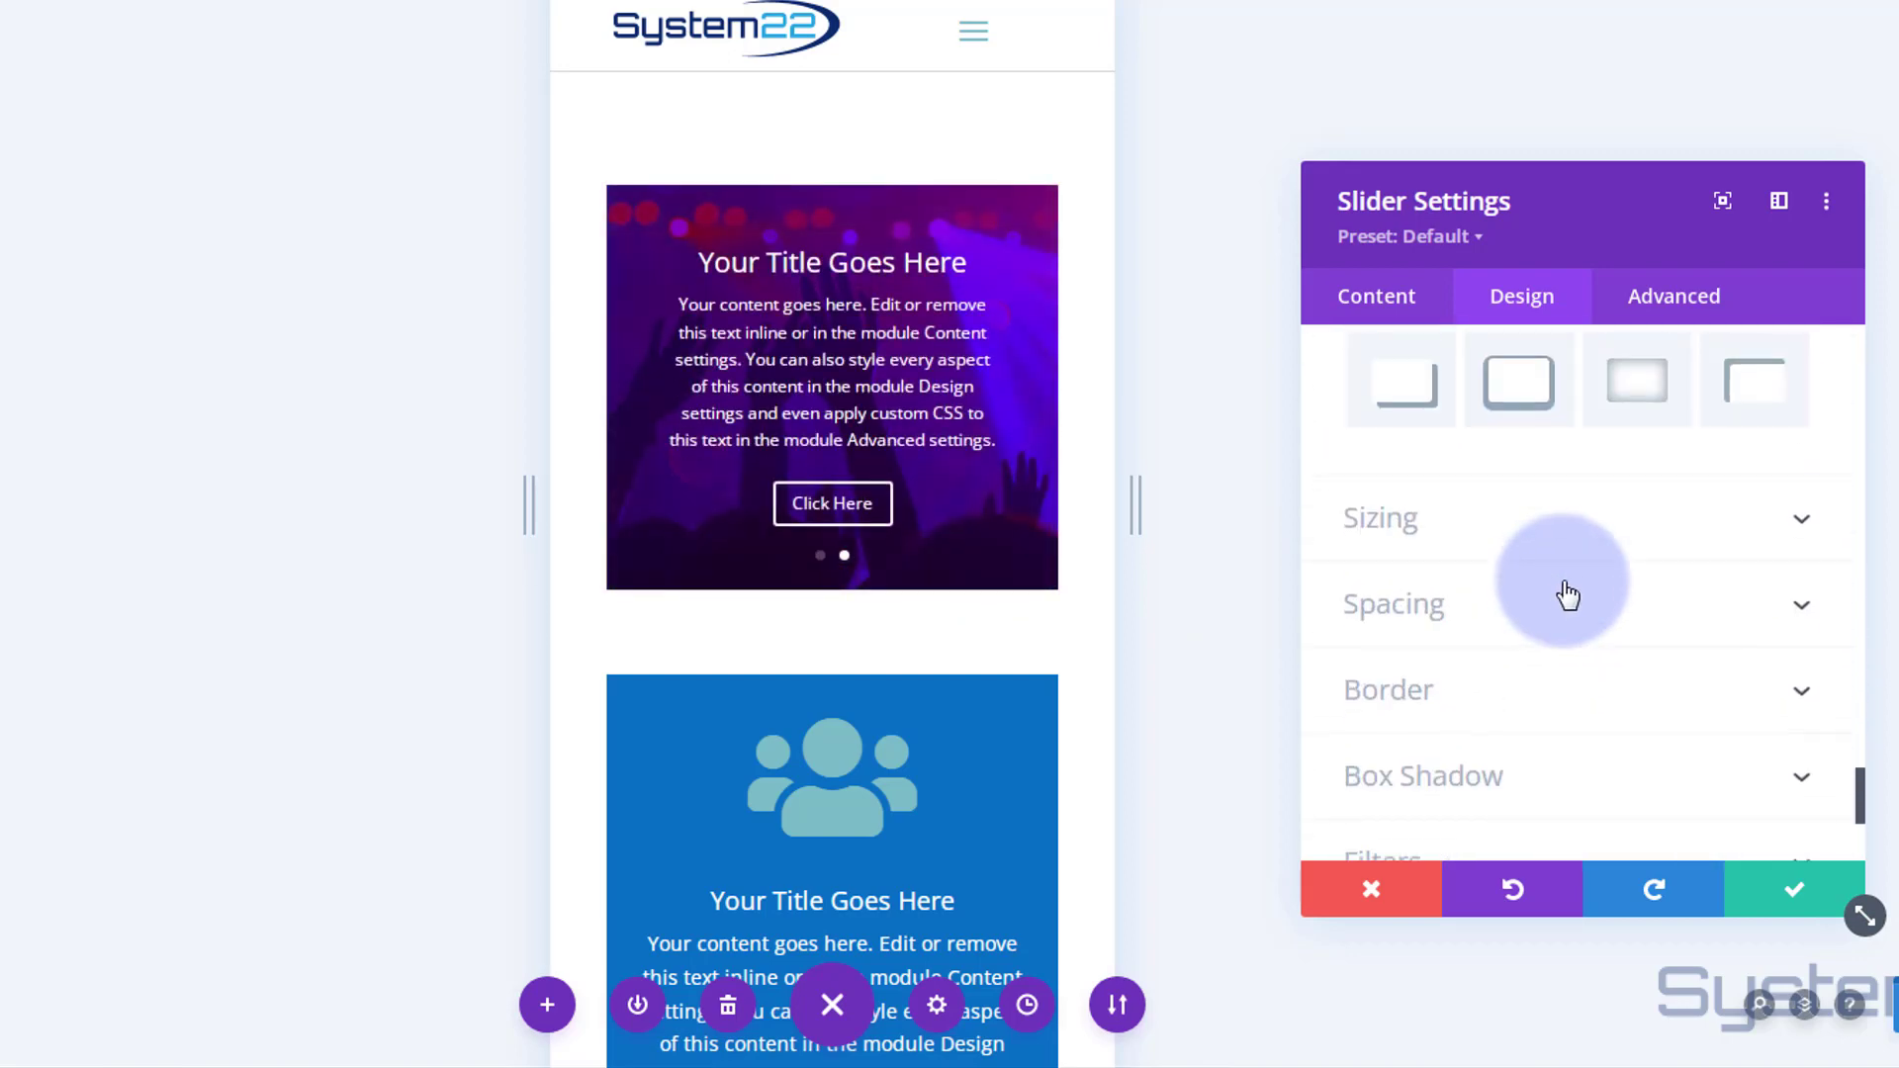
Set the slider padding to 15px top and bottom and 5px left and right.
{"action": "left_click", "coordinate": [1544, 601]}
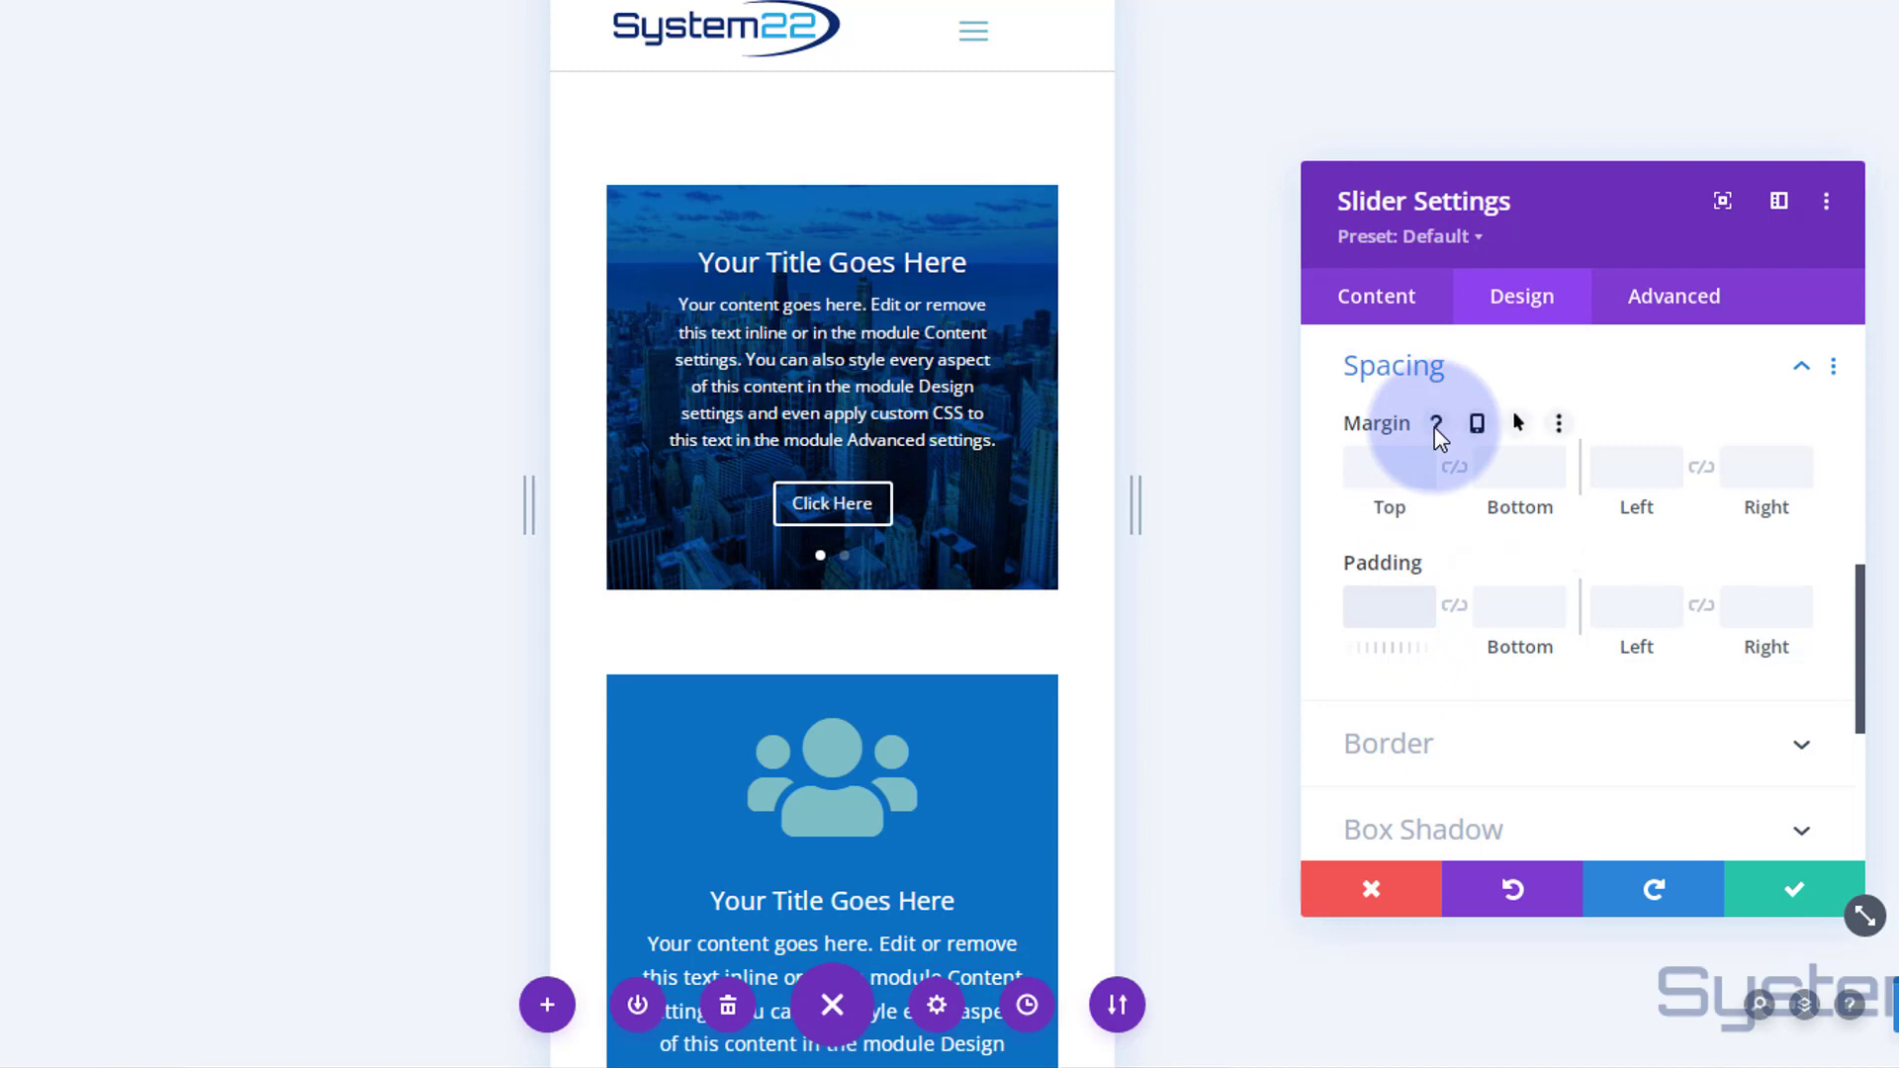
{"action": "type", "text": "10px"}
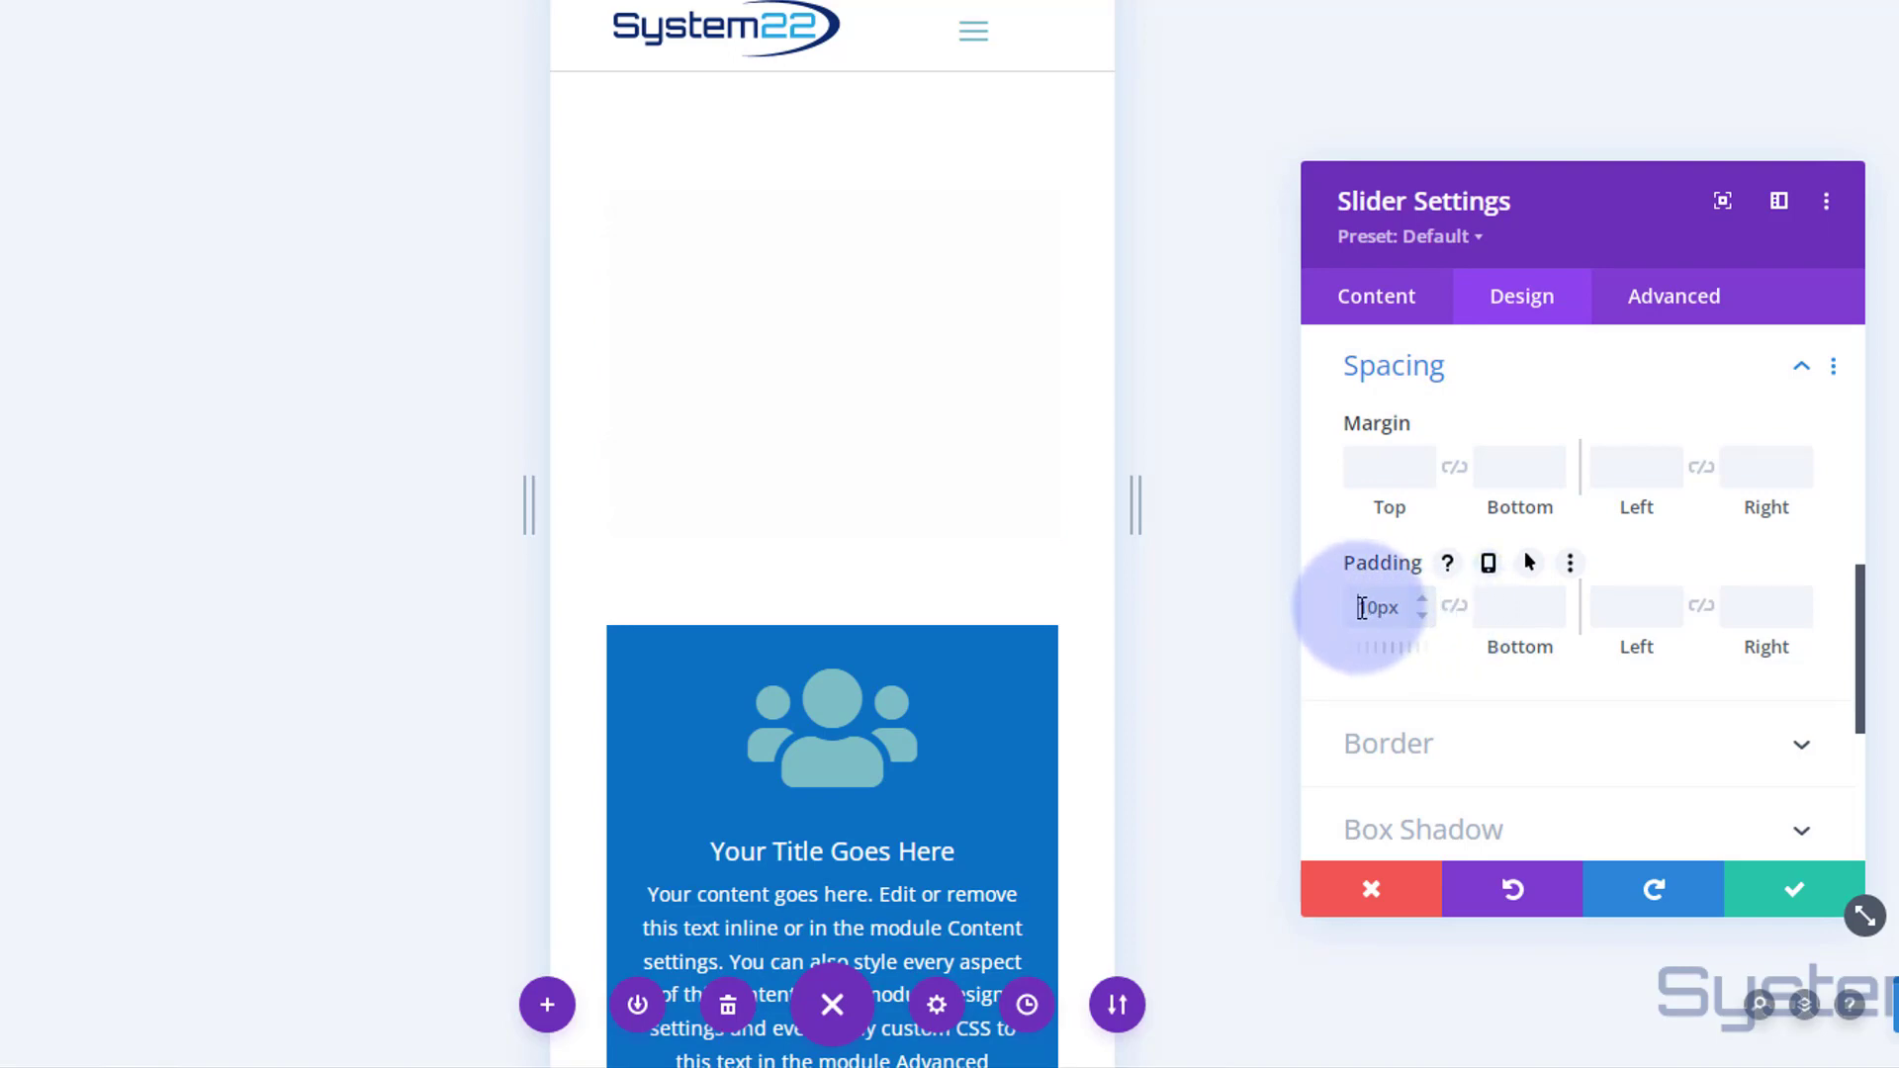
{"action": "left_click_drag", "start_coordinate": [1358, 607], "coordinate": [1382, 606]}
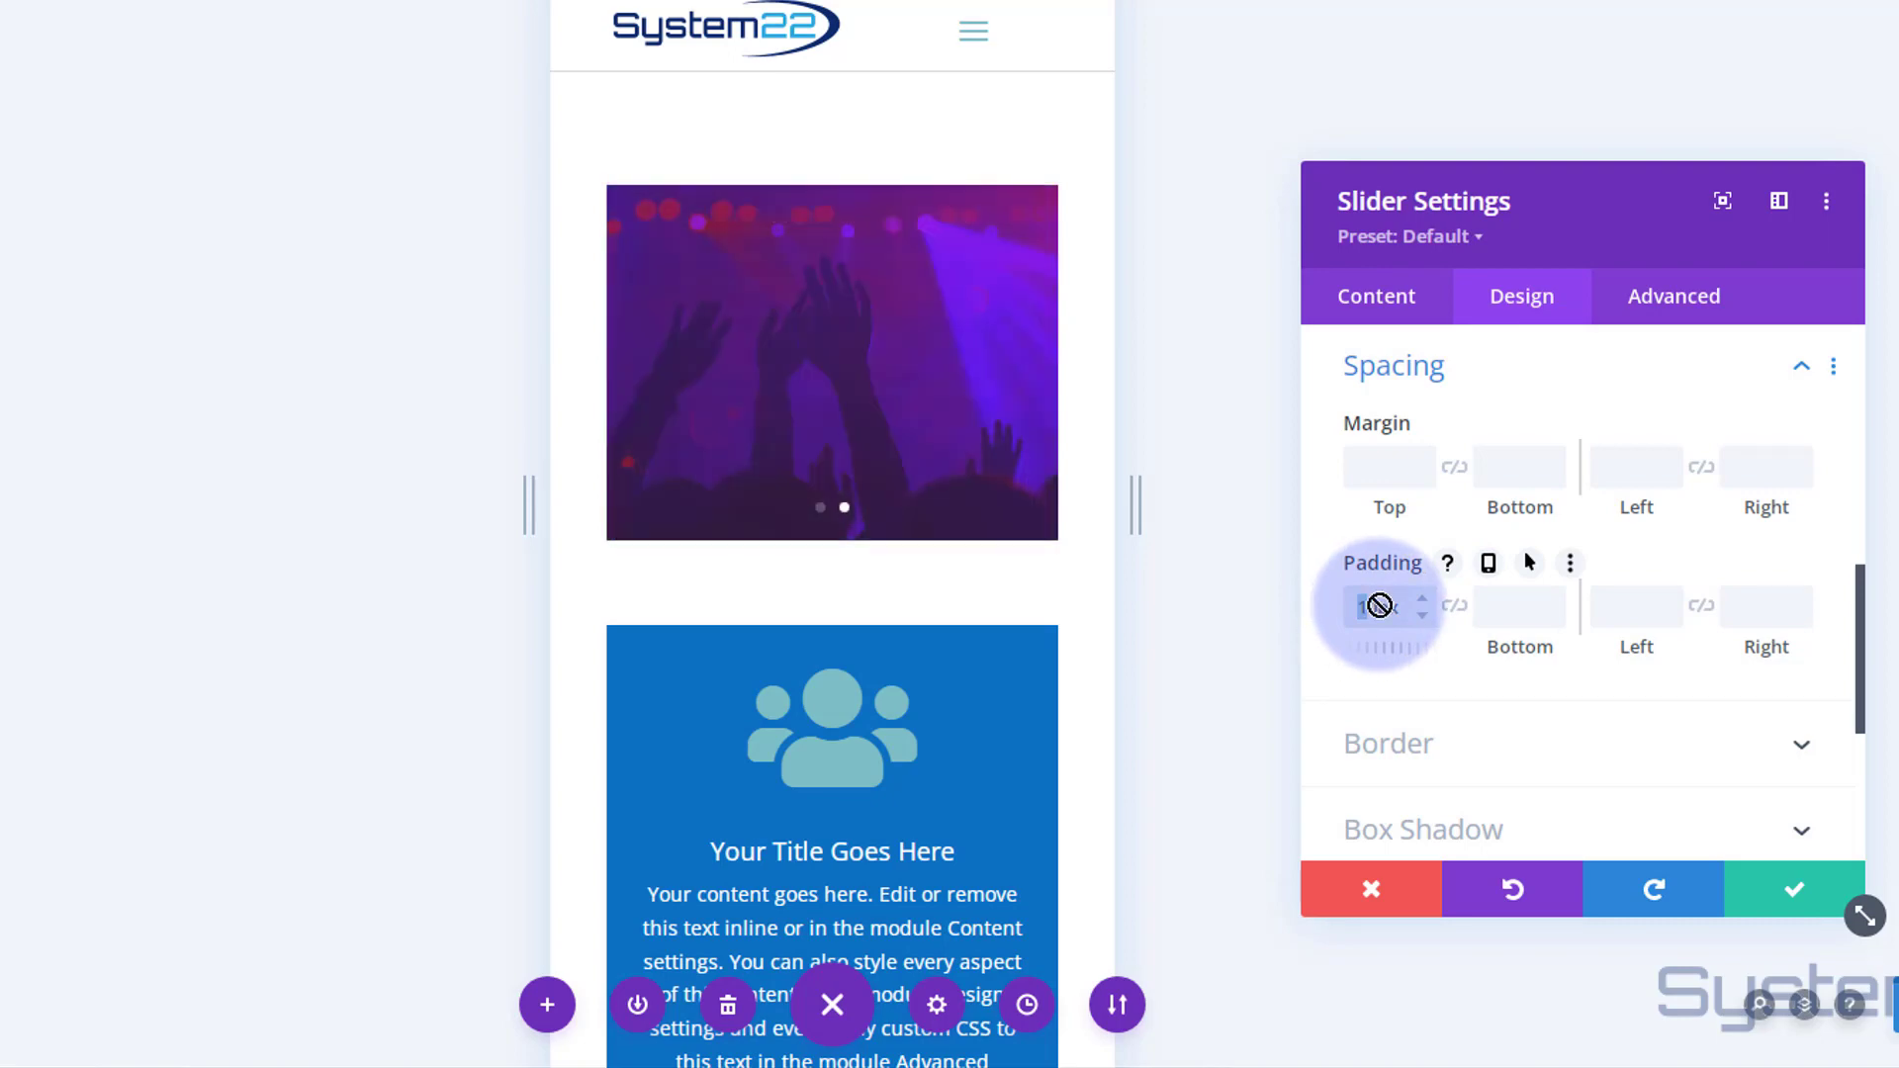
{"action": "left_click", "coordinate": [1421, 599]}
{"action": "left_click", "coordinate": [1422, 598]}
{"action": "left_click", "coordinate": [1422, 598]}
{"action": "left_click", "coordinate": [1421, 598]}
{"action": "left_click", "coordinate": [1422, 599]}
{"action": "left_click", "coordinate": [1454, 606]}
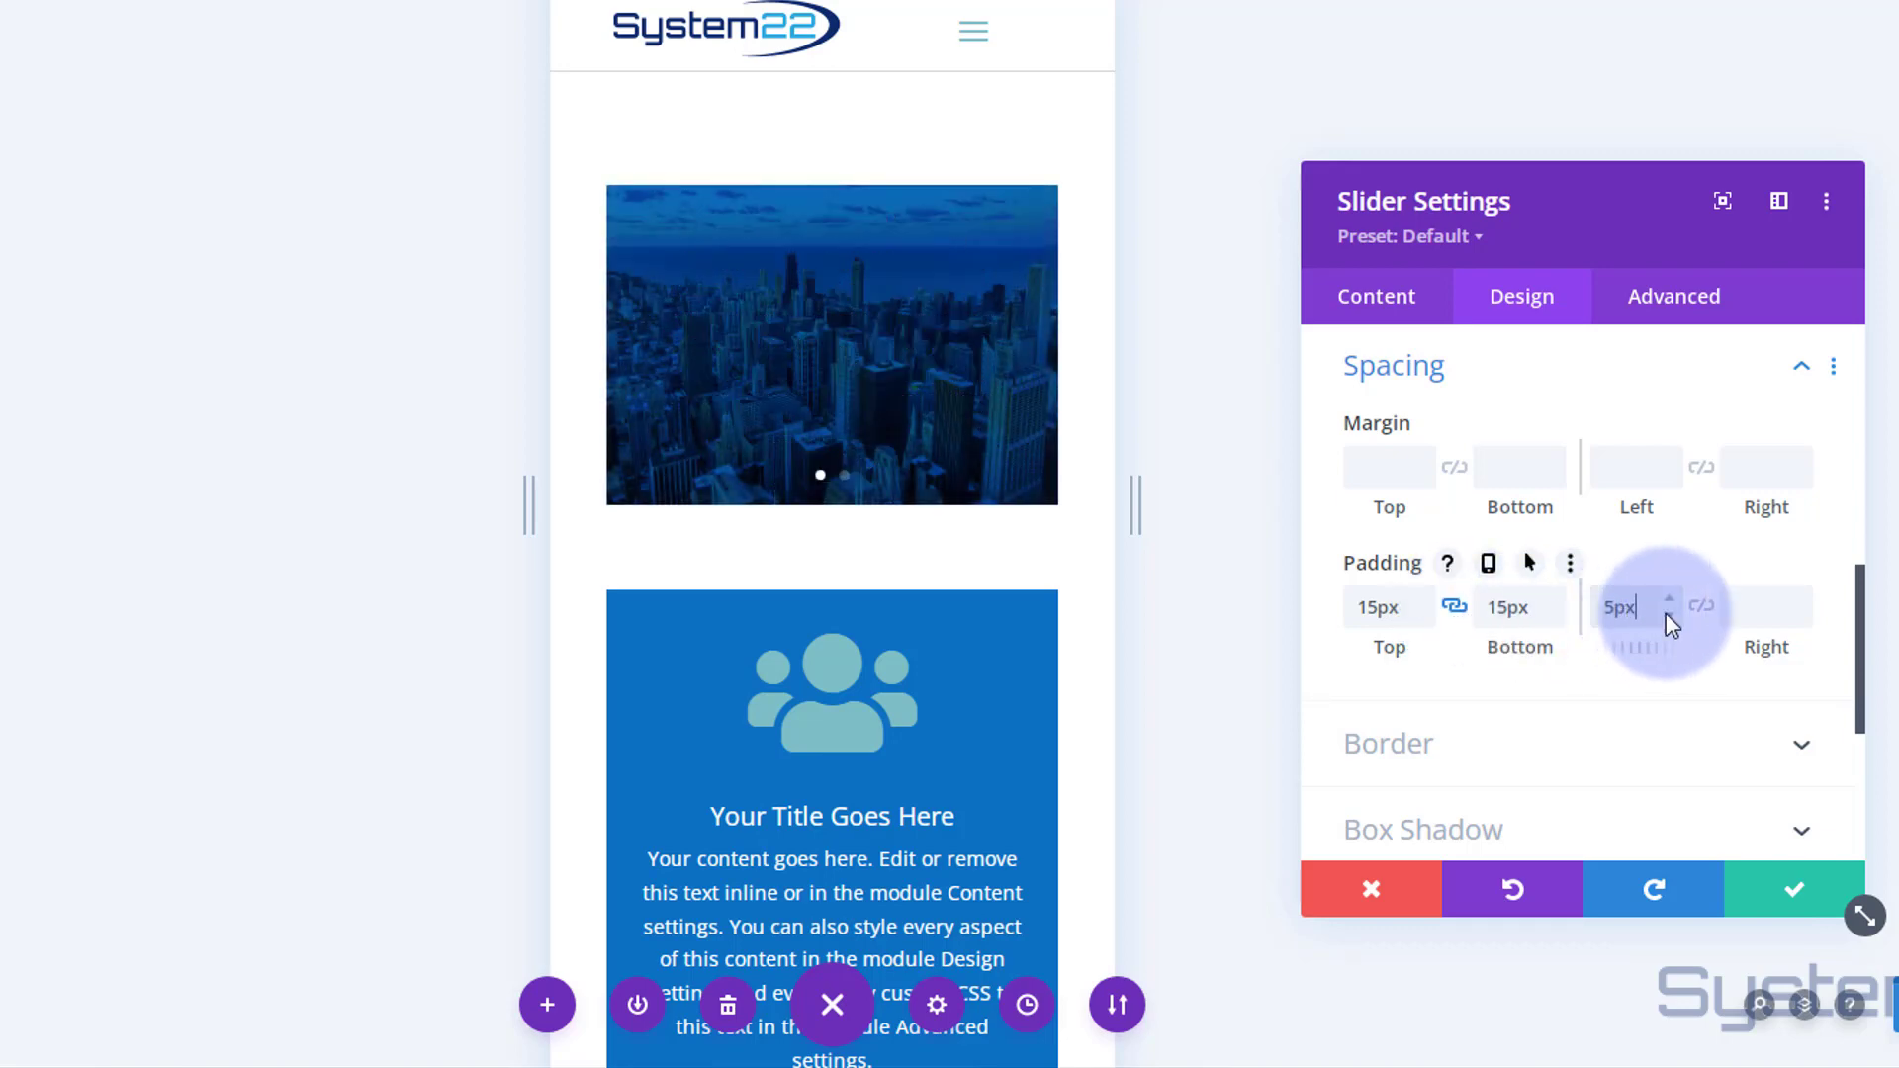
{"action": "left_click", "coordinate": [1702, 607]}
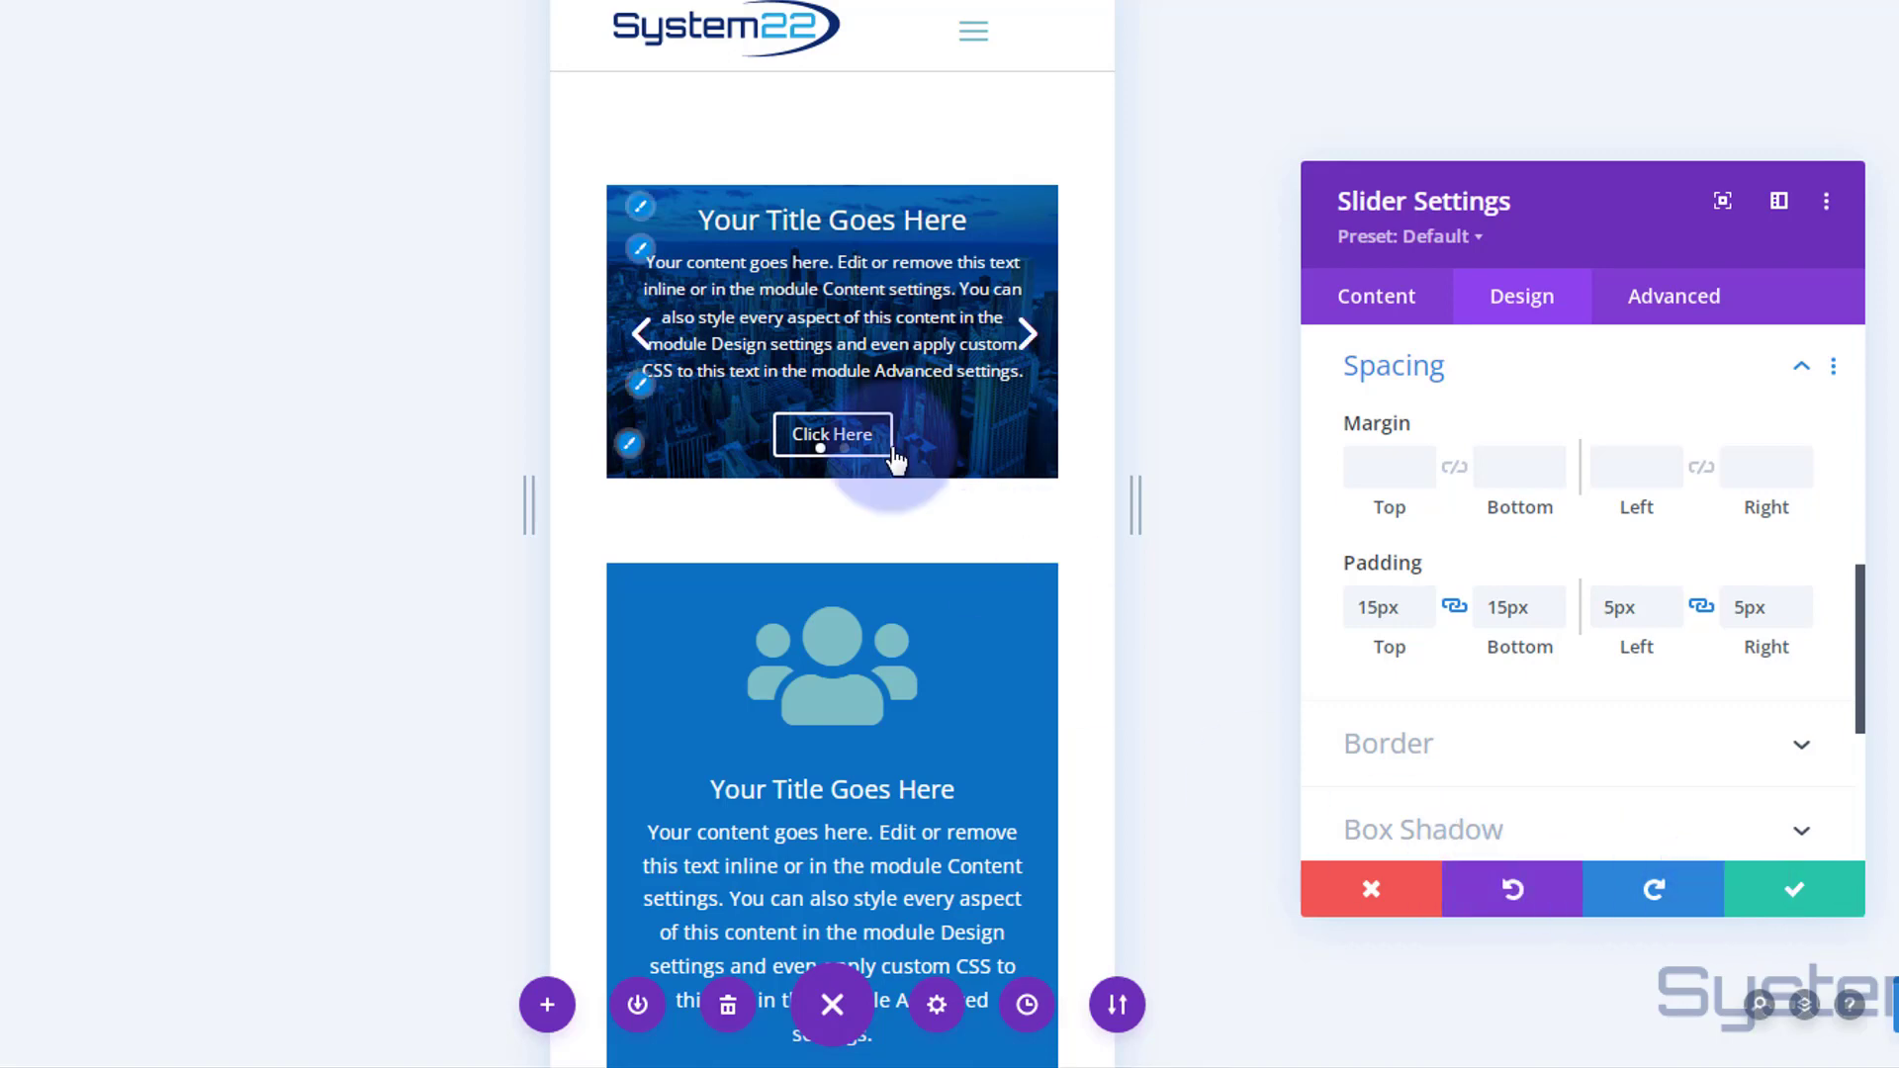
In Advanced > Visibility, leave Show CTA On Mobile on and tick Disable on Phone.
{"action": "left_click", "coordinate": [1687, 313]}
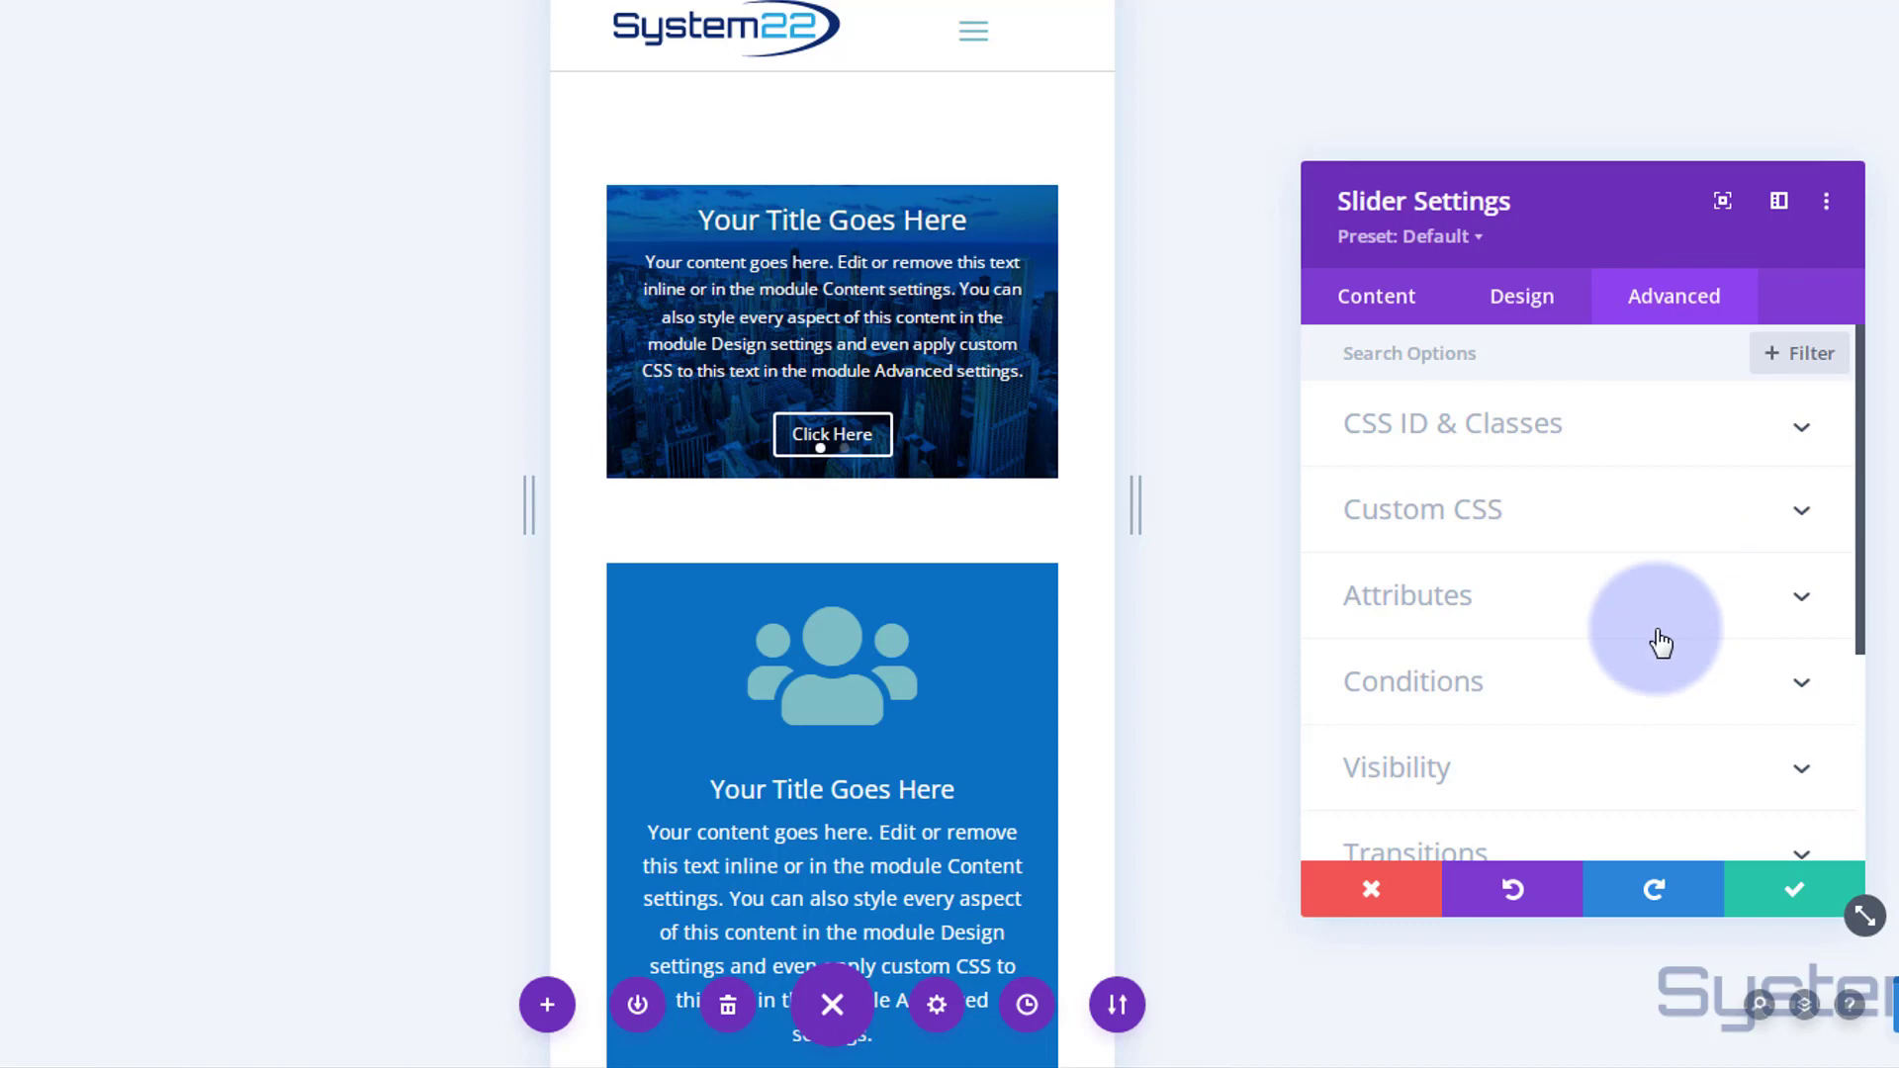
{"action": "left_click", "coordinate": [1629, 788]}
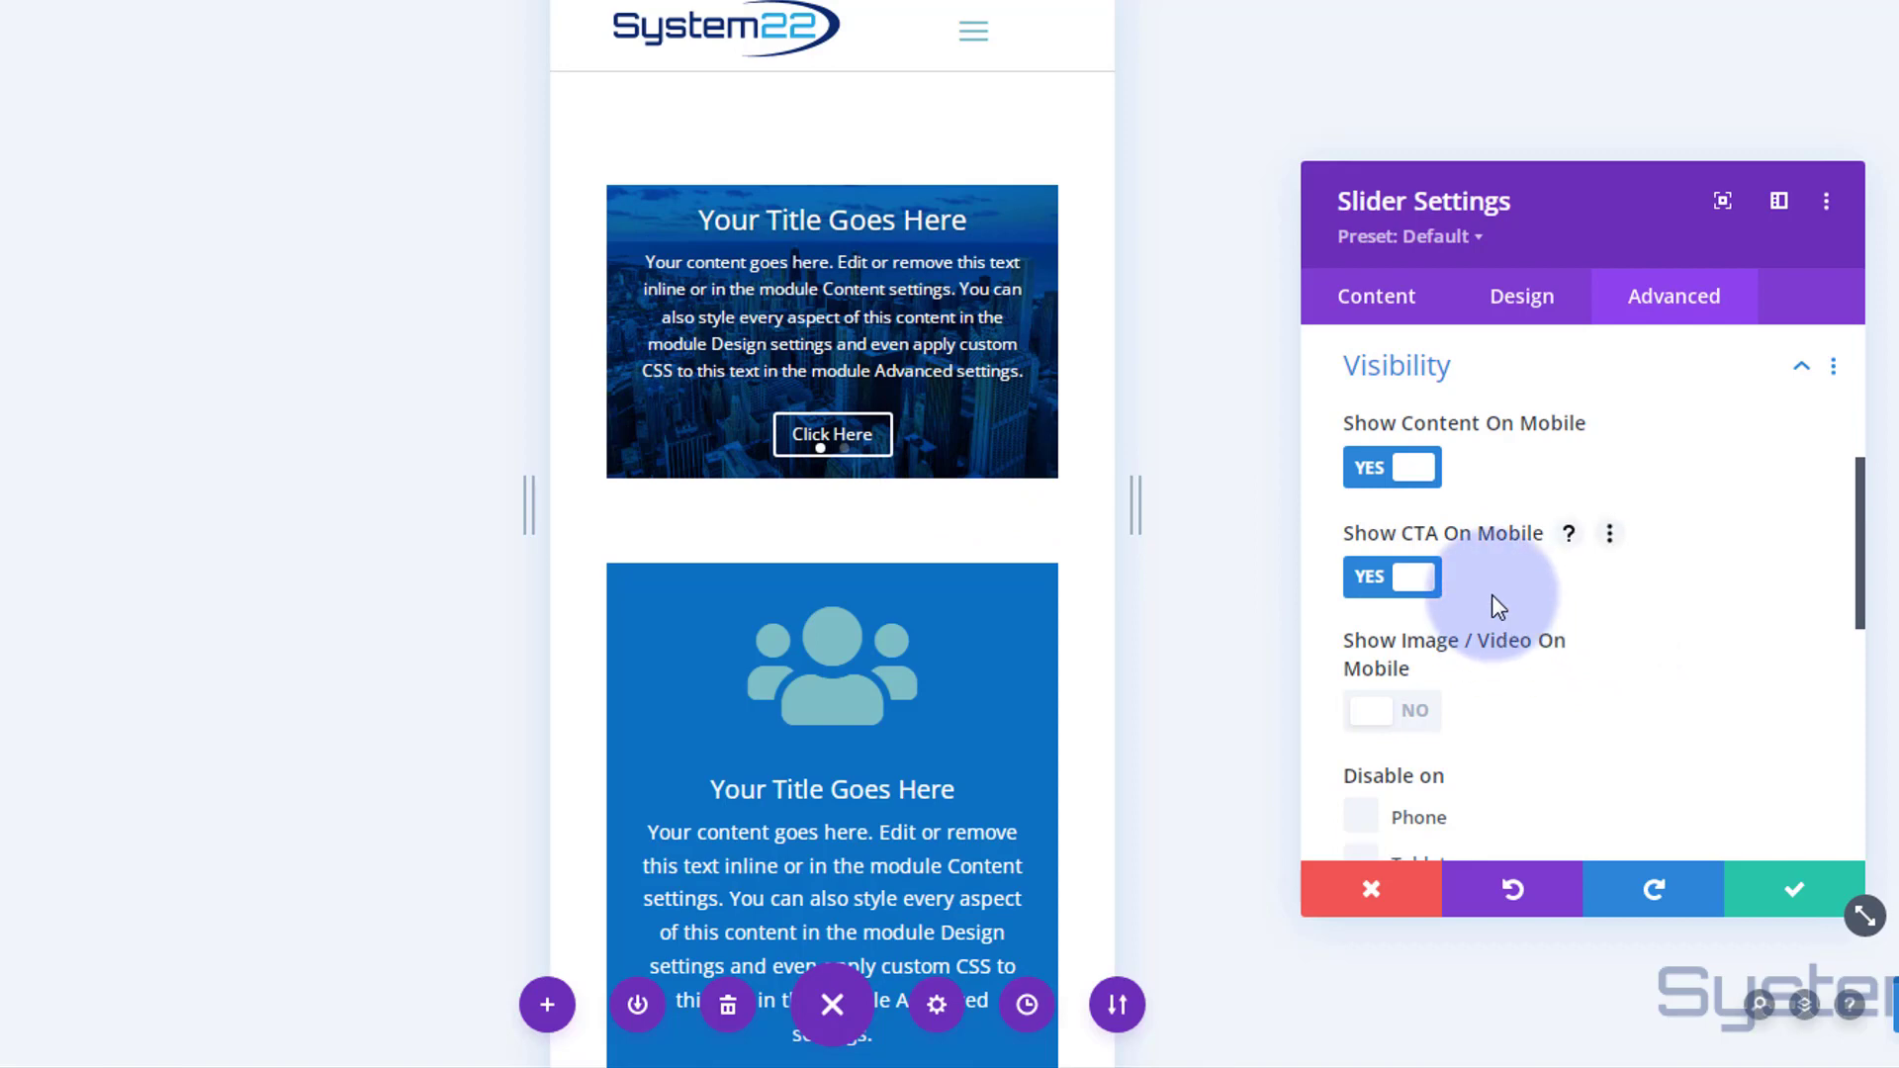
{"action": "left_click", "coordinate": [1378, 591]}
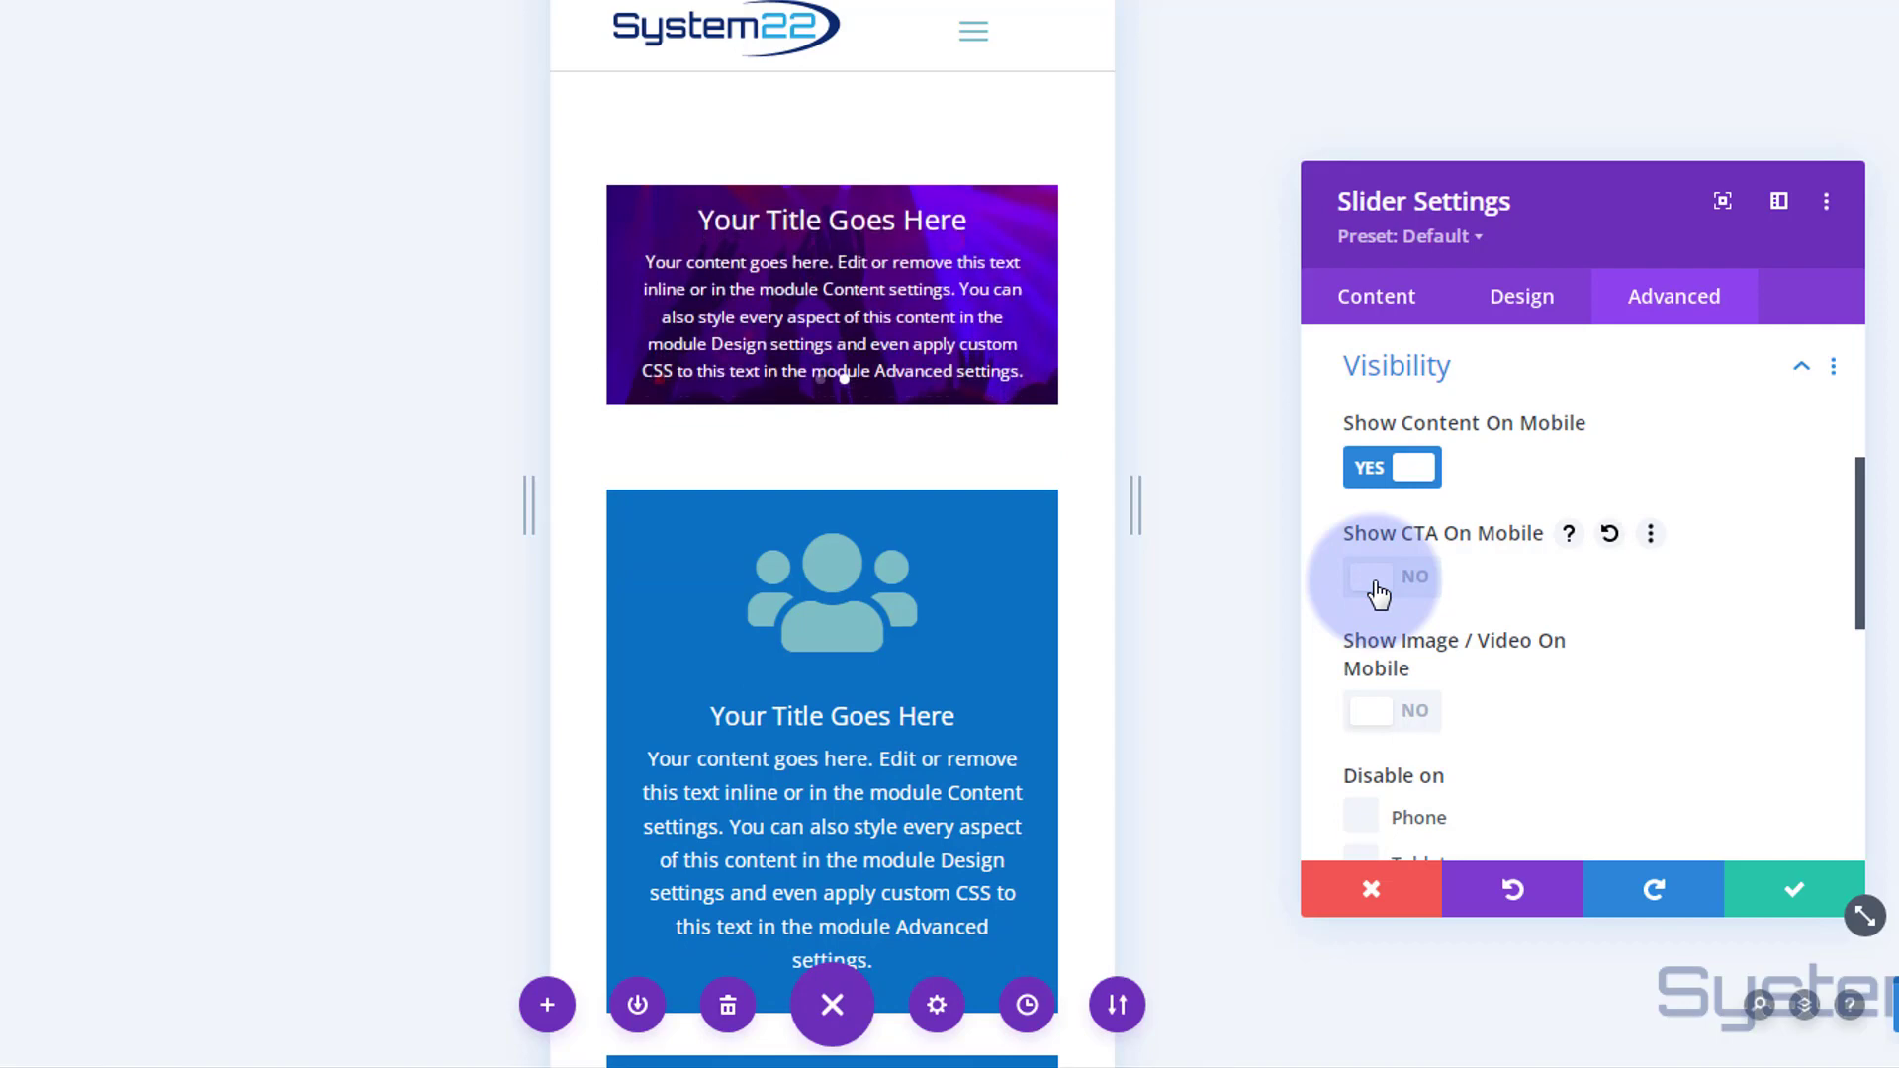
{"action": "left_click", "coordinate": [1378, 592]}
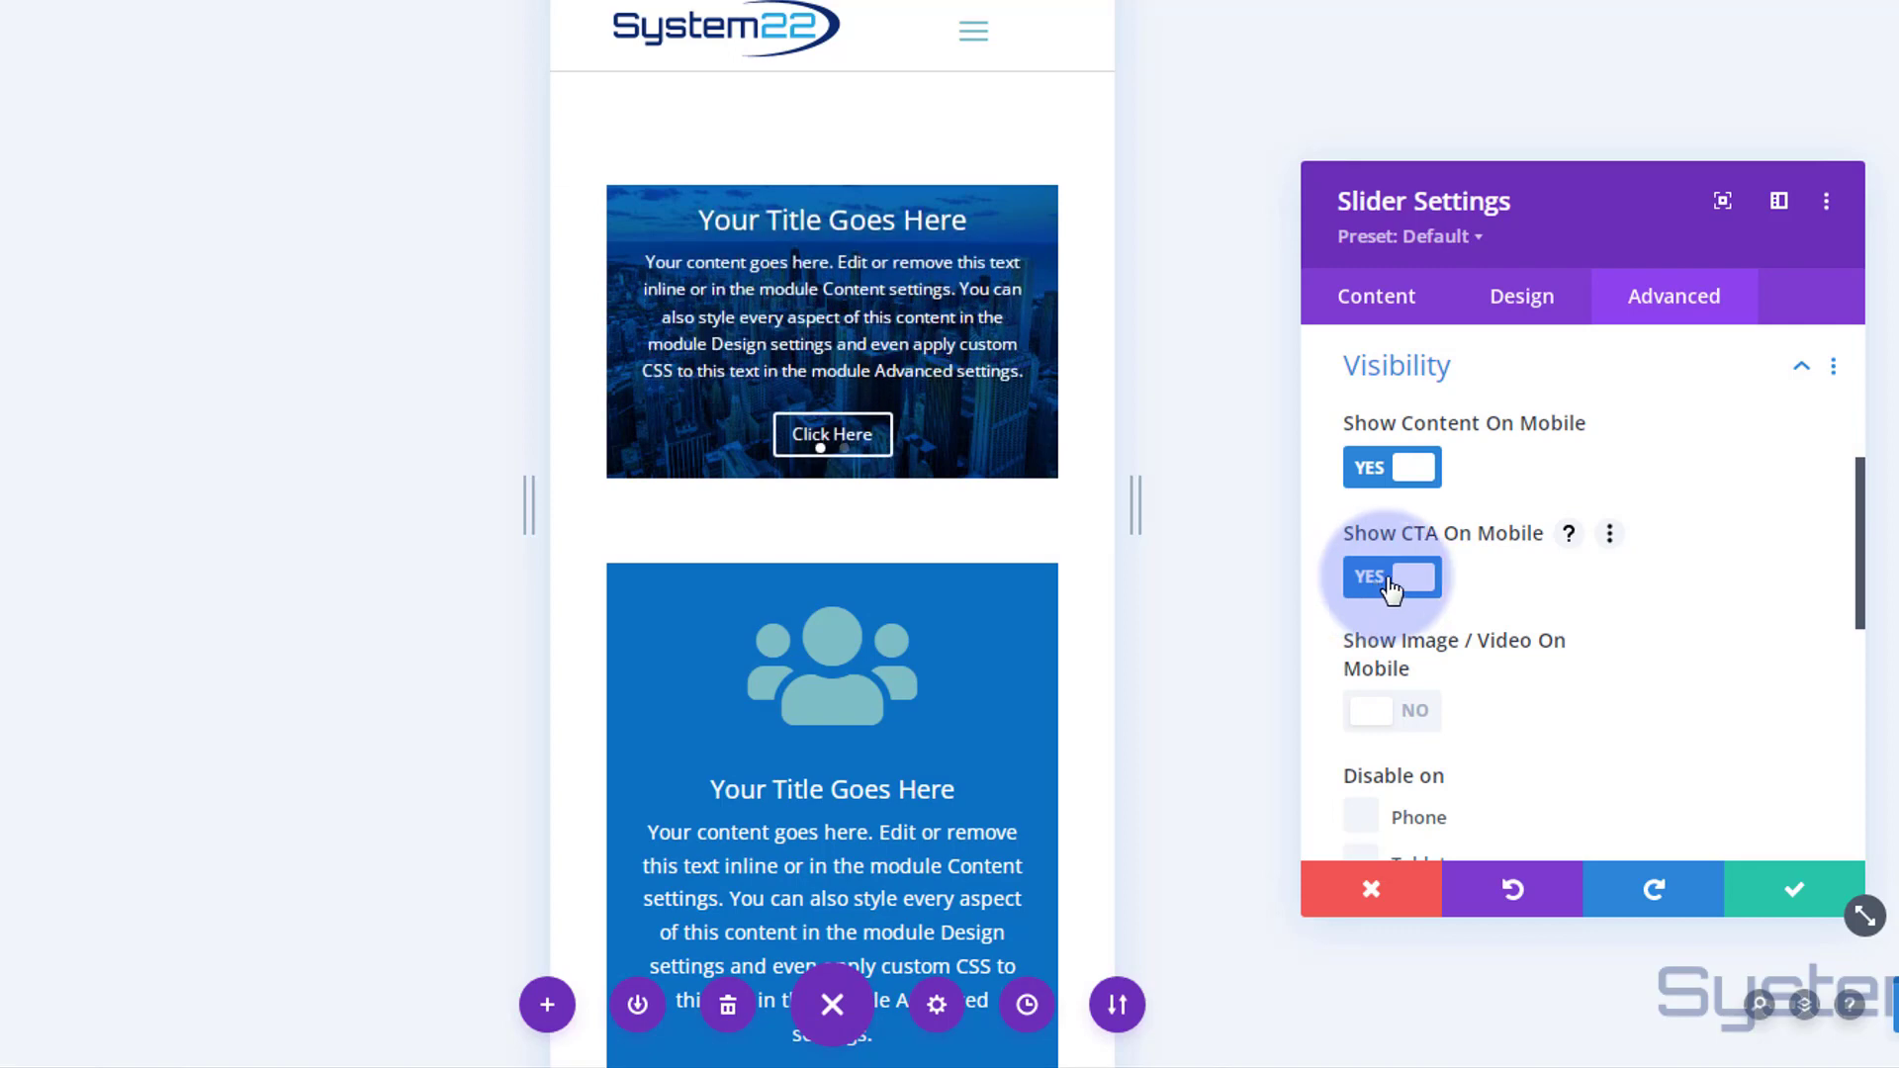
{"action": "scroll", "coordinate": [1588, 611], "scroll_direction": "down", "scroll_amount": 2}
{"action": "scroll", "coordinate": [1592, 621], "scroll_direction": "down", "scroll_amount": 2}
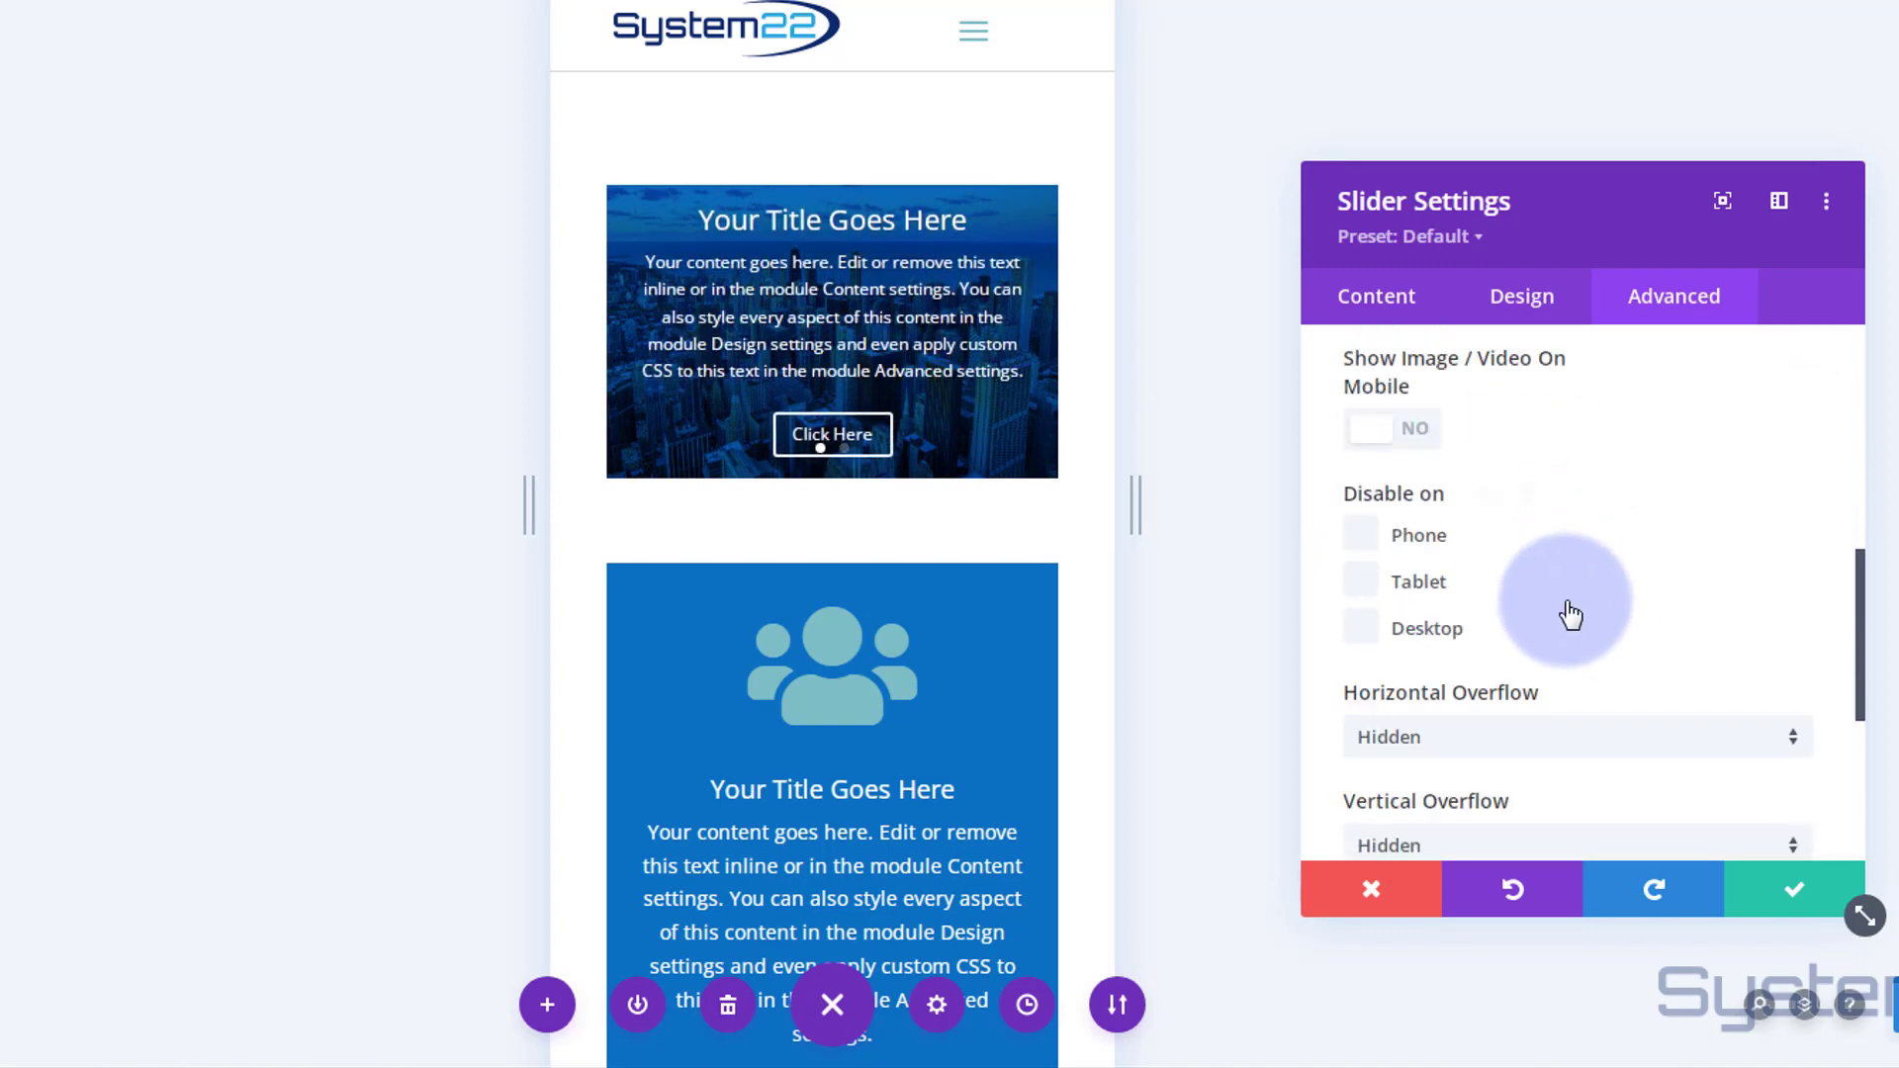
{"action": "left_click", "coordinate": [1361, 539]}
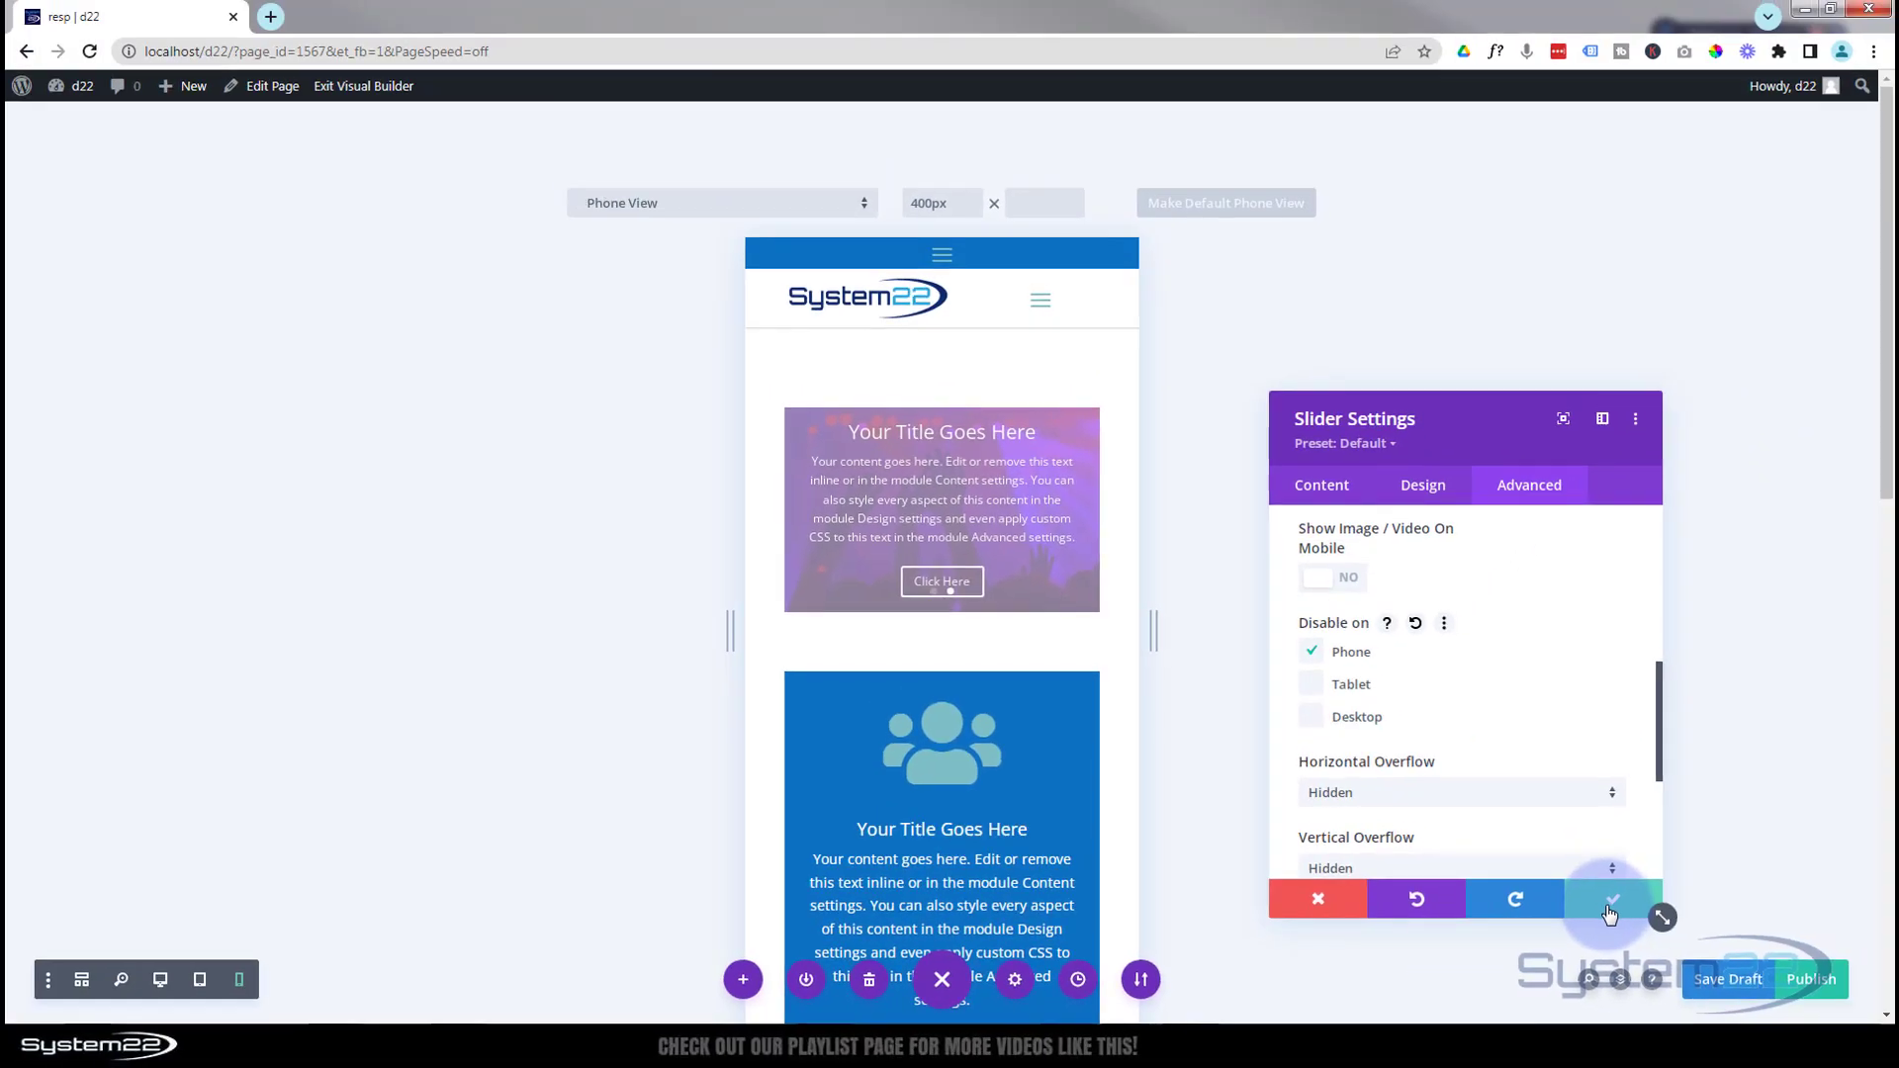
Save the Slider Settings and the page draft, then exit the Visual Builder.
{"action": "left_click", "coordinate": [1608, 908]}
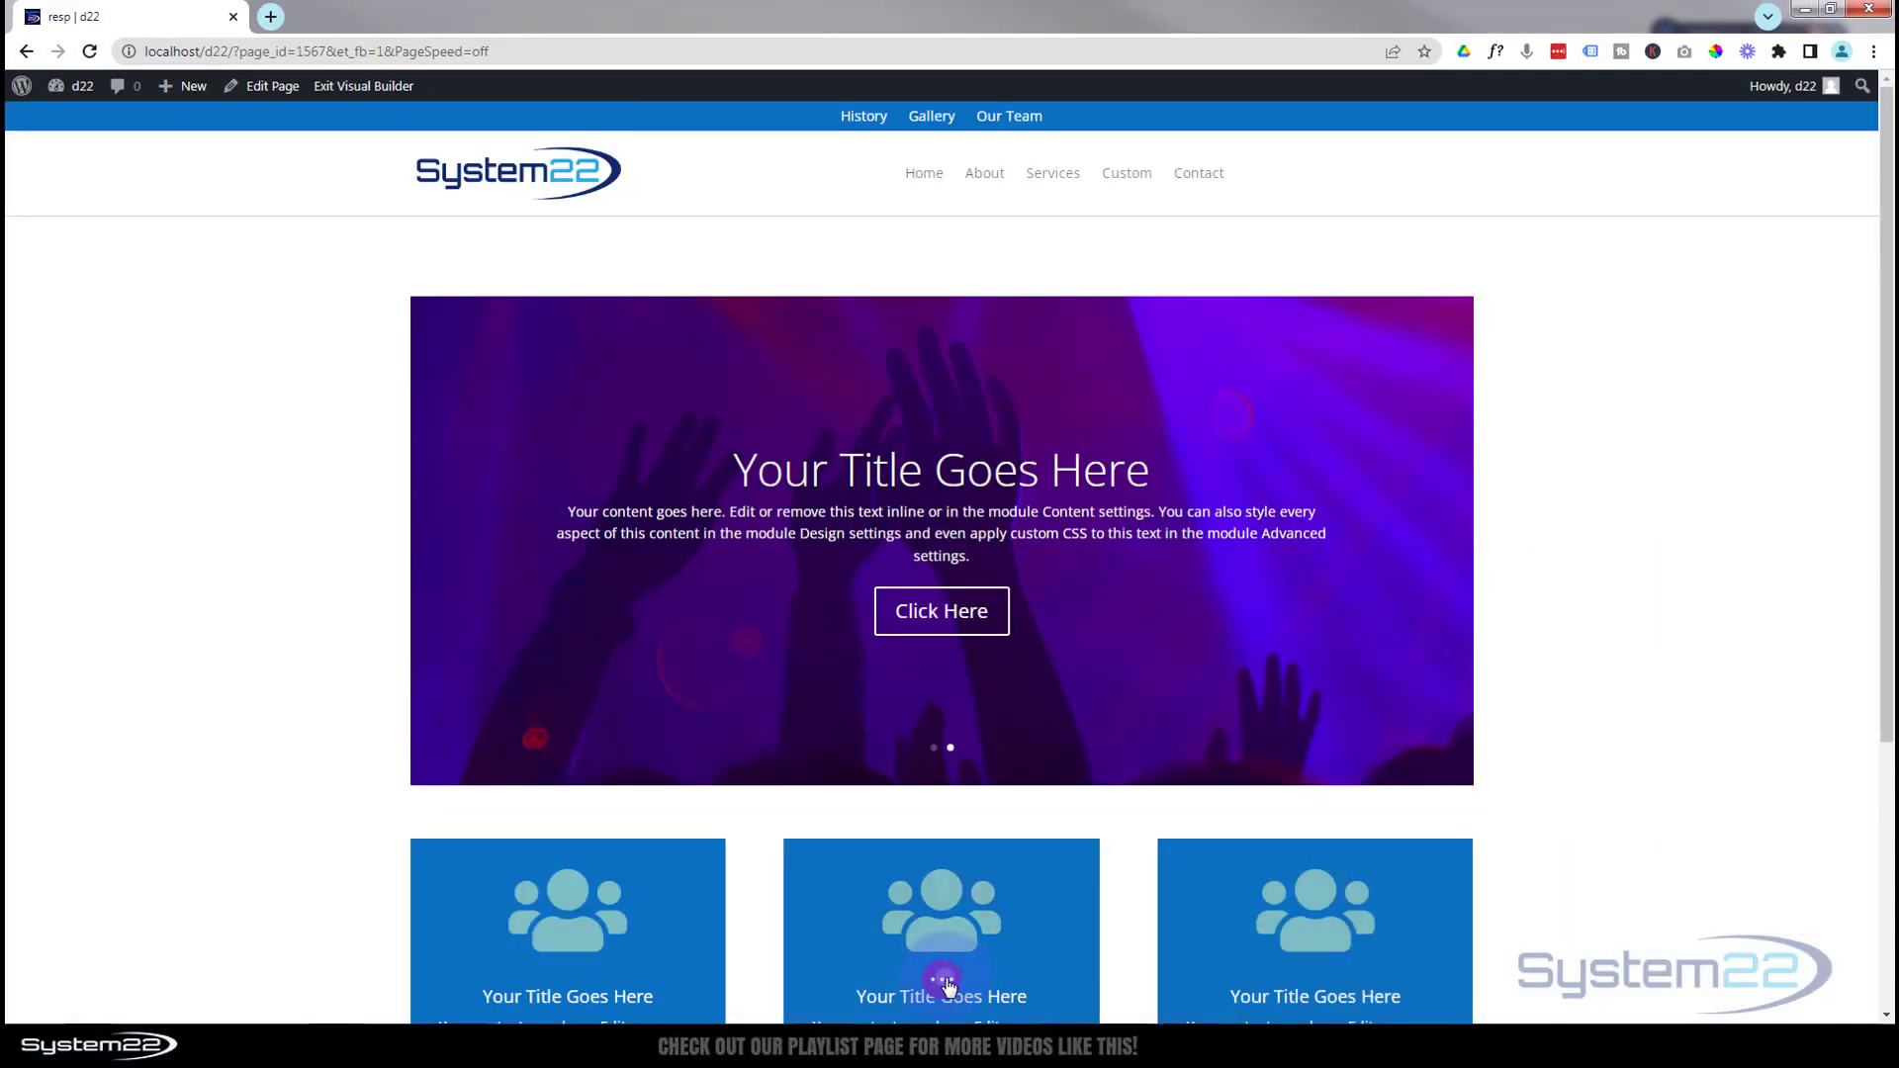
{"action": "left_click", "coordinate": [1726, 979]}
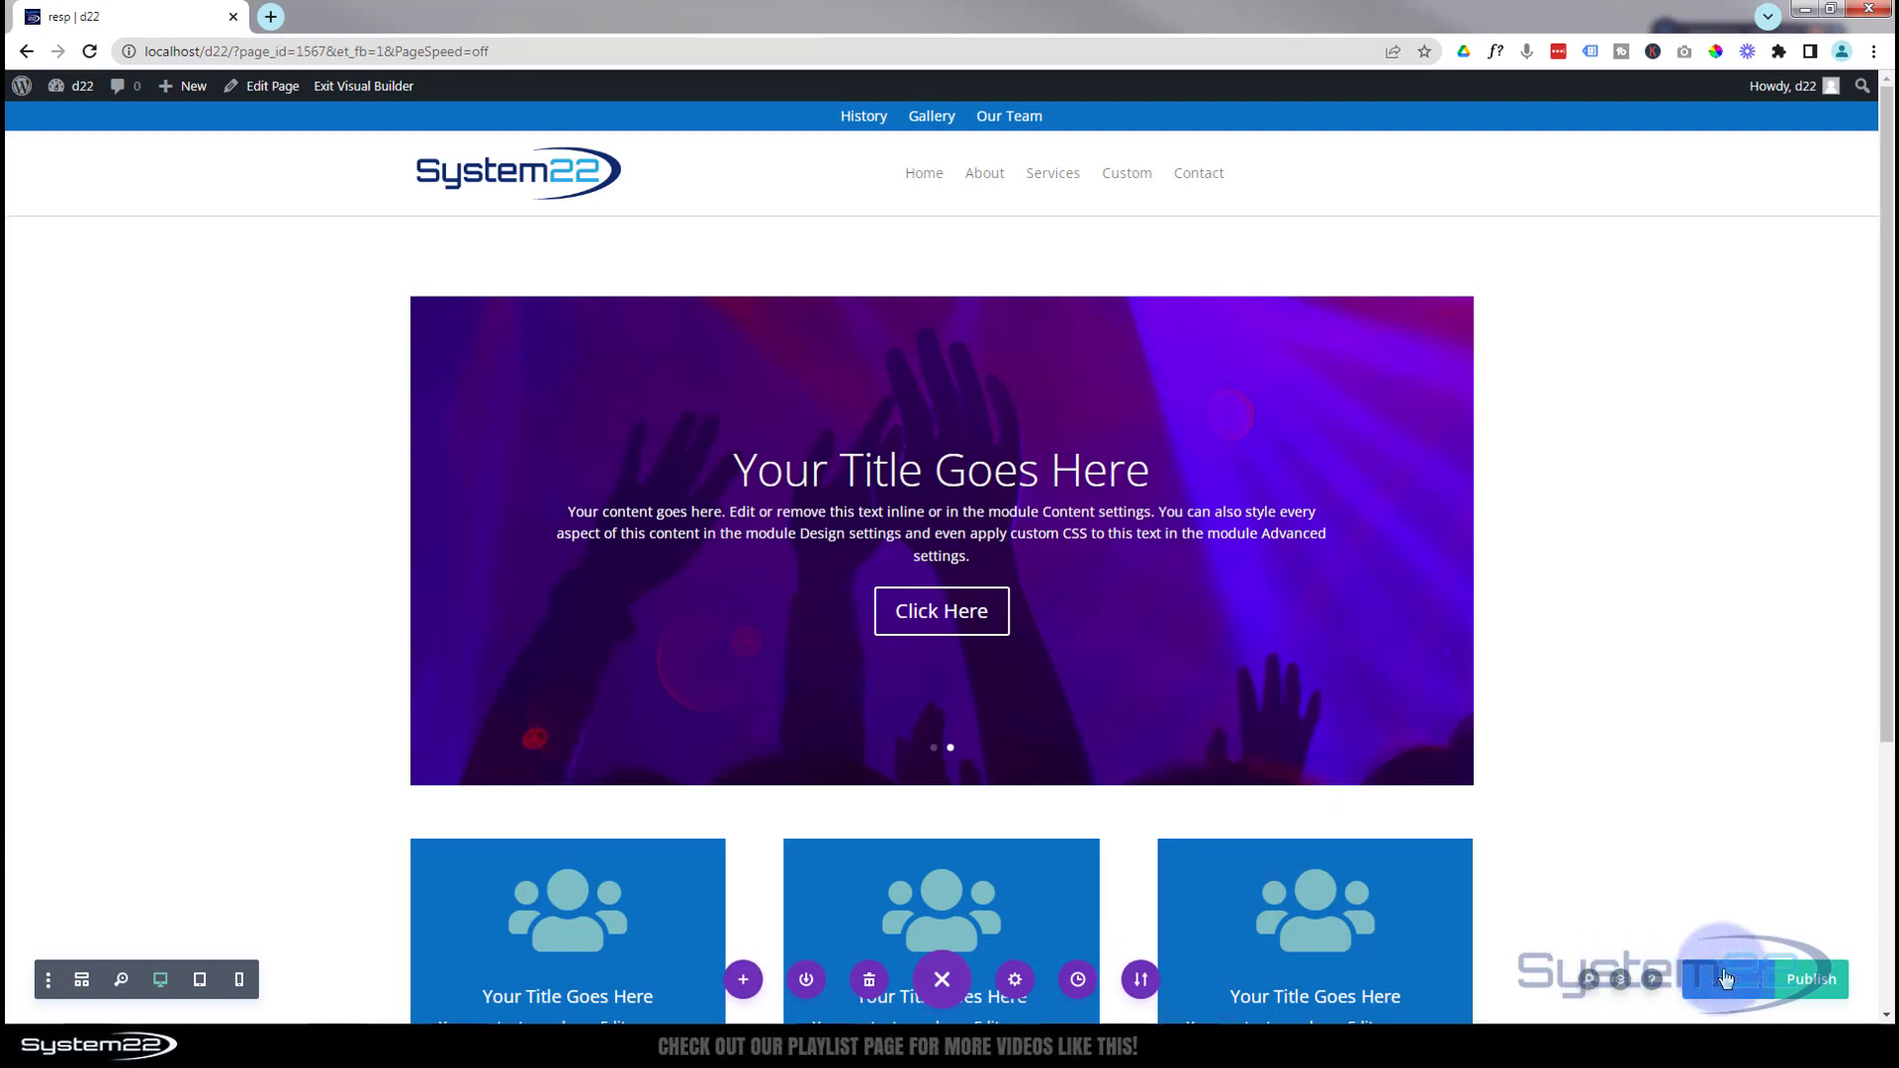
{"action": "left_click", "coordinate": [371, 87]}
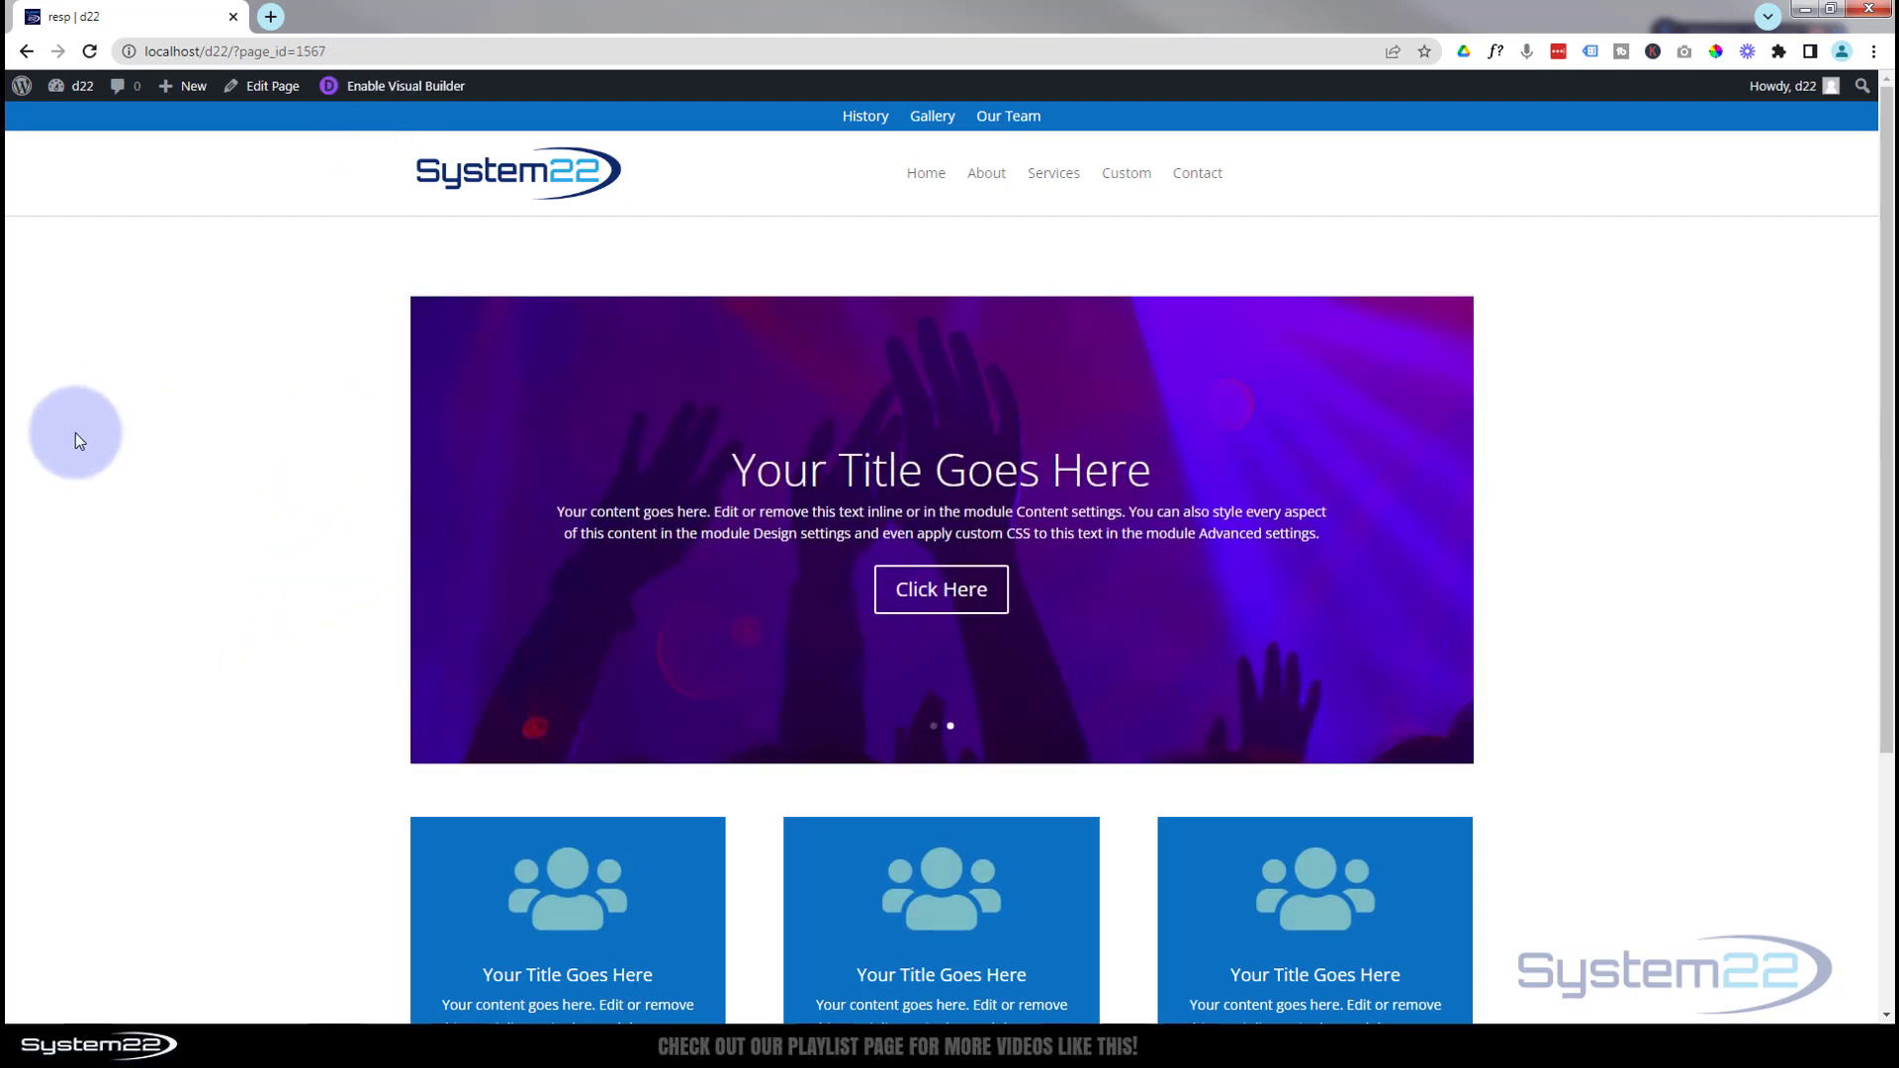
Preview the page as an iPhone 12 Pro in DevTools, confirm the slider is hidden, then close DevTools.
{"action": "key", "text": "ctrl+shift+i"}
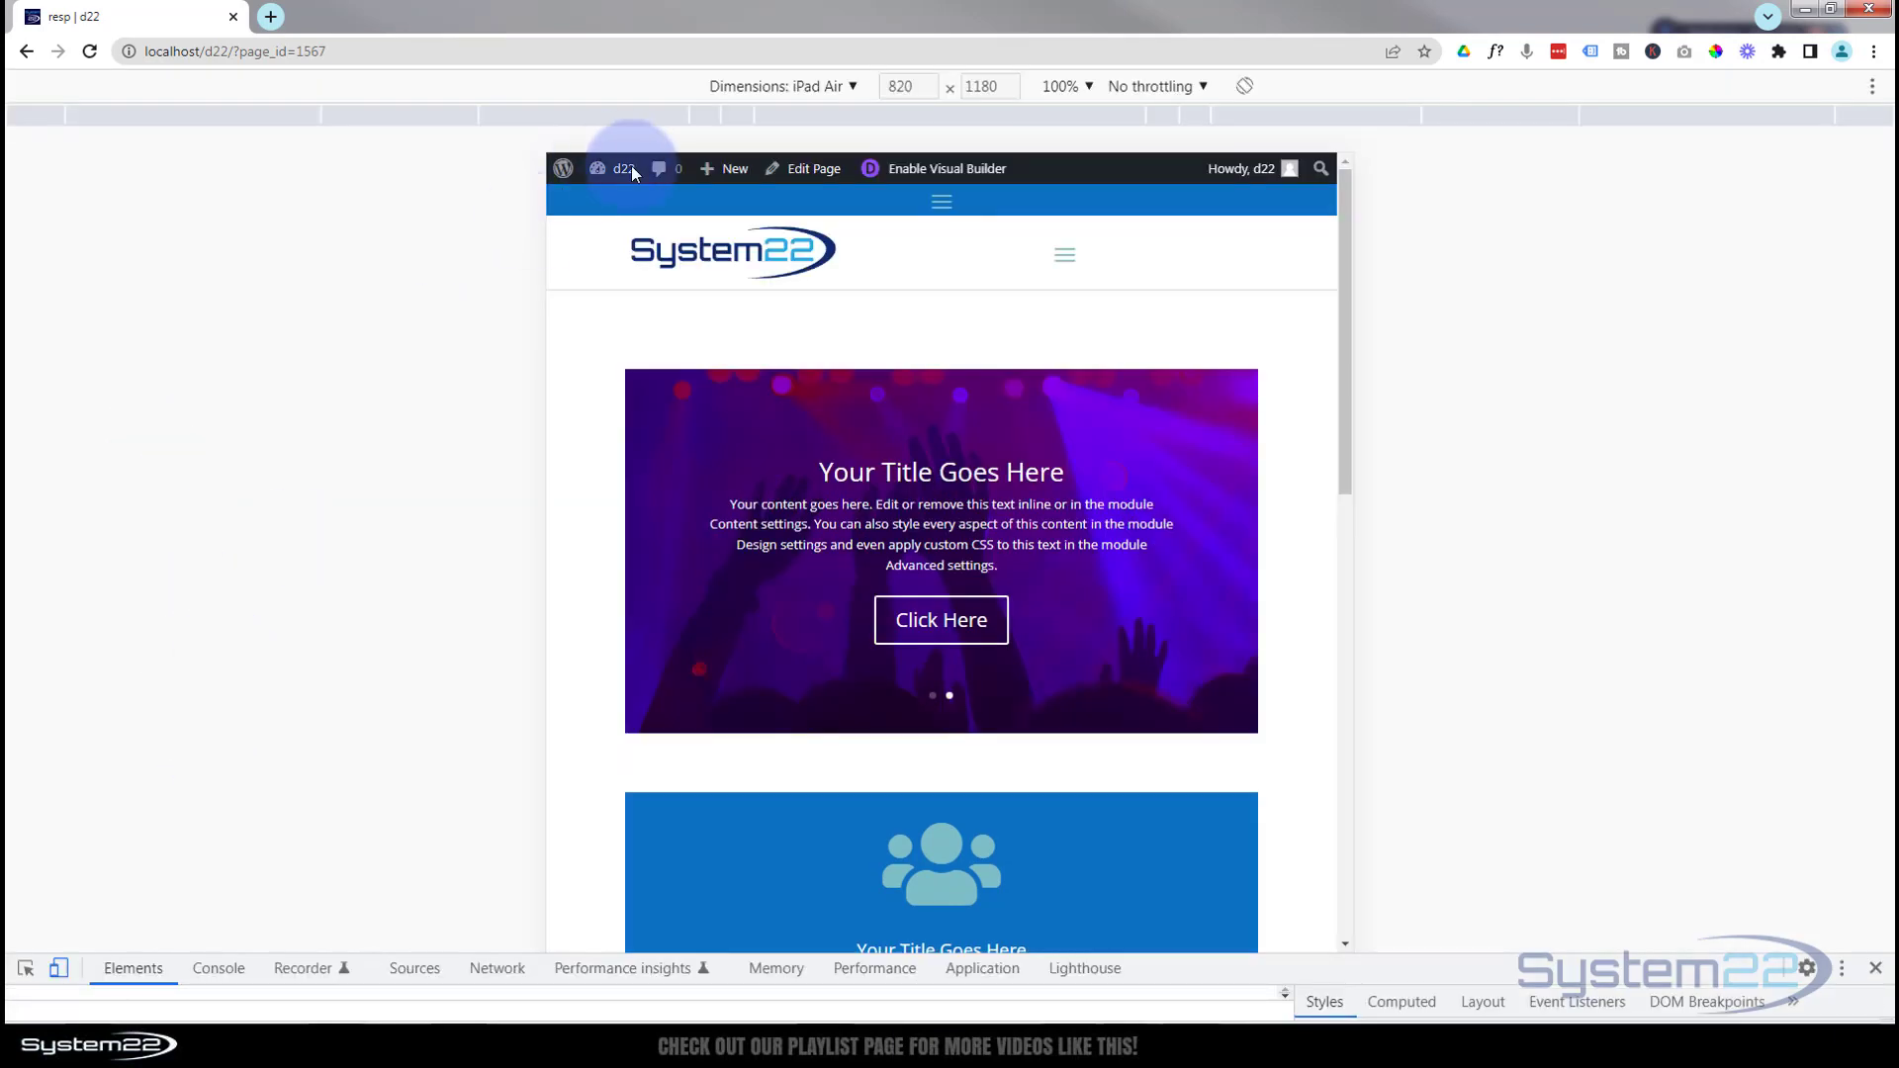
{"action": "left_click", "coordinate": [824, 88]}
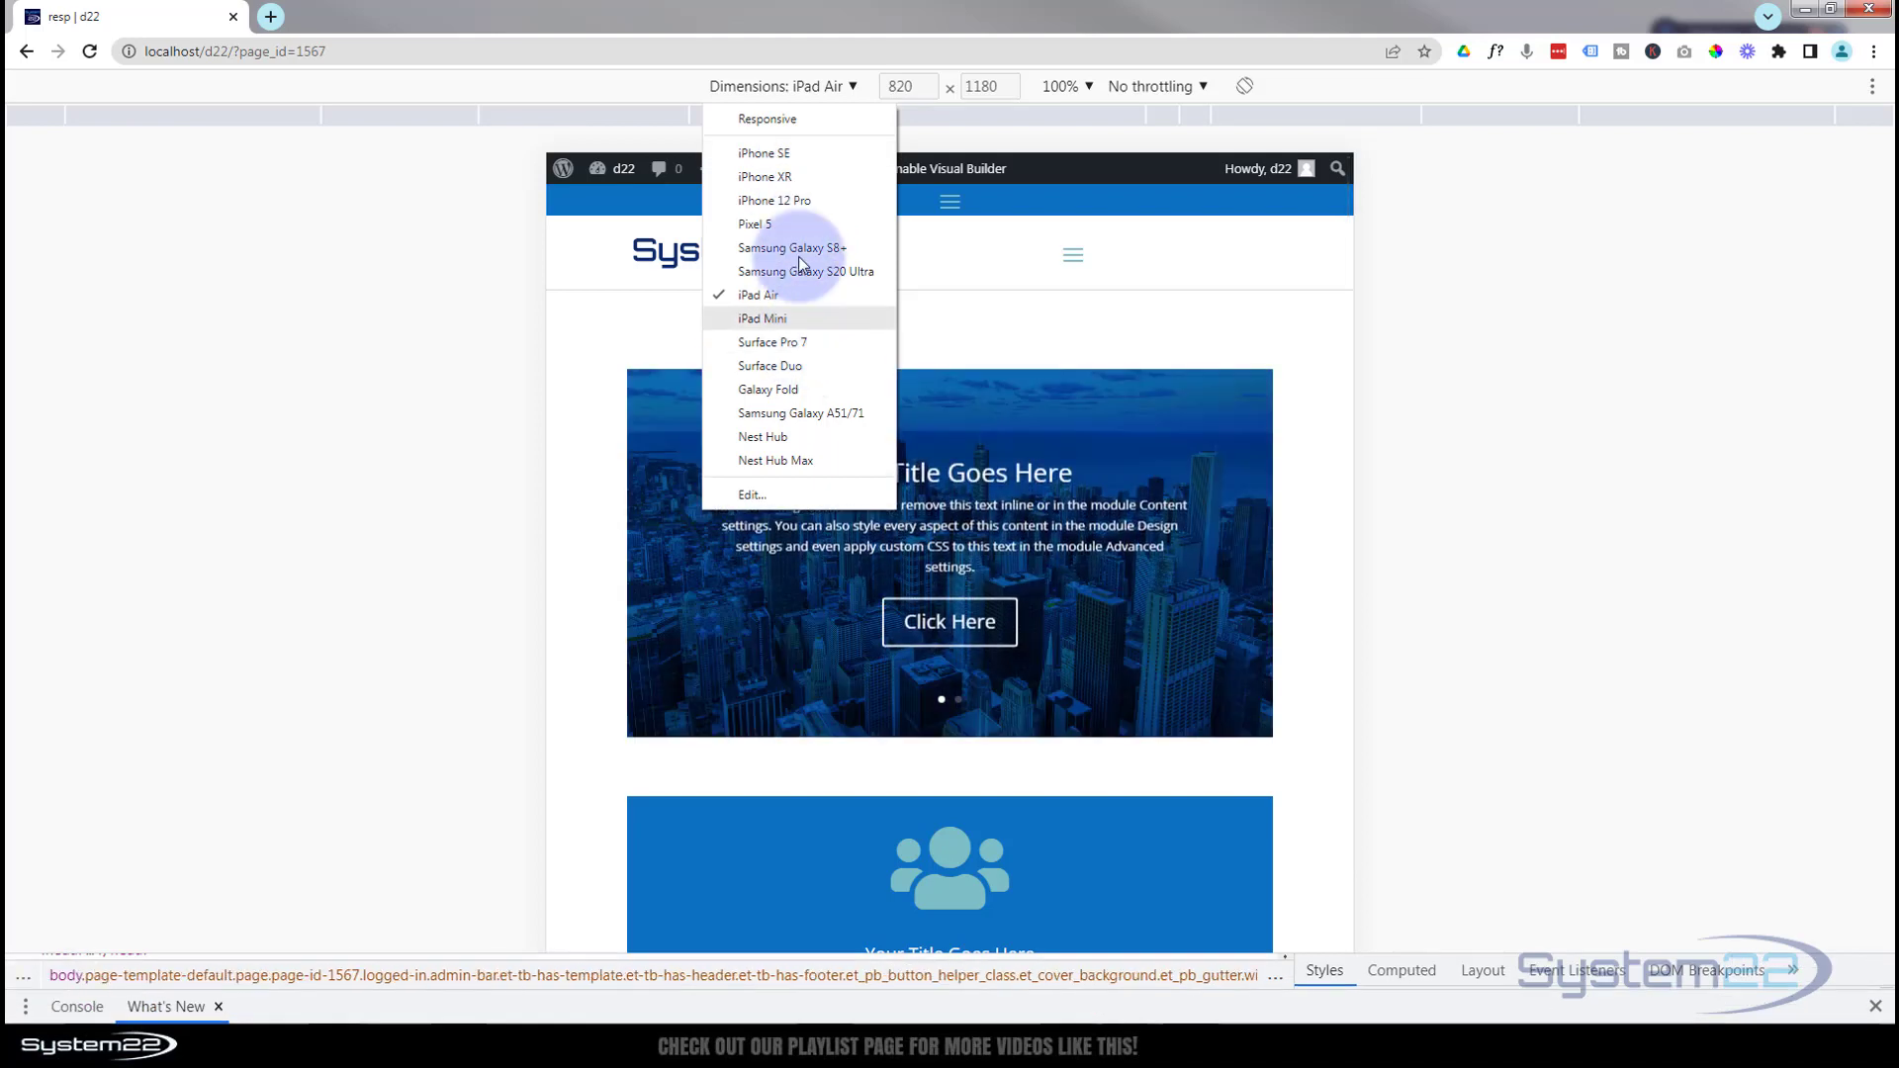
{"action": "left_click", "coordinate": [793, 200]}
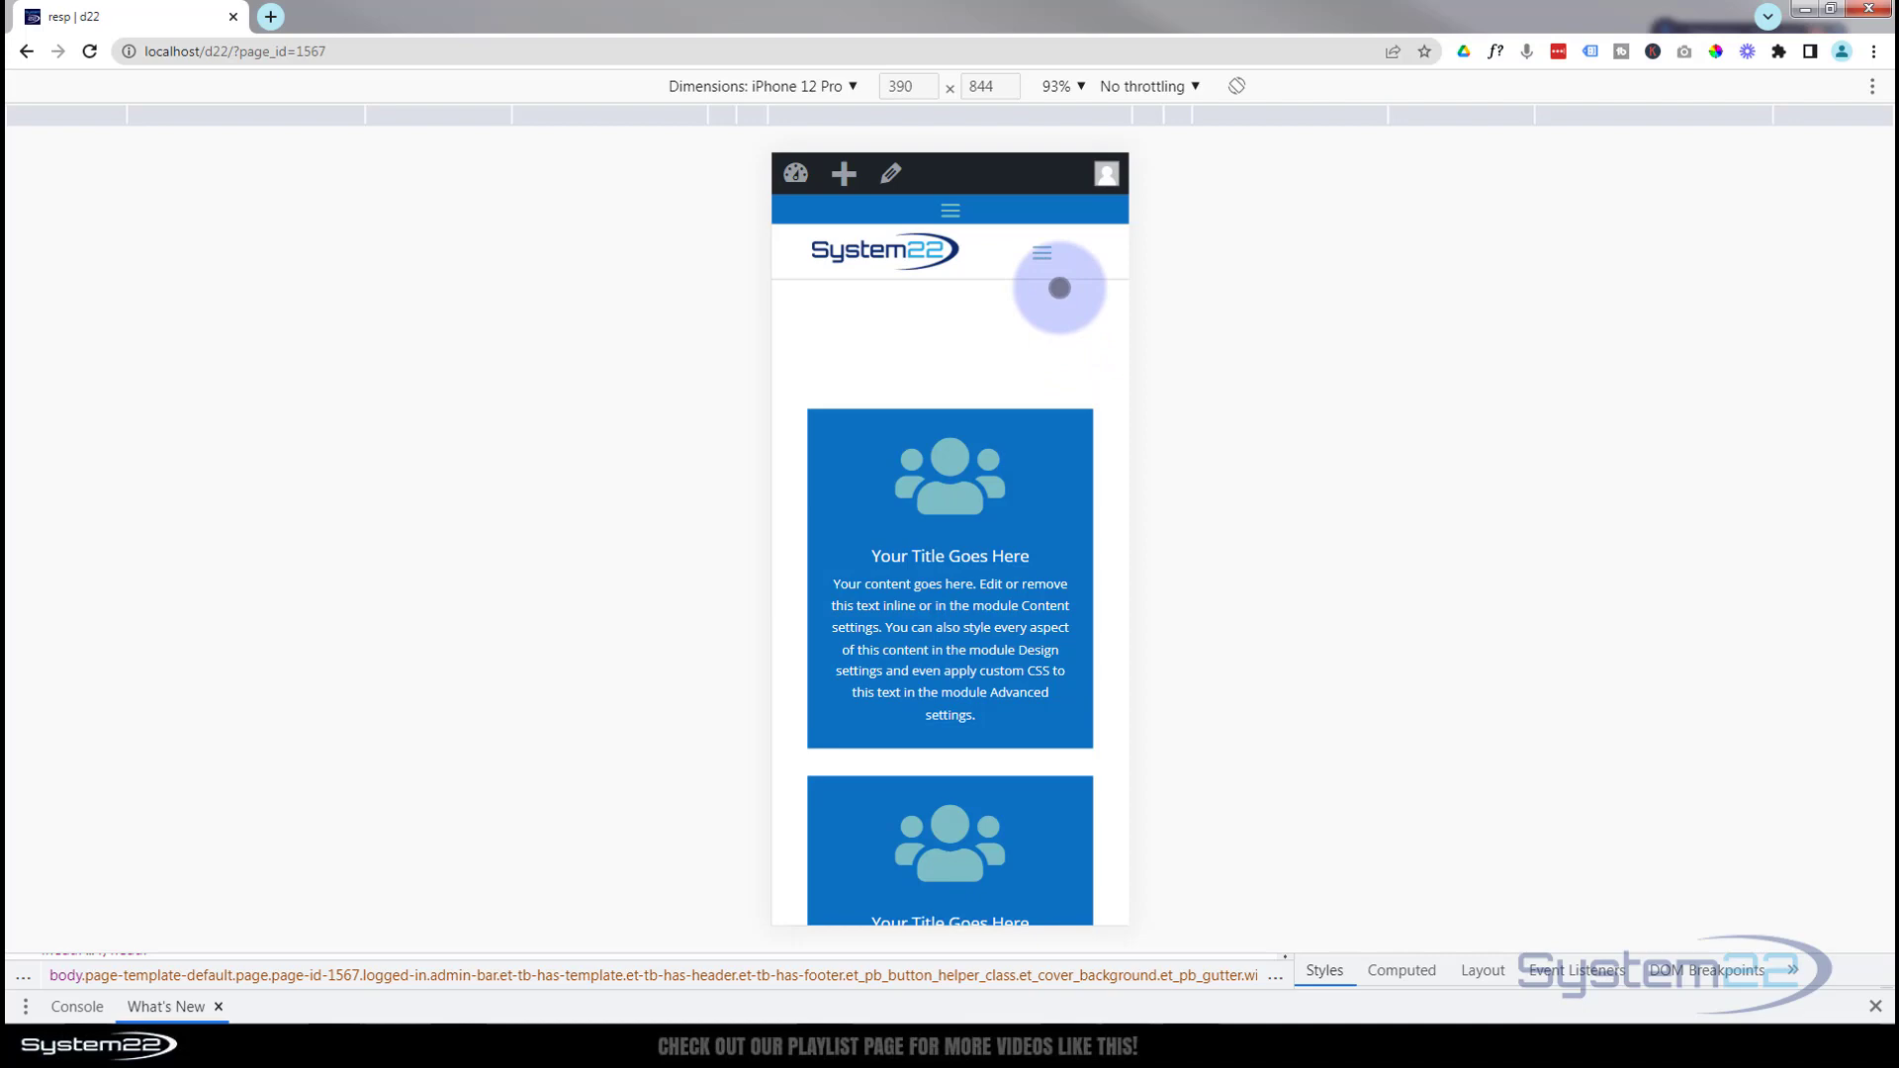
{"action": "scroll", "coordinate": [822, 535], "scroll_direction": "down", "scroll_amount": 5}
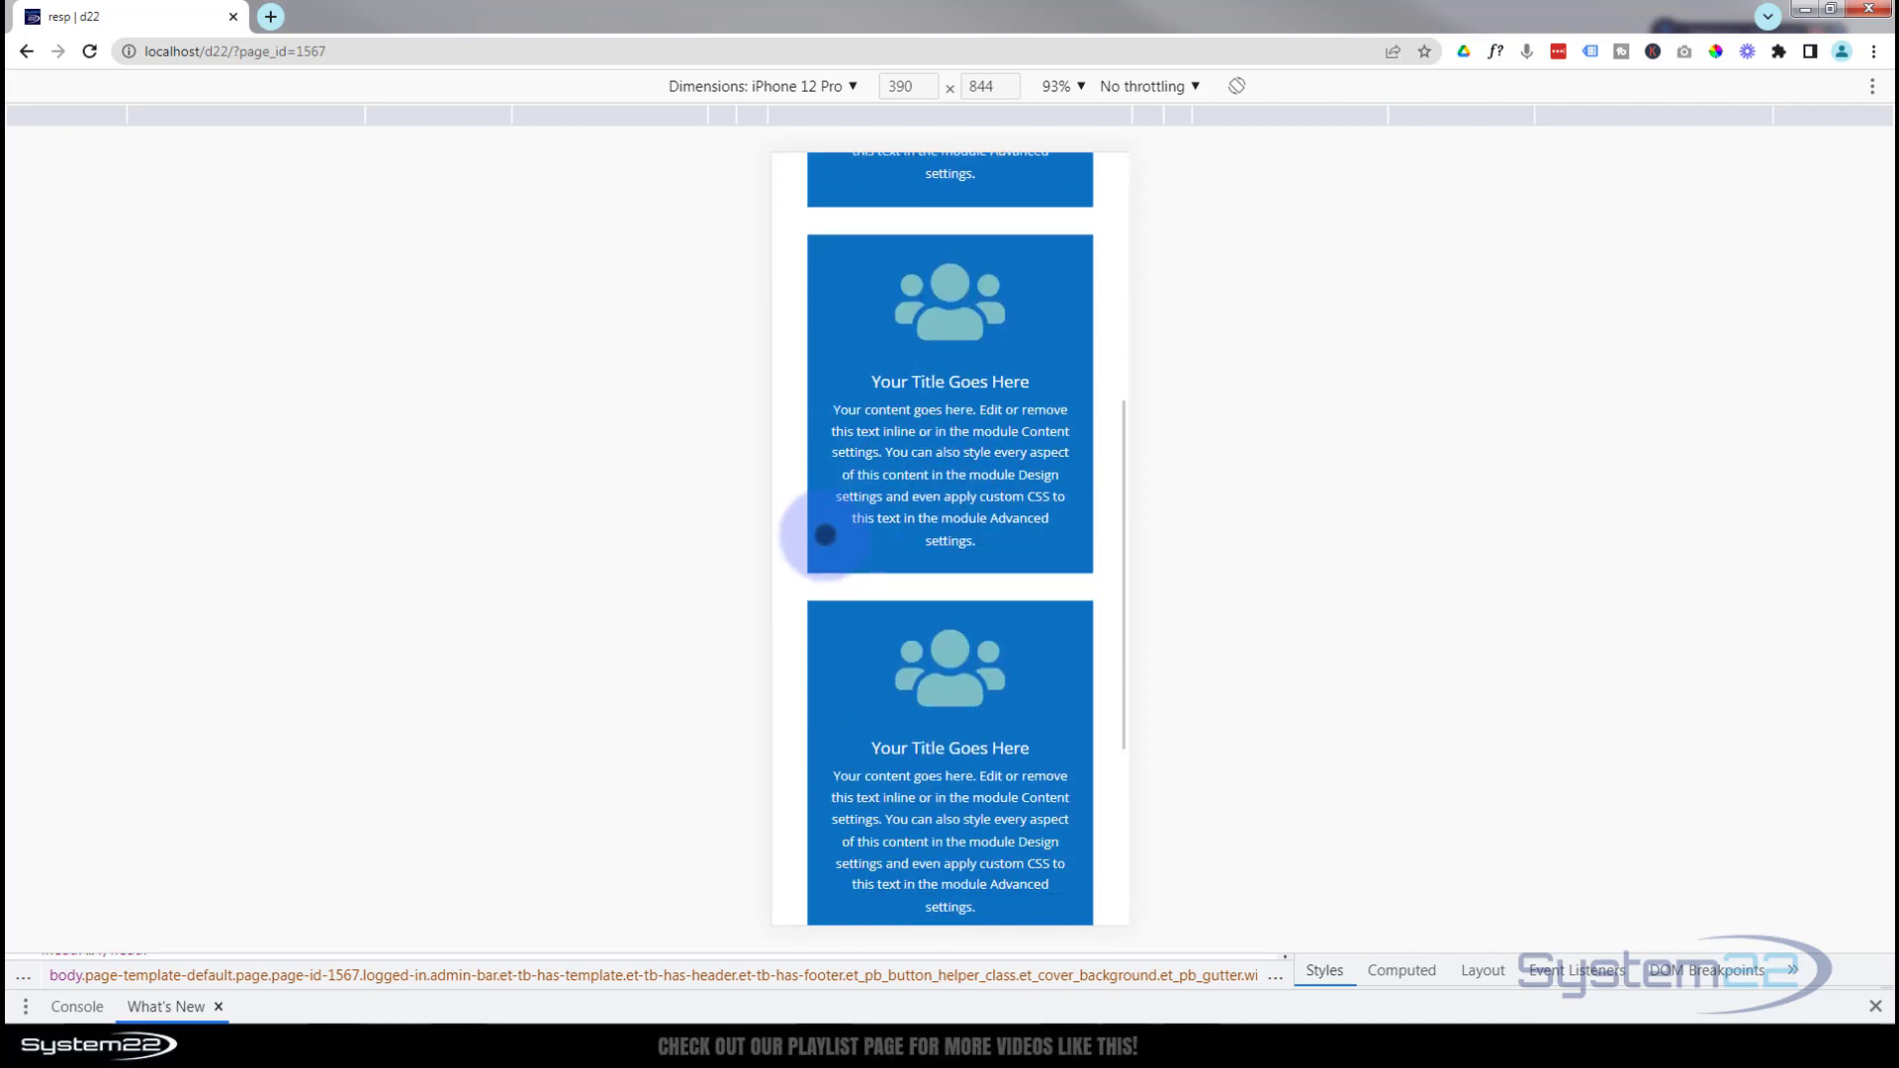
{"action": "scroll", "coordinate": [825, 534], "scroll_direction": "down", "scroll_amount": 2}
{"action": "scroll", "coordinate": [827, 531], "scroll_direction": "up", "scroll_amount": 3}
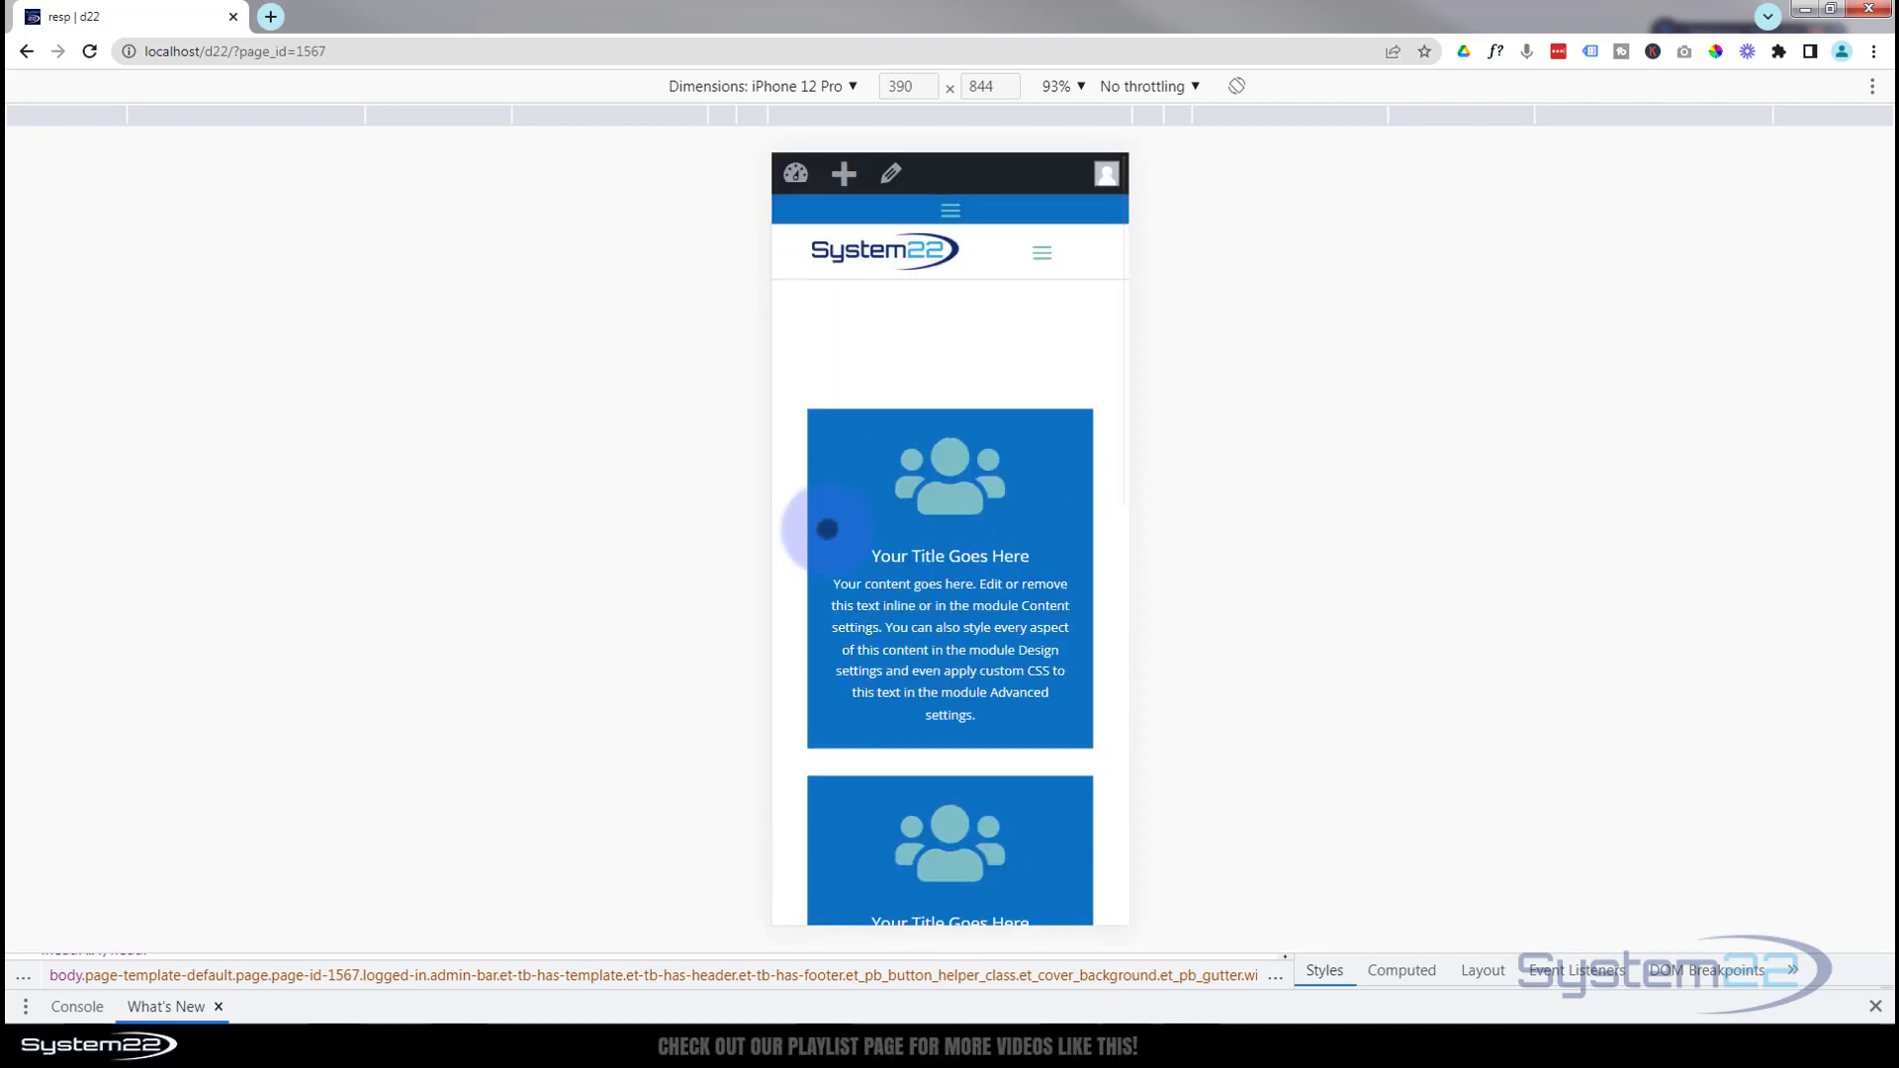
{"action": "left_click", "coordinate": [1875, 1006]}
{"action": "left_click", "coordinate": [1880, 977]}
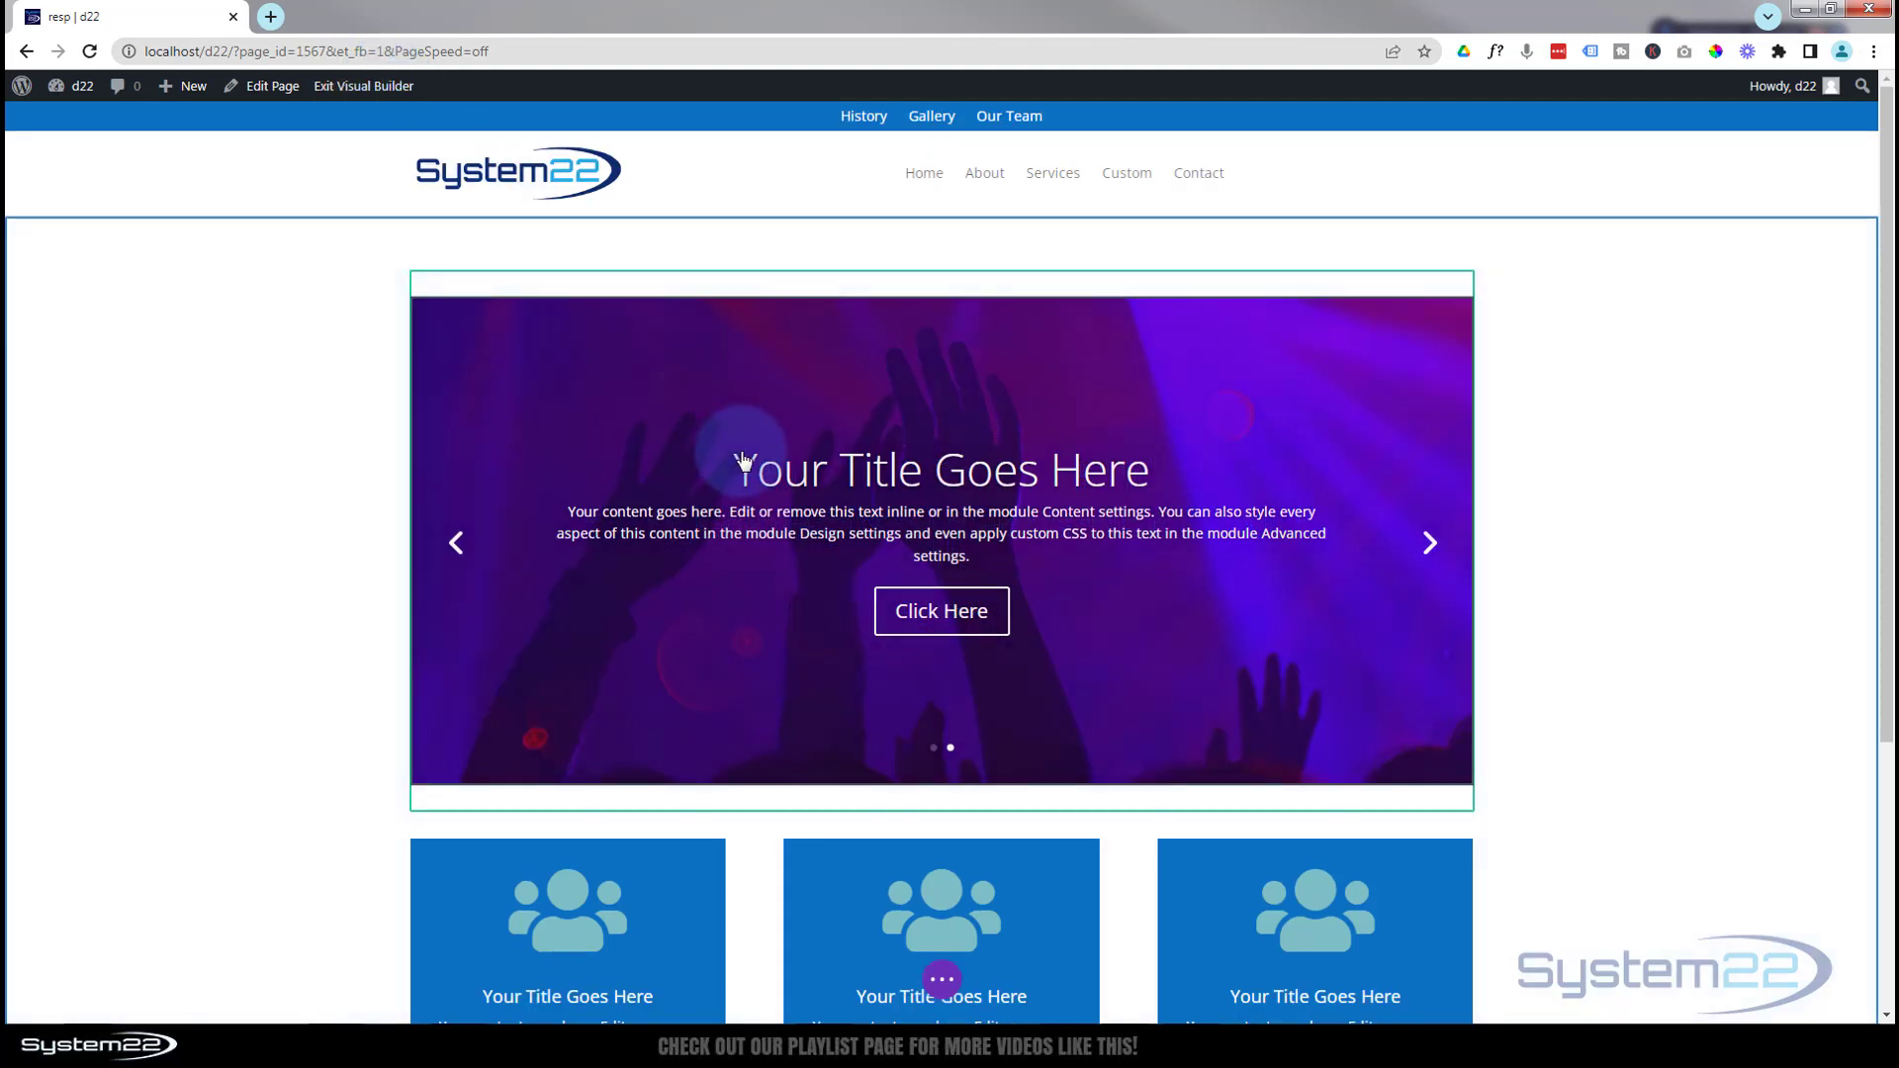
Duplicate the slider module.
{"action": "mouse_move", "coordinate": [695, 456]}
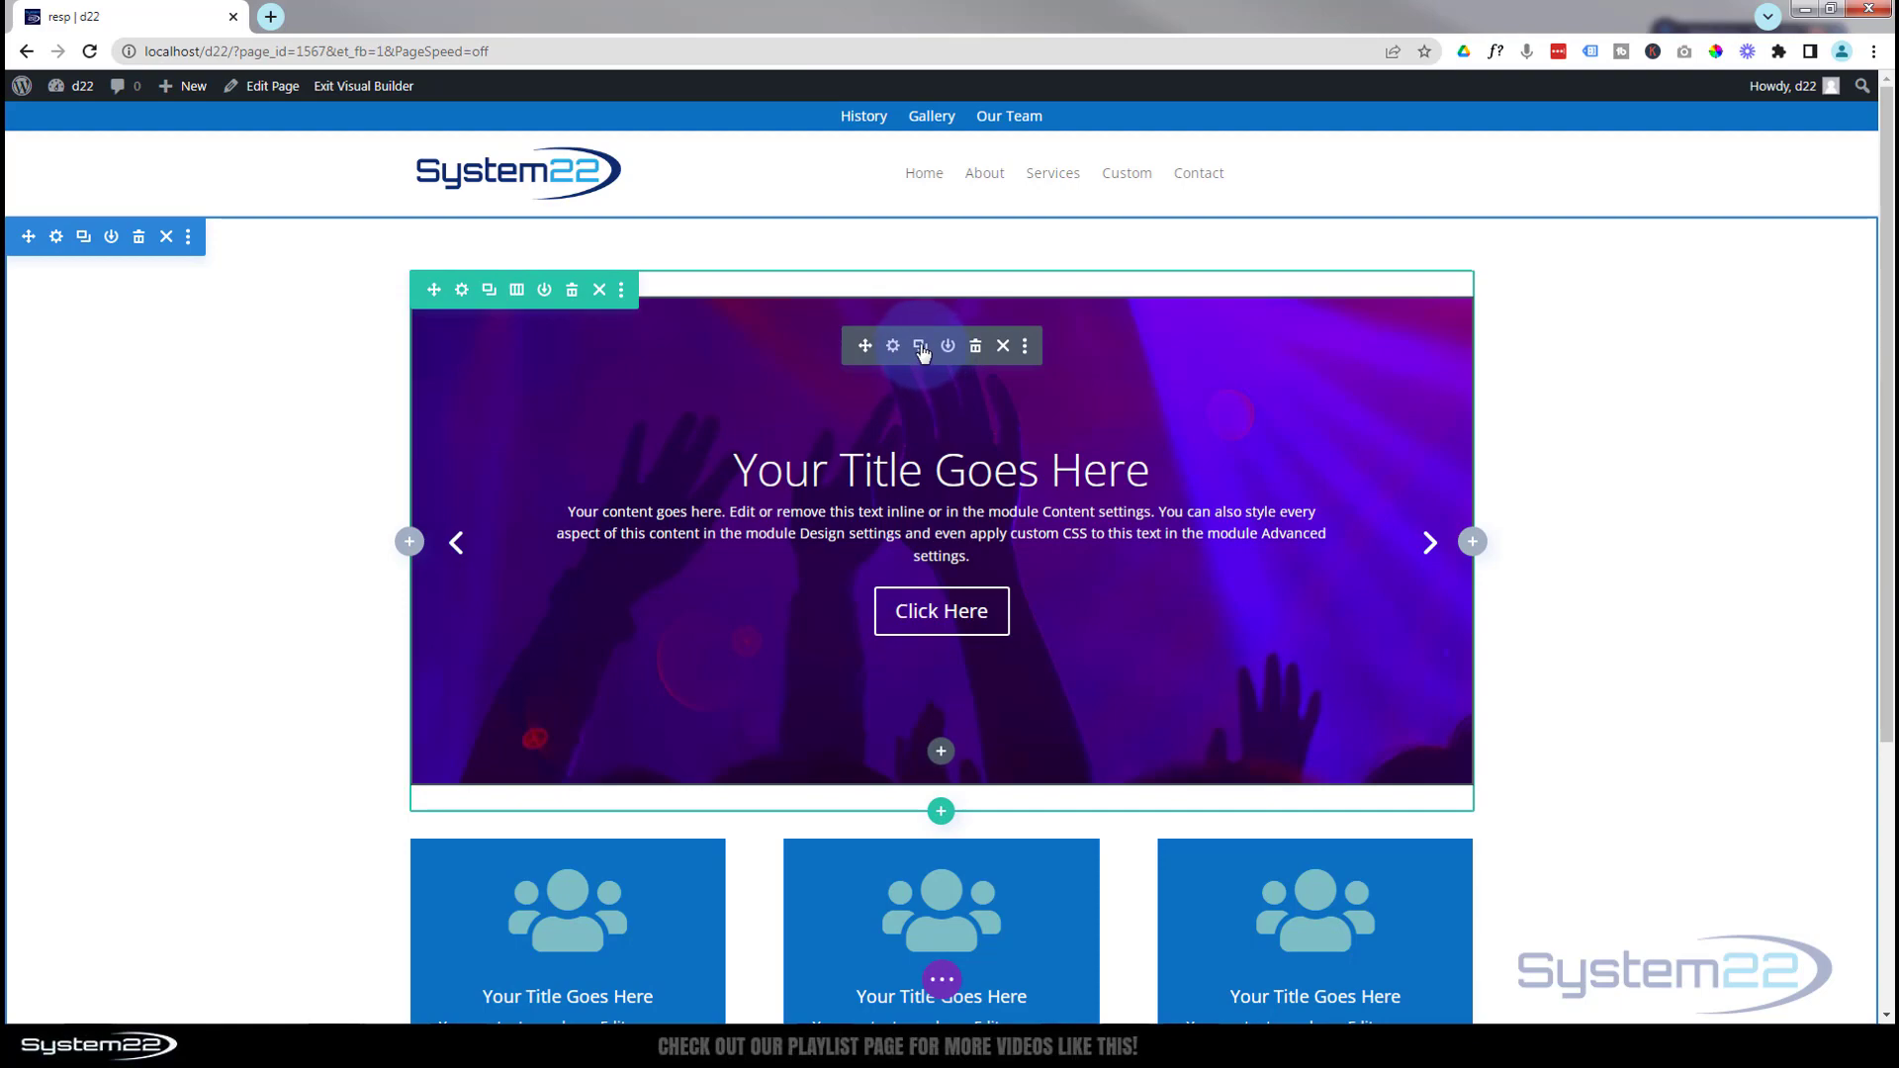
{"action": "left_click", "coordinate": [920, 347]}
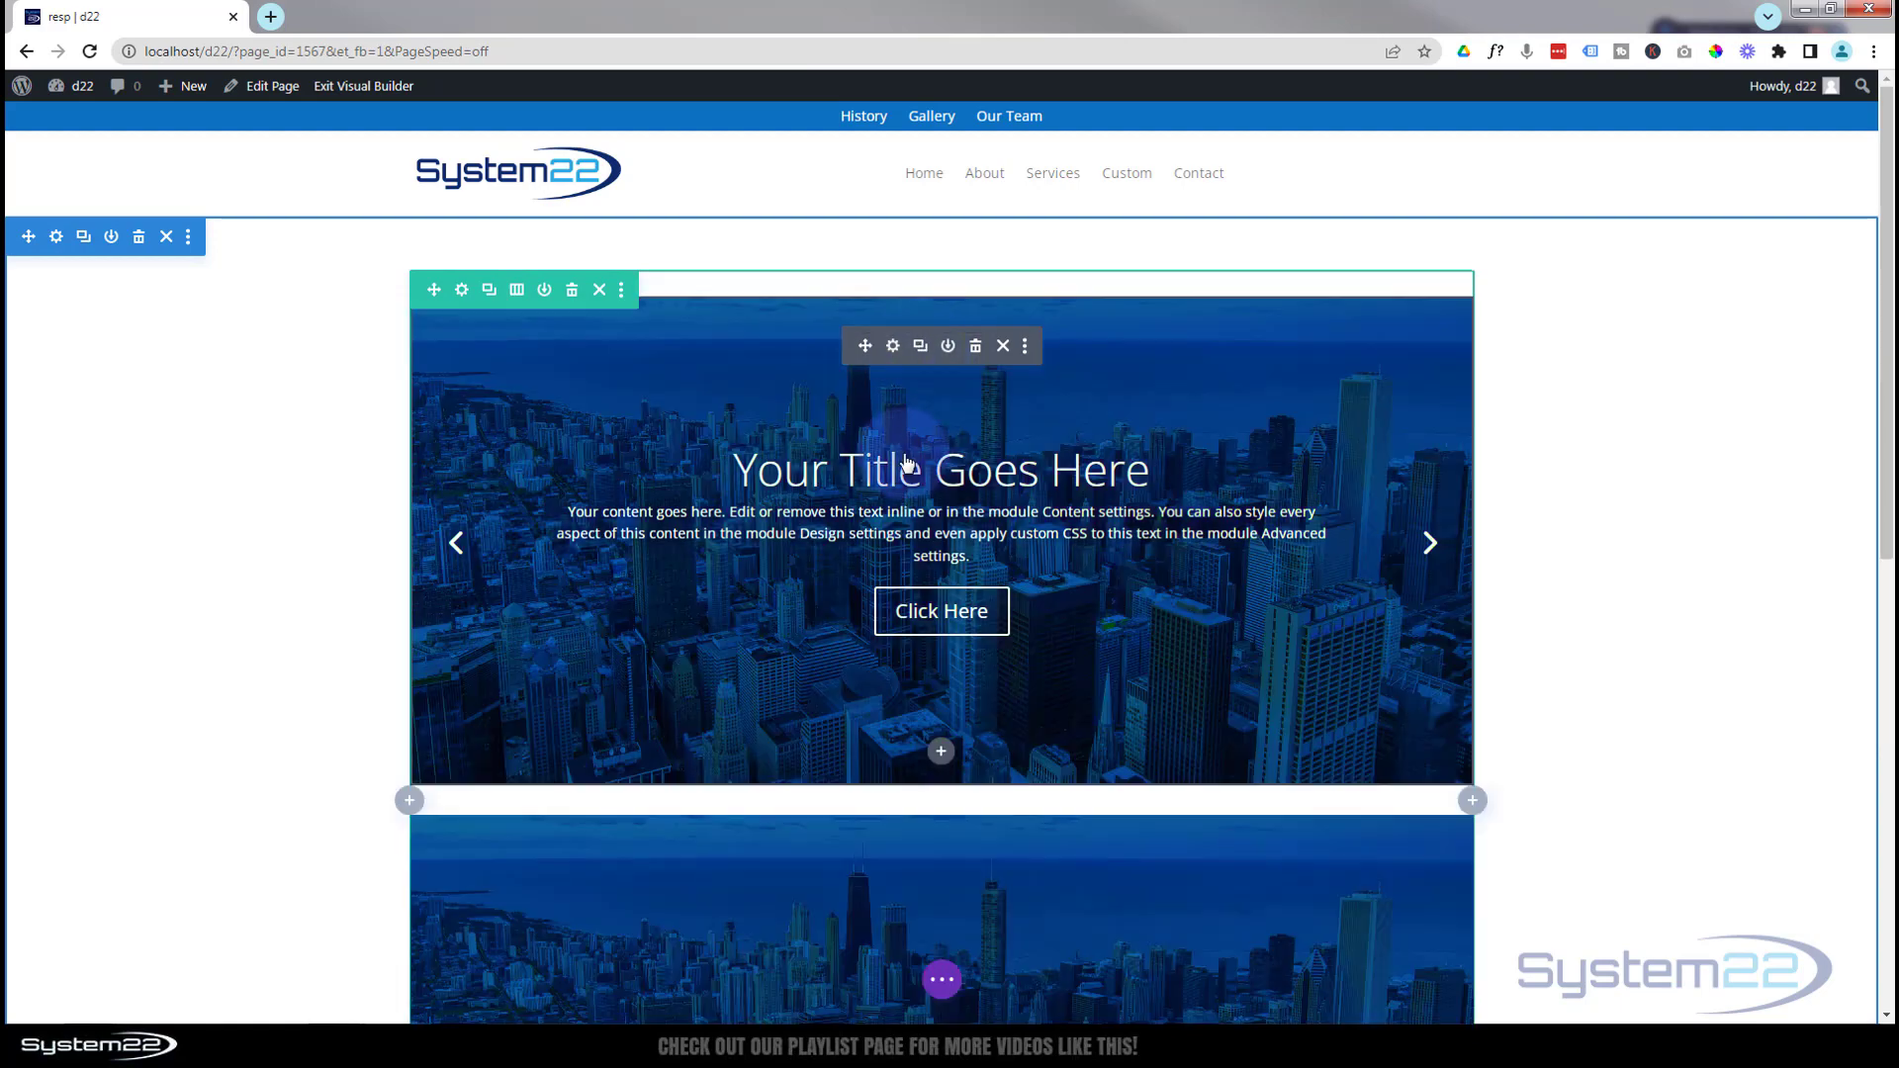
{"action": "scroll", "coordinate": [912, 469], "scroll_direction": "down", "scroll_amount": 4}
{"action": "scroll", "coordinate": [912, 469], "scroll_direction": "down", "scroll_amount": 2}
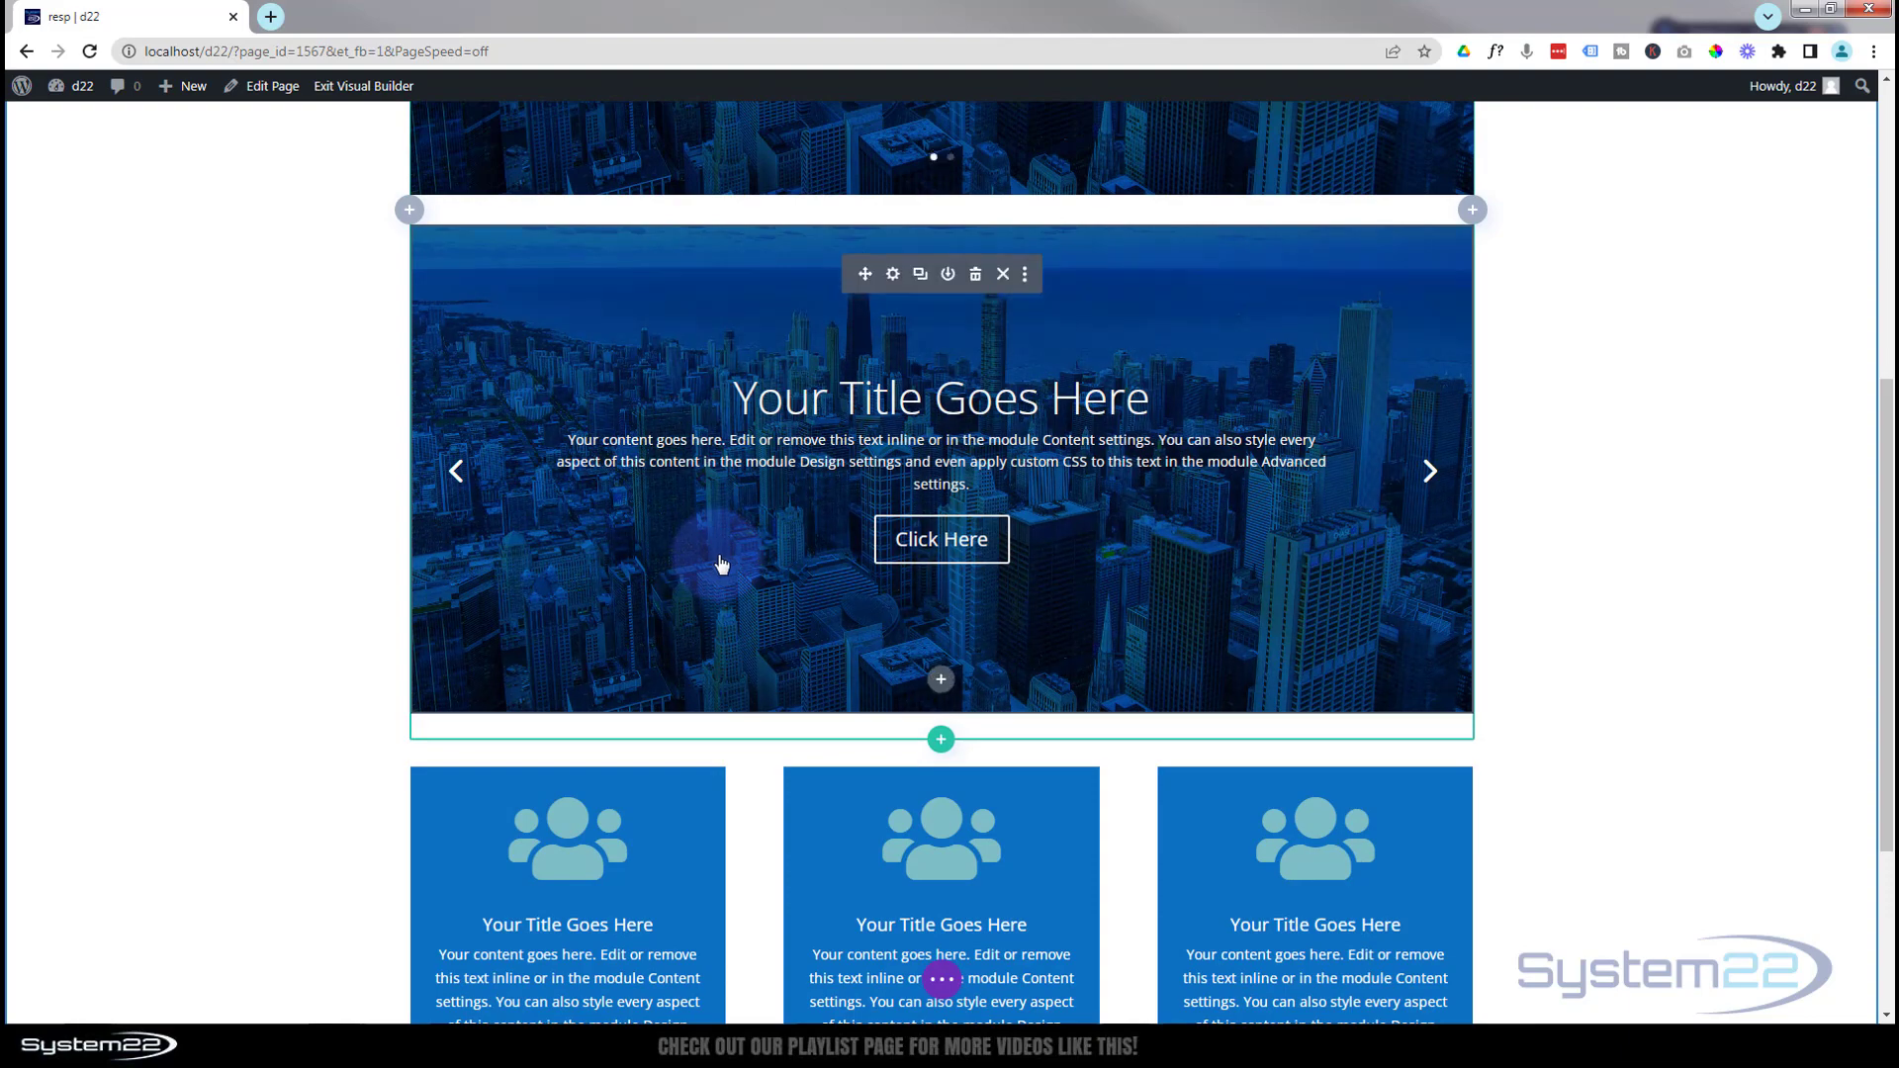
Set the copy's Visibility to disabled on tablet and desktop, enabled on phone.
{"action": "left_click", "coordinate": [894, 276]}
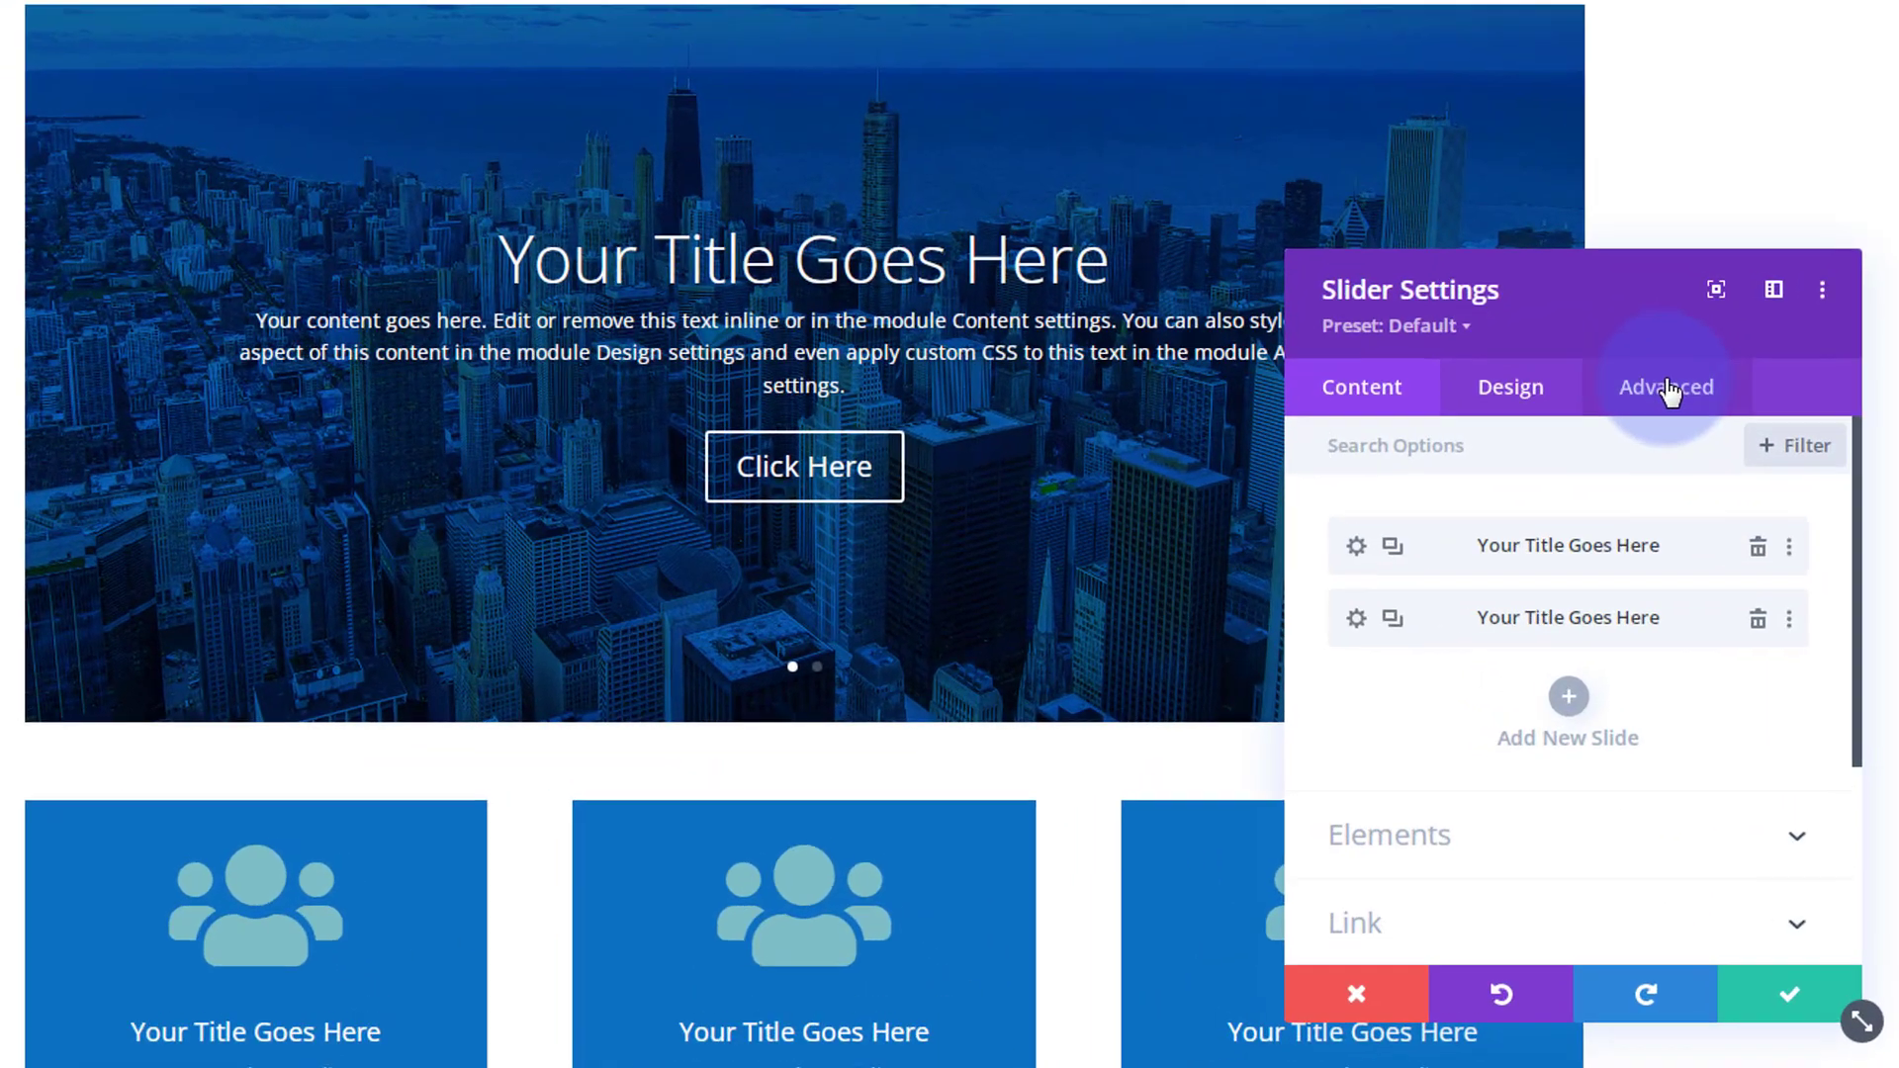
{"action": "left_click", "coordinate": [1669, 388]}
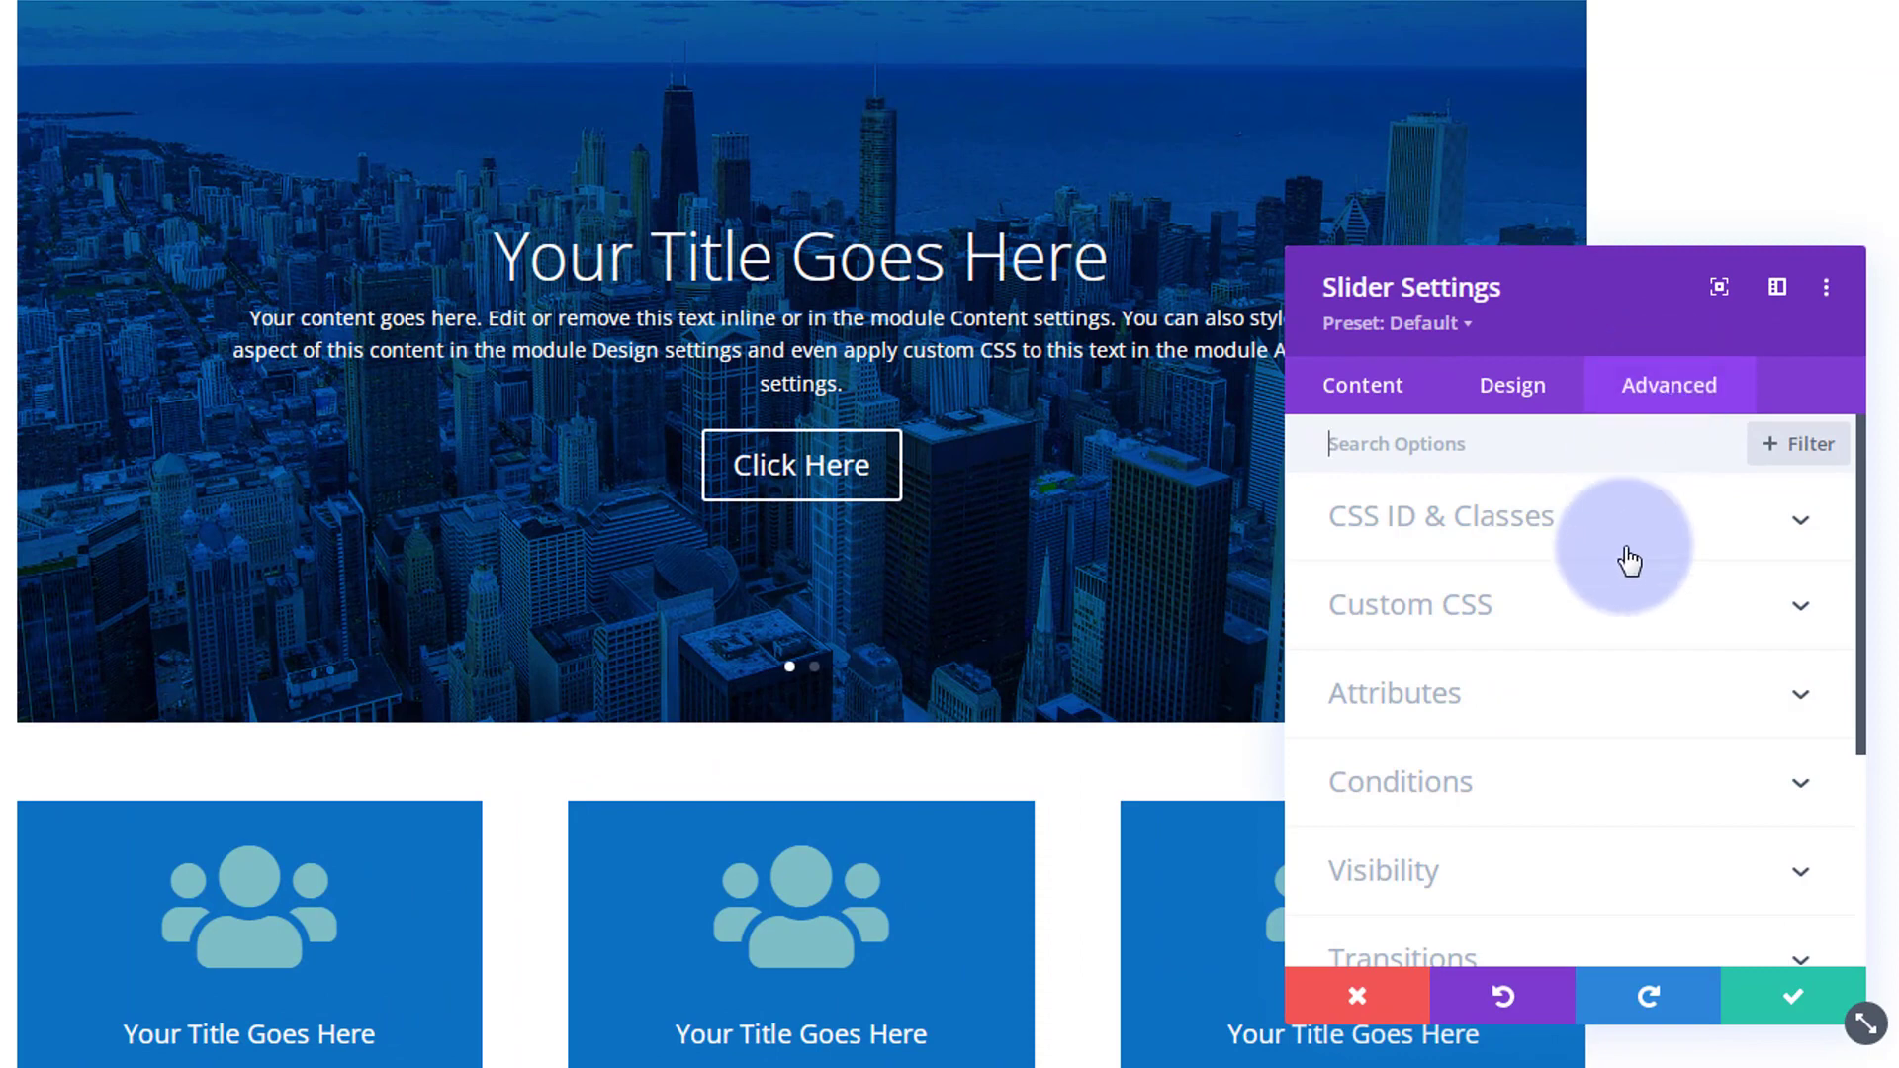
{"action": "left_click", "coordinate": [1564, 878]}
{"action": "scroll", "coordinate": [1563, 882], "scroll_direction": "down", "scroll_amount": 5}
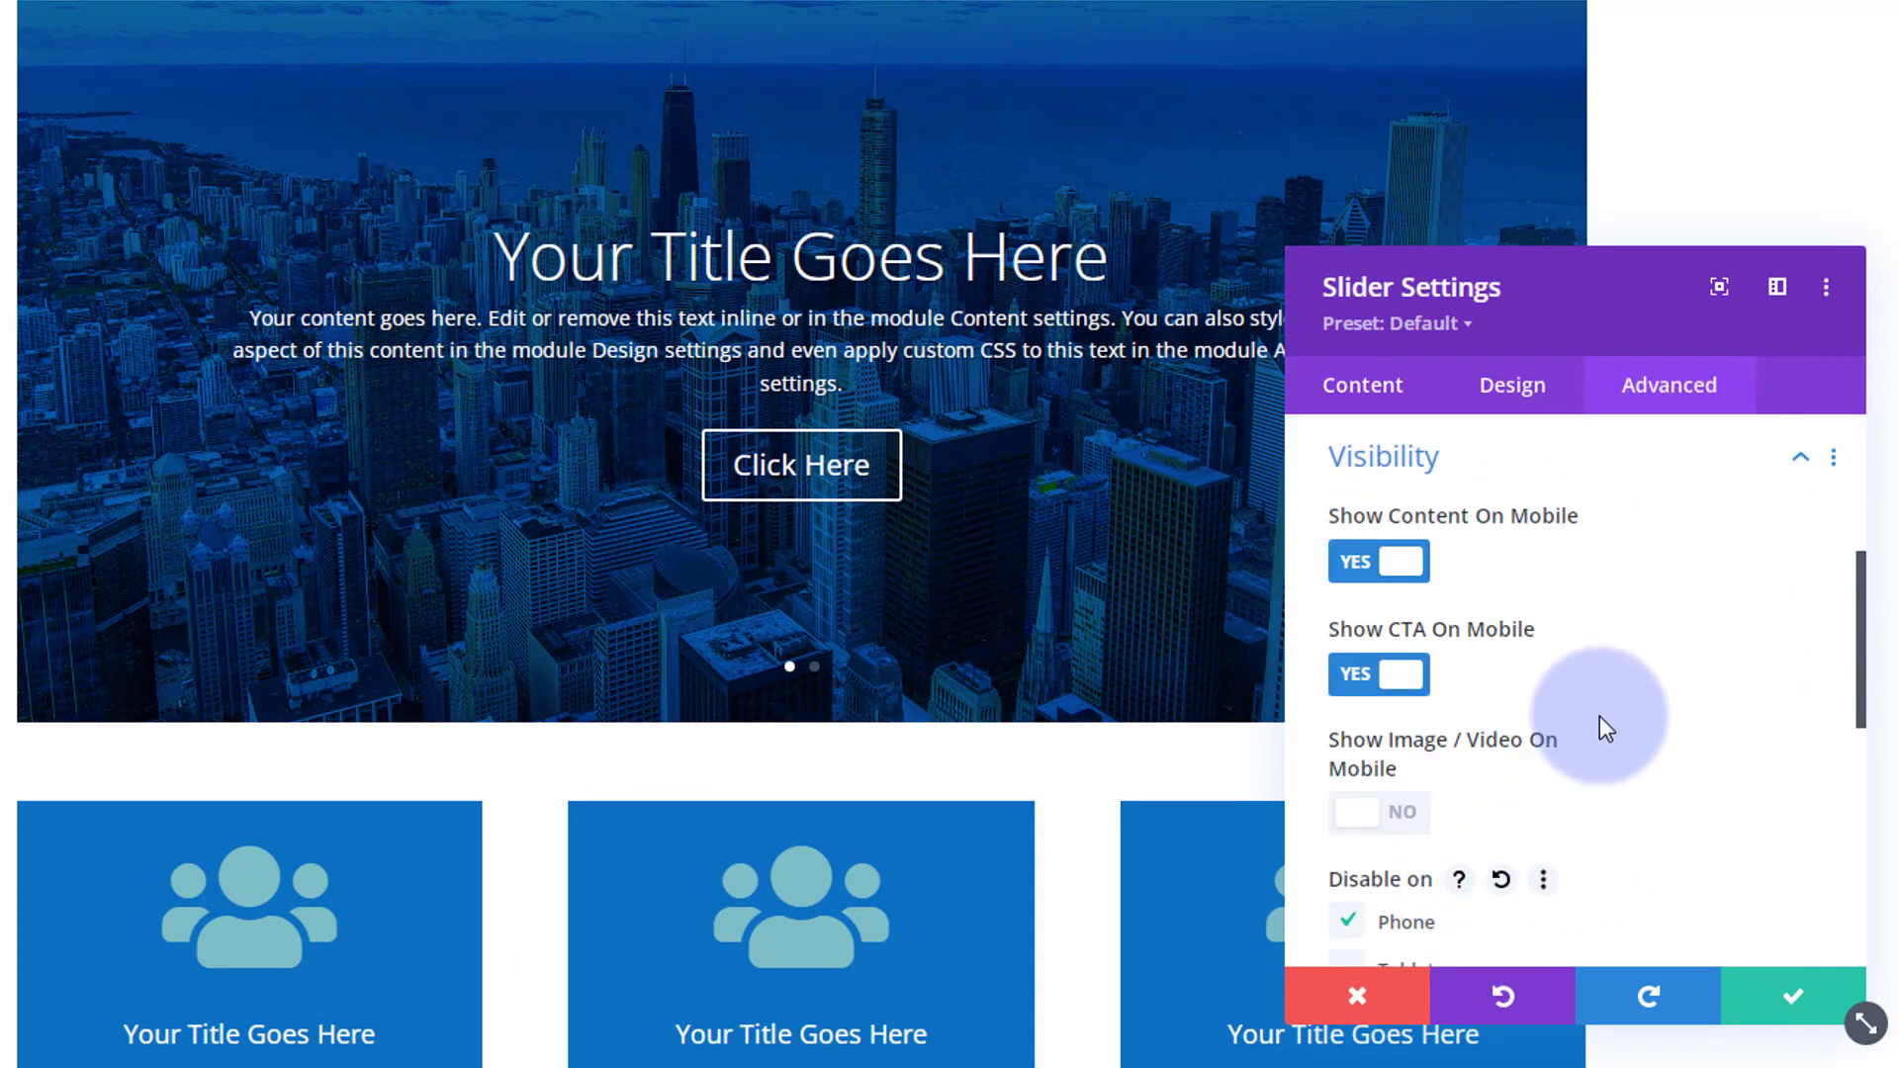
{"action": "scroll", "coordinate": [1603, 722], "scroll_direction": "down", "scroll_amount": 1}
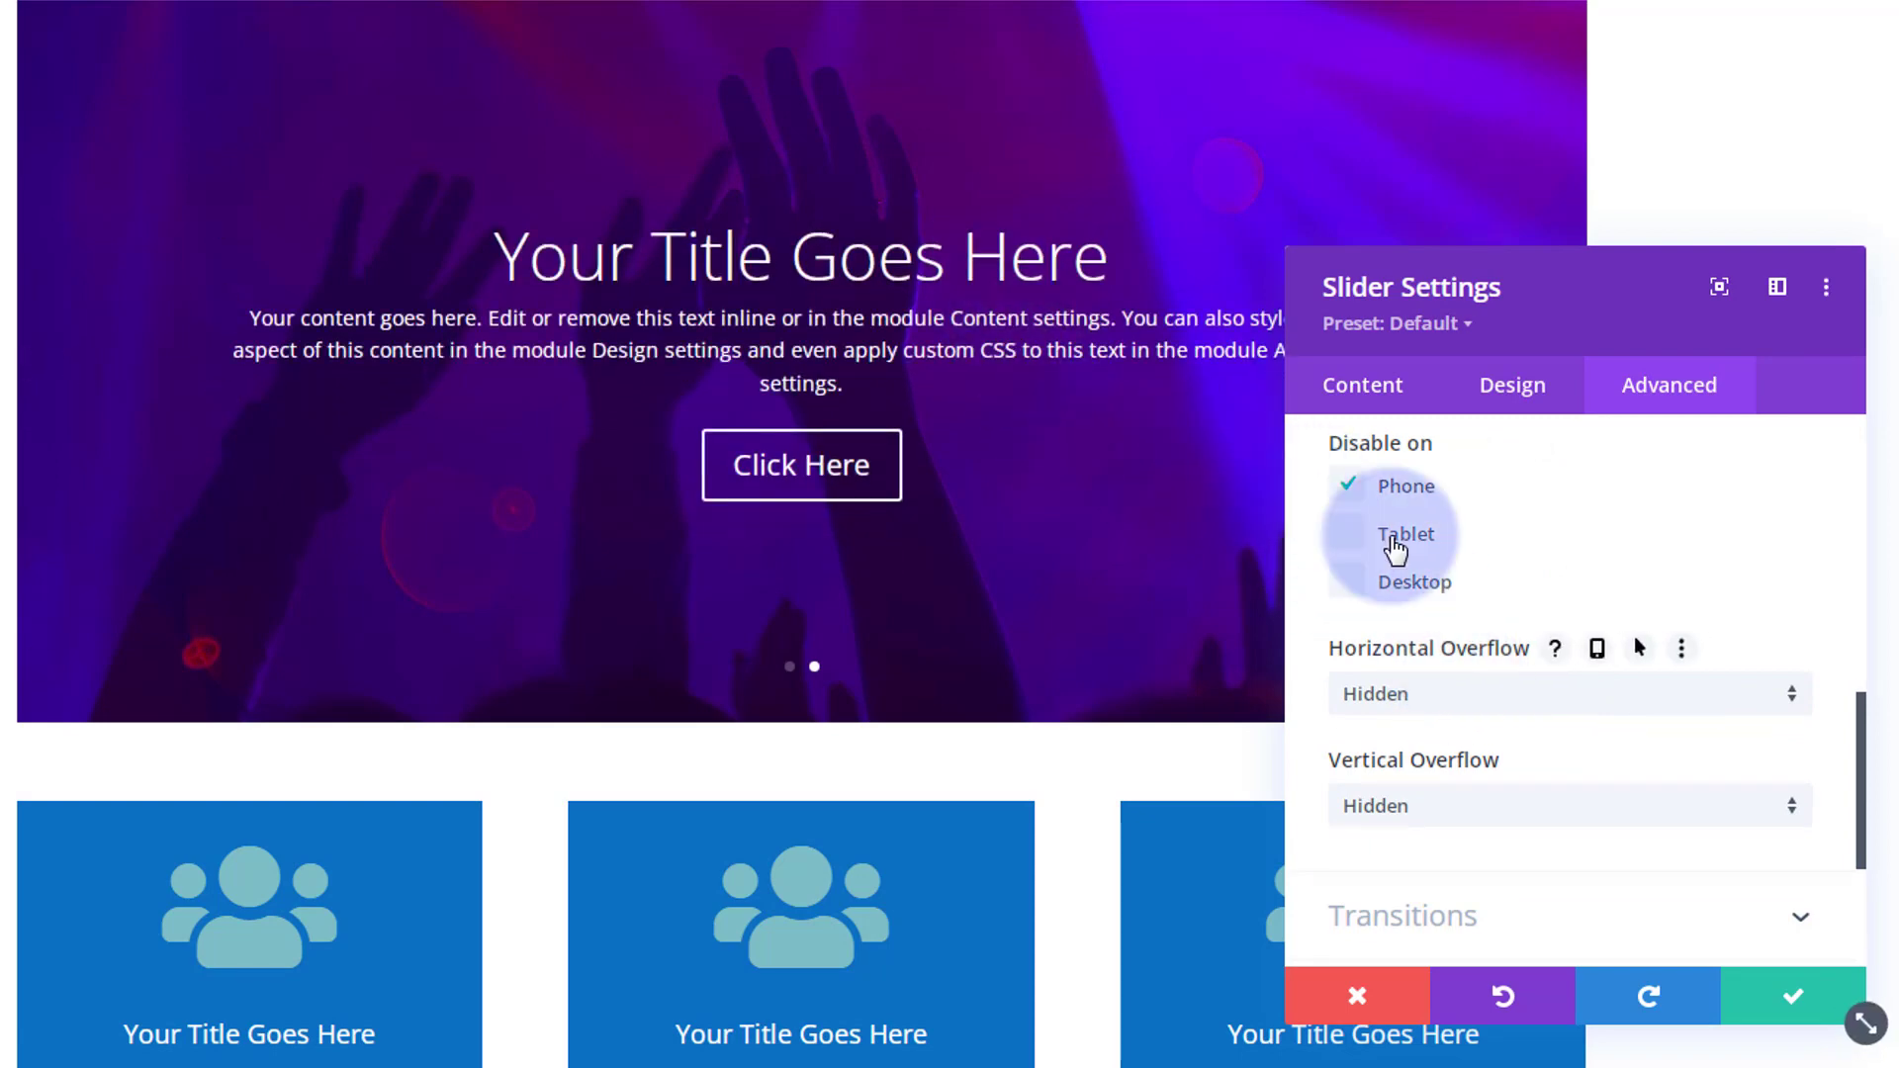
{"action": "left_click", "coordinate": [1349, 582]}
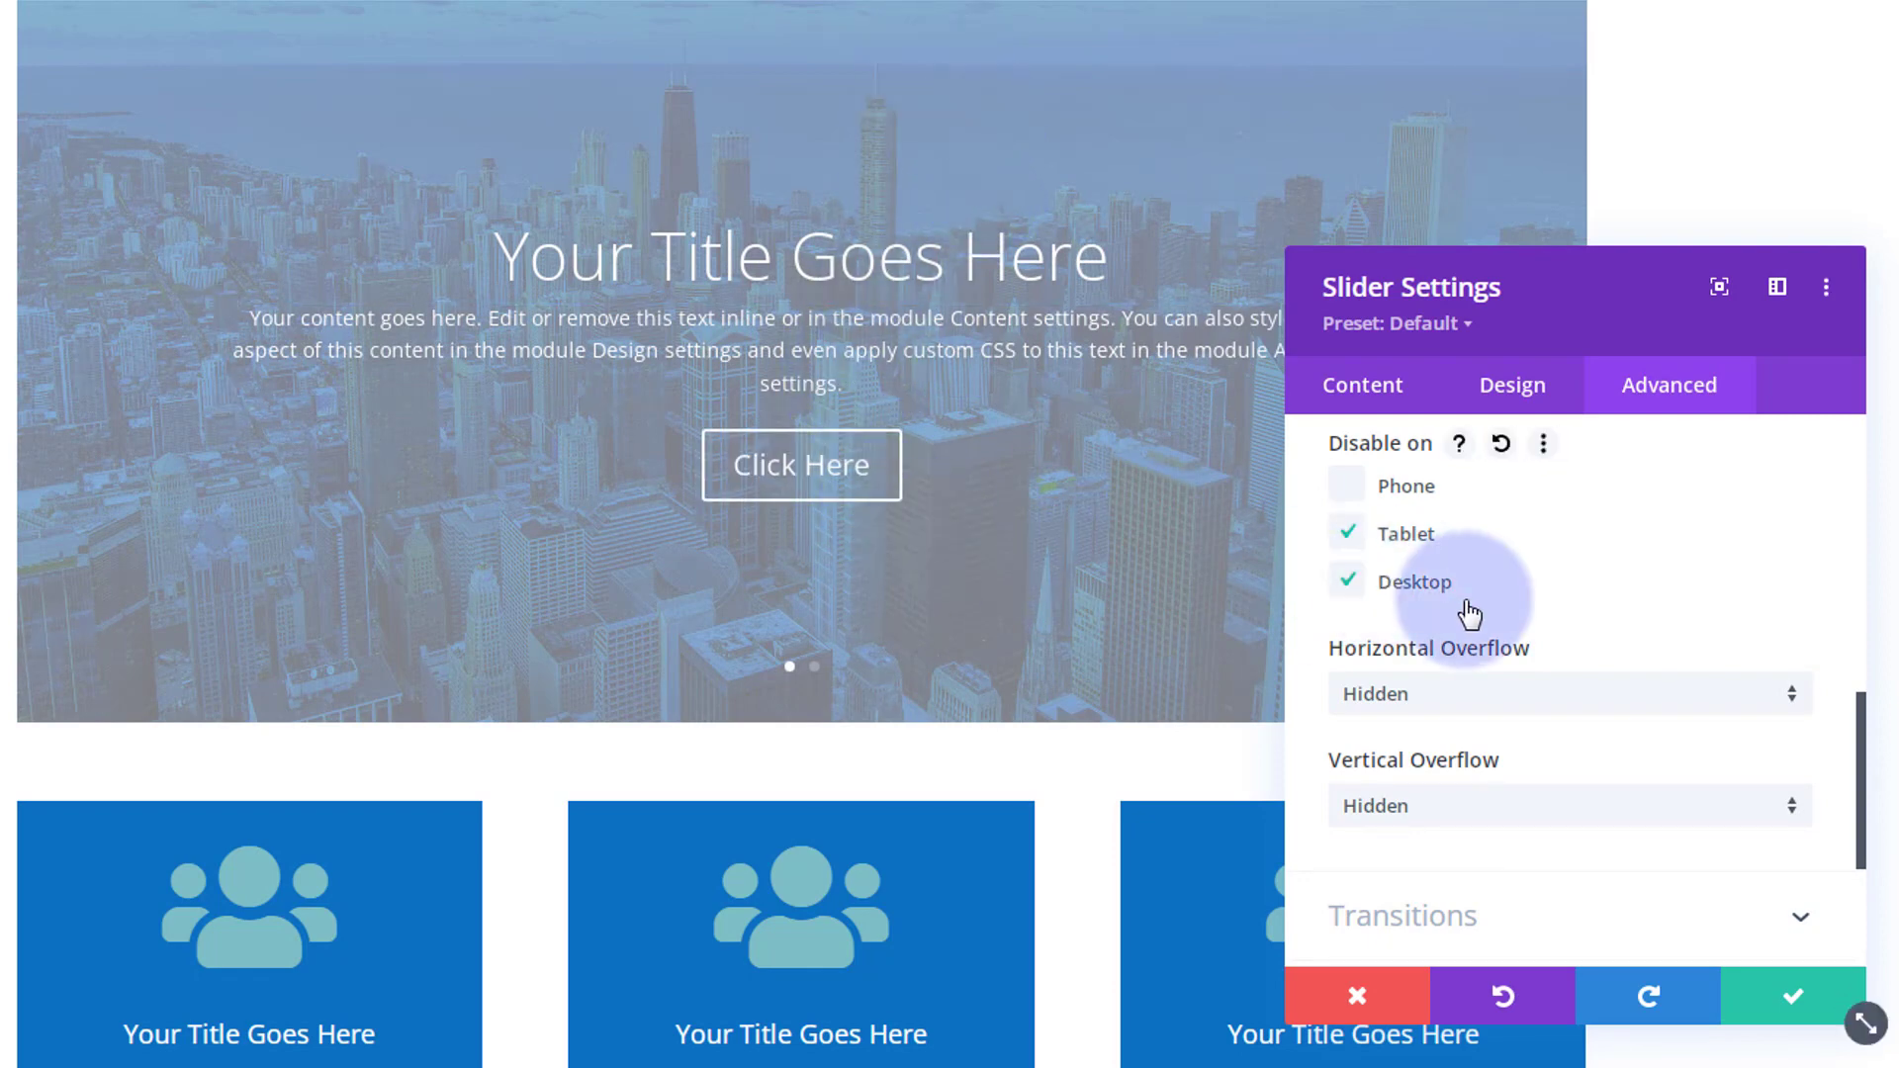
{"action": "left_click", "coordinate": [1513, 396]}
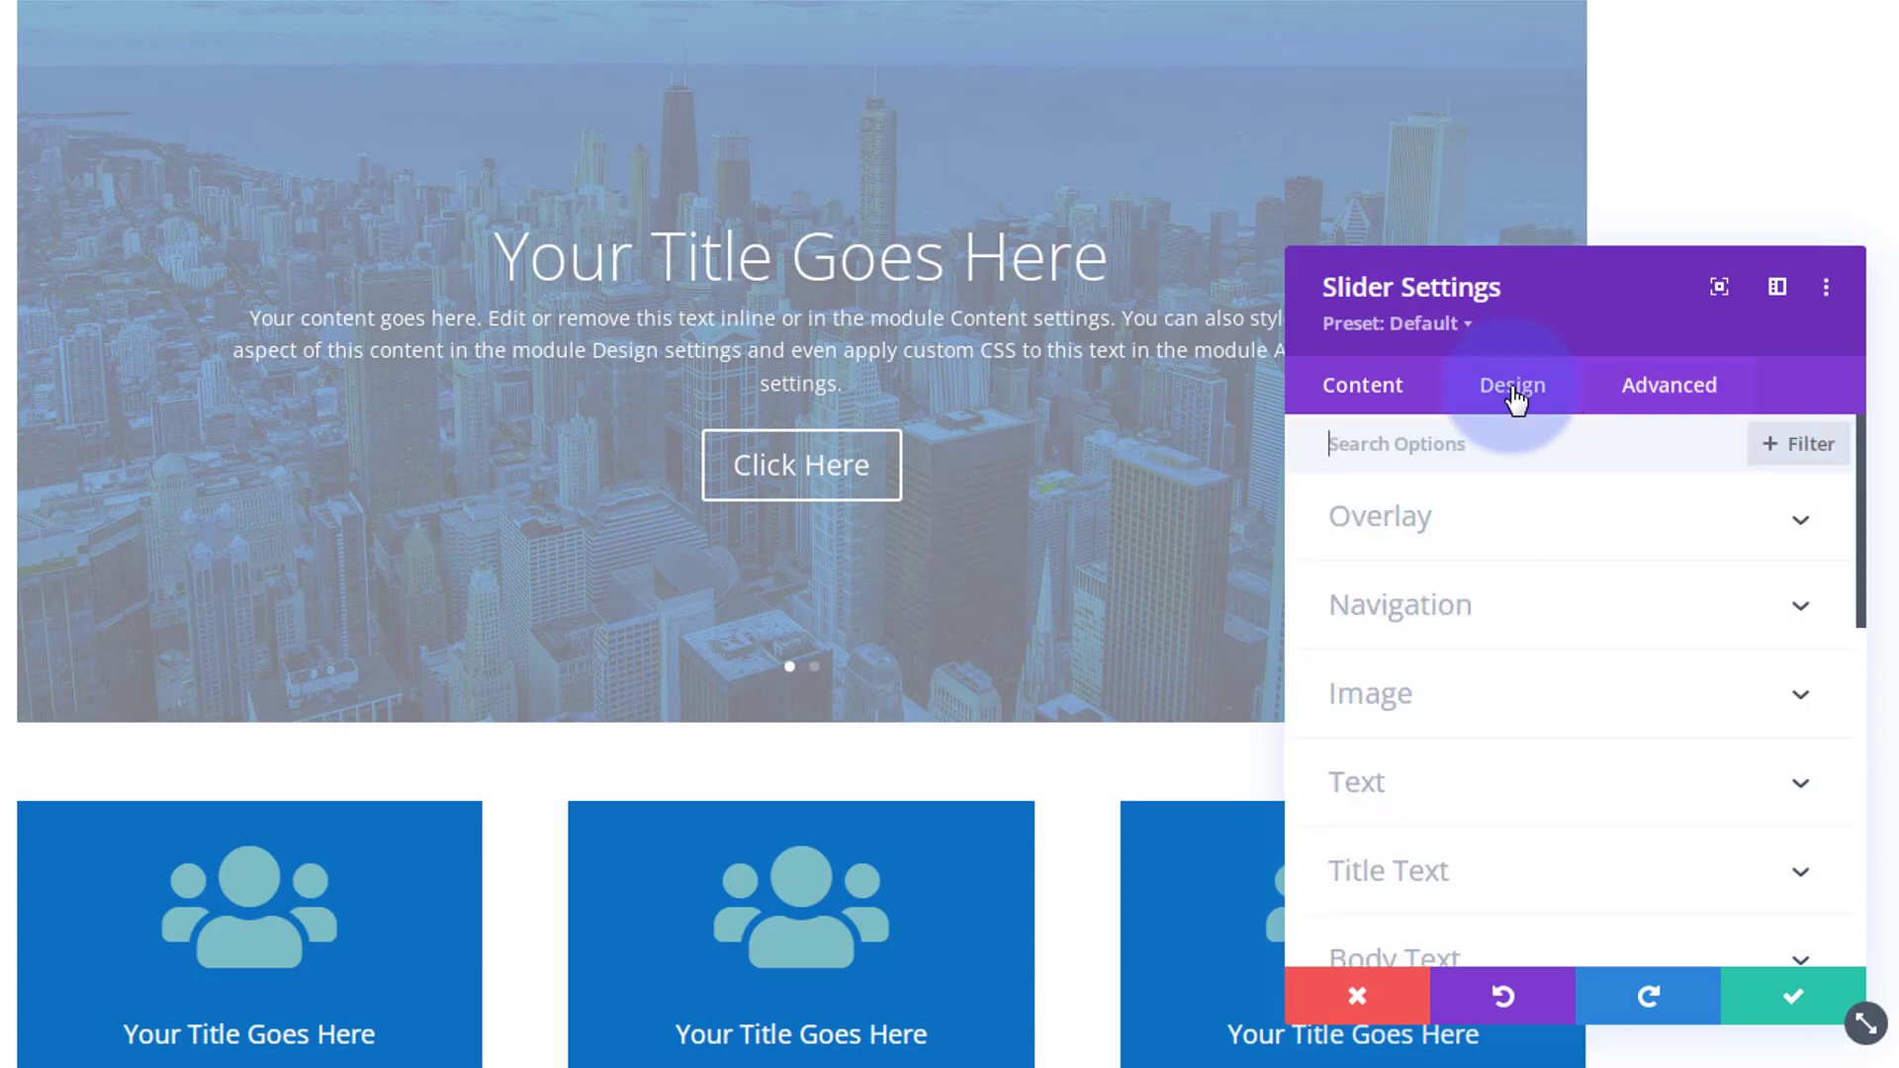
Turn on per-device padding in the slider's Spacing options and select the phone tab.
{"action": "scroll", "coordinate": [1599, 627], "scroll_direction": "down", "scroll_amount": 3}
{"action": "scroll", "coordinate": [1604, 628], "scroll_direction": "down", "scroll_amount": 5}
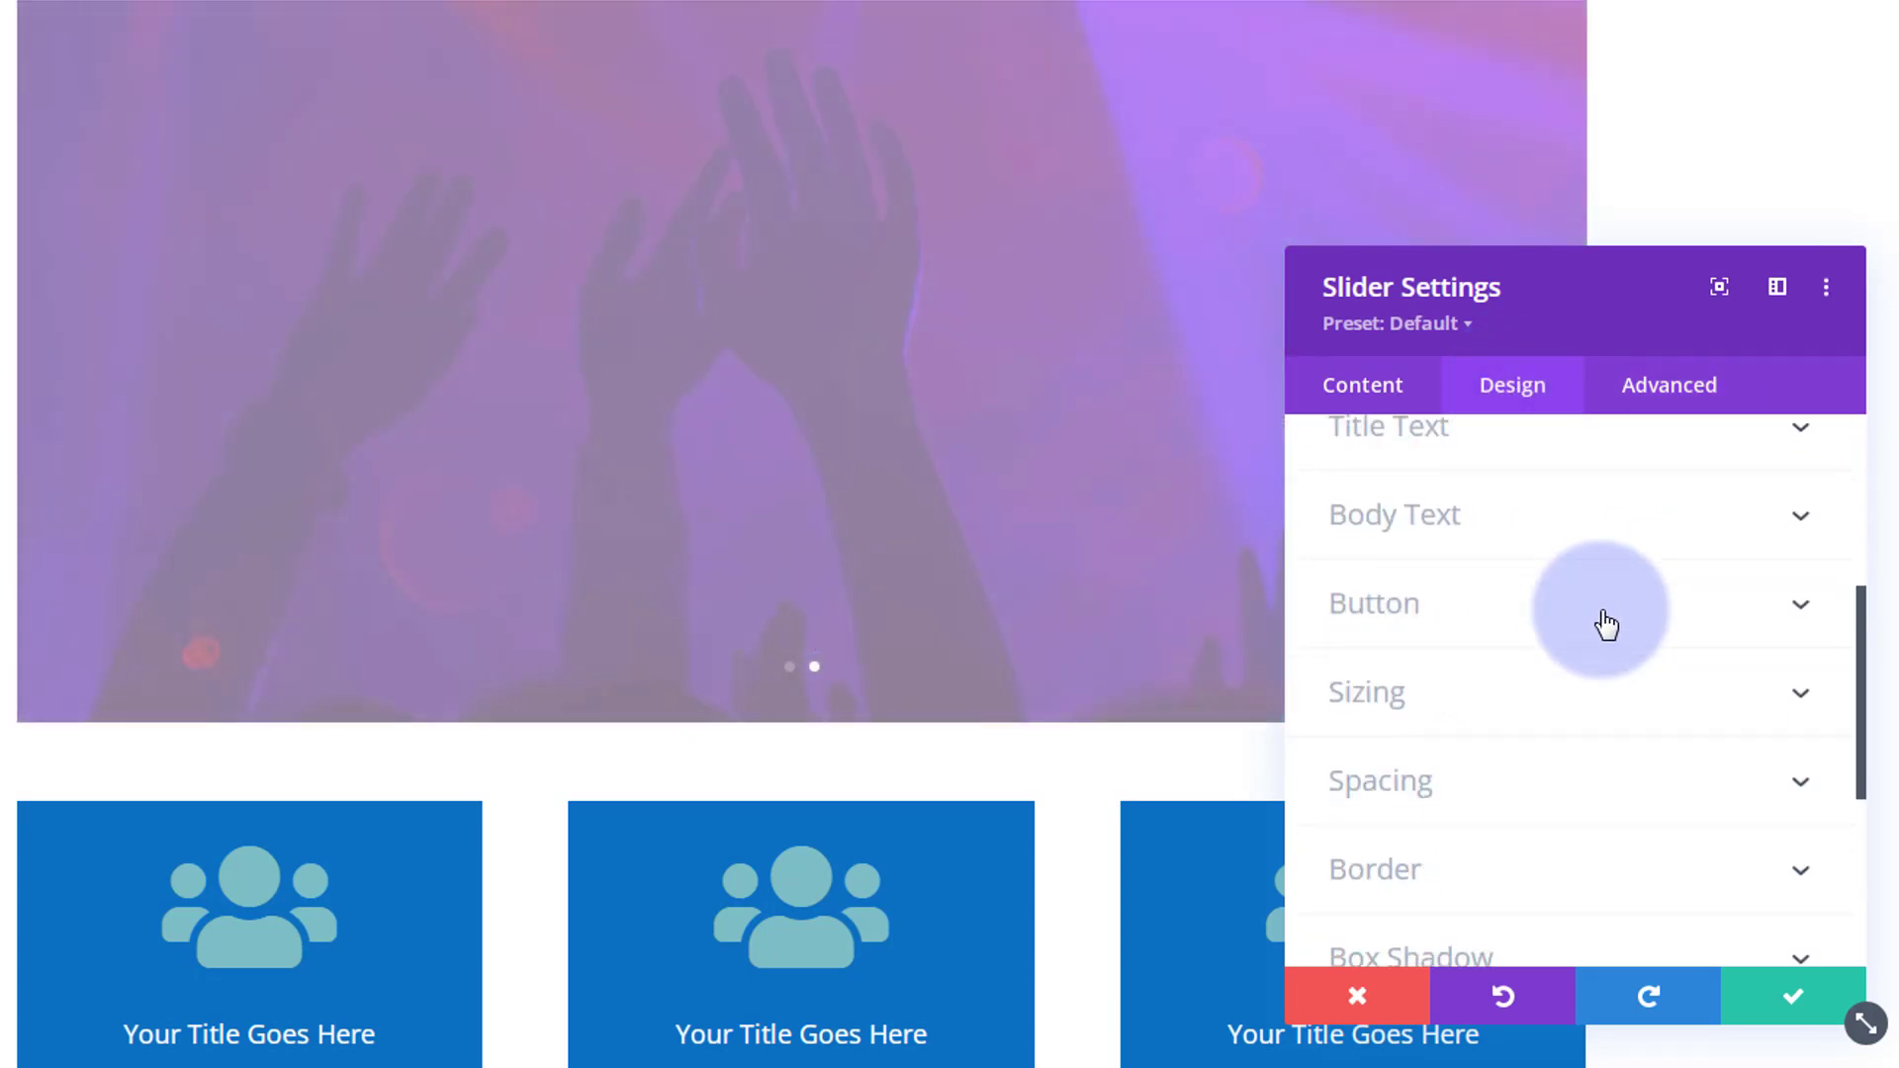
{"action": "left_click", "coordinate": [1590, 655]}
{"action": "scroll", "coordinate": [1594, 661], "scroll_direction": "down", "scroll_amount": 2}
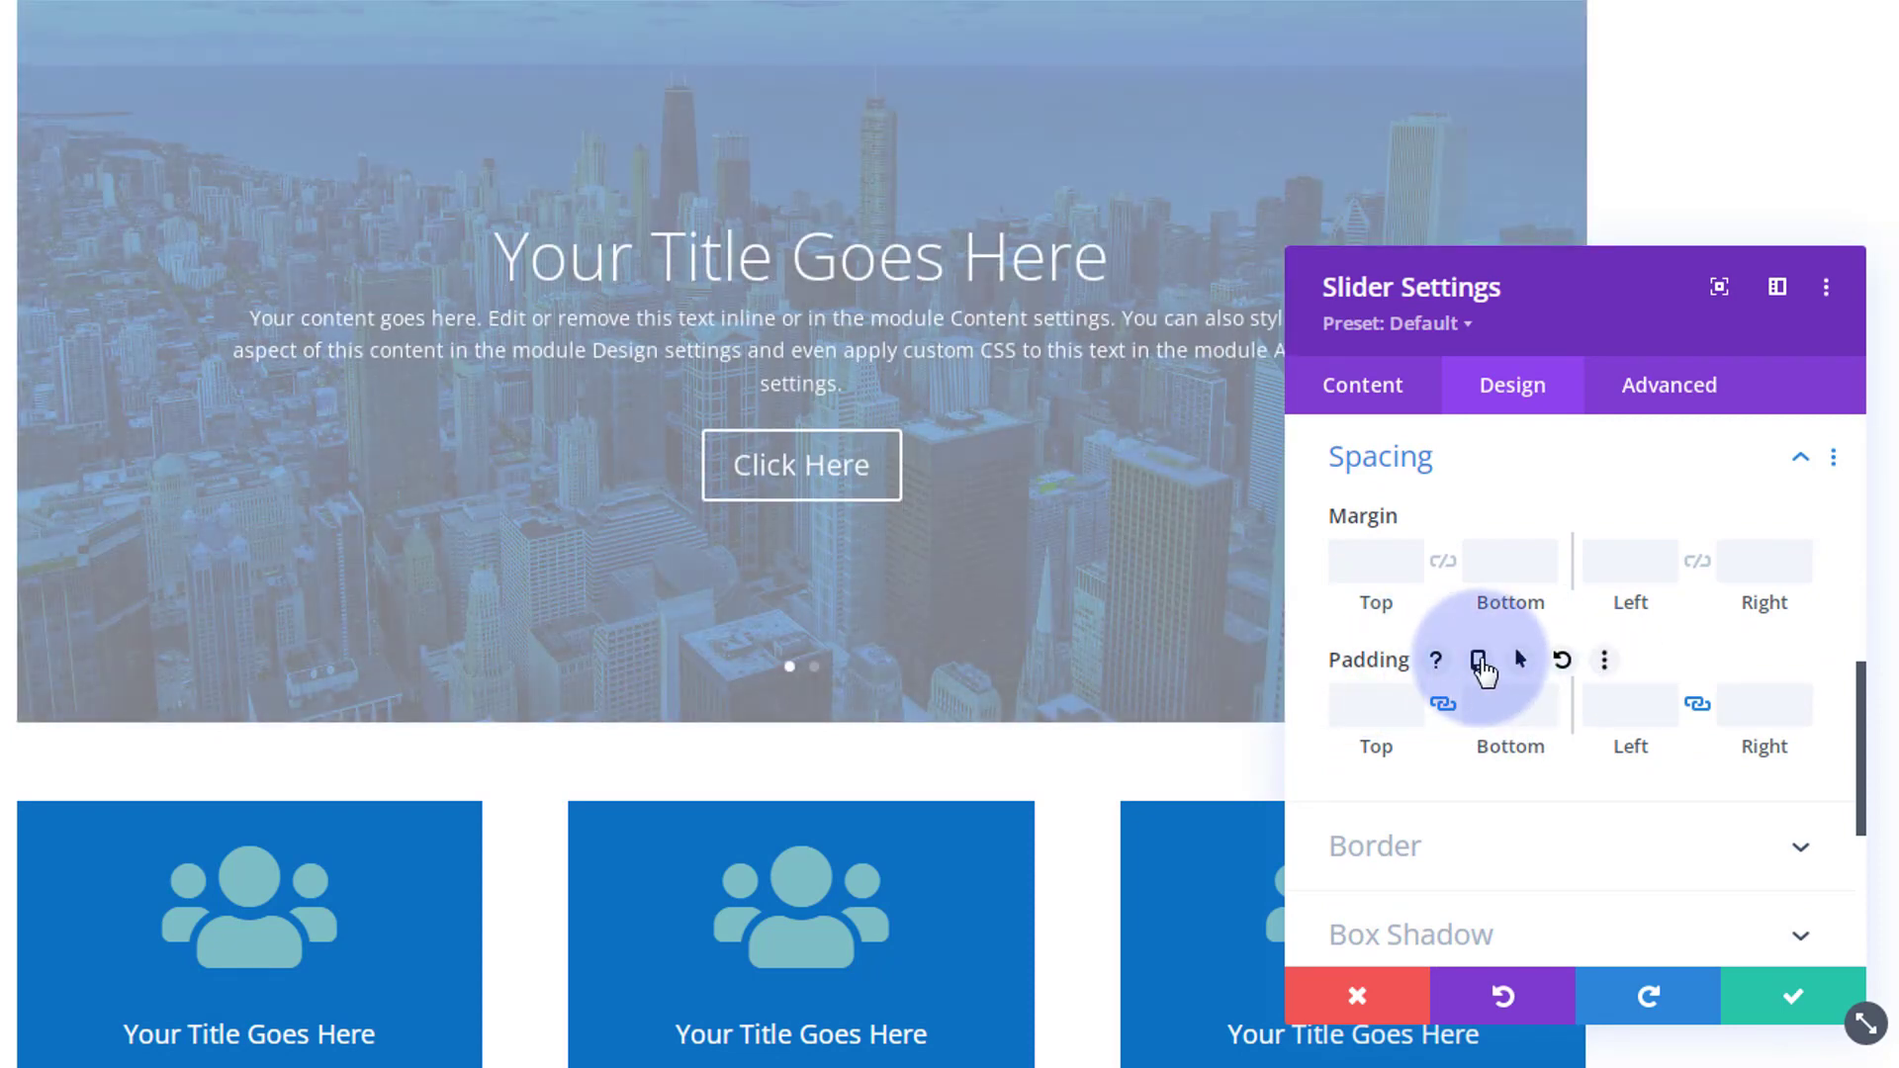
{"action": "left_click", "coordinate": [1479, 661]}
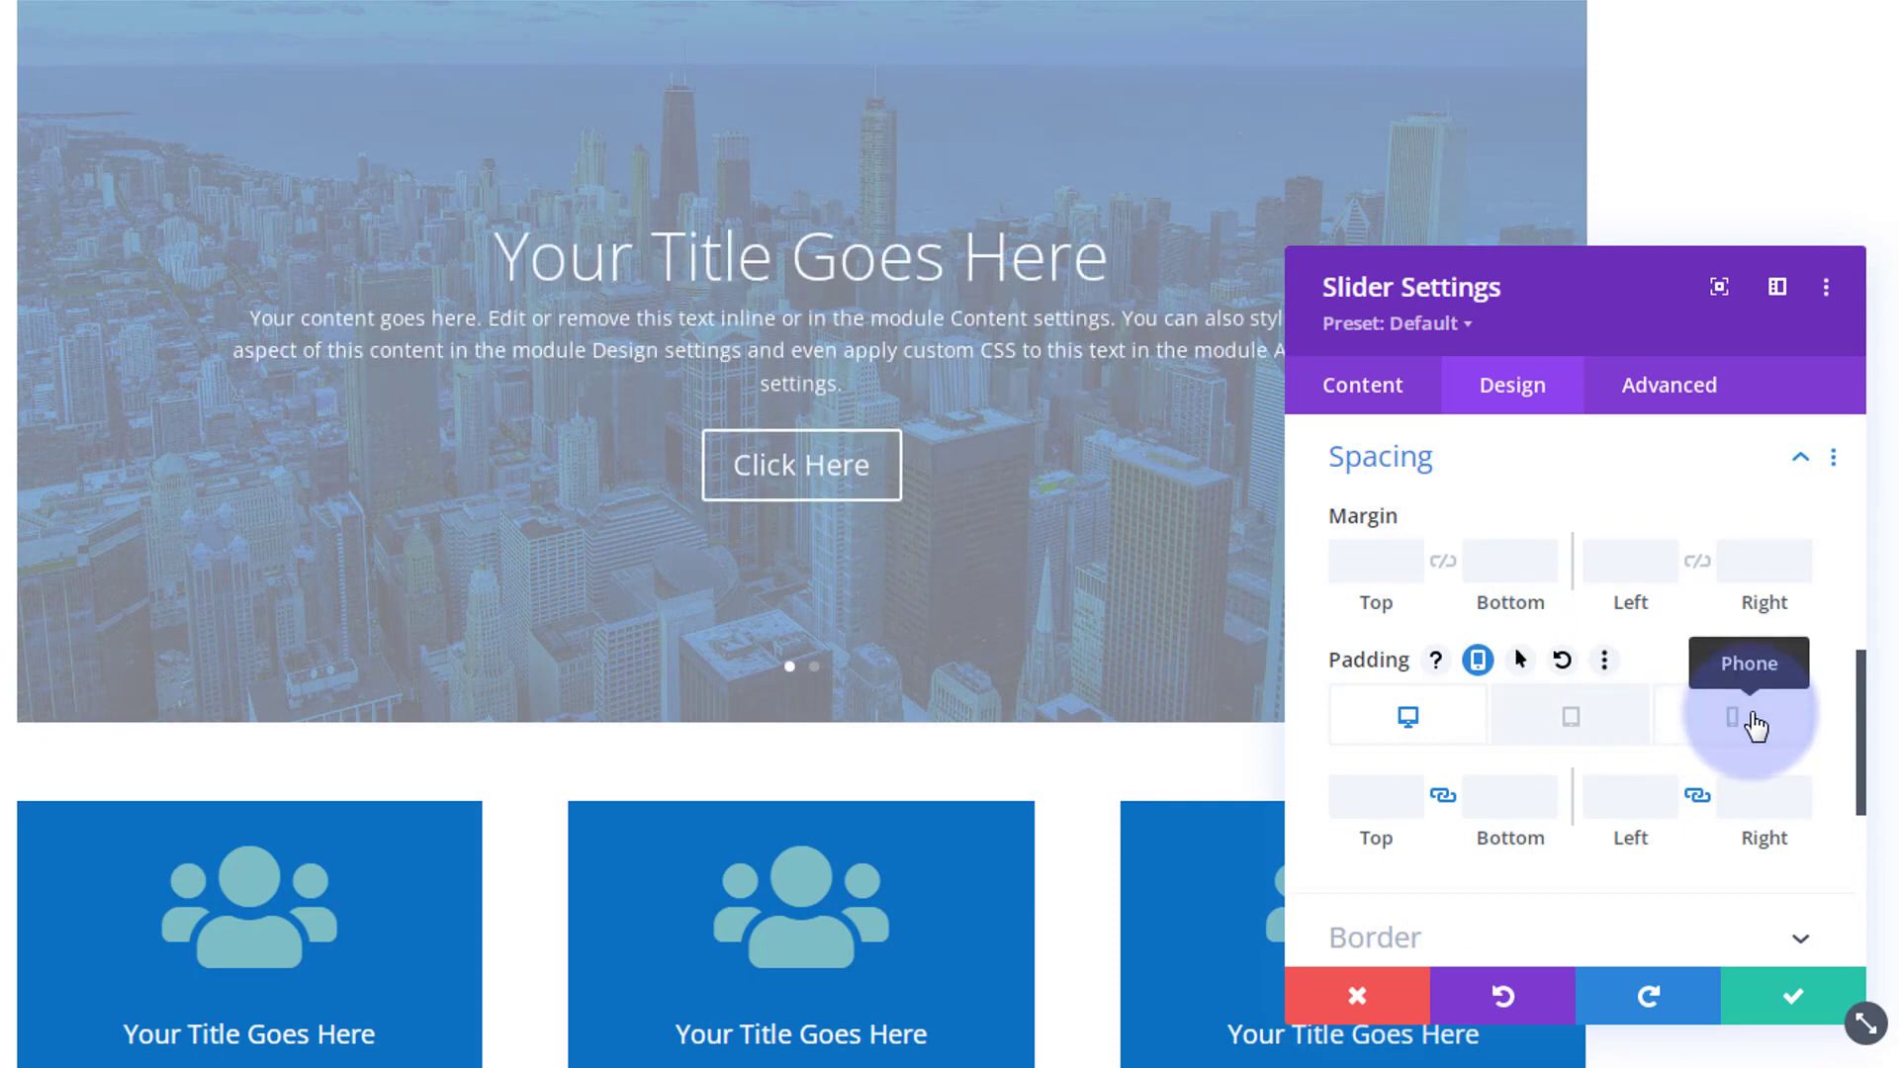
{"action": "left_click", "coordinate": [1754, 727]}
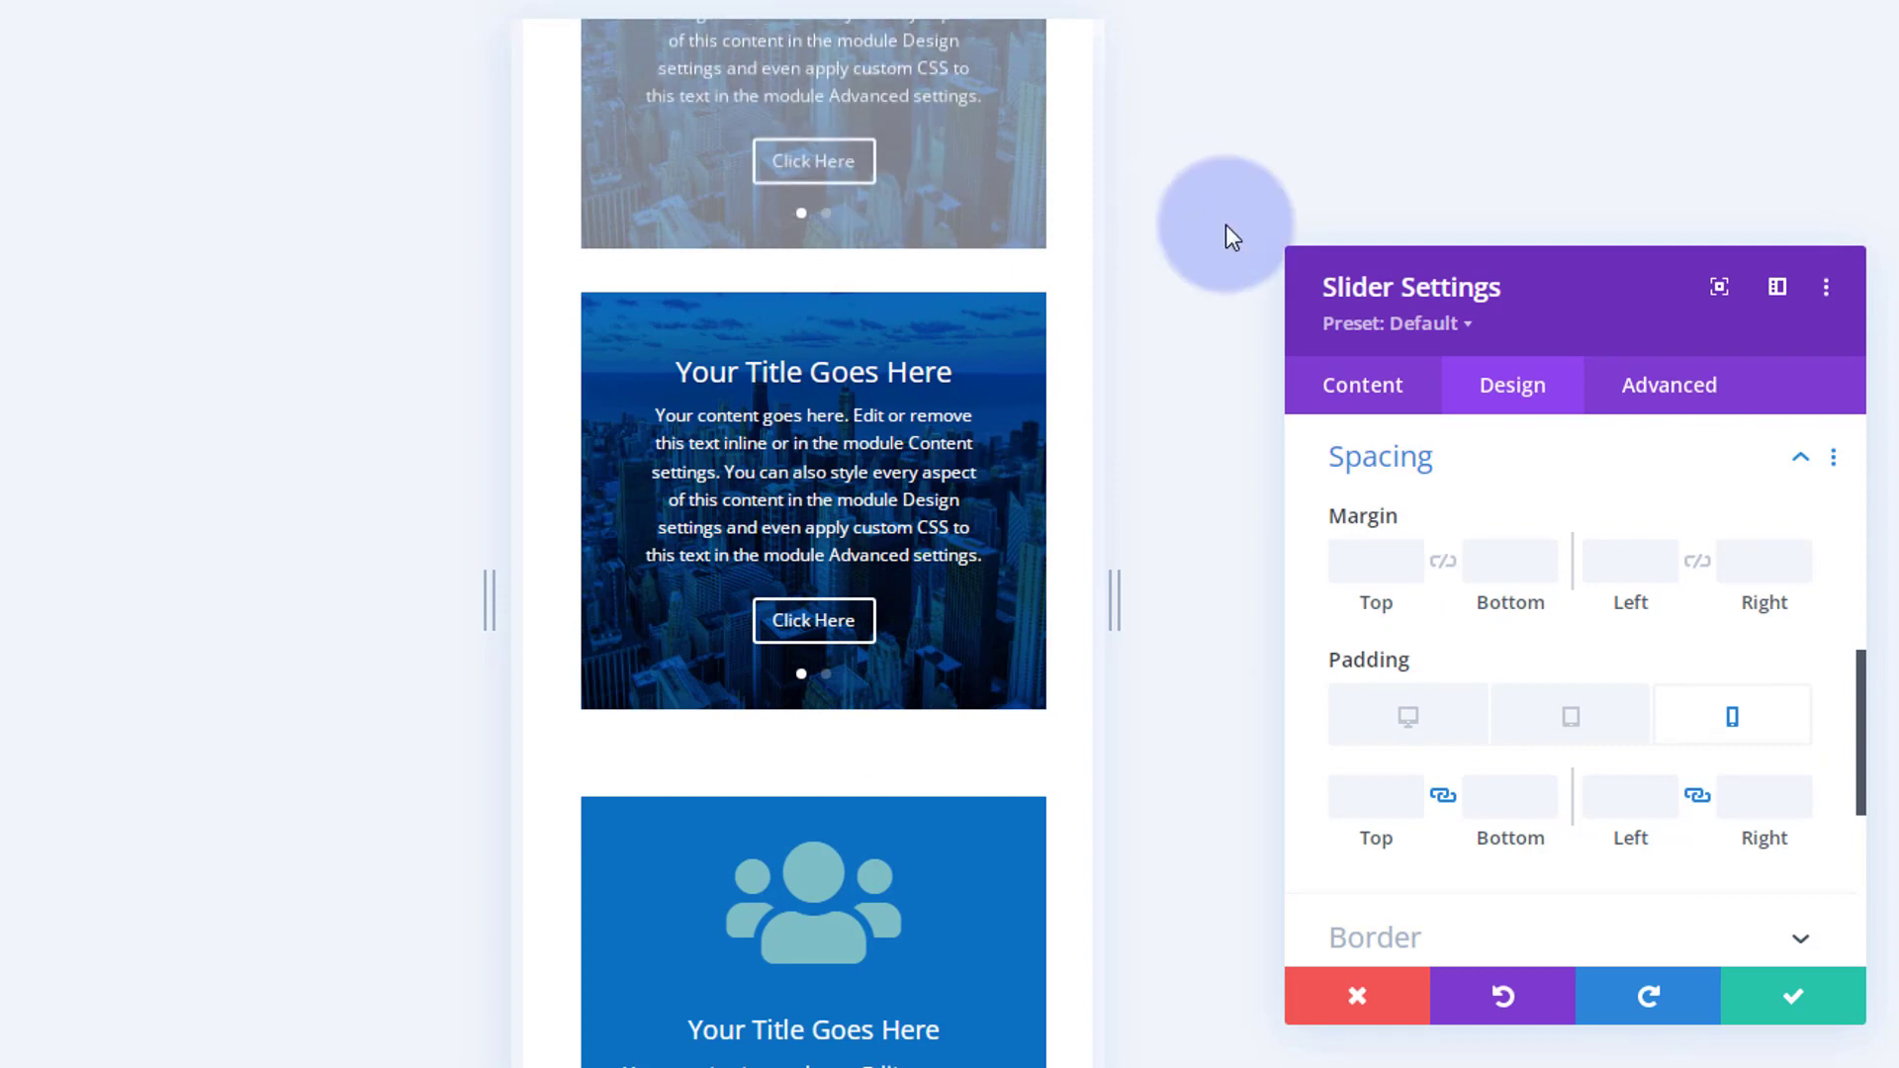
{"action": "scroll", "coordinate": [1226, 289], "scroll_direction": "down", "scroll_amount": 2}
{"action": "mouse_move", "coordinate": [1004, 348]}
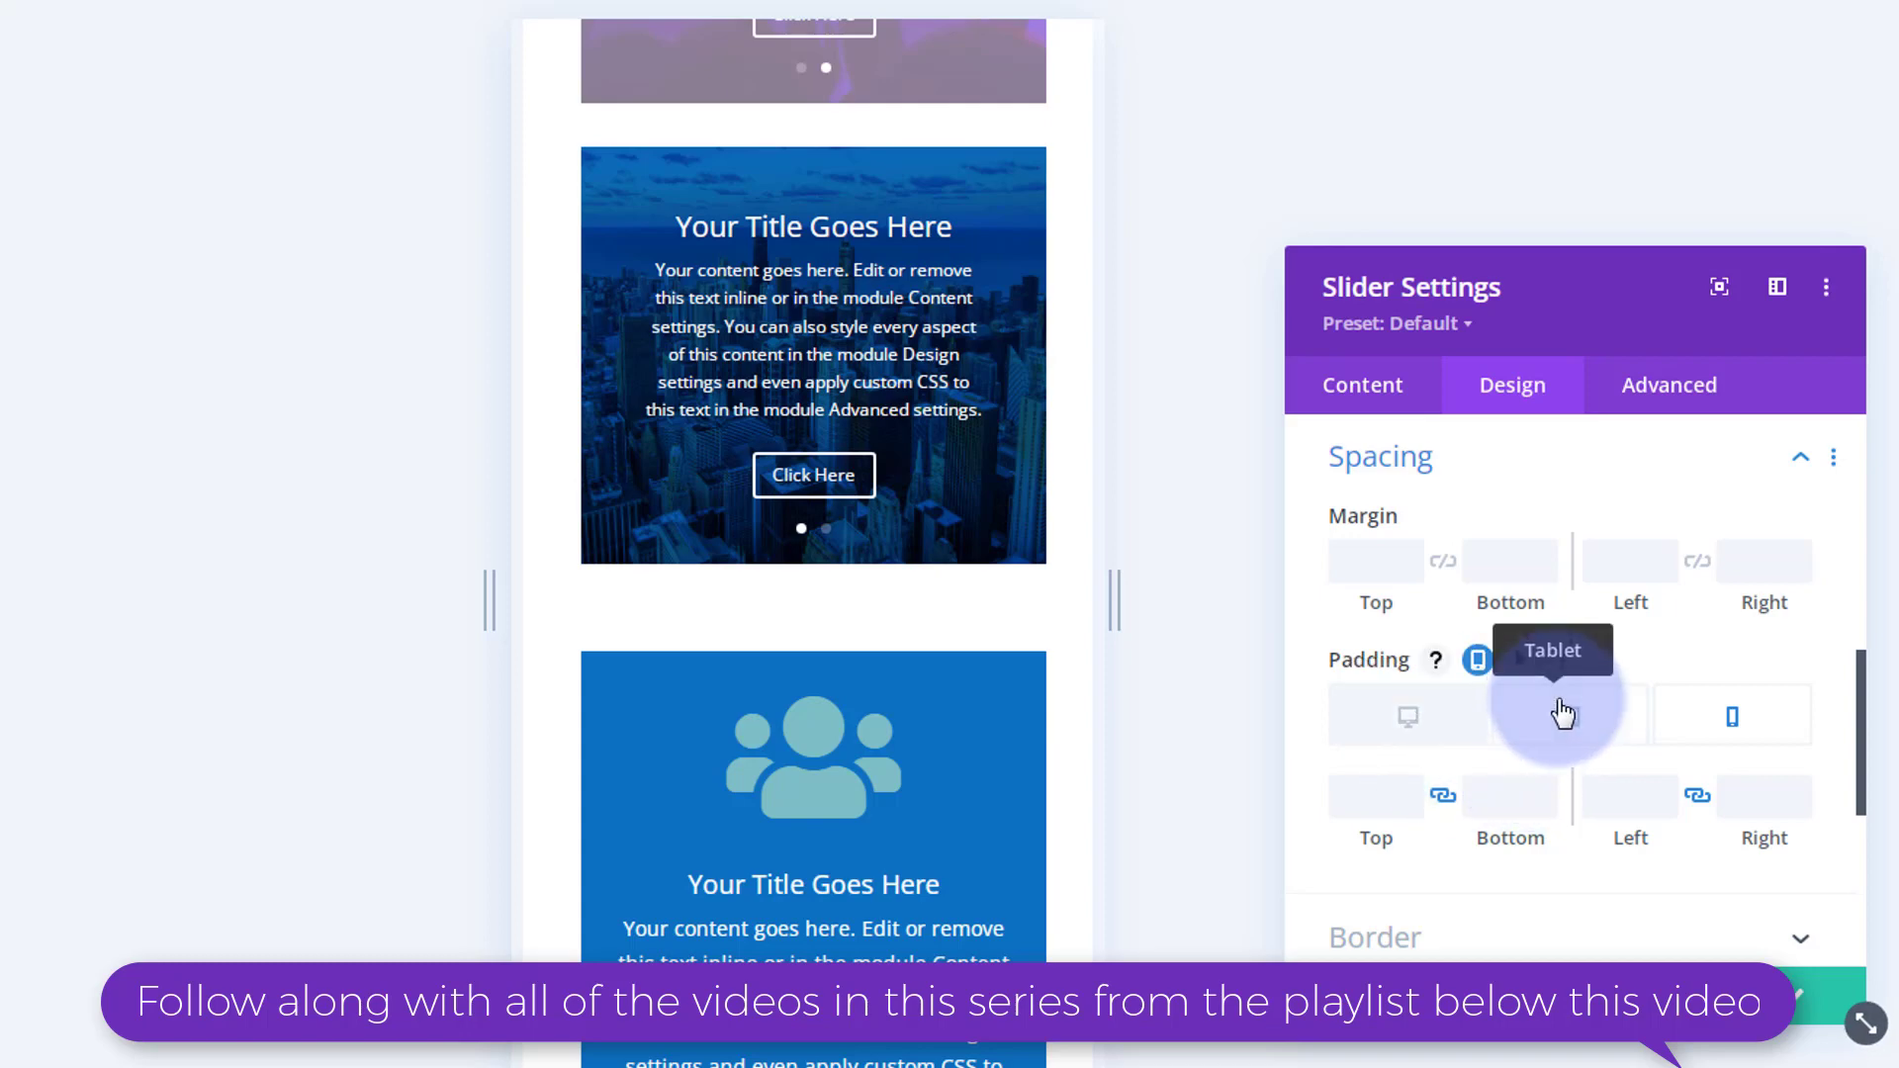
Set the slider's phone padding to 15px top/bottom and 5px left/right.
{"action": "left_click", "coordinate": [1377, 793]}
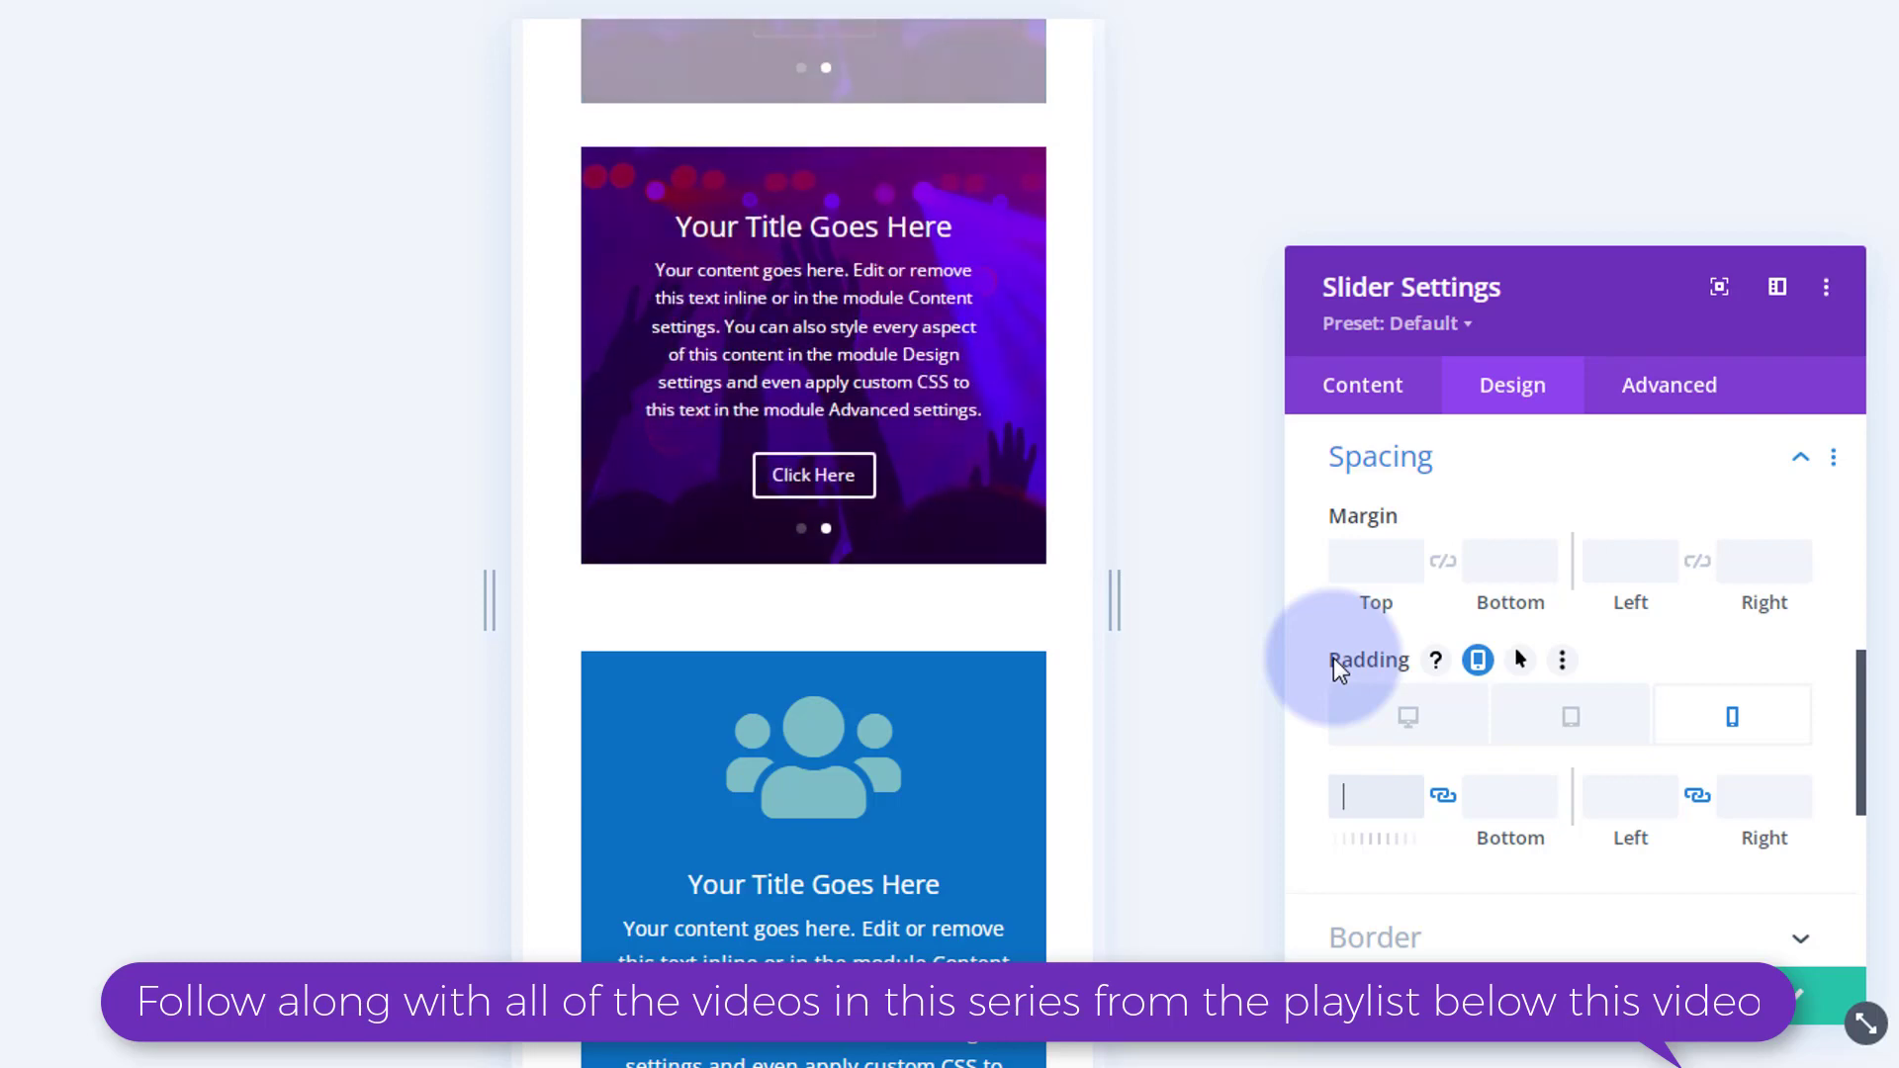
{"action": "type", "text": "15px"}
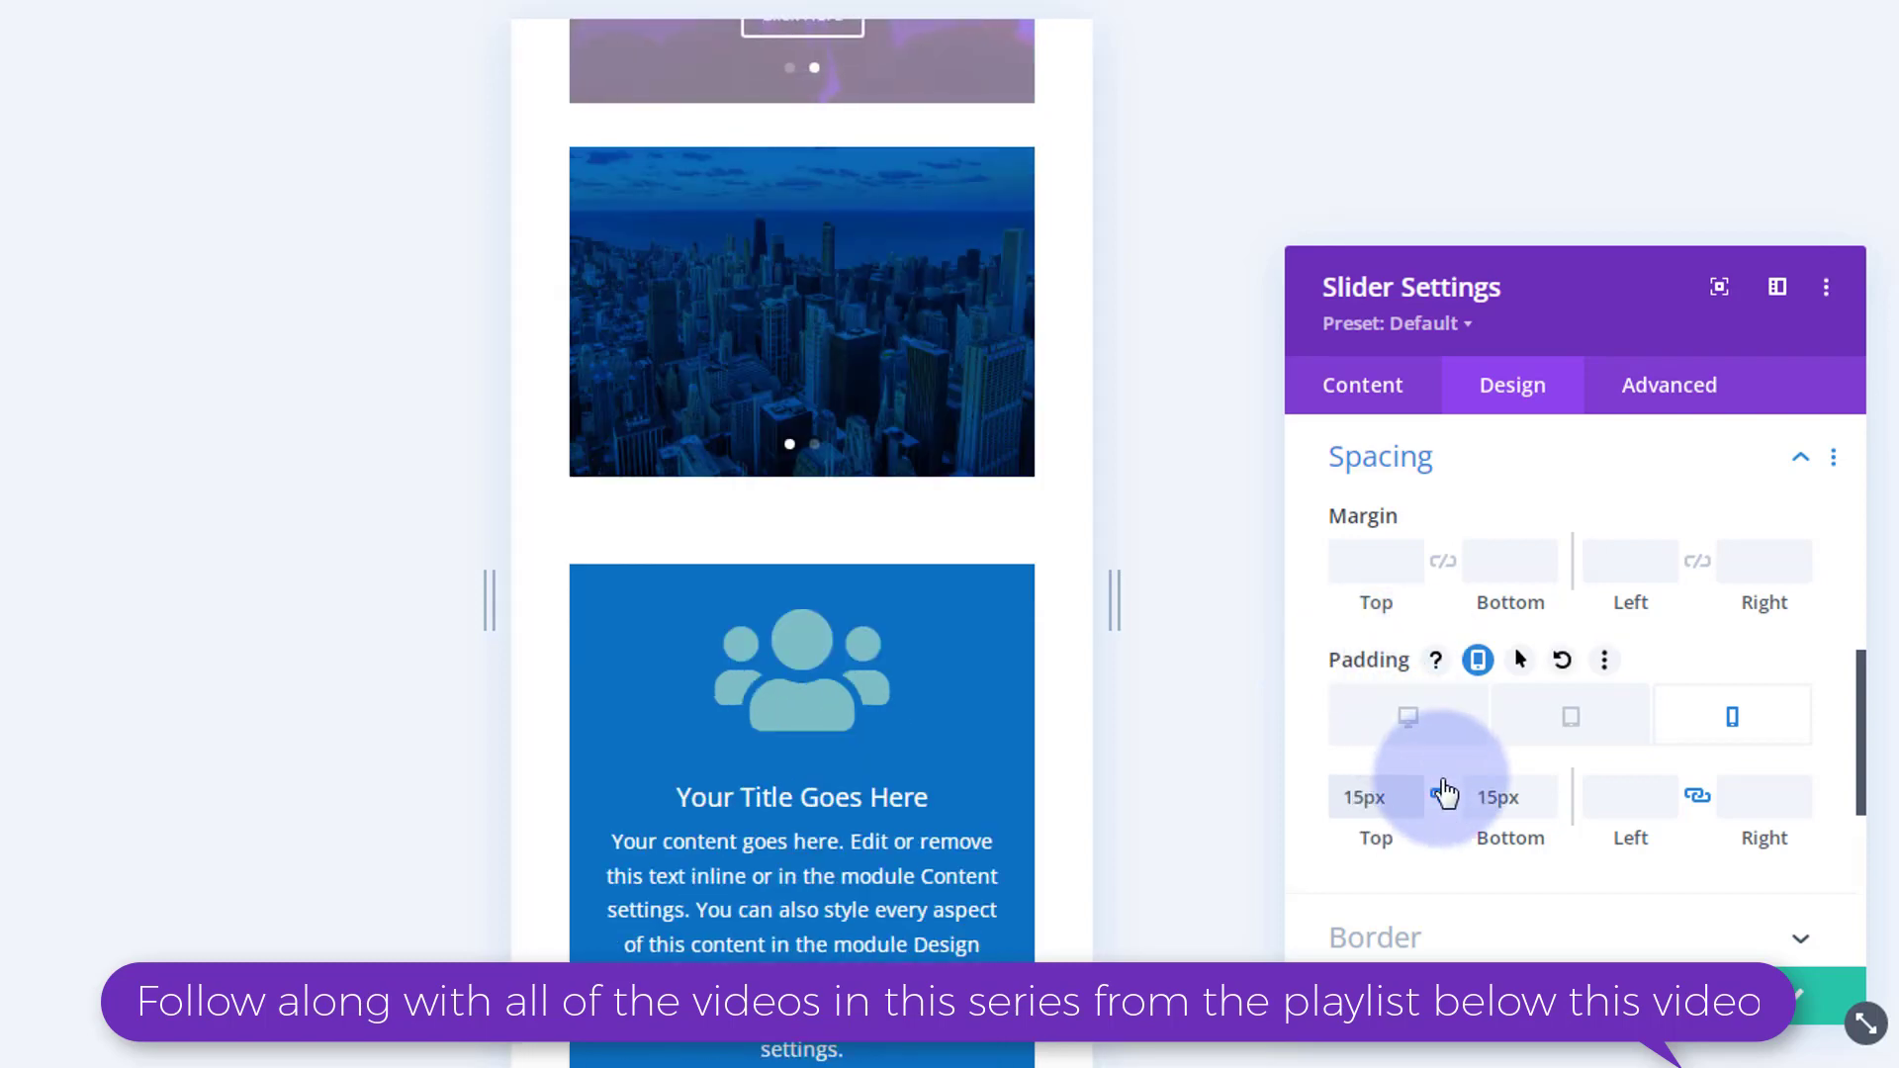
{"action": "left_click", "coordinate": [1632, 796]}
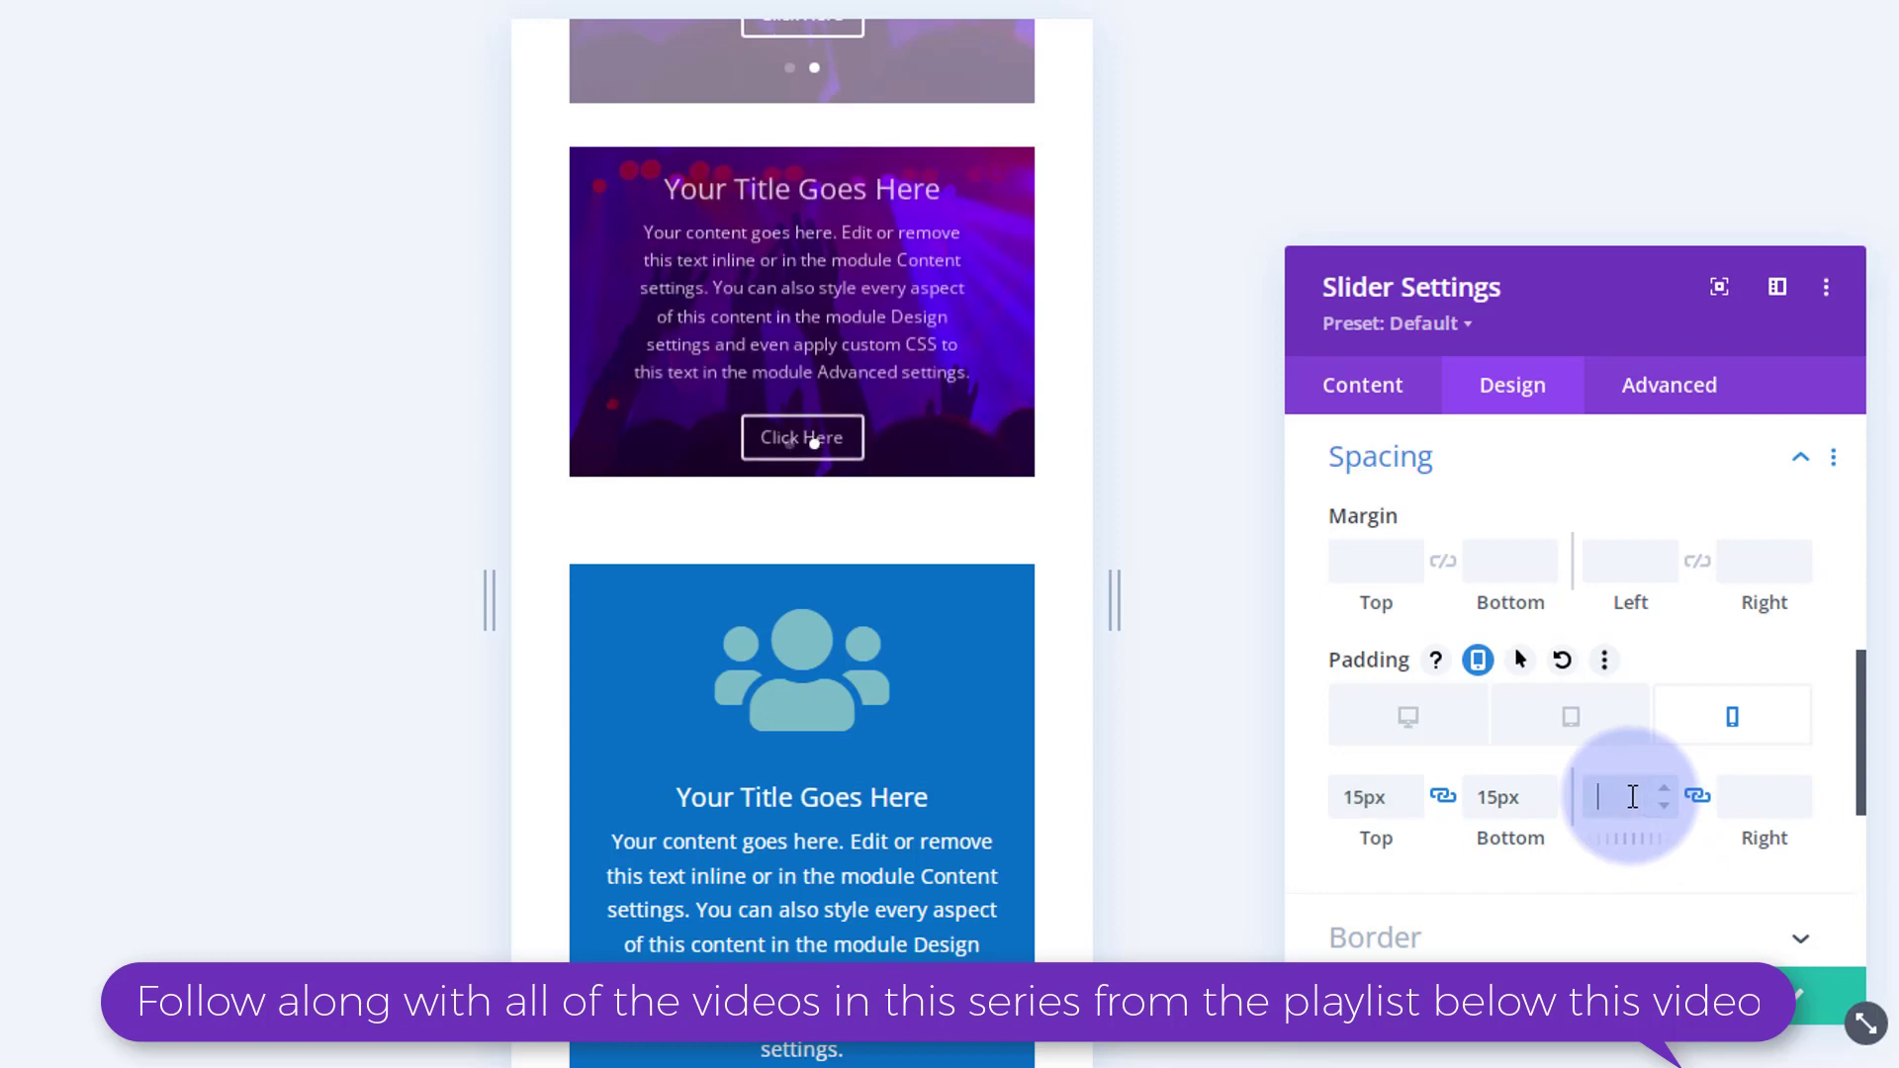
{"action": "type", "text": "5px"}
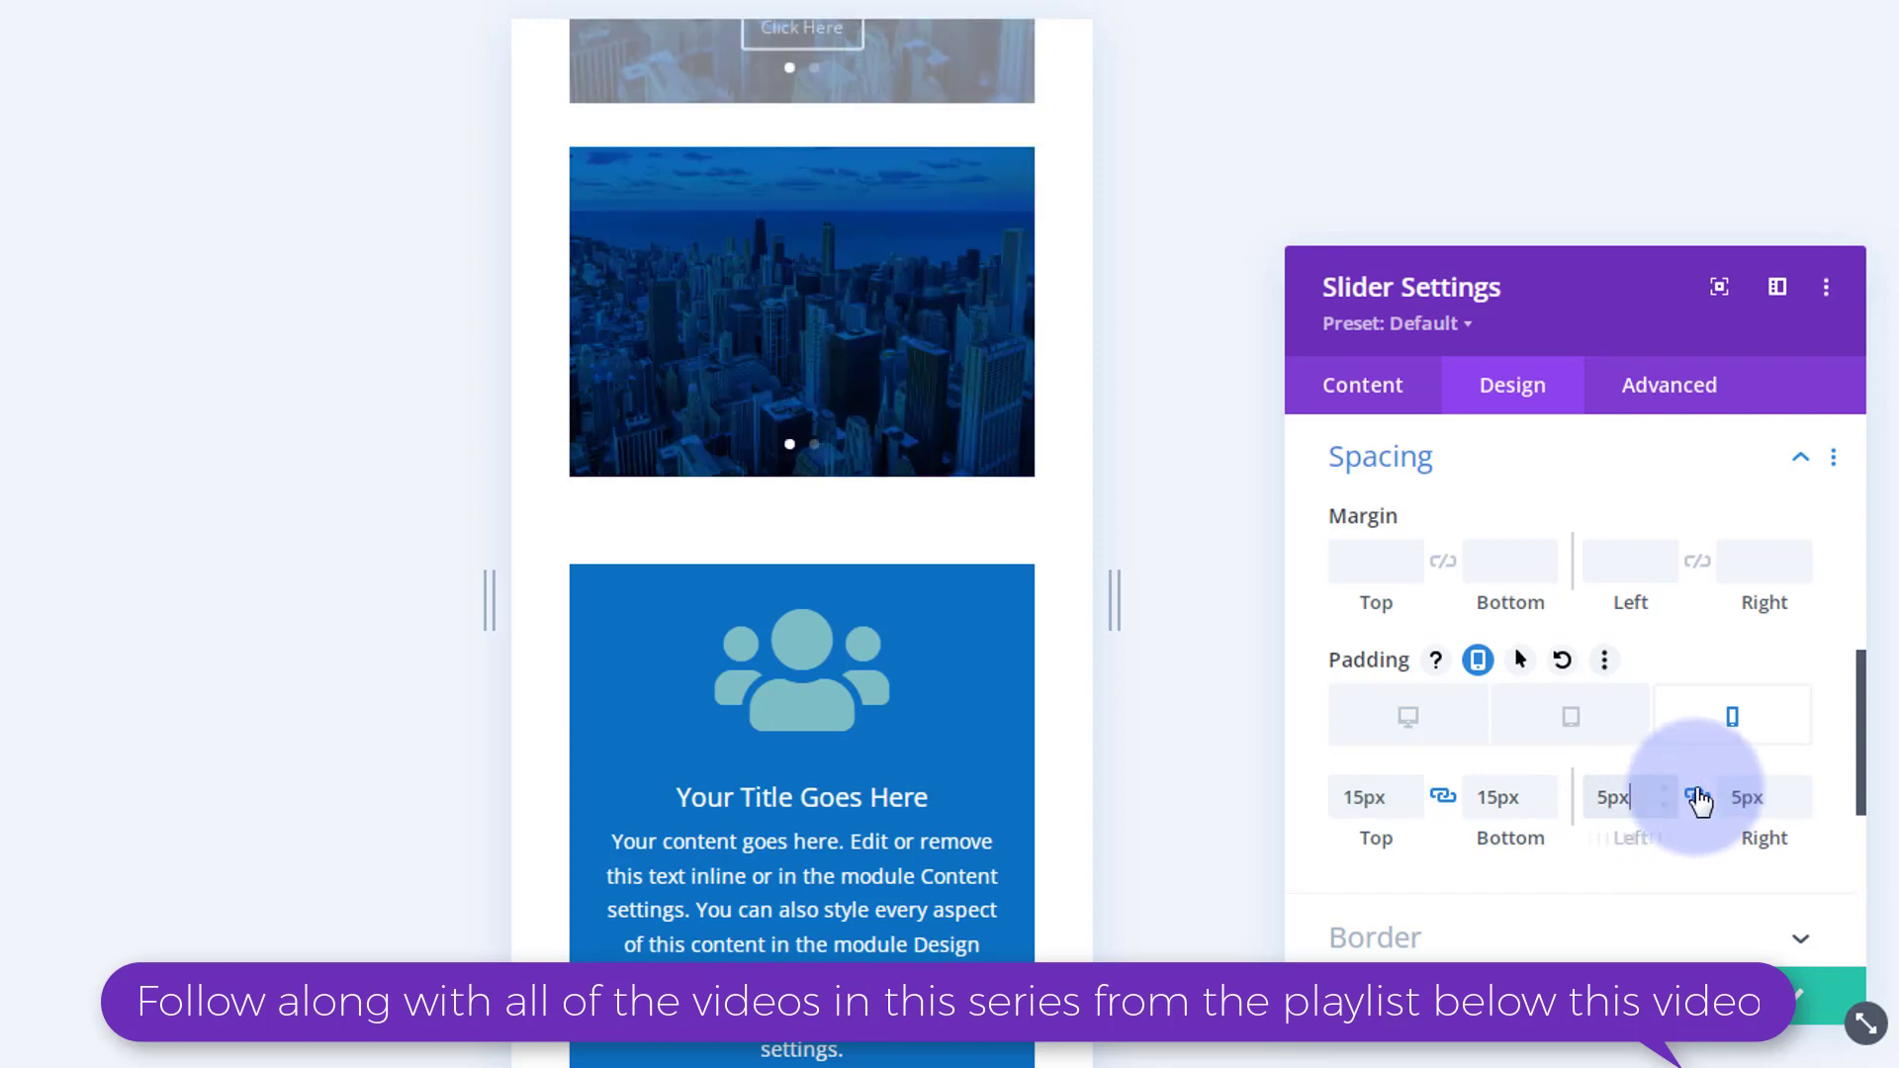
{"action": "left_click", "coordinate": [1695, 797]}
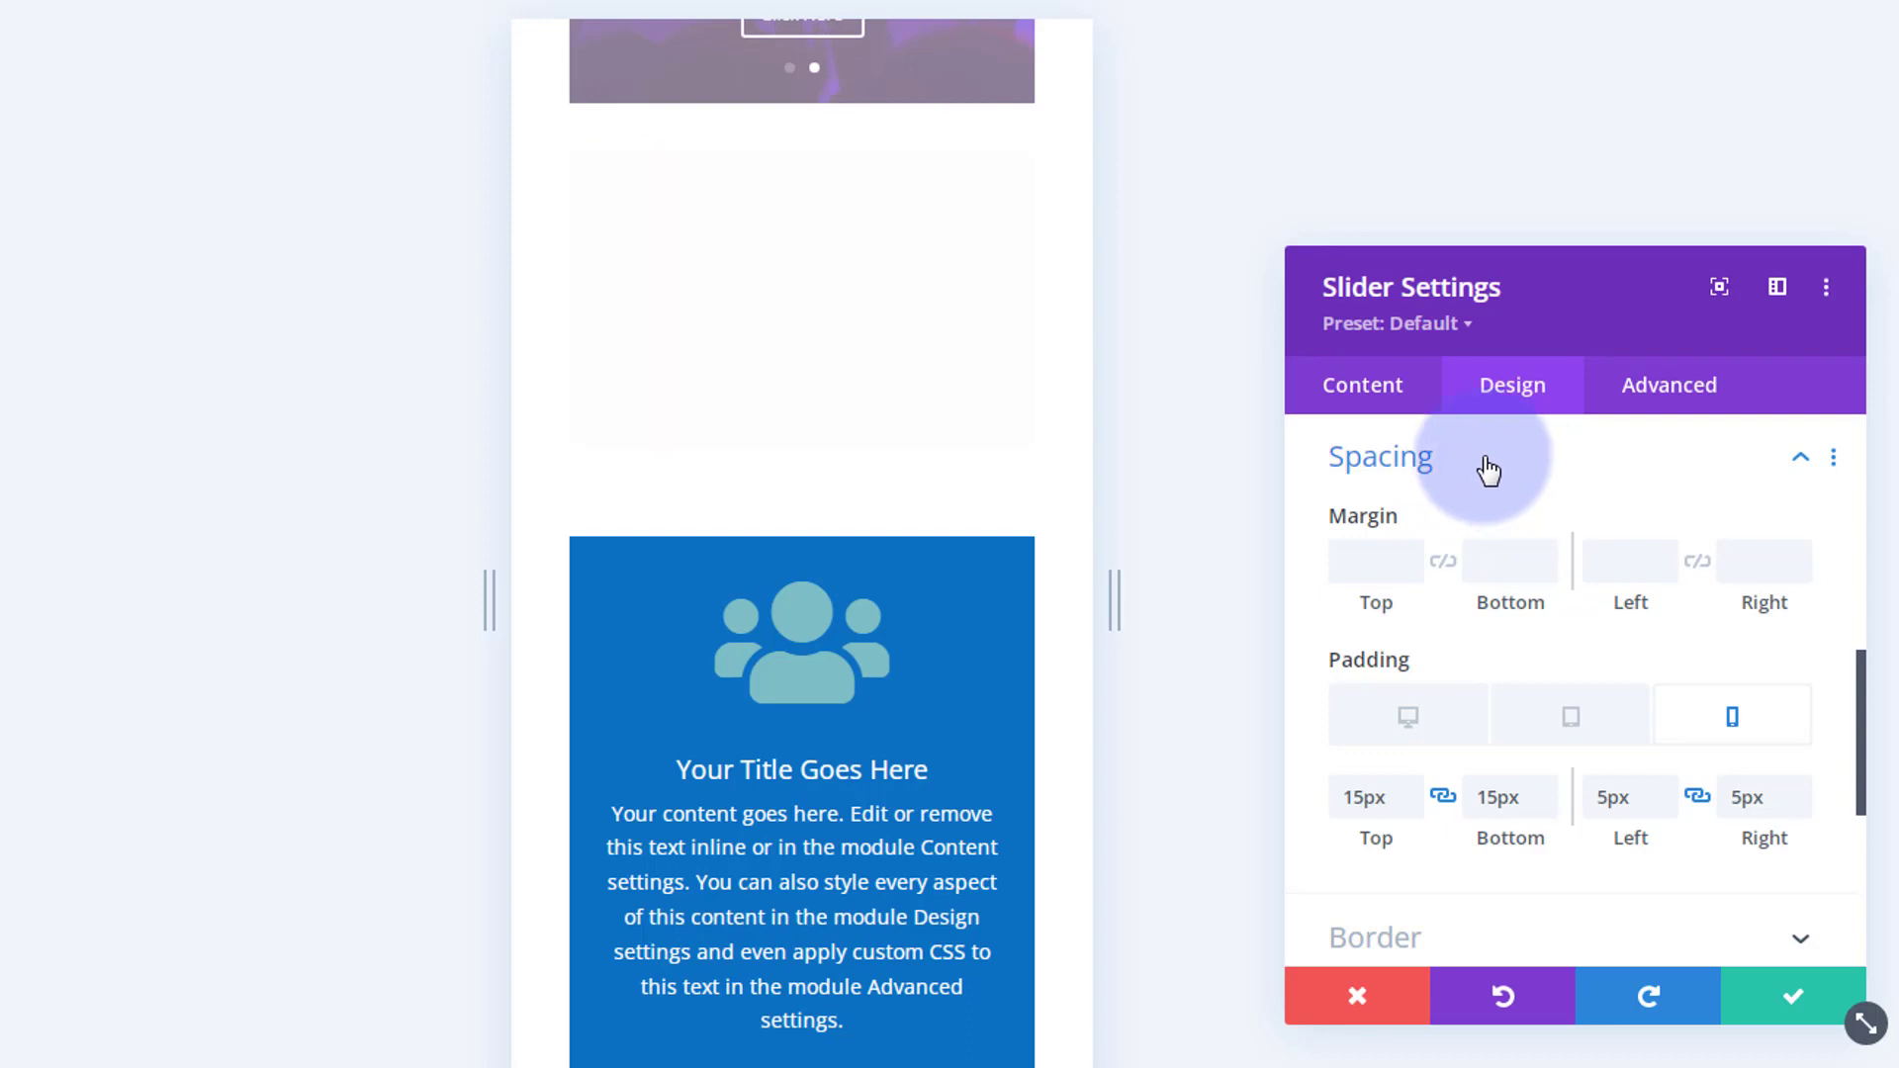
{"action": "left_click", "coordinate": [1370, 391]}
Remove the second sentence from the first slide's phone body text and save it.
{"action": "left_click", "coordinate": [1389, 463]}
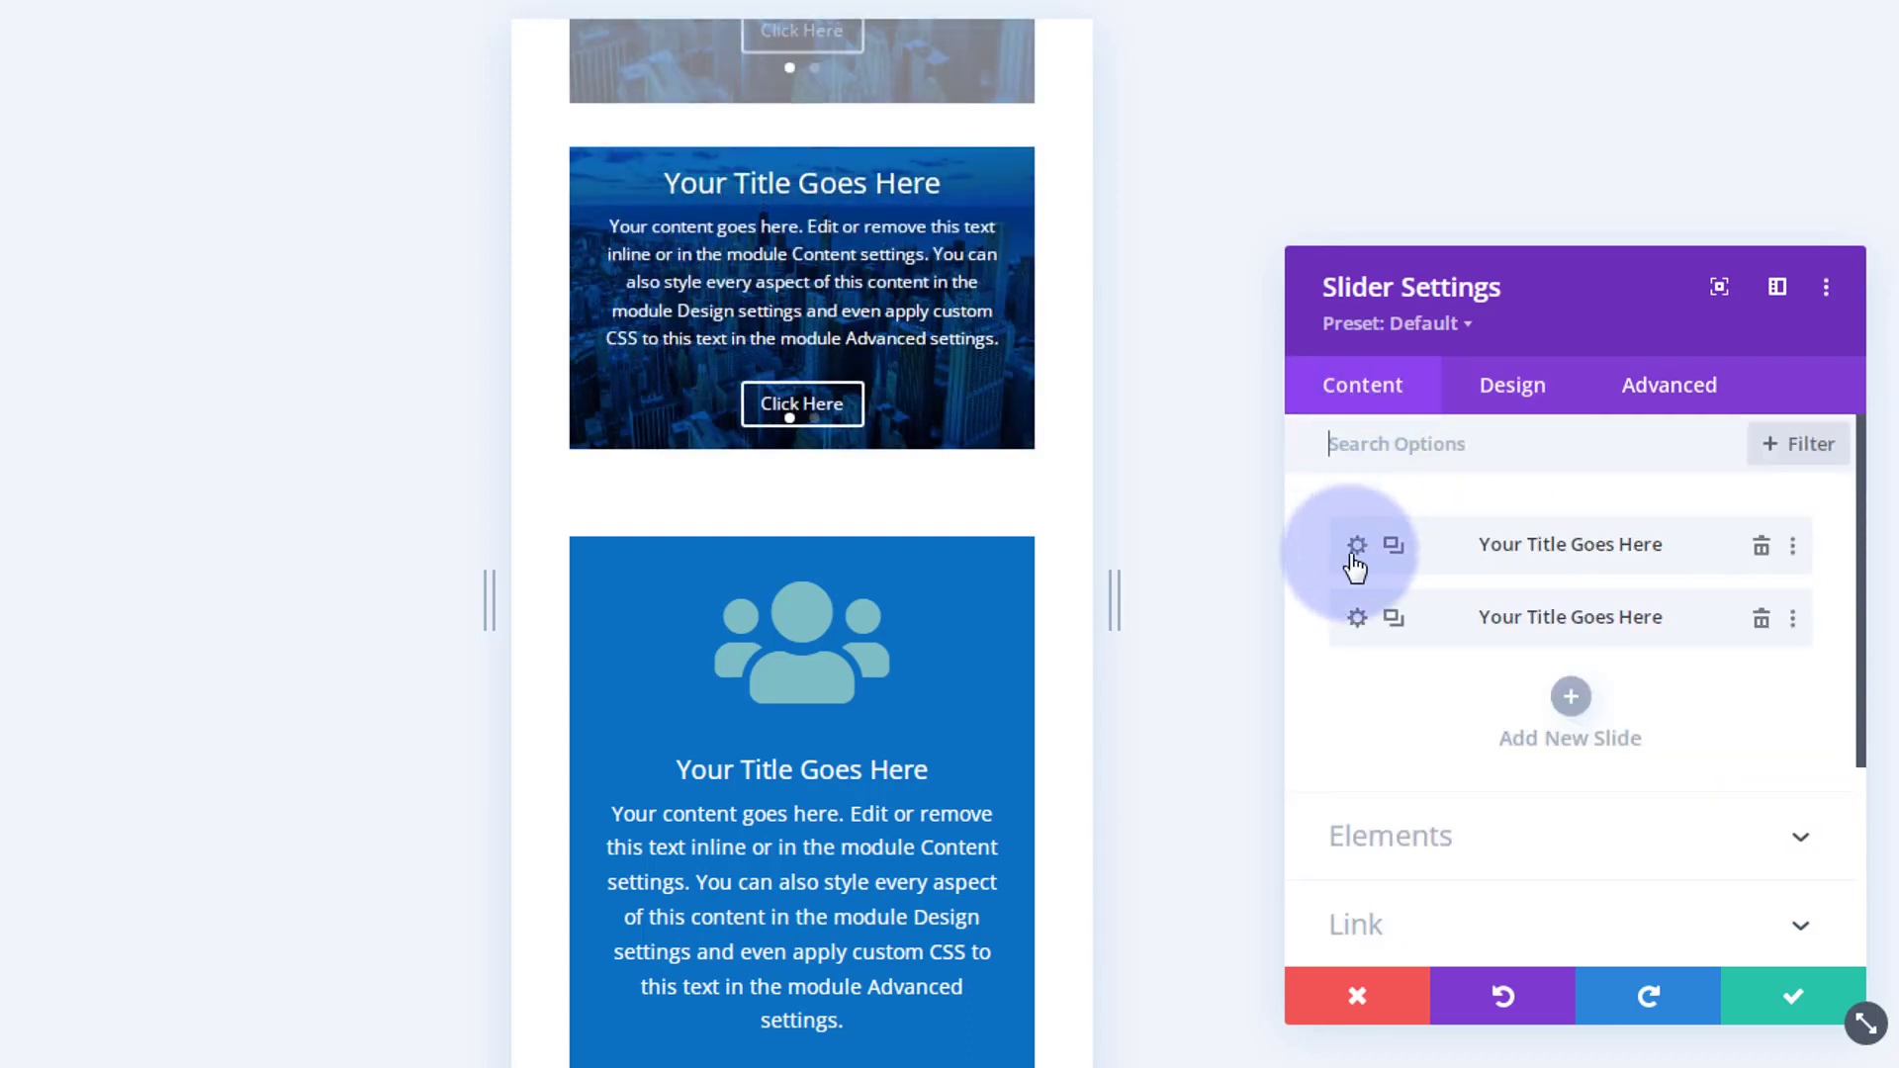
{"action": "left_click", "coordinate": [1357, 546]}
{"action": "scroll", "coordinate": [1375, 698], "scroll_direction": "down", "scroll_amount": 5}
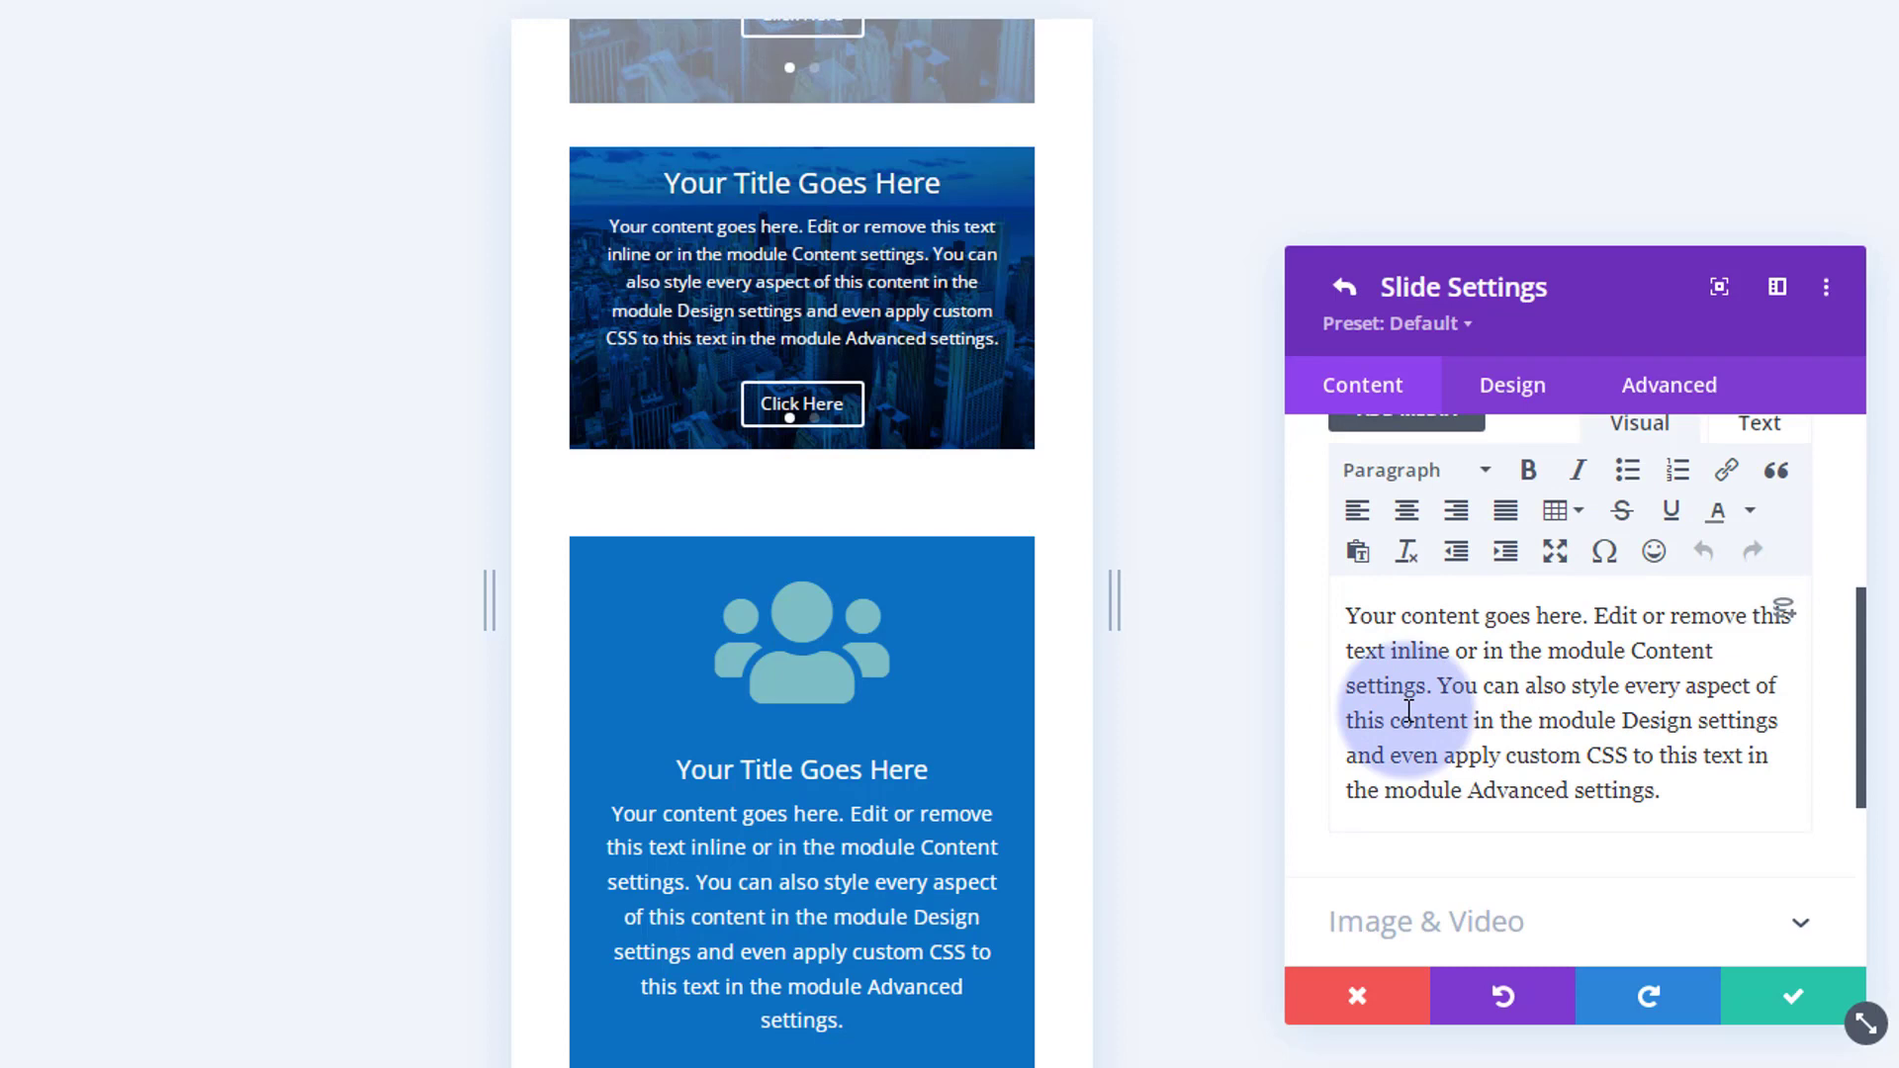
{"action": "left_click_drag", "start_coordinate": [1440, 540], "coordinate": [1749, 700]}
{"action": "key", "text": "BackSpace"}
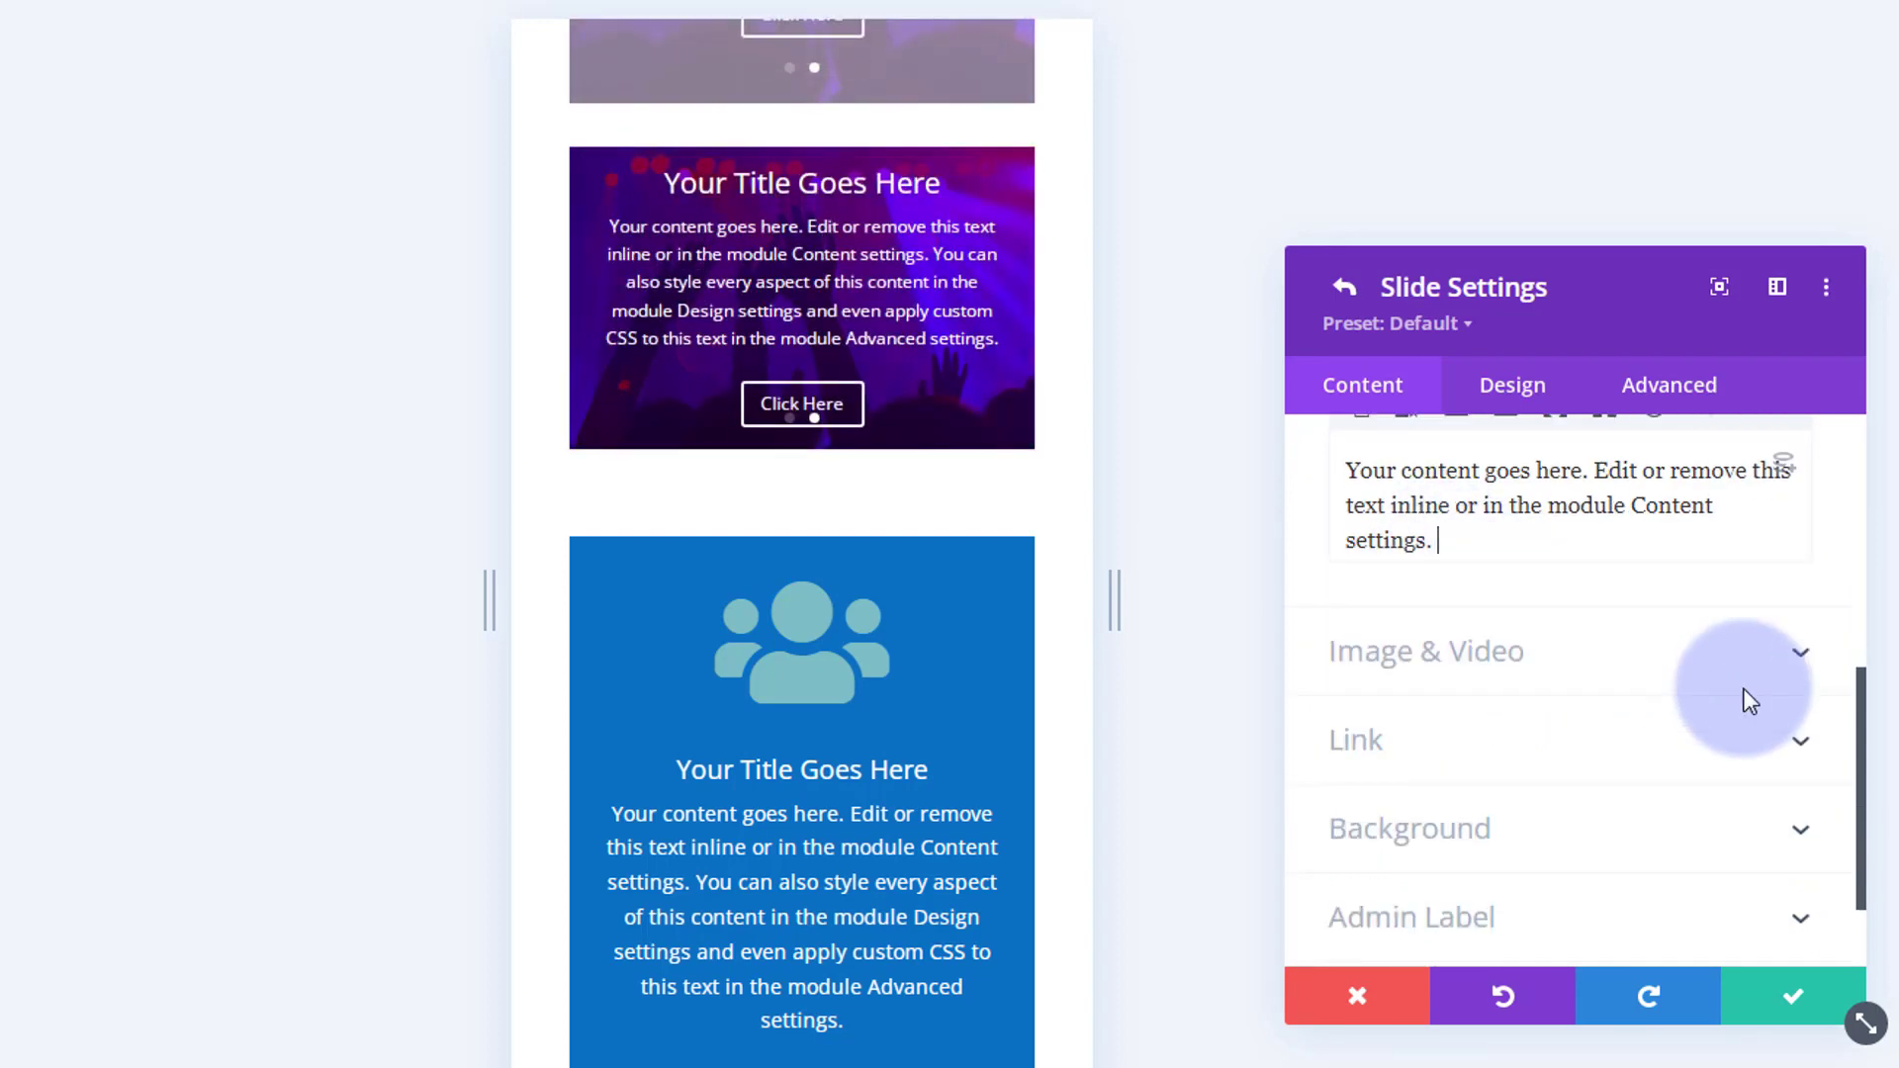
{"action": "left_click", "coordinate": [1786, 997]}
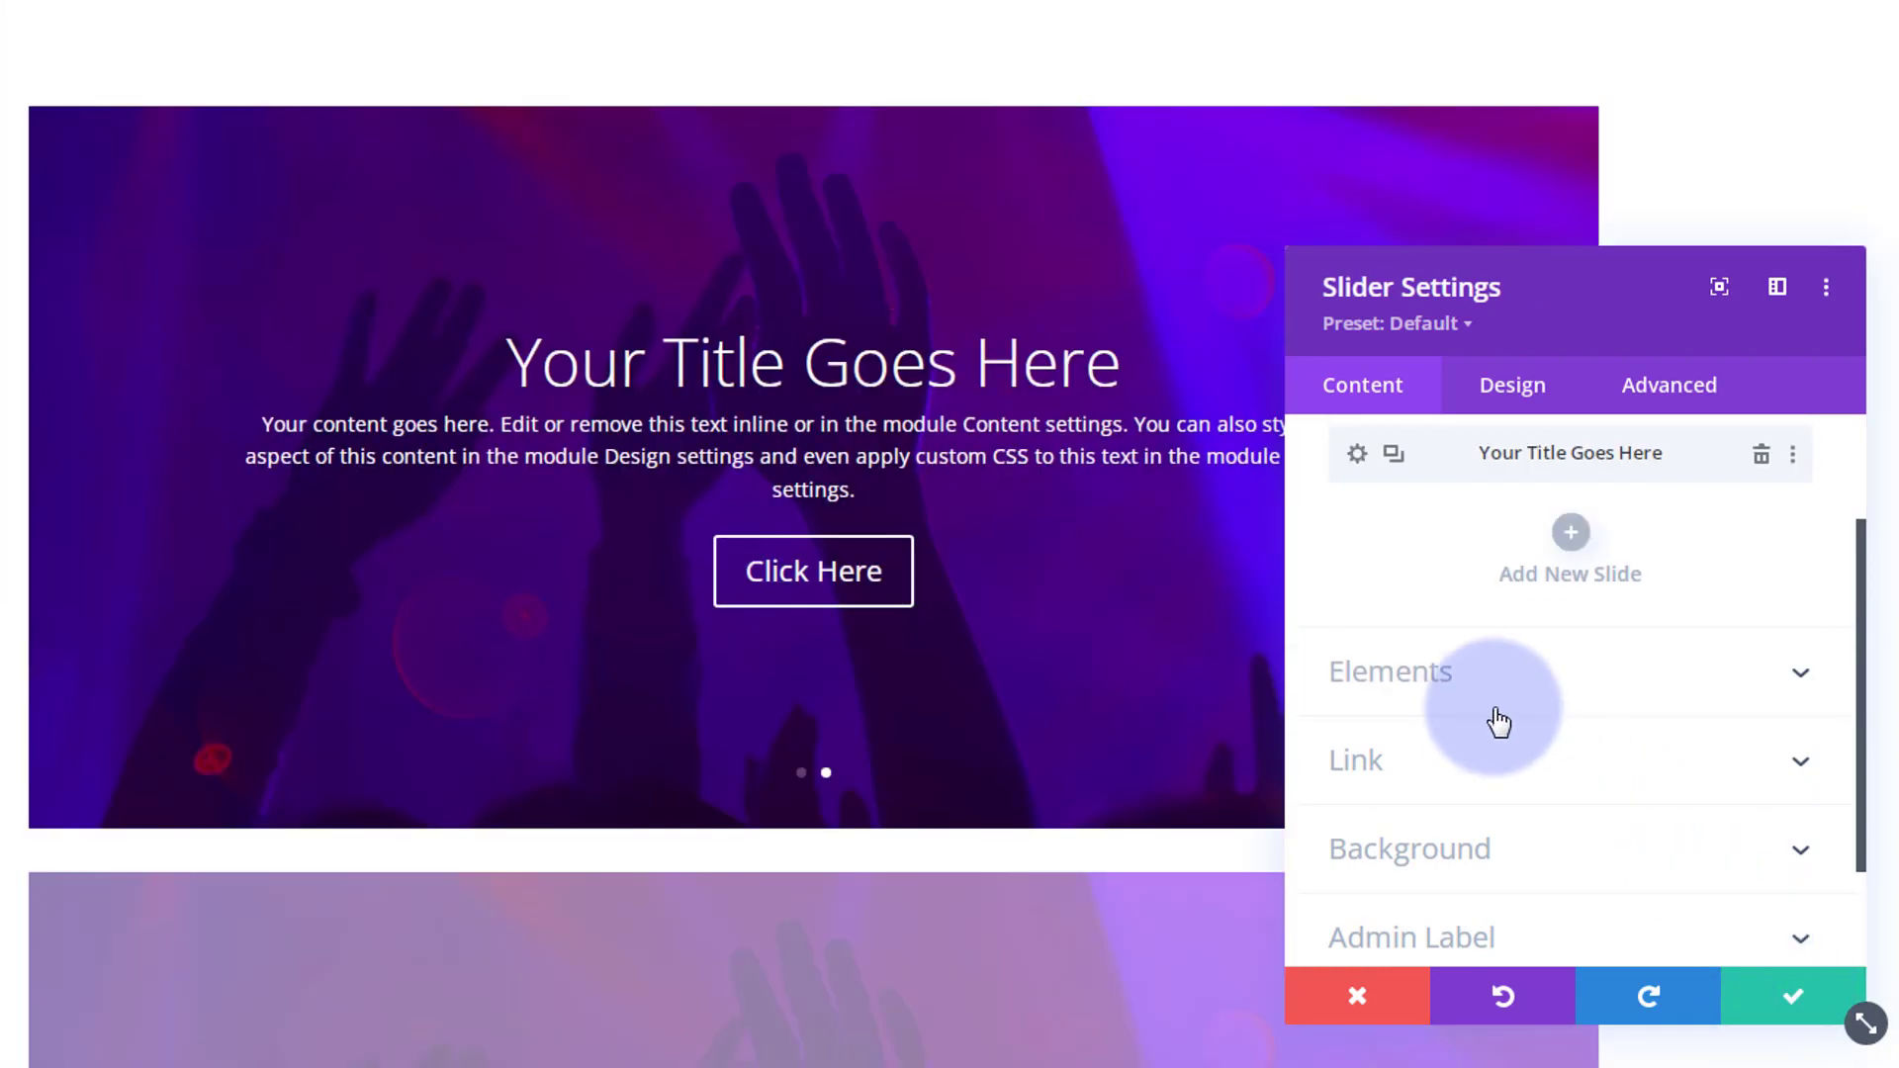
{"action": "scroll", "coordinate": [1375, 641], "scroll_direction": "up", "scroll_amount": 2}
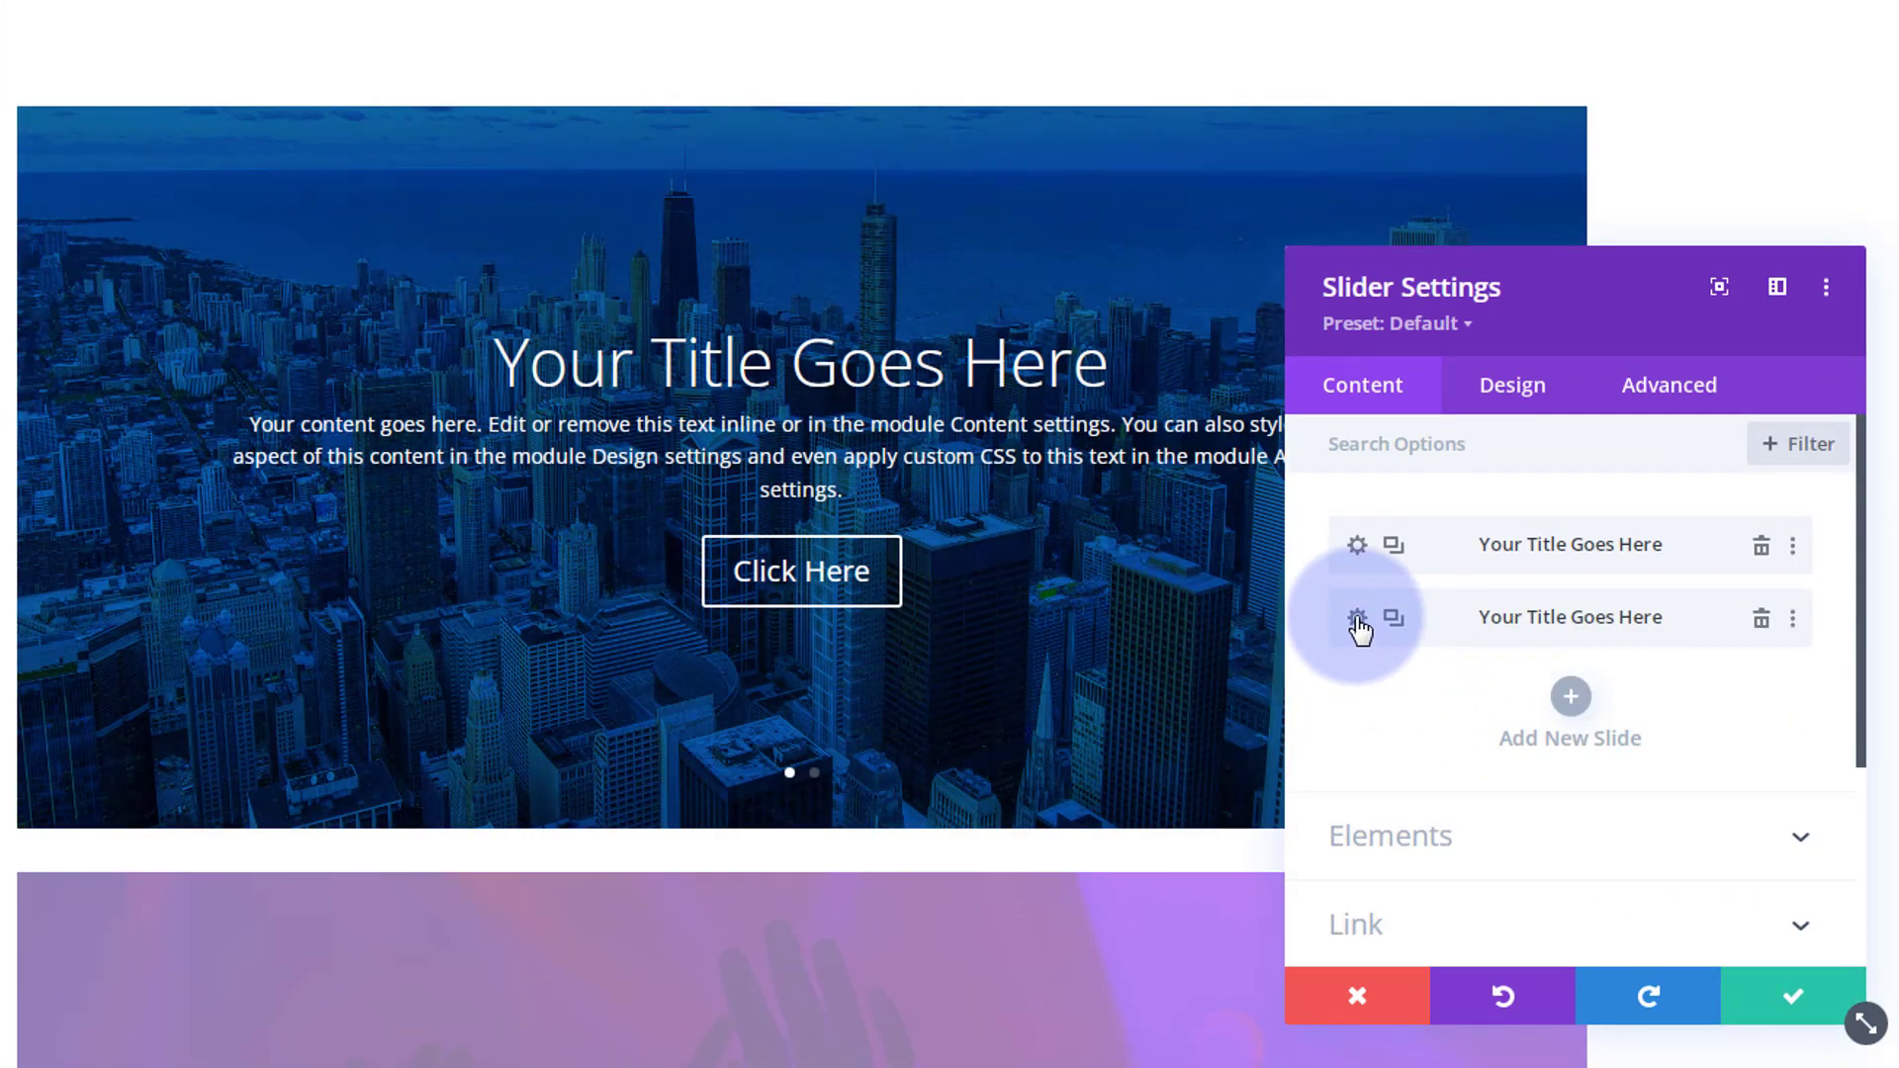
Remove the second sentence from the second slide's phone body text and save it.
{"action": "left_click", "coordinate": [1357, 620]}
{"action": "scroll", "coordinate": [1535, 672], "scroll_direction": "down", "scroll_amount": 4}
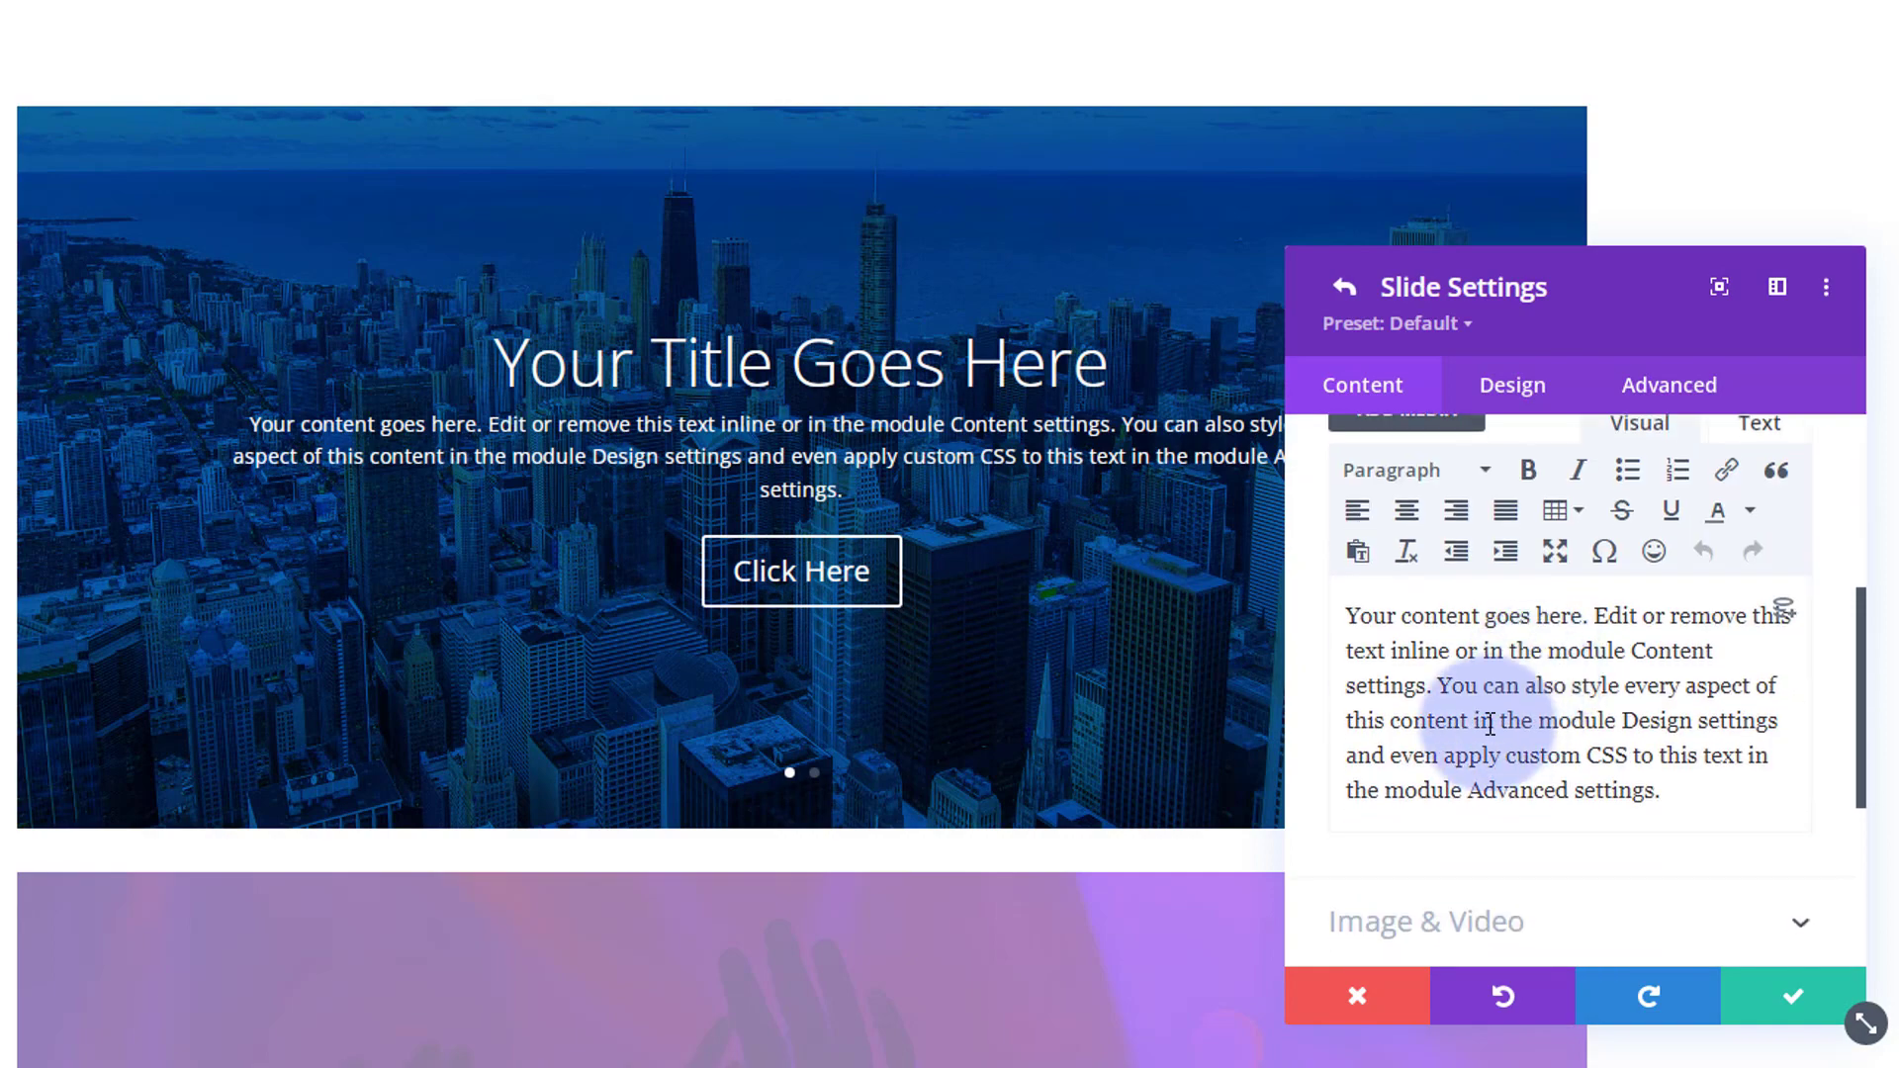
{"action": "left_click_drag", "start_coordinate": [1440, 686], "coordinate": [1748, 797]}
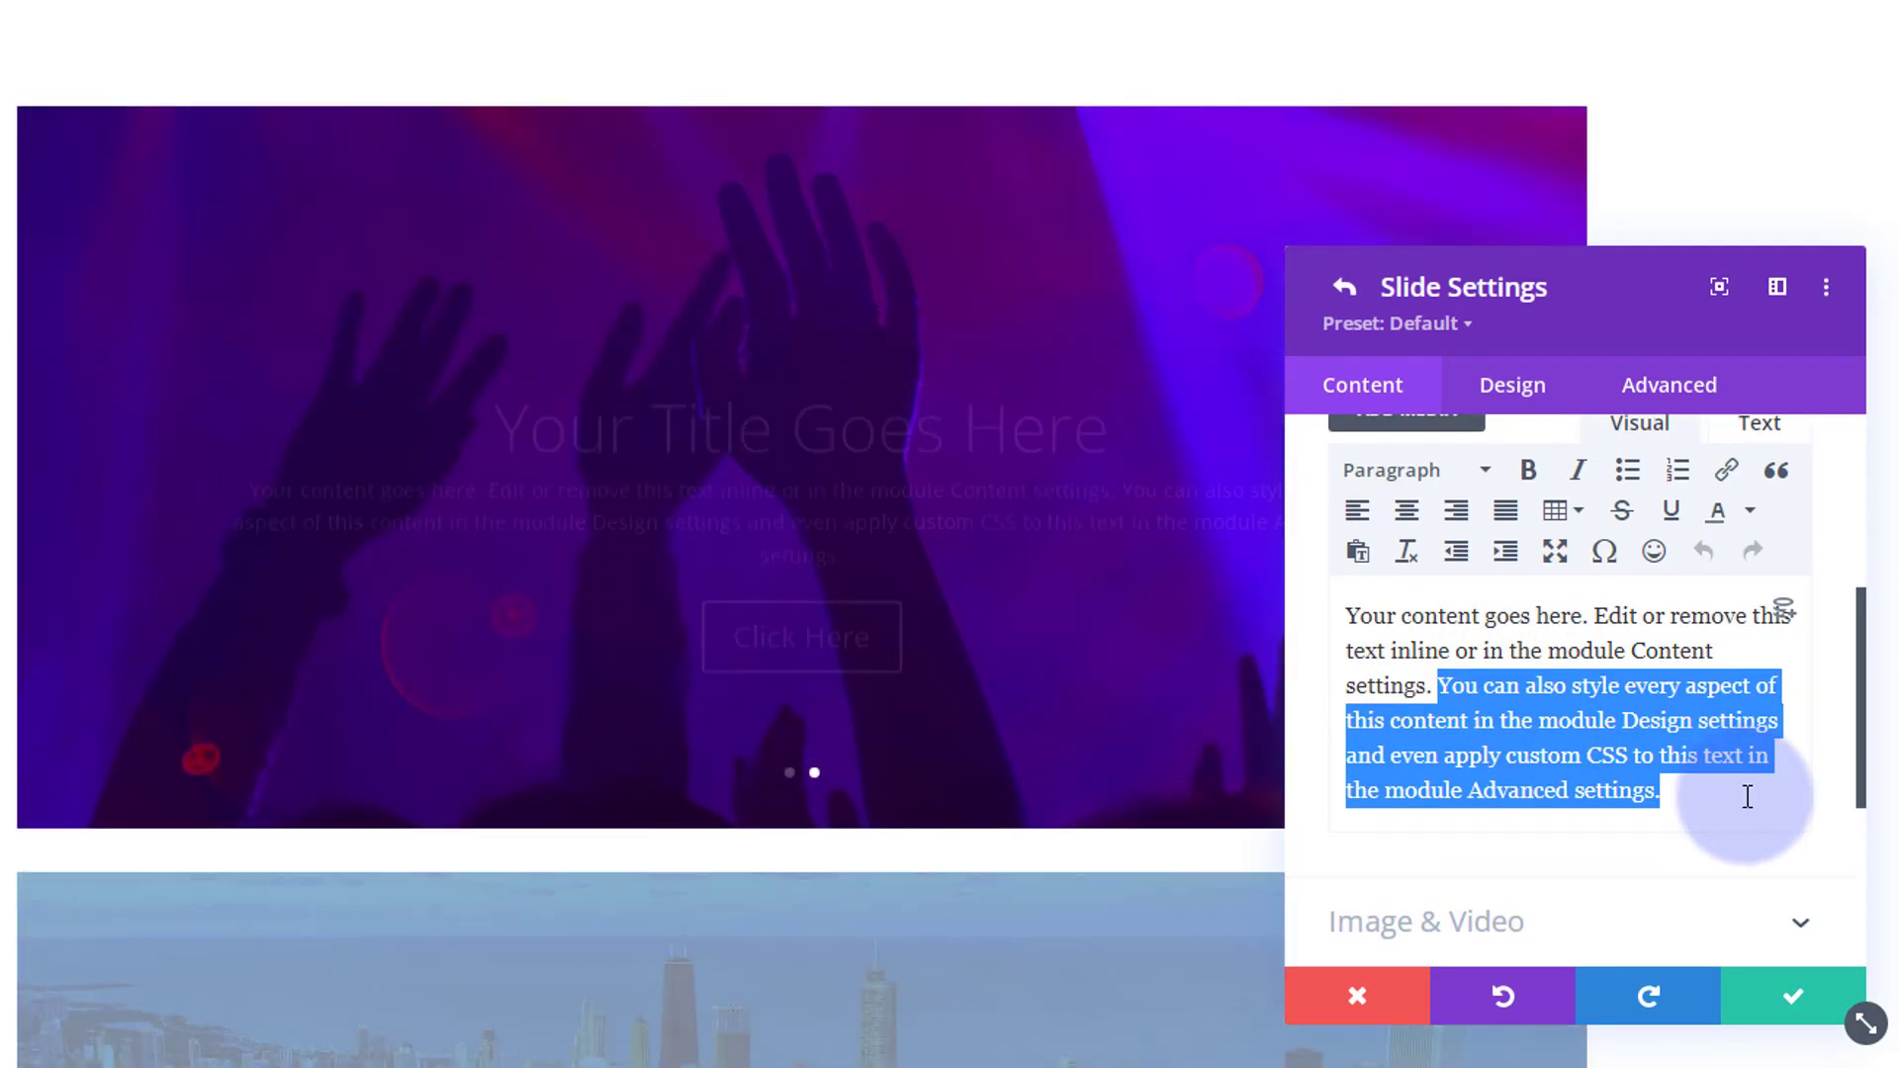
{"action": "key", "text": "BackSpace"}
{"action": "left_click", "coordinate": [1813, 1001]}
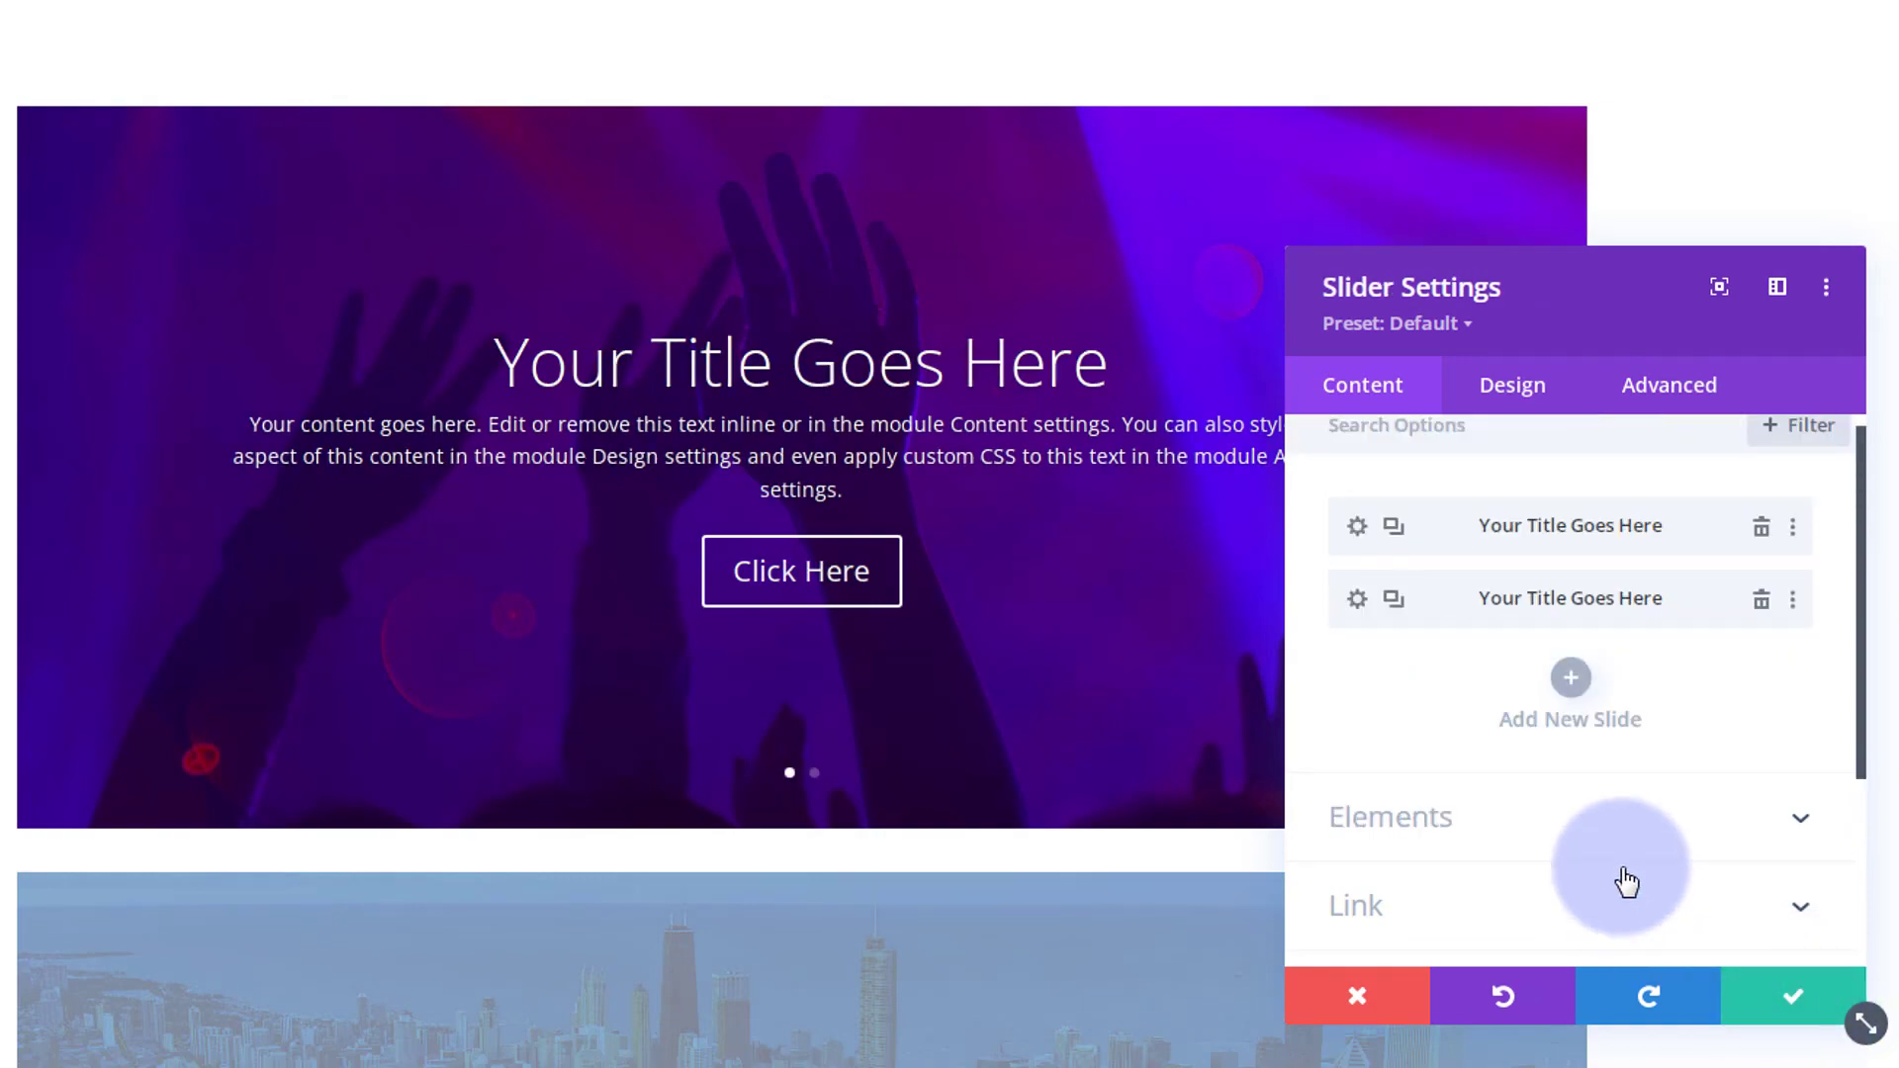
{"action": "scroll", "coordinate": [1627, 880], "scroll_direction": "down", "scroll_amount": 1}
{"action": "scroll", "coordinate": [1627, 880], "scroll_direction": "down", "scroll_amount": 1}
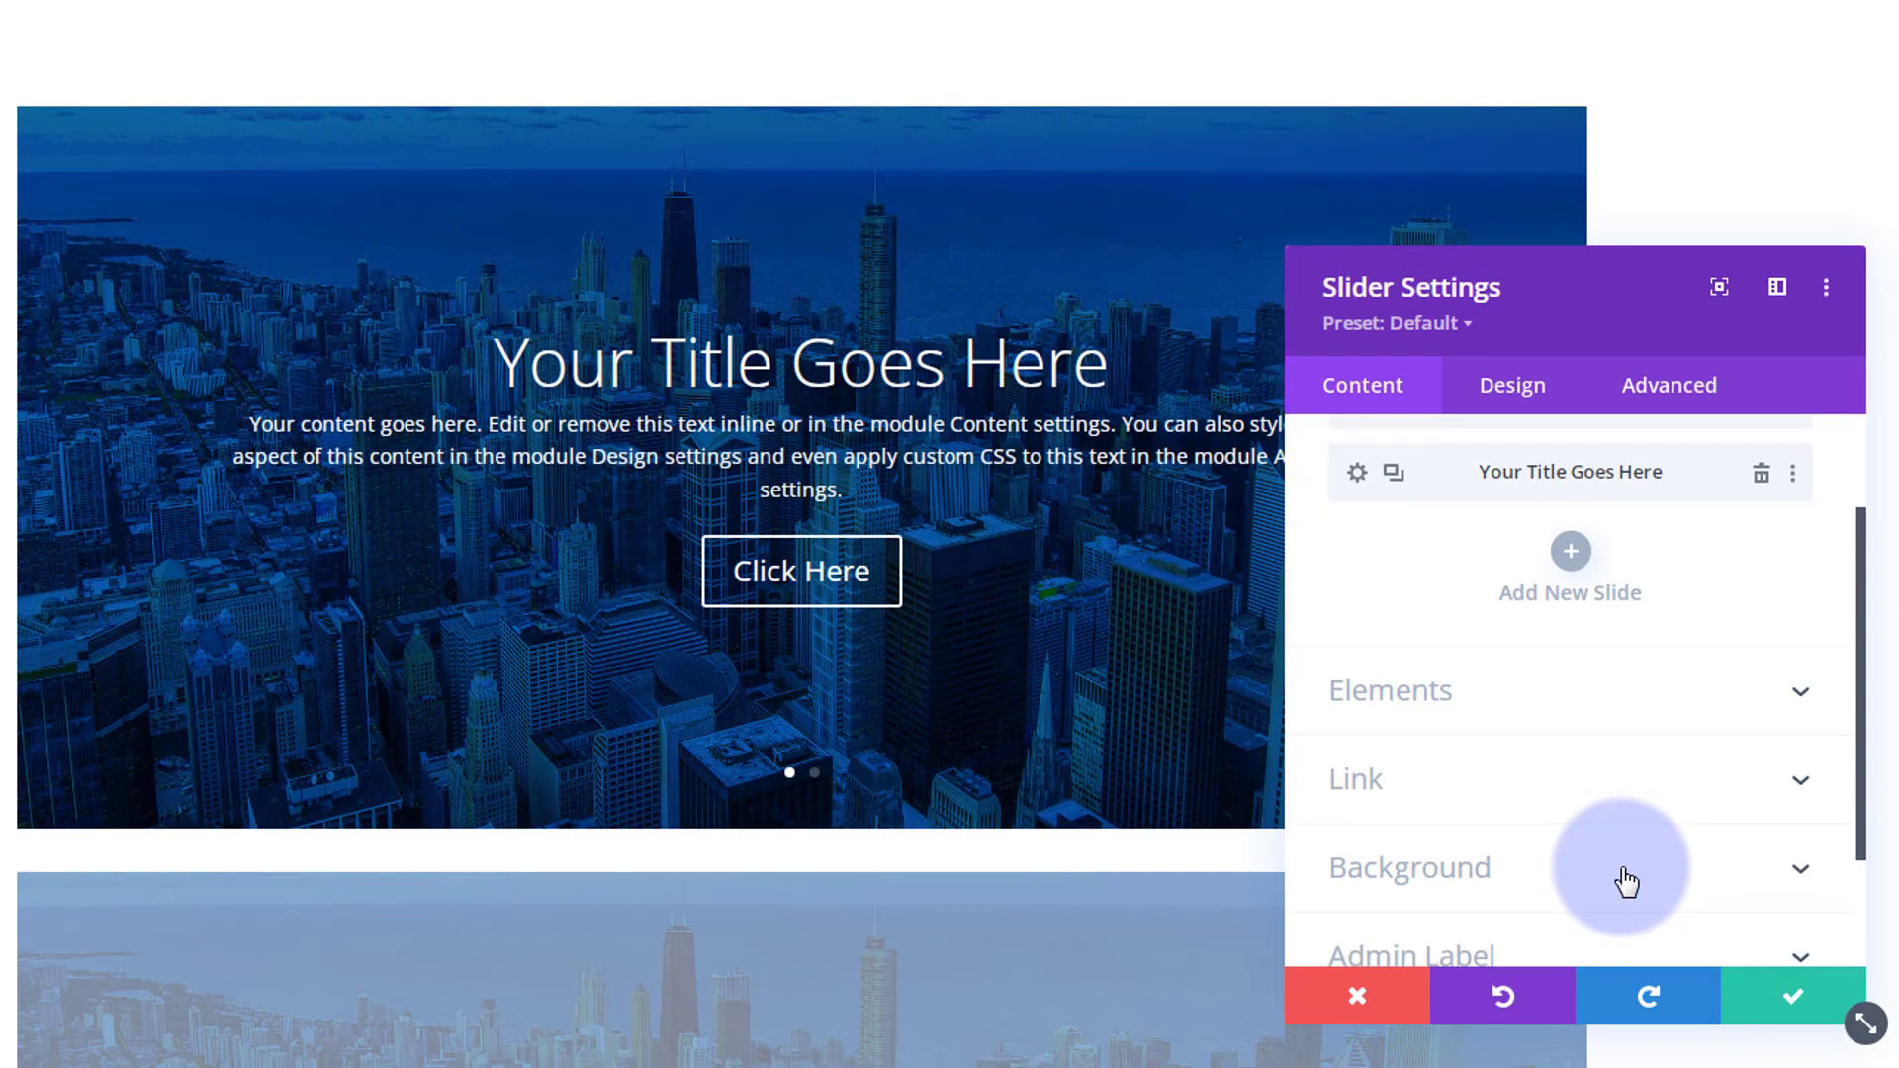
Enable per-device background settings for the slider and switch to the phone preview.
{"action": "left_click", "coordinate": [1630, 874]}
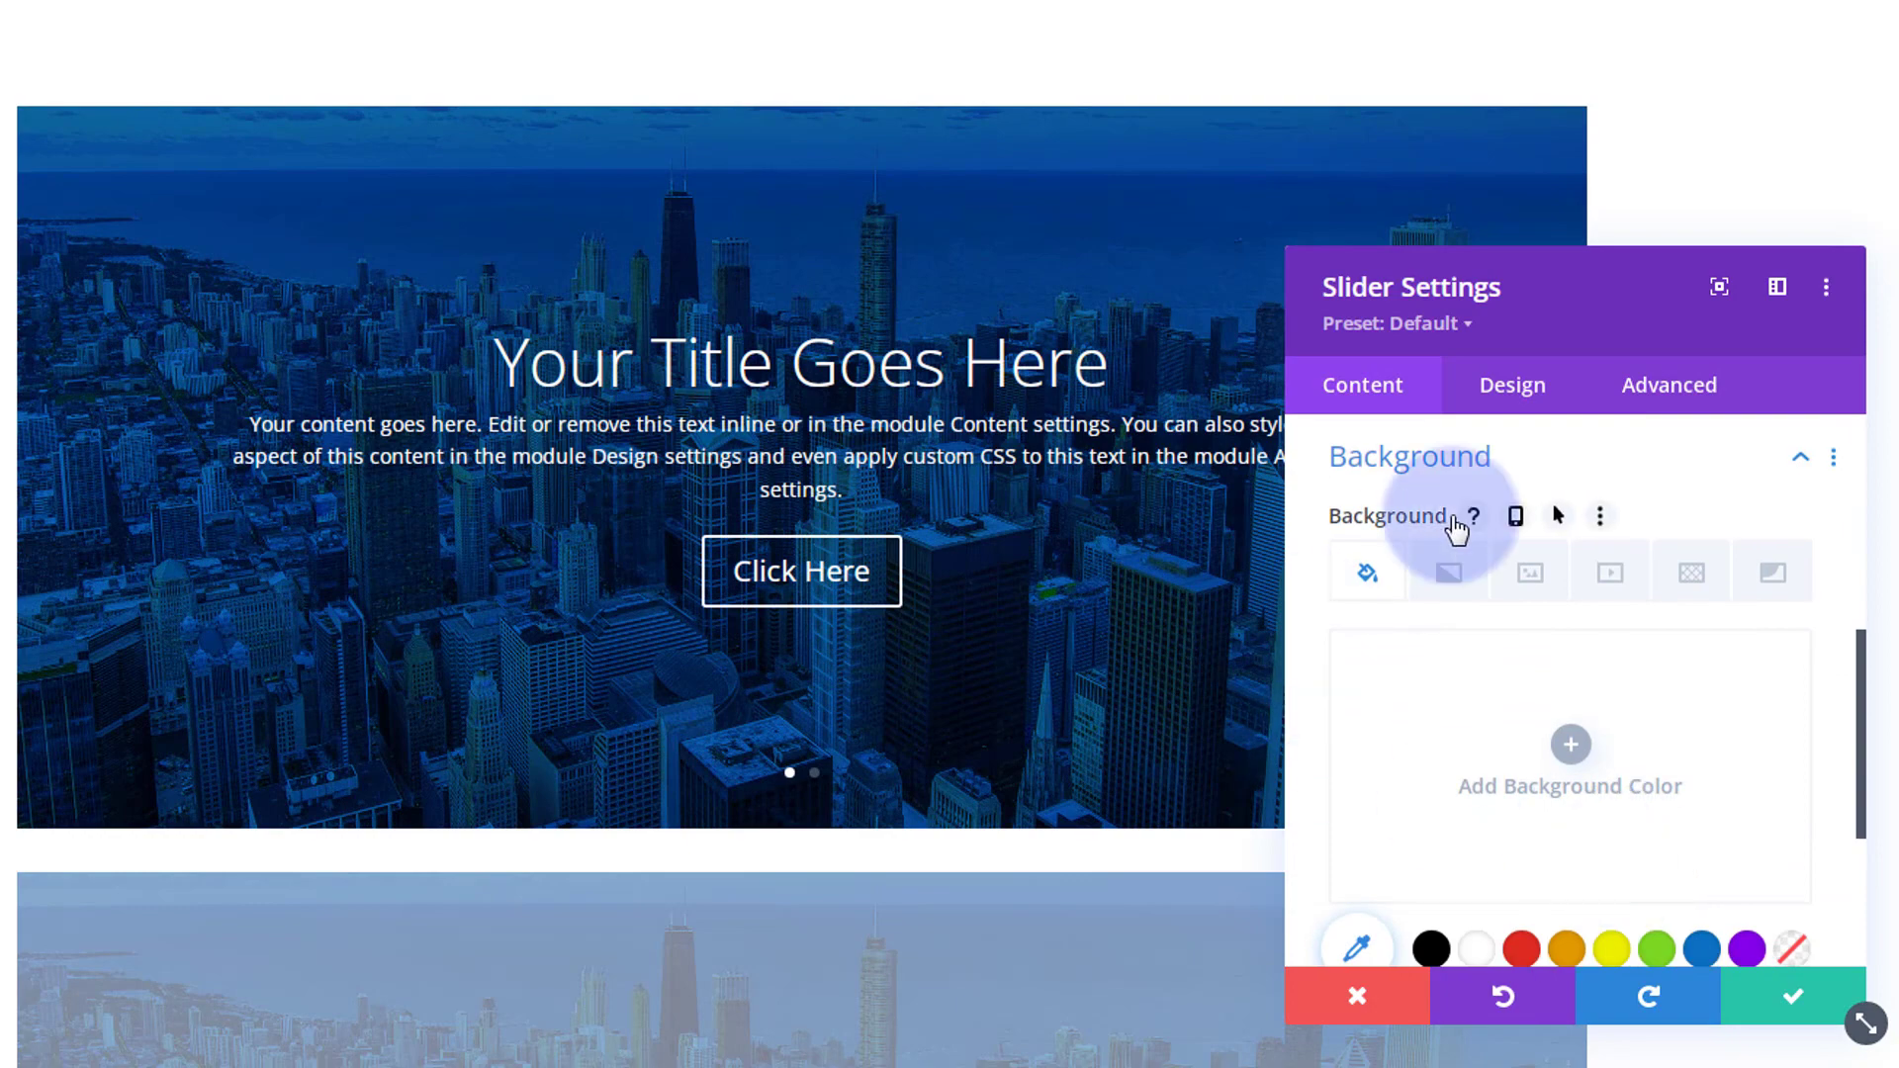
{"action": "left_click", "coordinate": [1517, 518]}
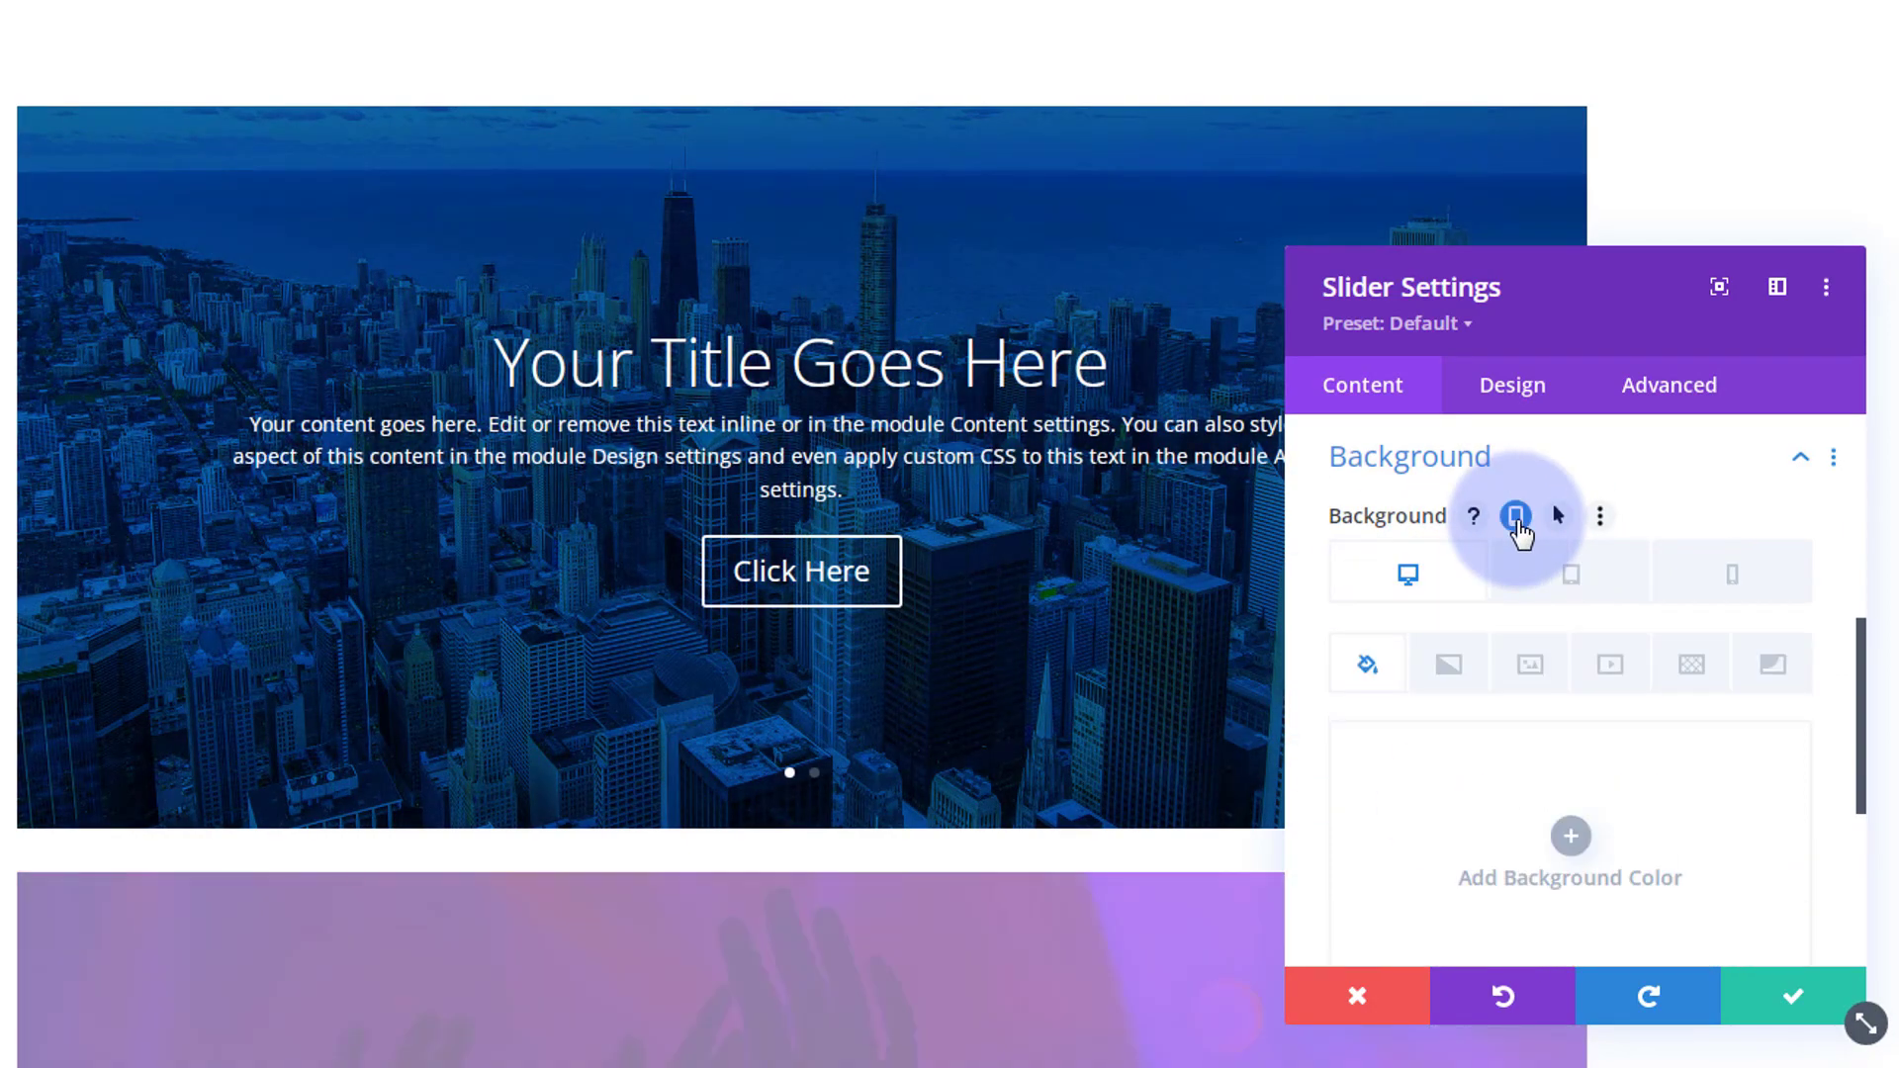
{"action": "left_click", "coordinate": [1733, 582]}
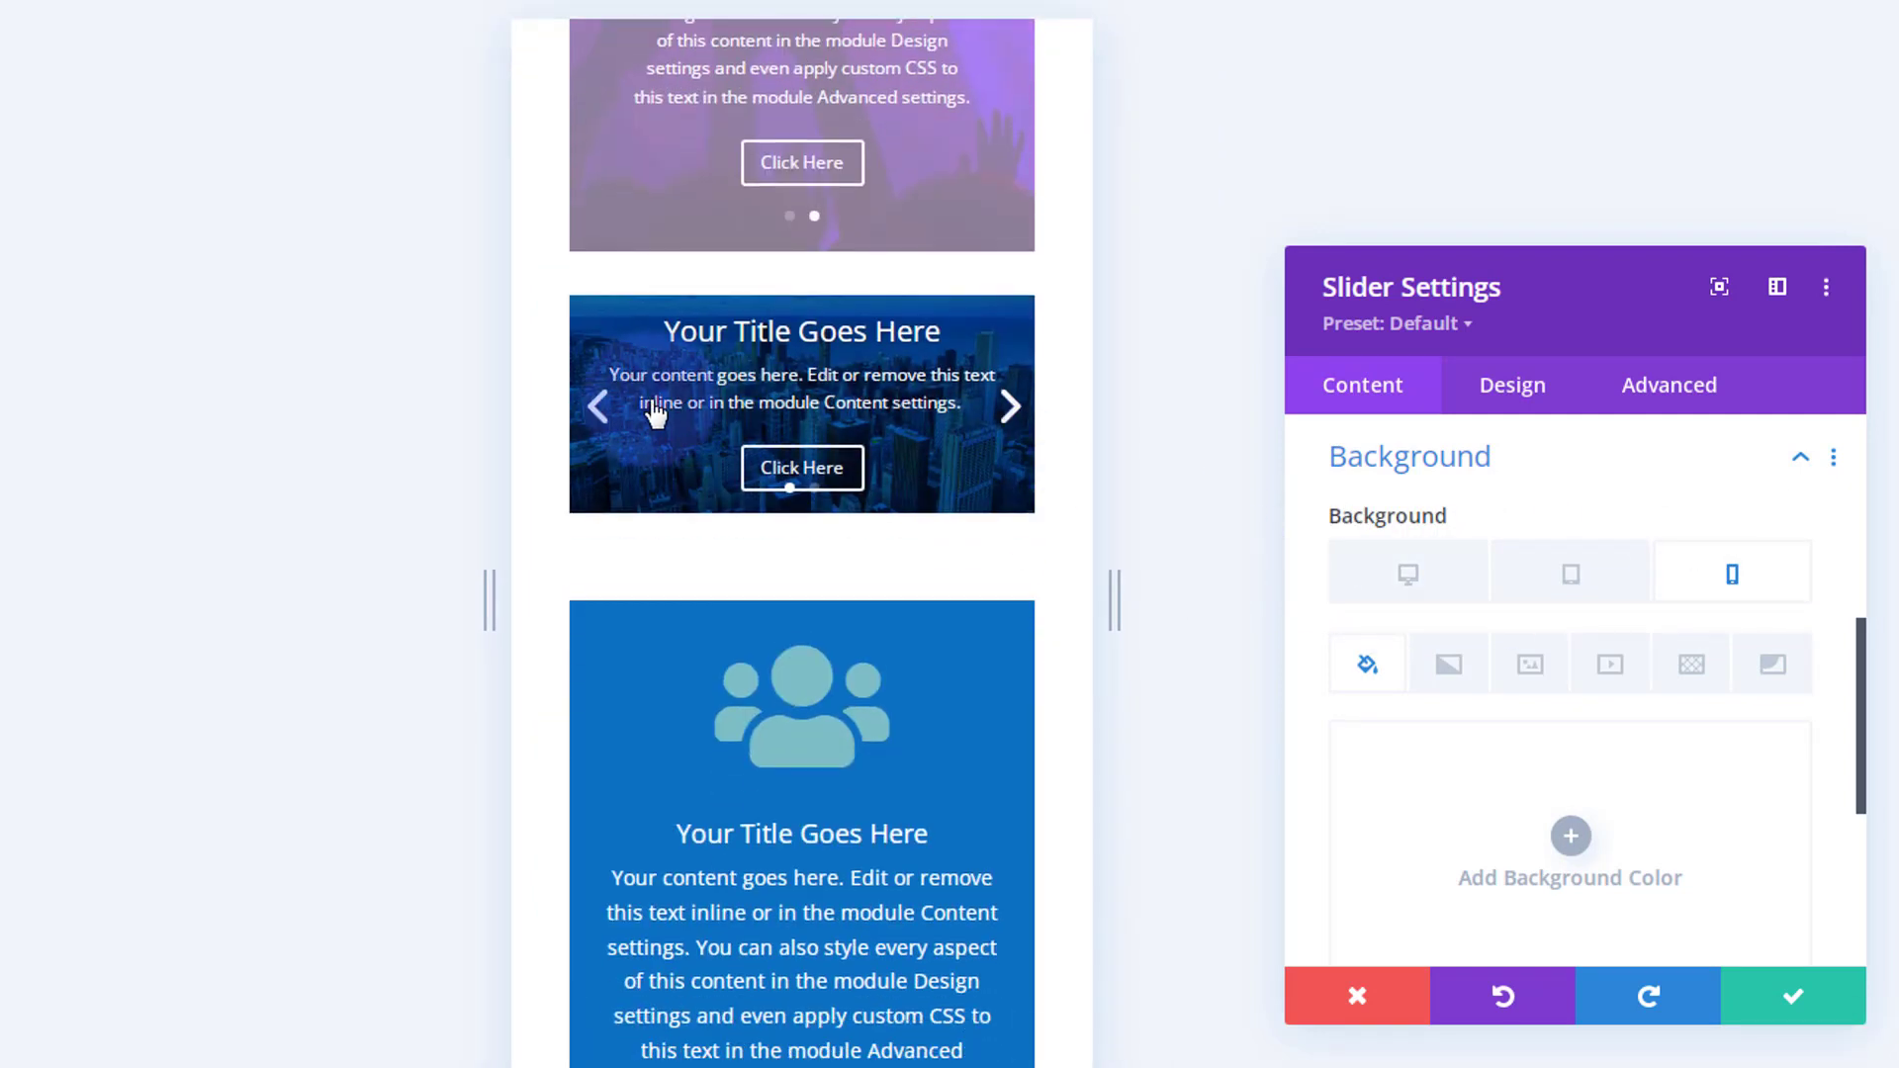
{"action": "left_click", "coordinate": [923, 484]}
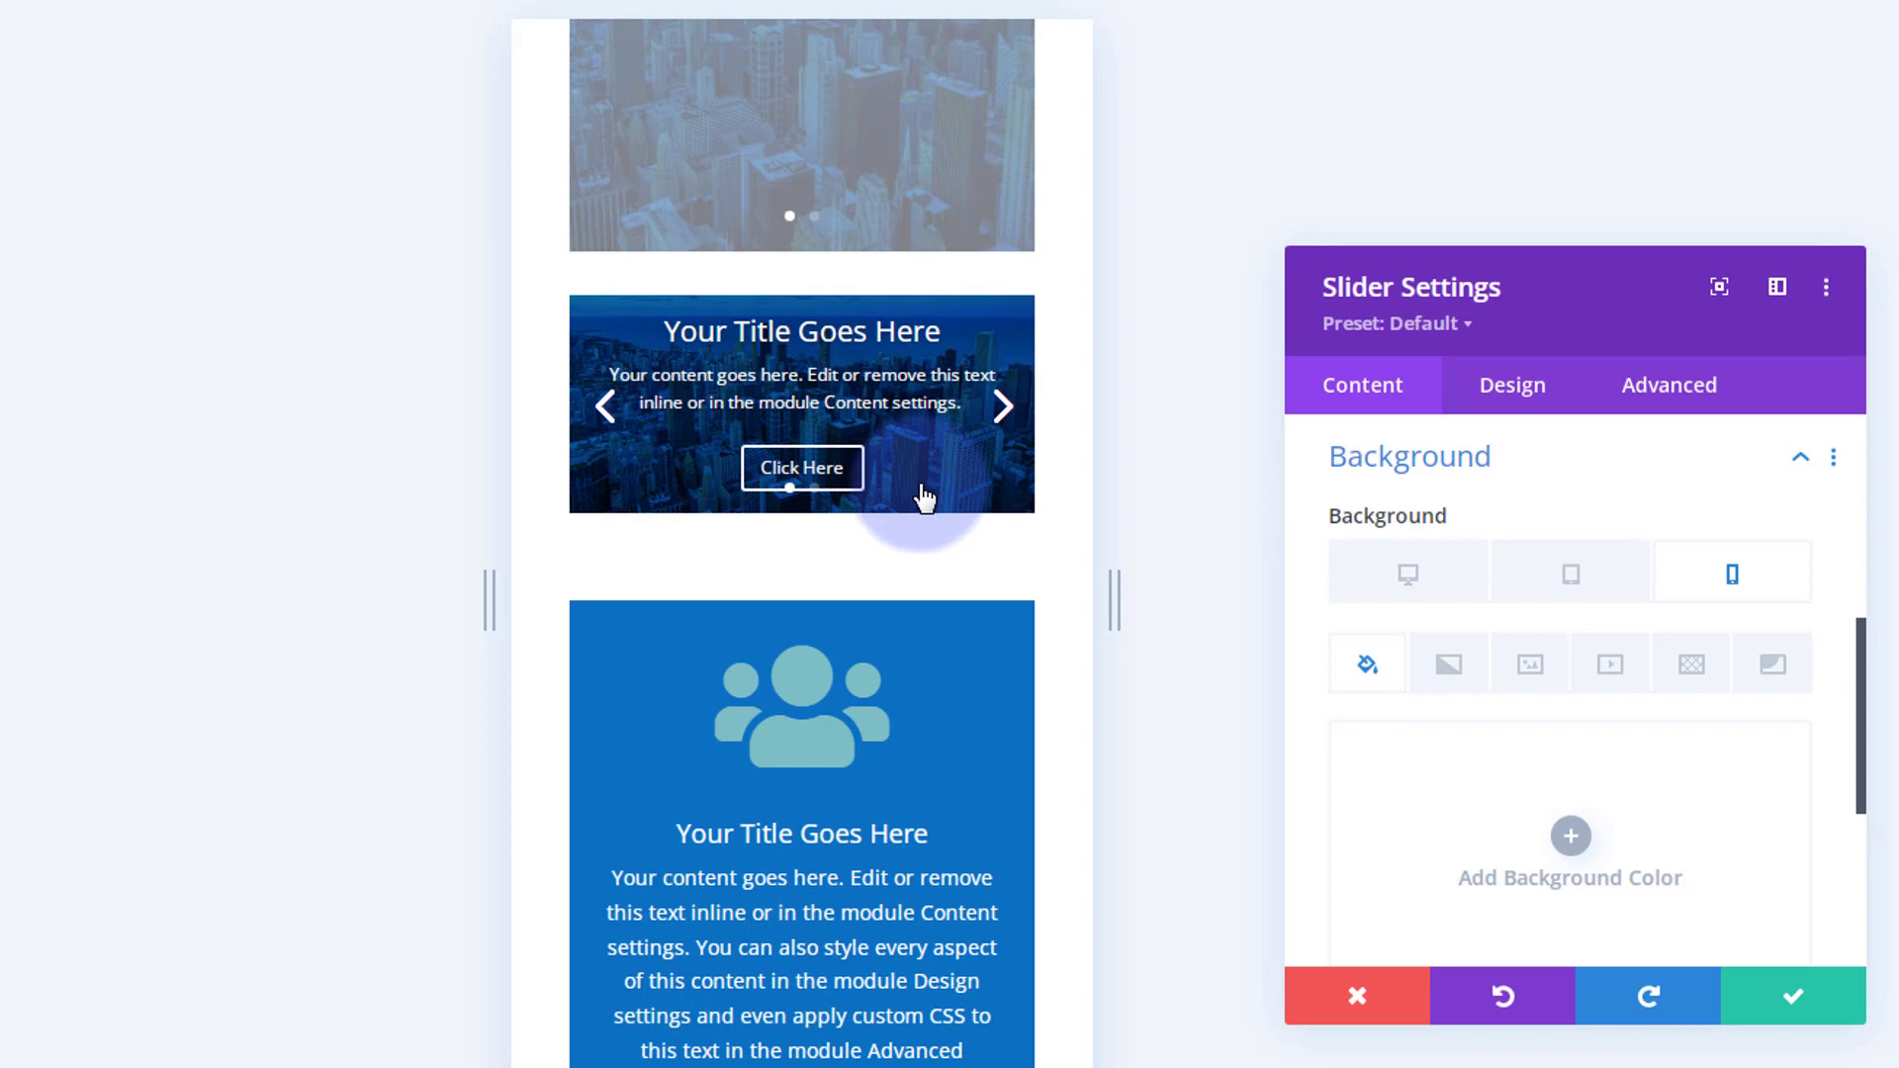
Set the slider's phone top and bottom padding to 30px and save the slider settings.
{"action": "left_click", "coordinate": [1534, 396]}
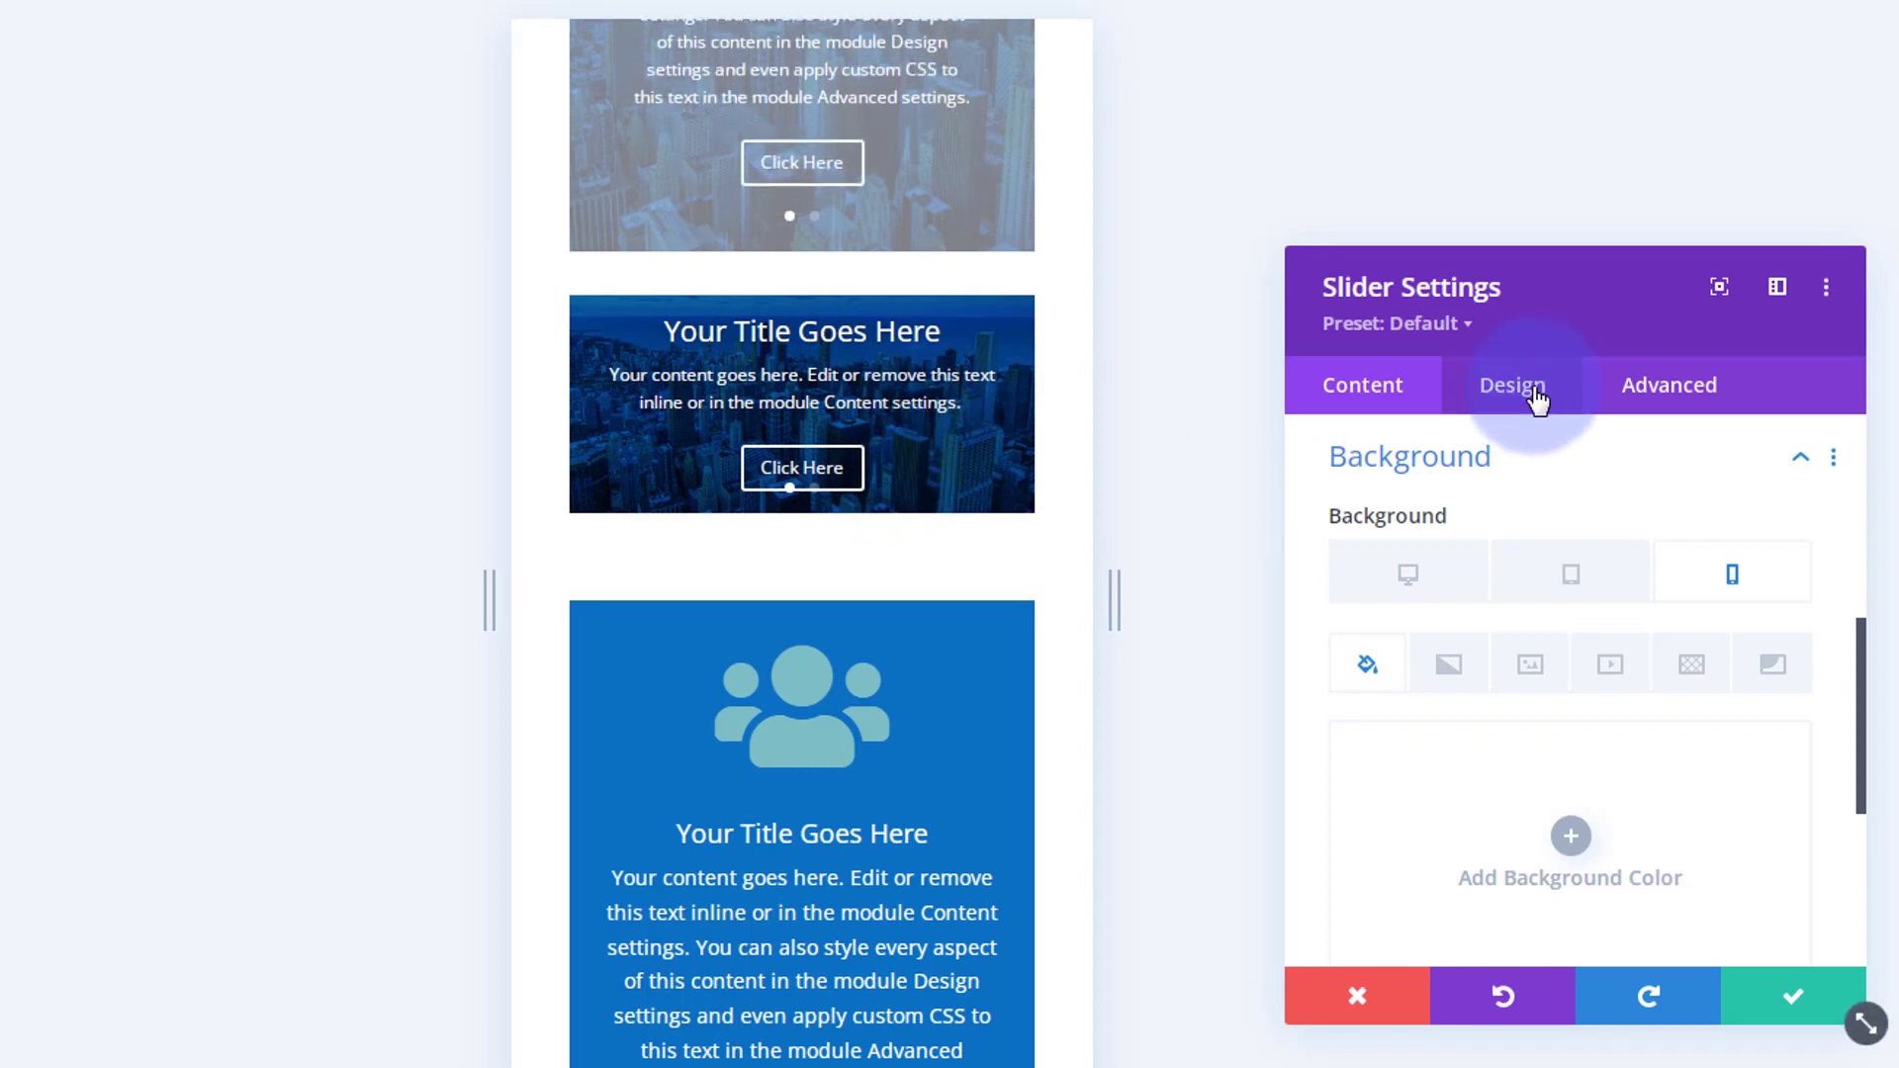
{"action": "scroll", "coordinate": [1560, 835], "scroll_direction": "down", "scroll_amount": 3}
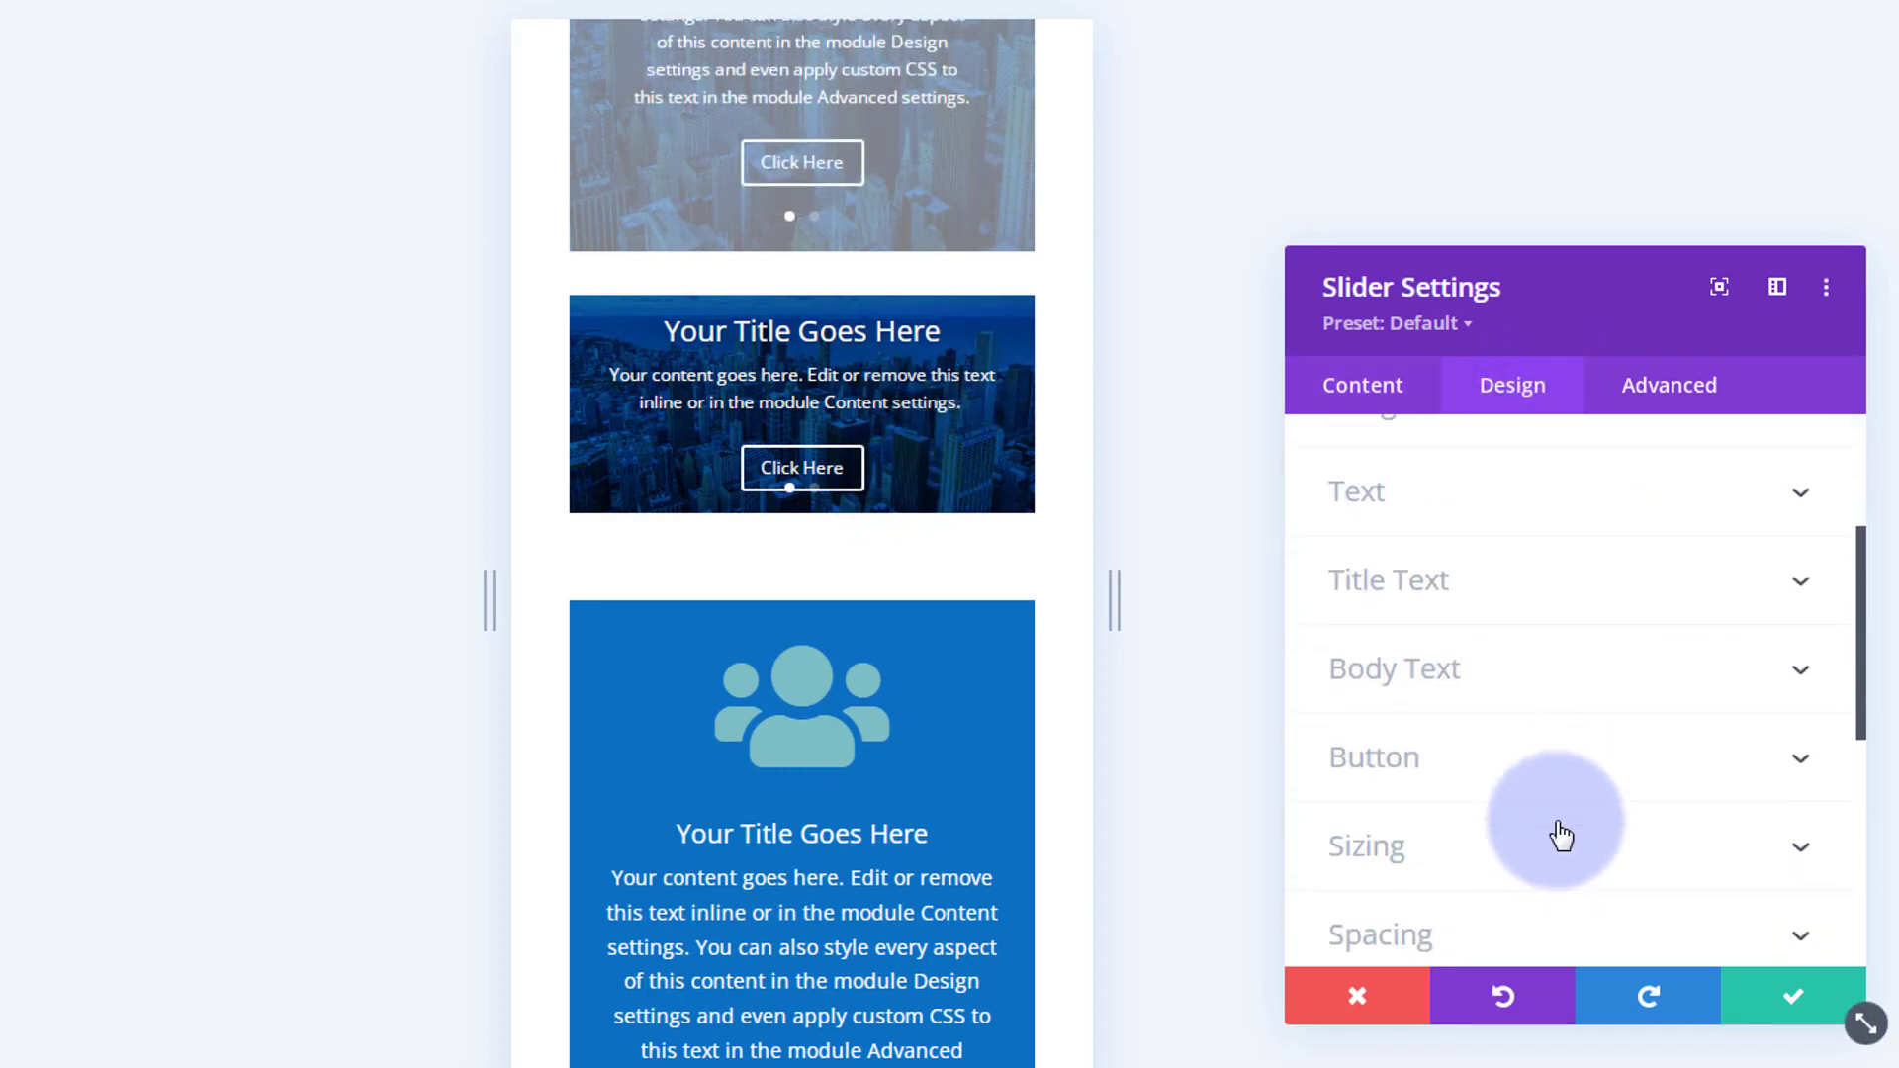
{"action": "left_click", "coordinate": [1490, 864]}
{"action": "scroll", "coordinate": [1510, 849], "scroll_direction": "down", "scroll_amount": 3}
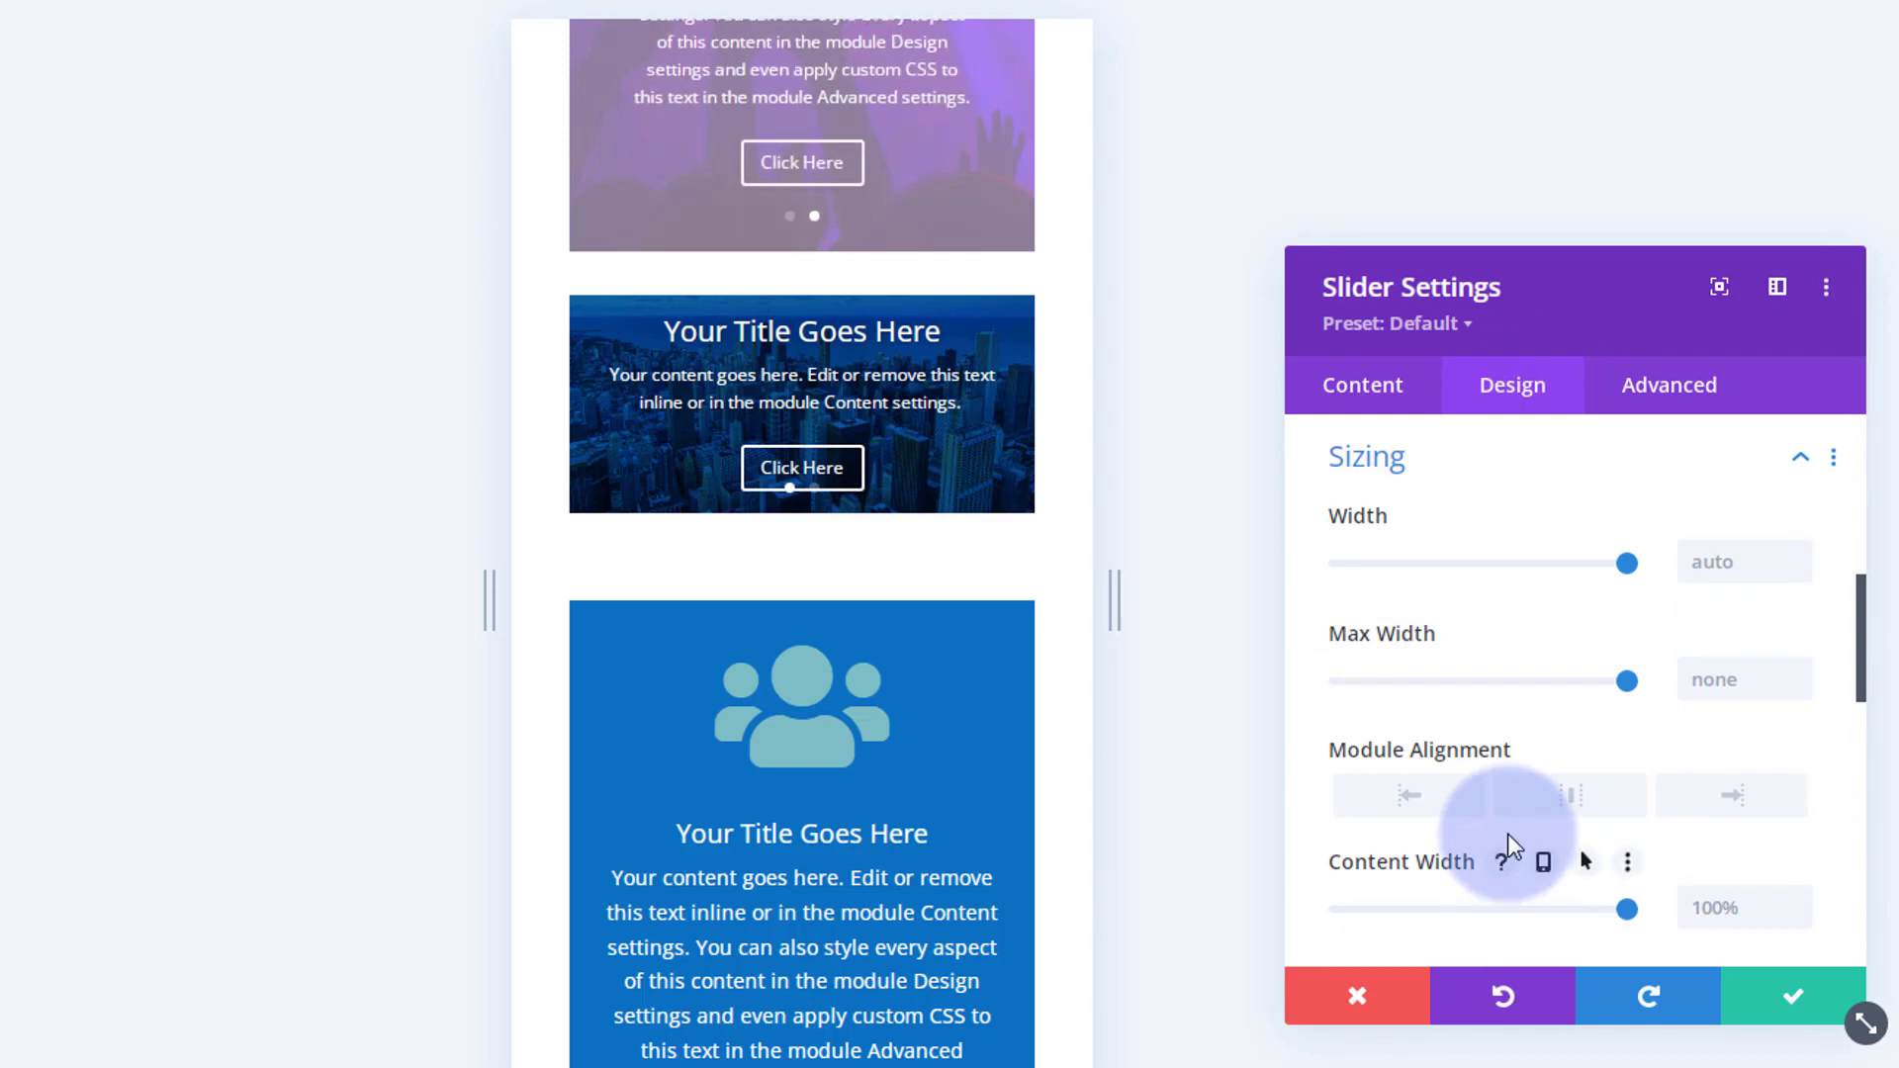
{"action": "left_click", "coordinate": [1518, 460]}
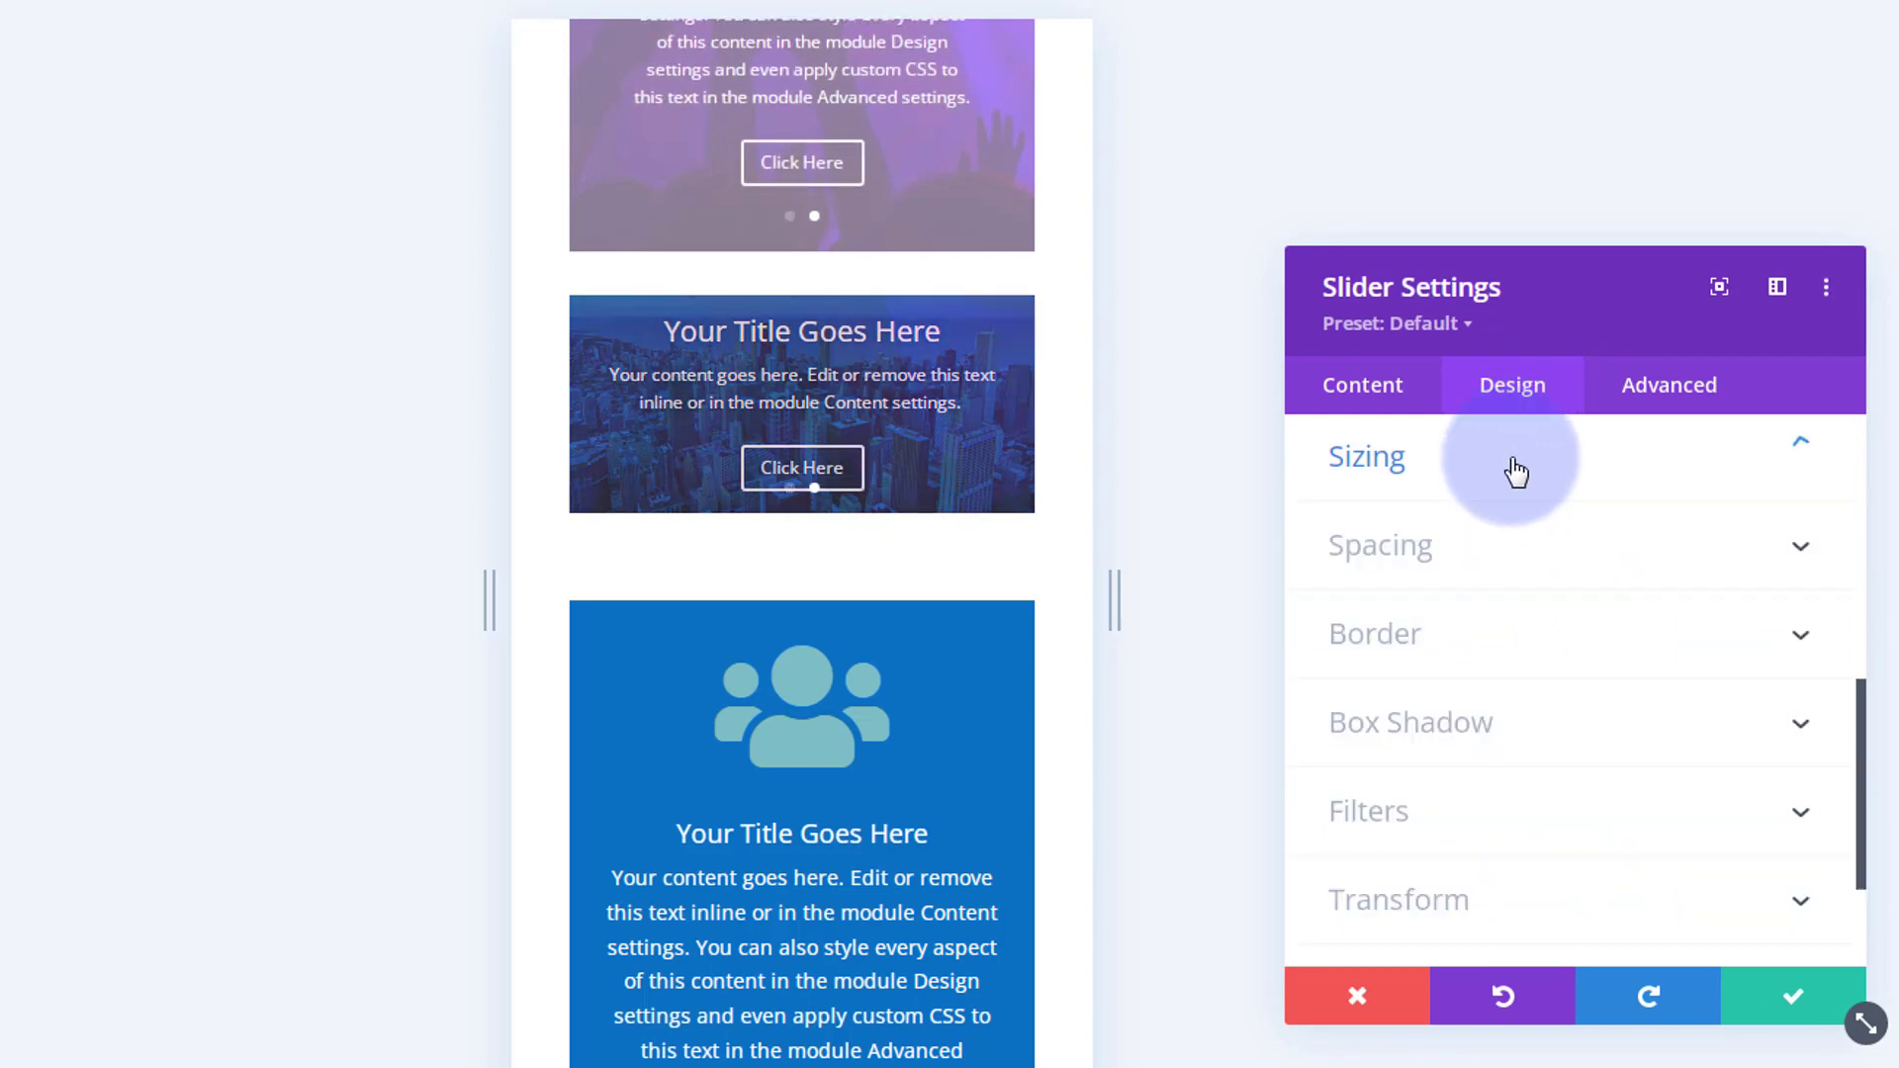
{"action": "left_click", "coordinate": [1508, 554]}
{"action": "scroll", "coordinate": [1518, 571], "scroll_direction": "down", "scroll_amount": 3}
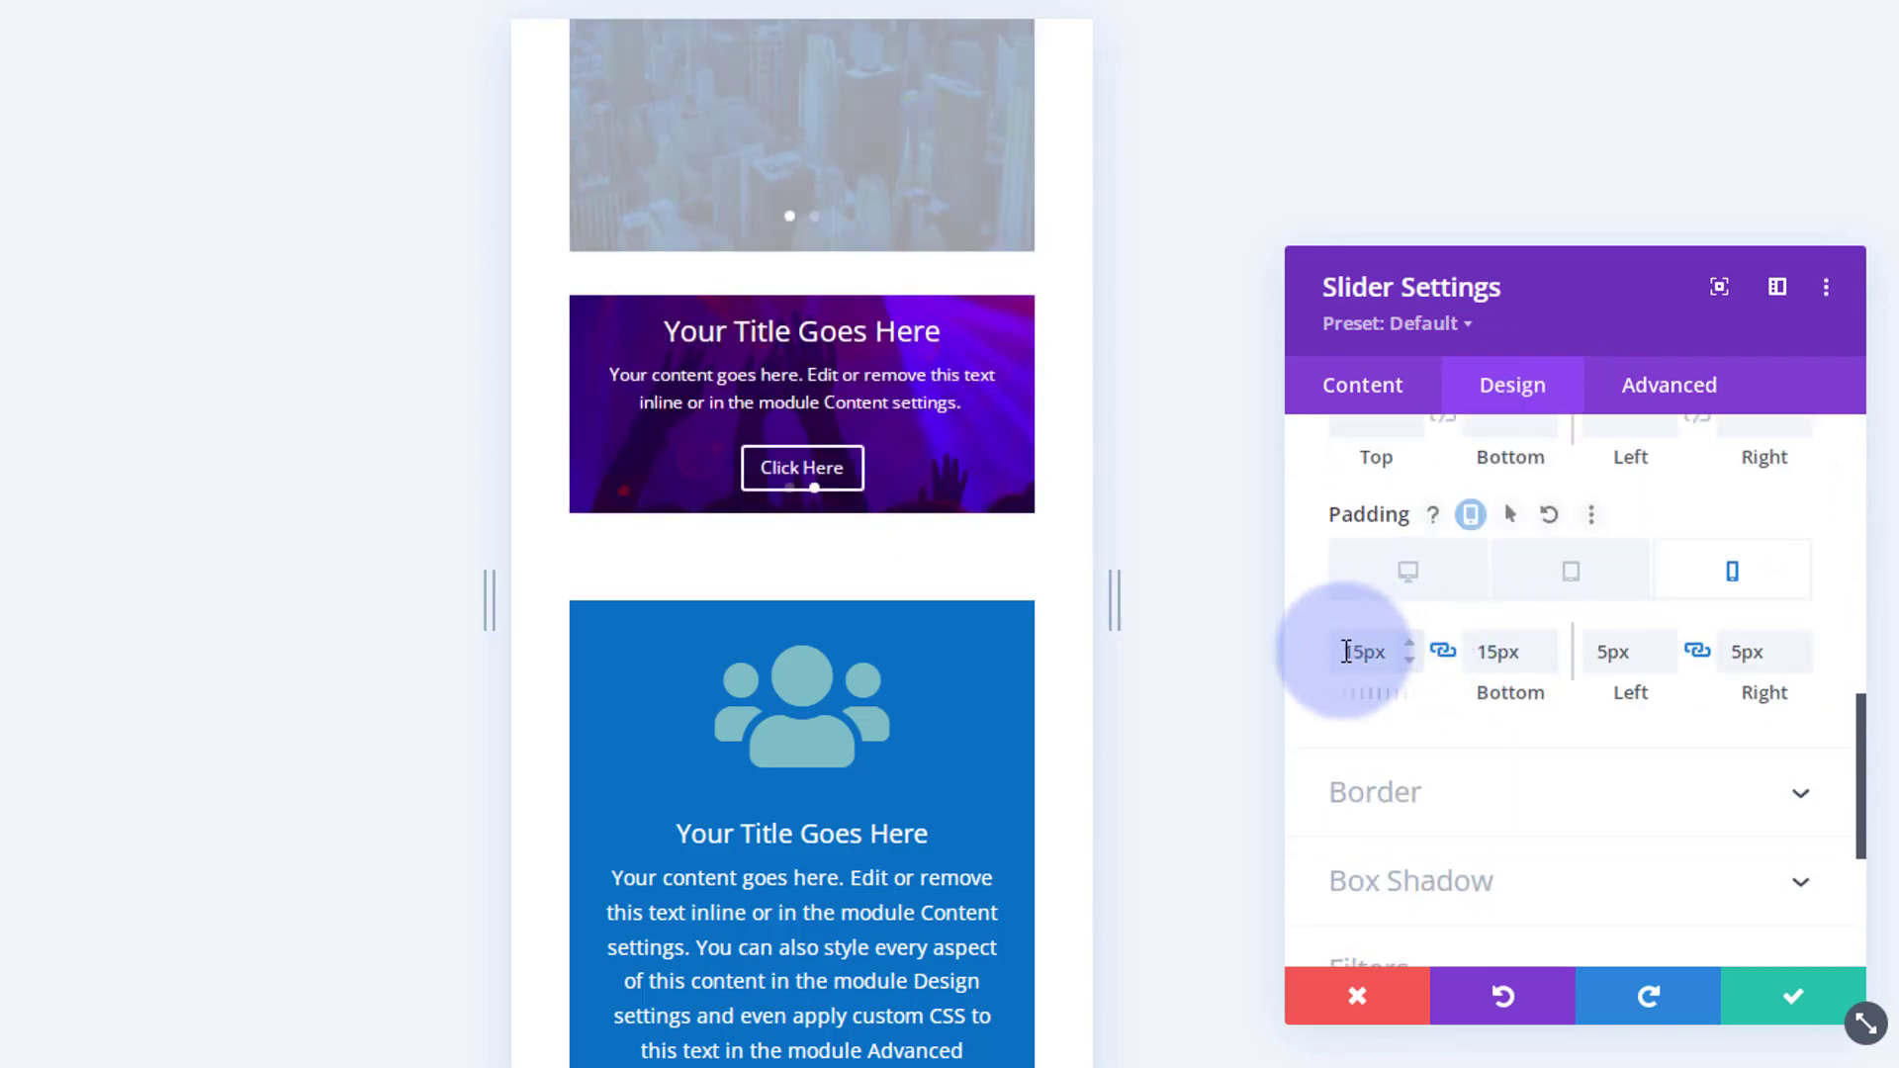
{"action": "left_click", "coordinate": [1390, 650]}
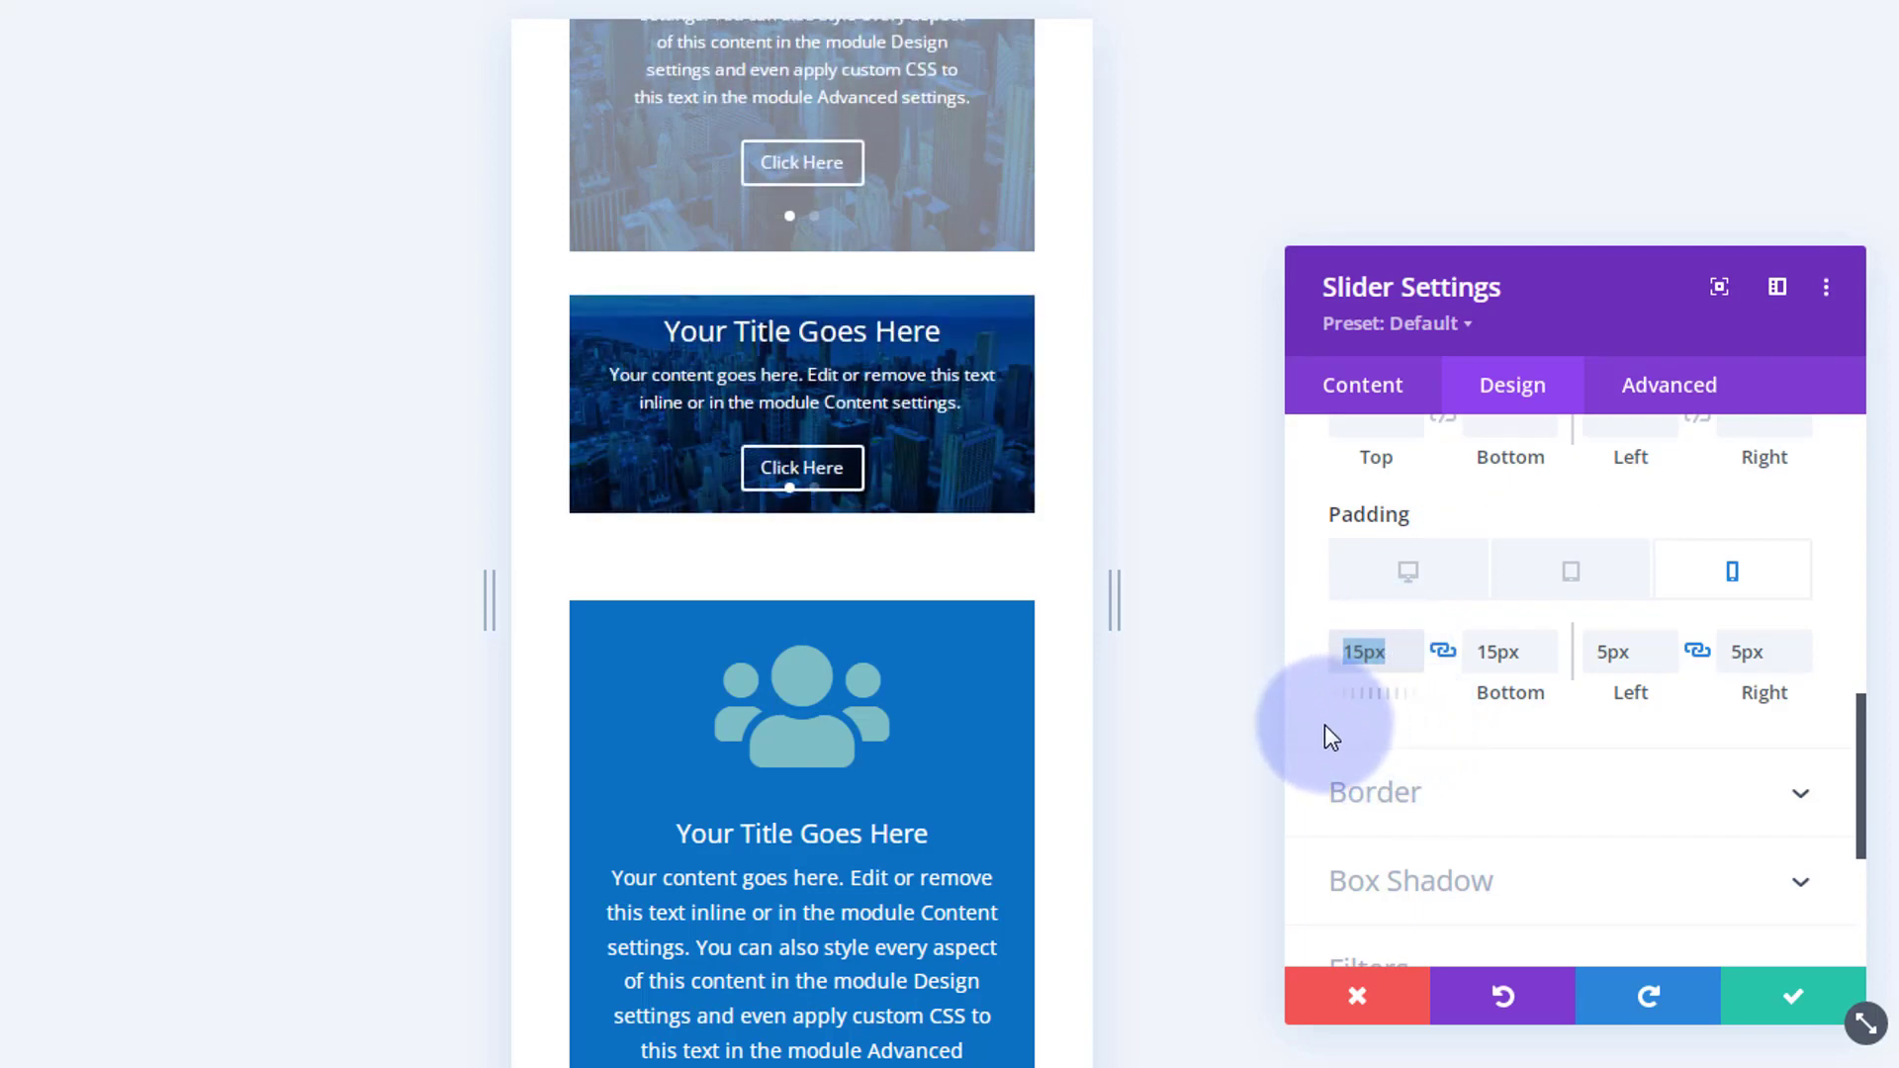
{"action": "key", "text": "BackSpace"}
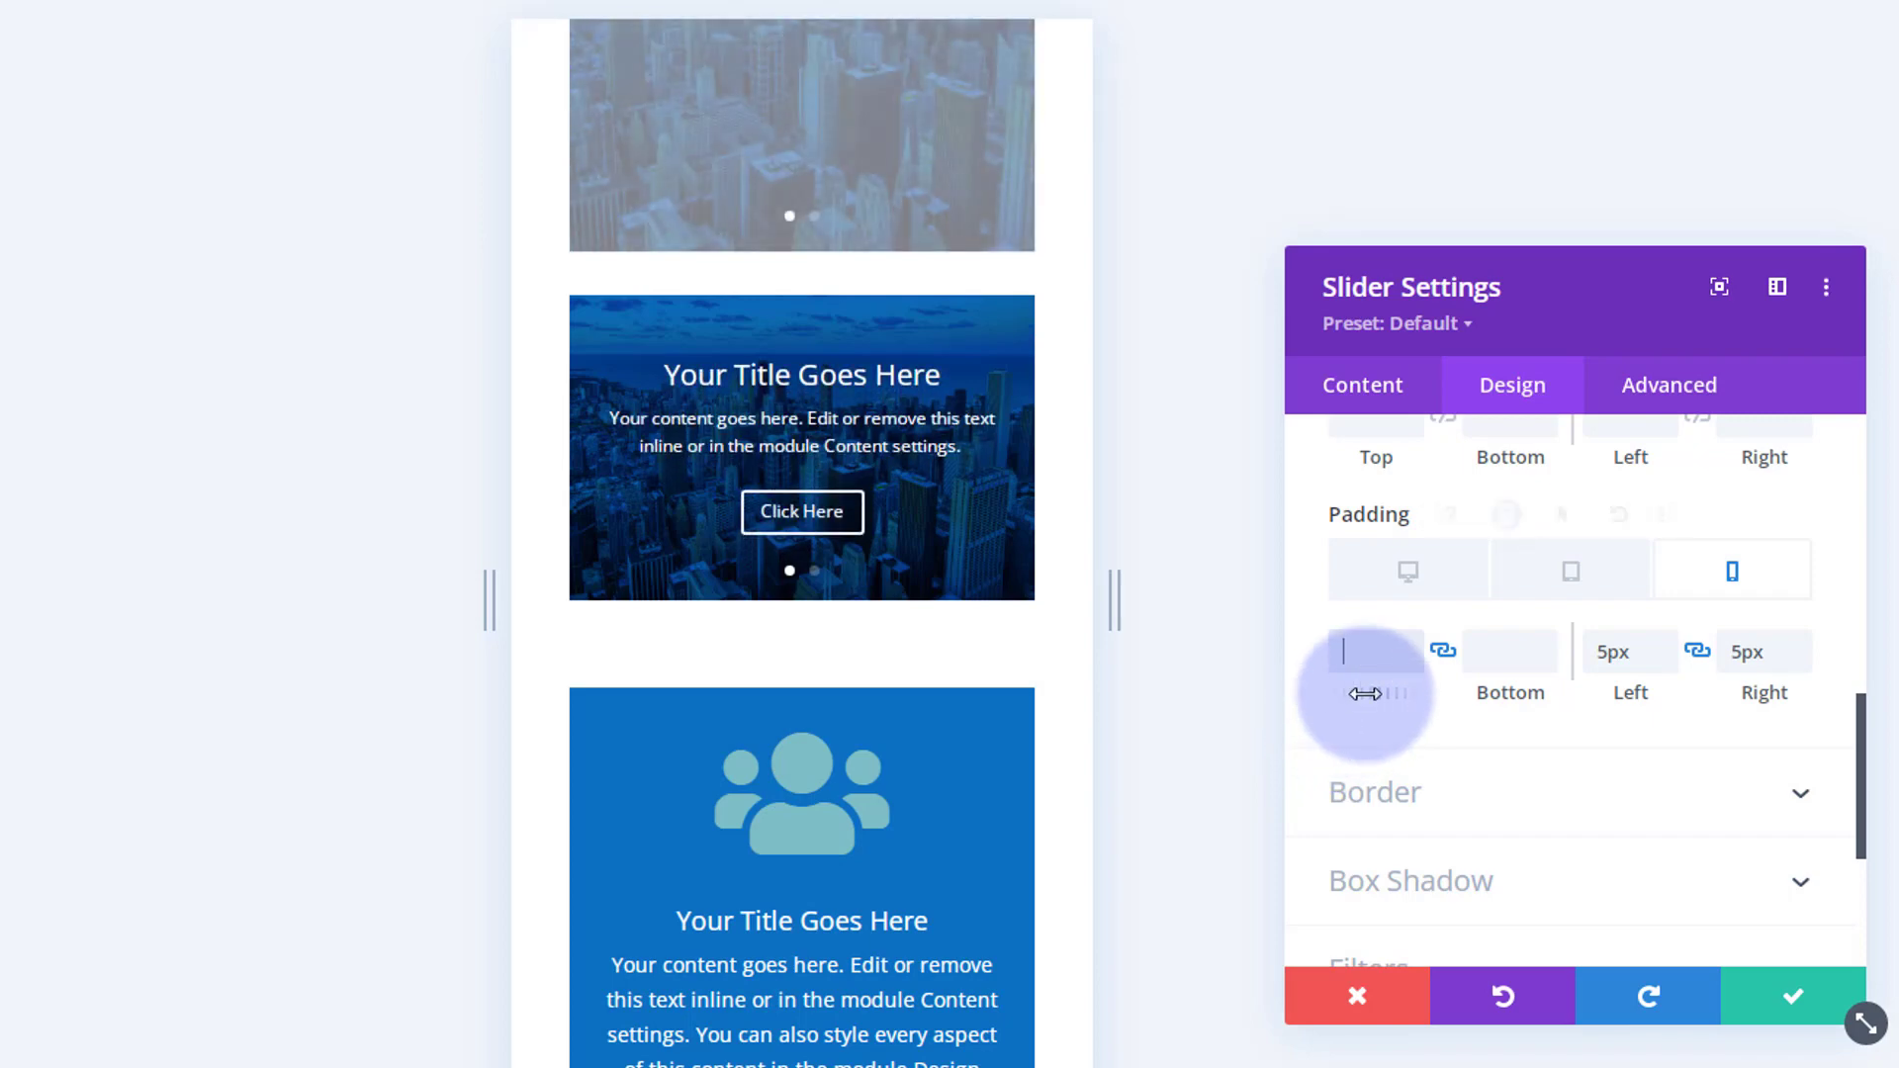
{"action": "type", "text": "20"}
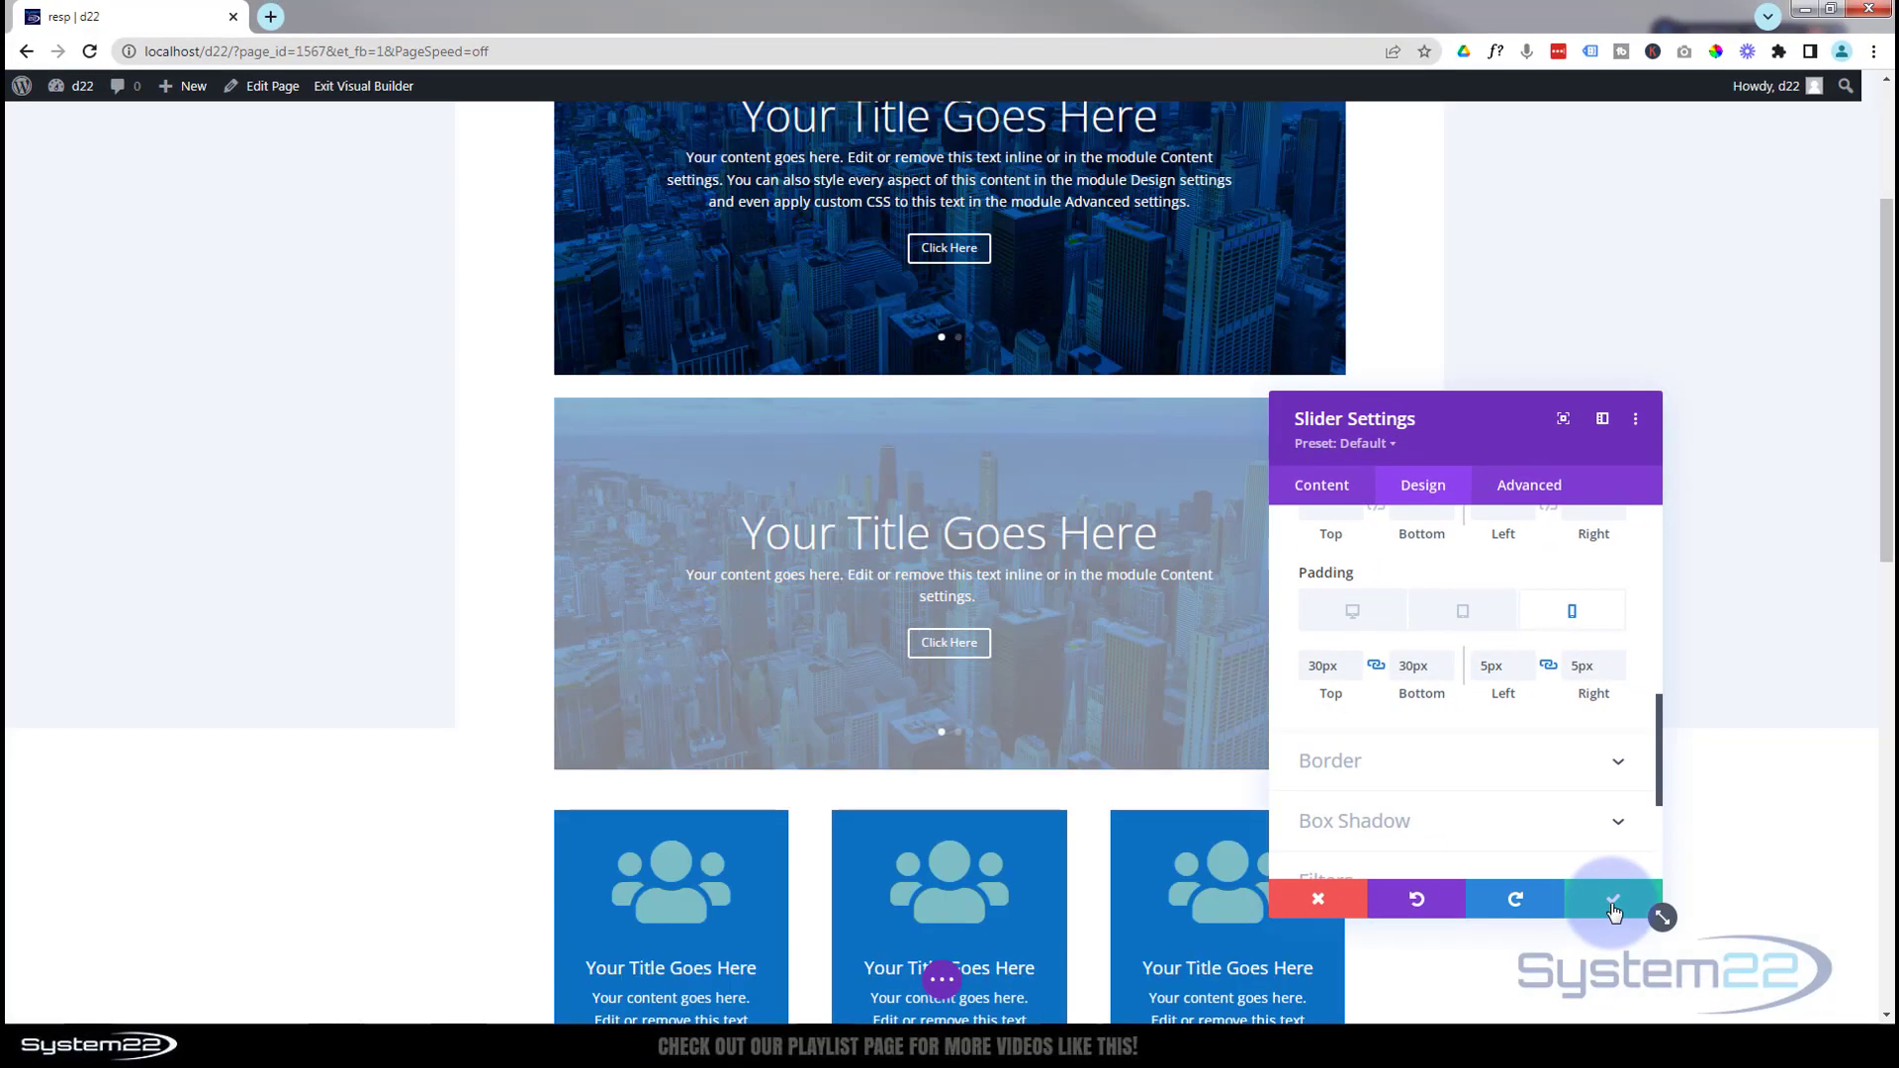
{"action": "left_click", "coordinate": [1613, 903]}
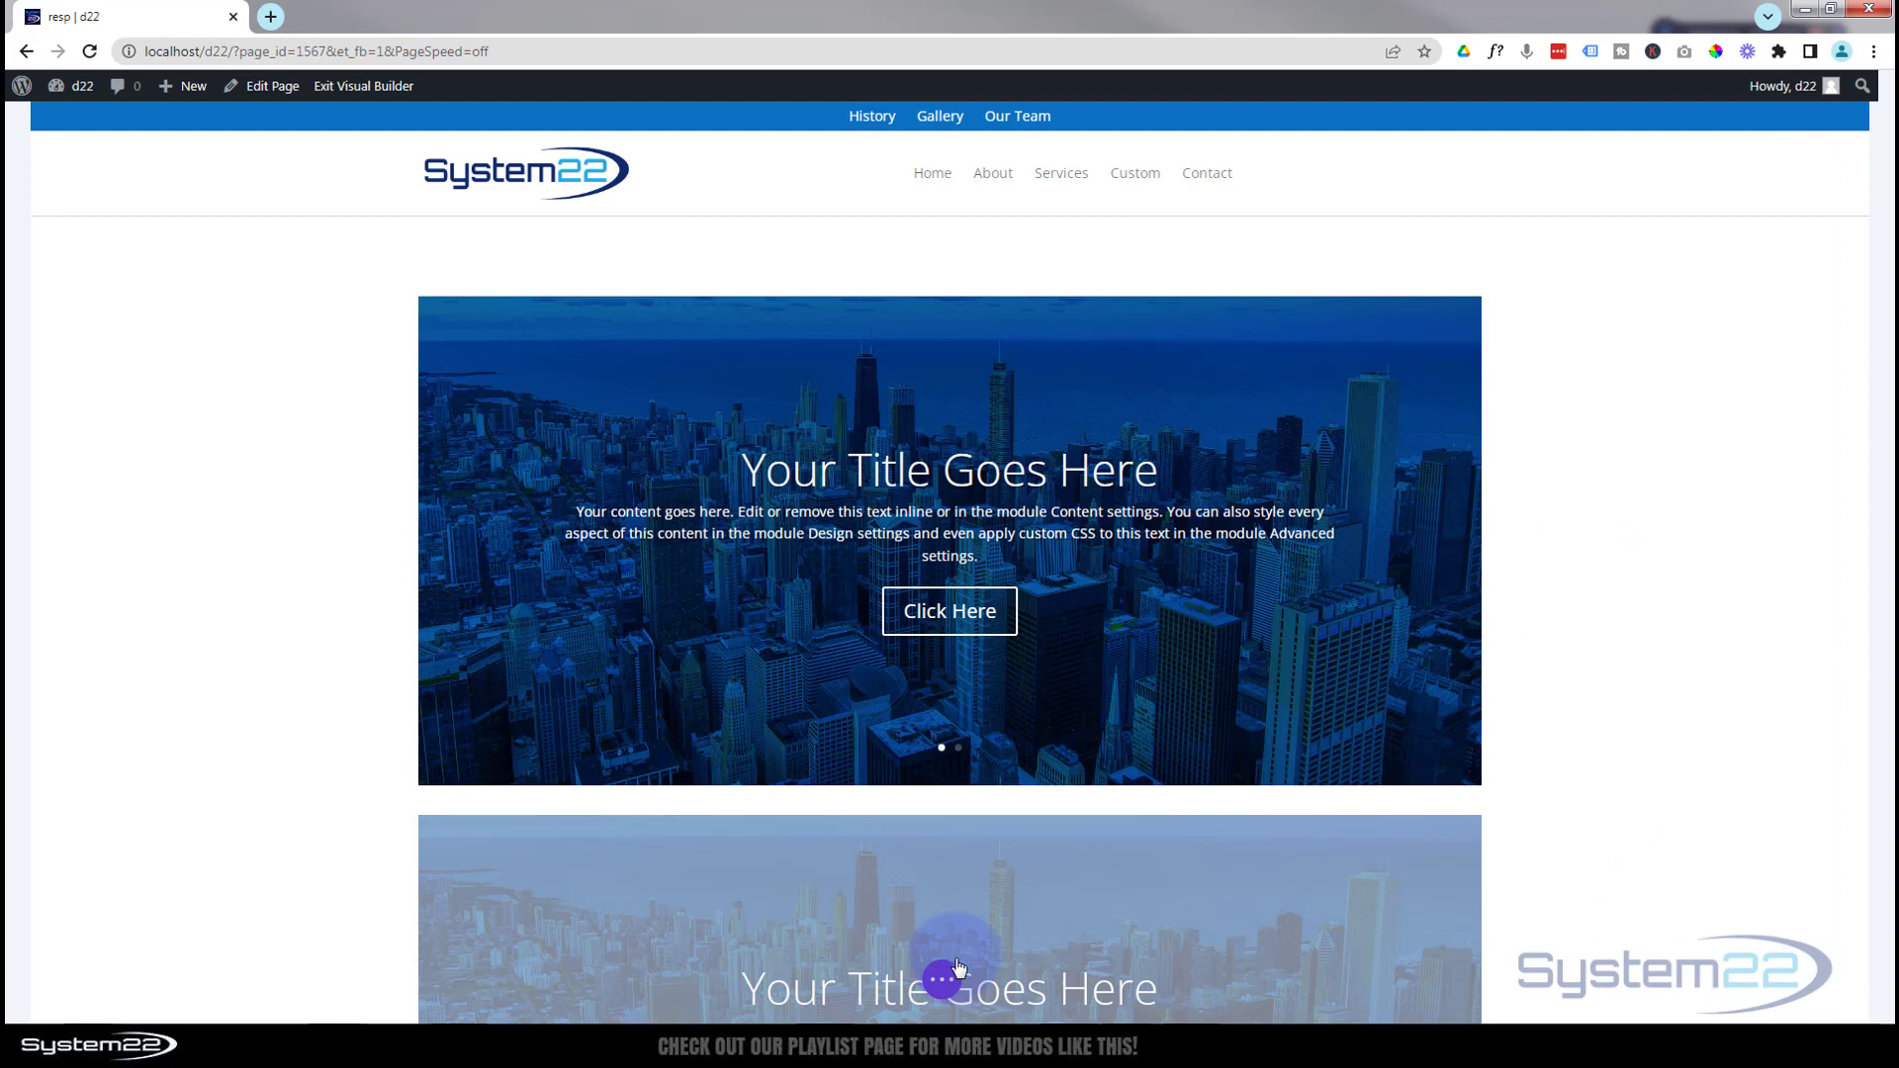
Publish the page and exit the Visual Builder to view the live page.
{"action": "left_click", "coordinate": [942, 980]}
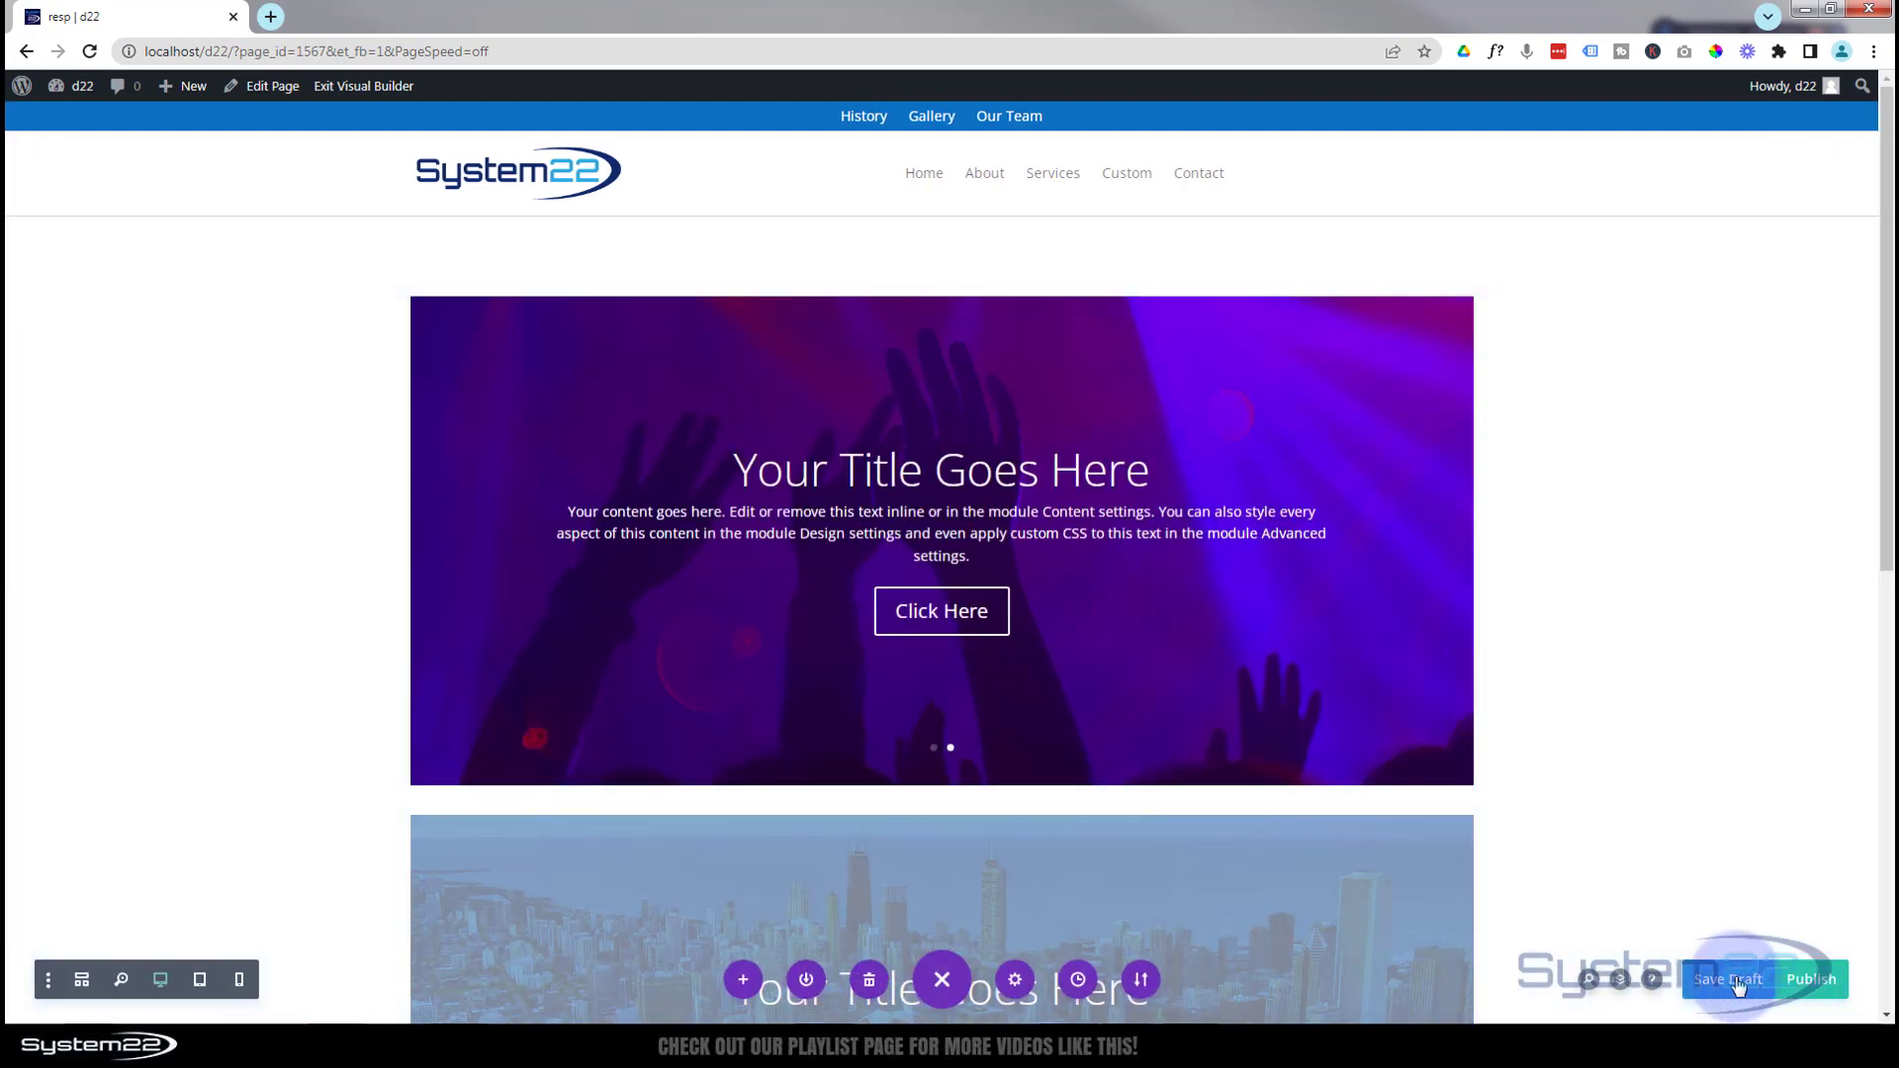
{"action": "left_click", "coordinate": [1739, 981]}
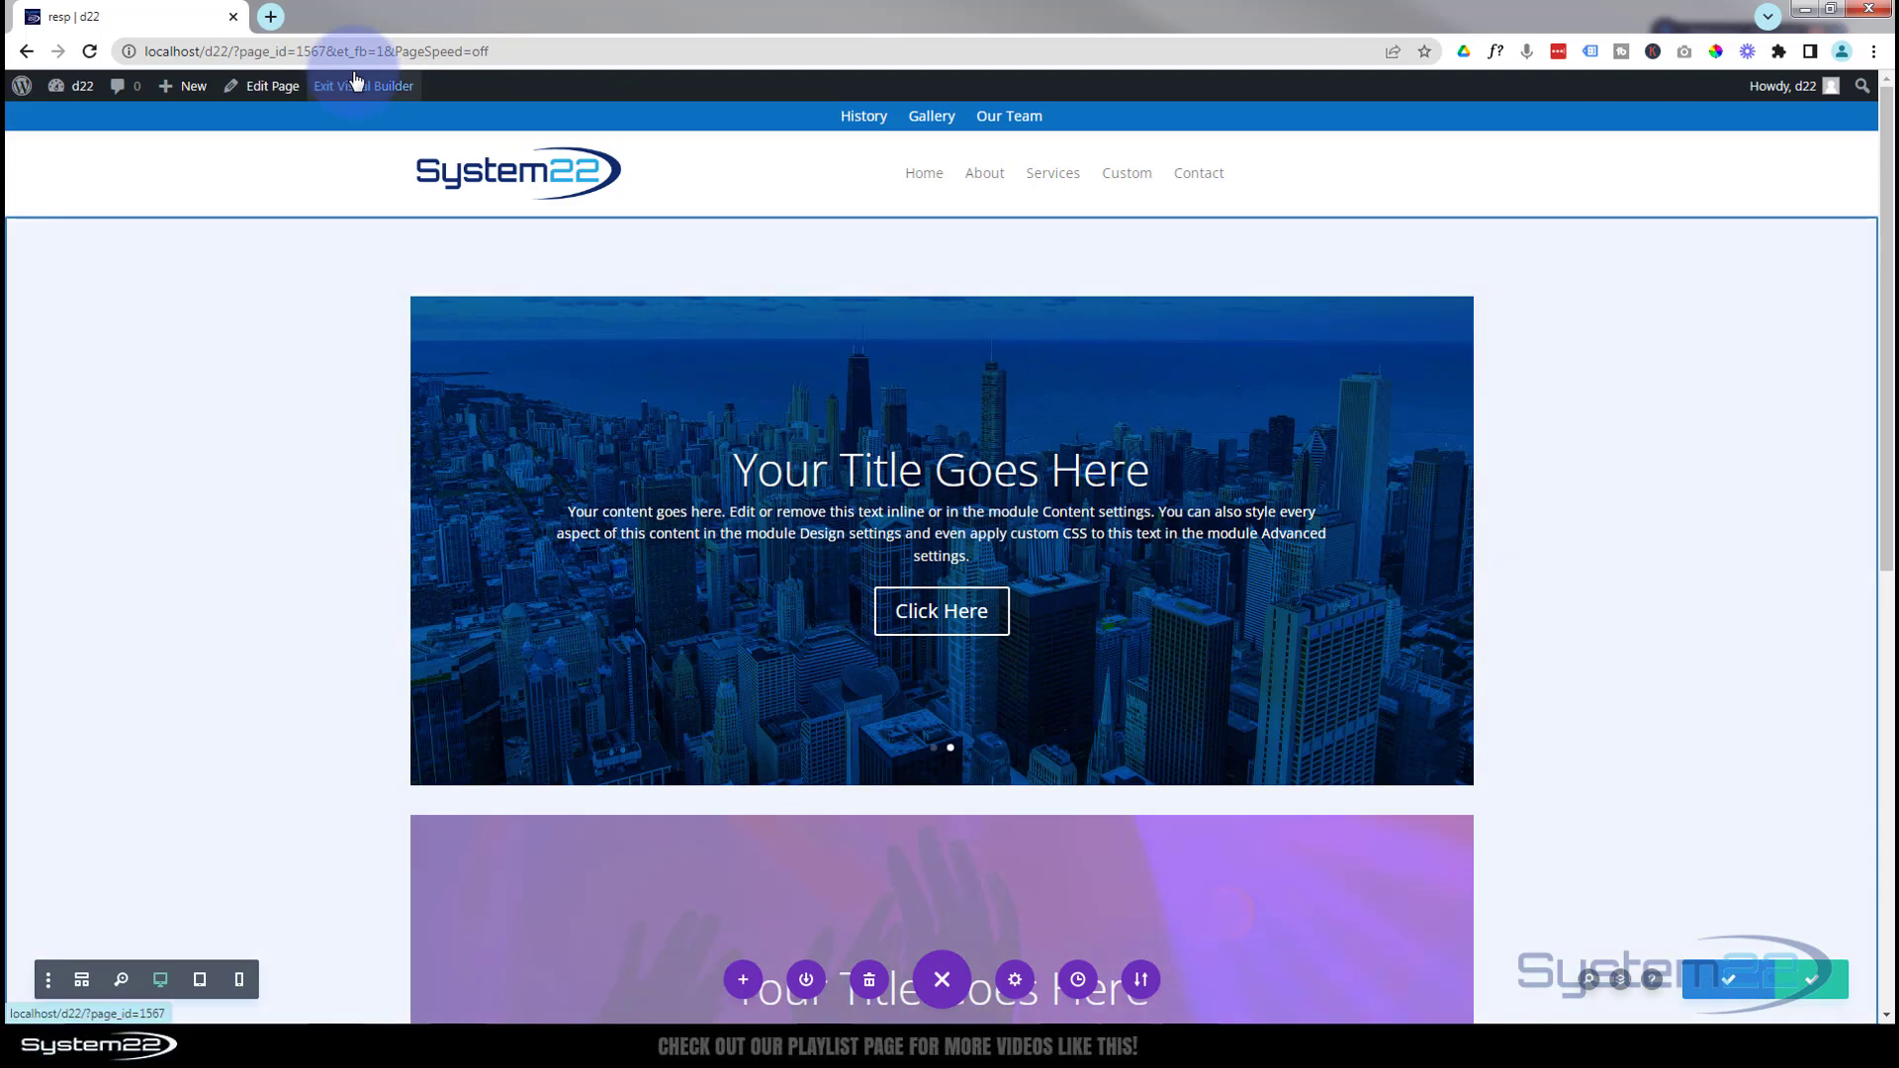
{"action": "left_click", "coordinate": [352, 87]}
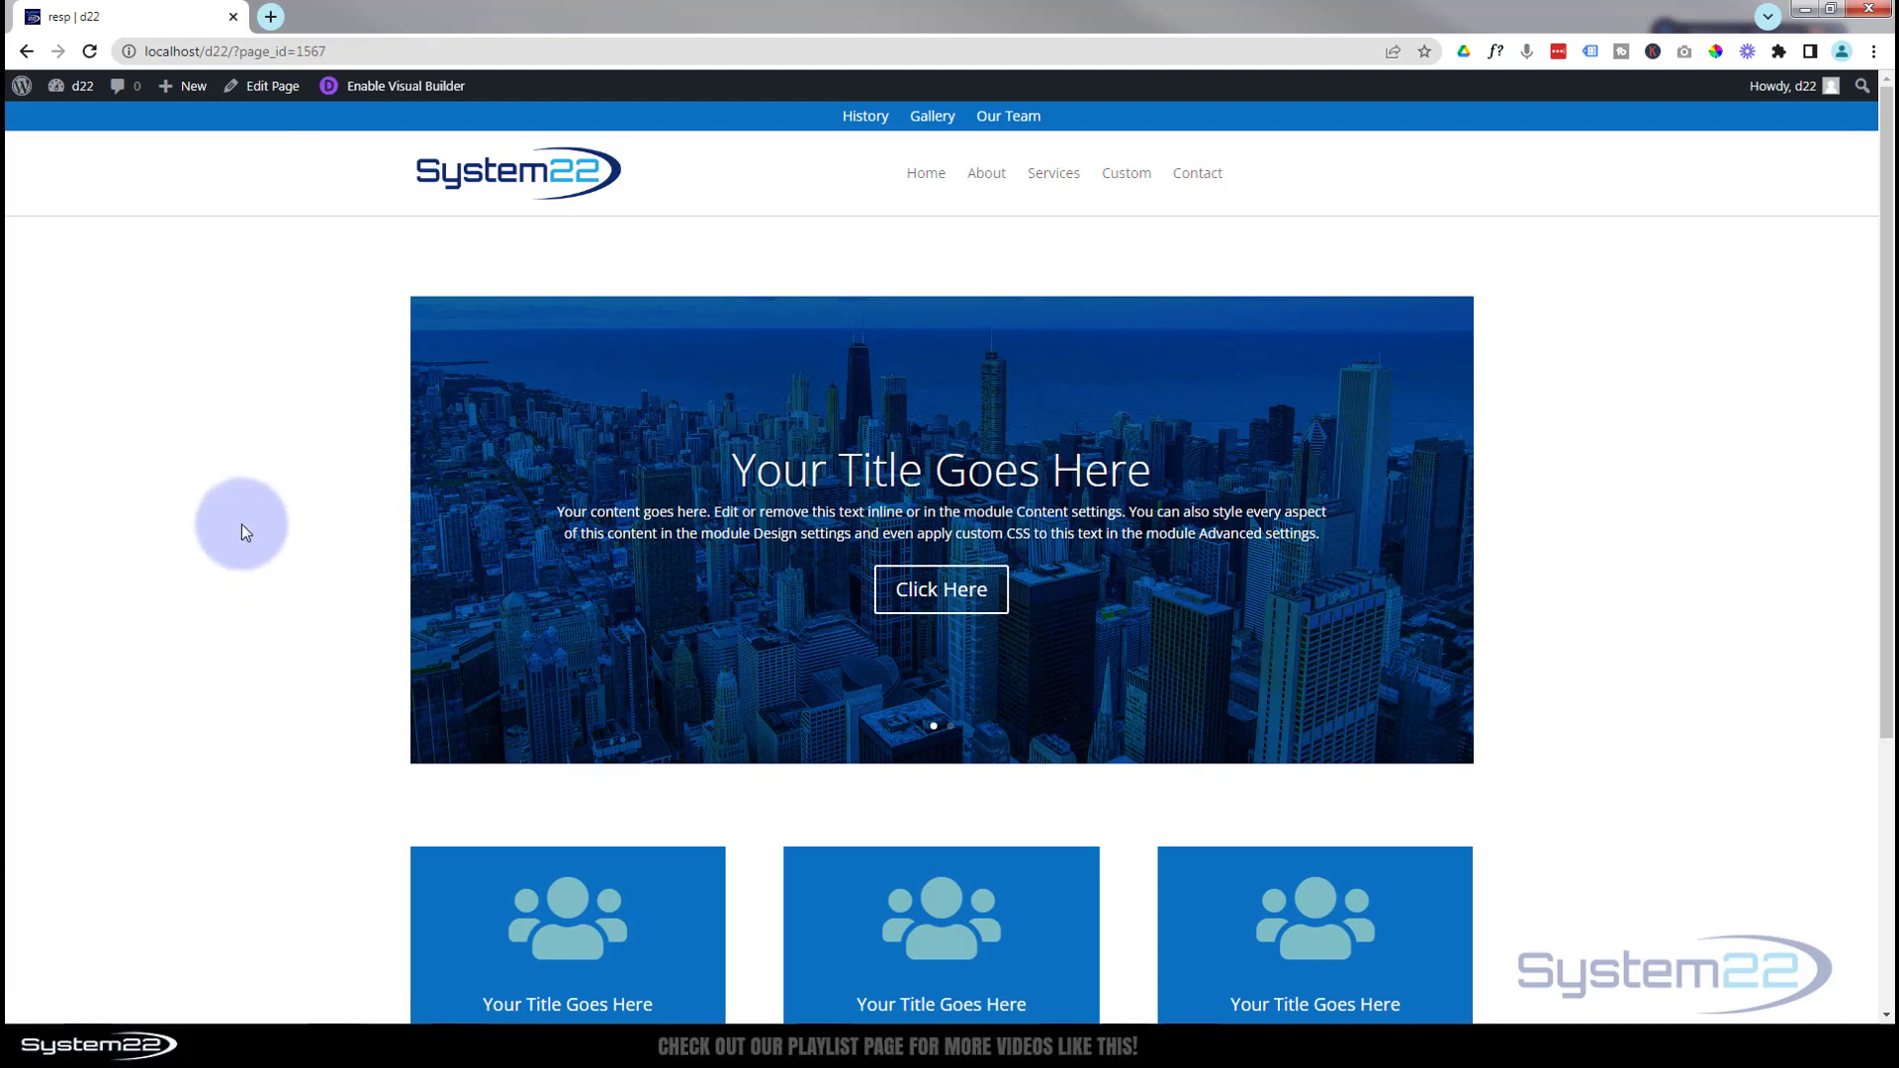
{"action": "key", "text": "ctrl+shift+i"}
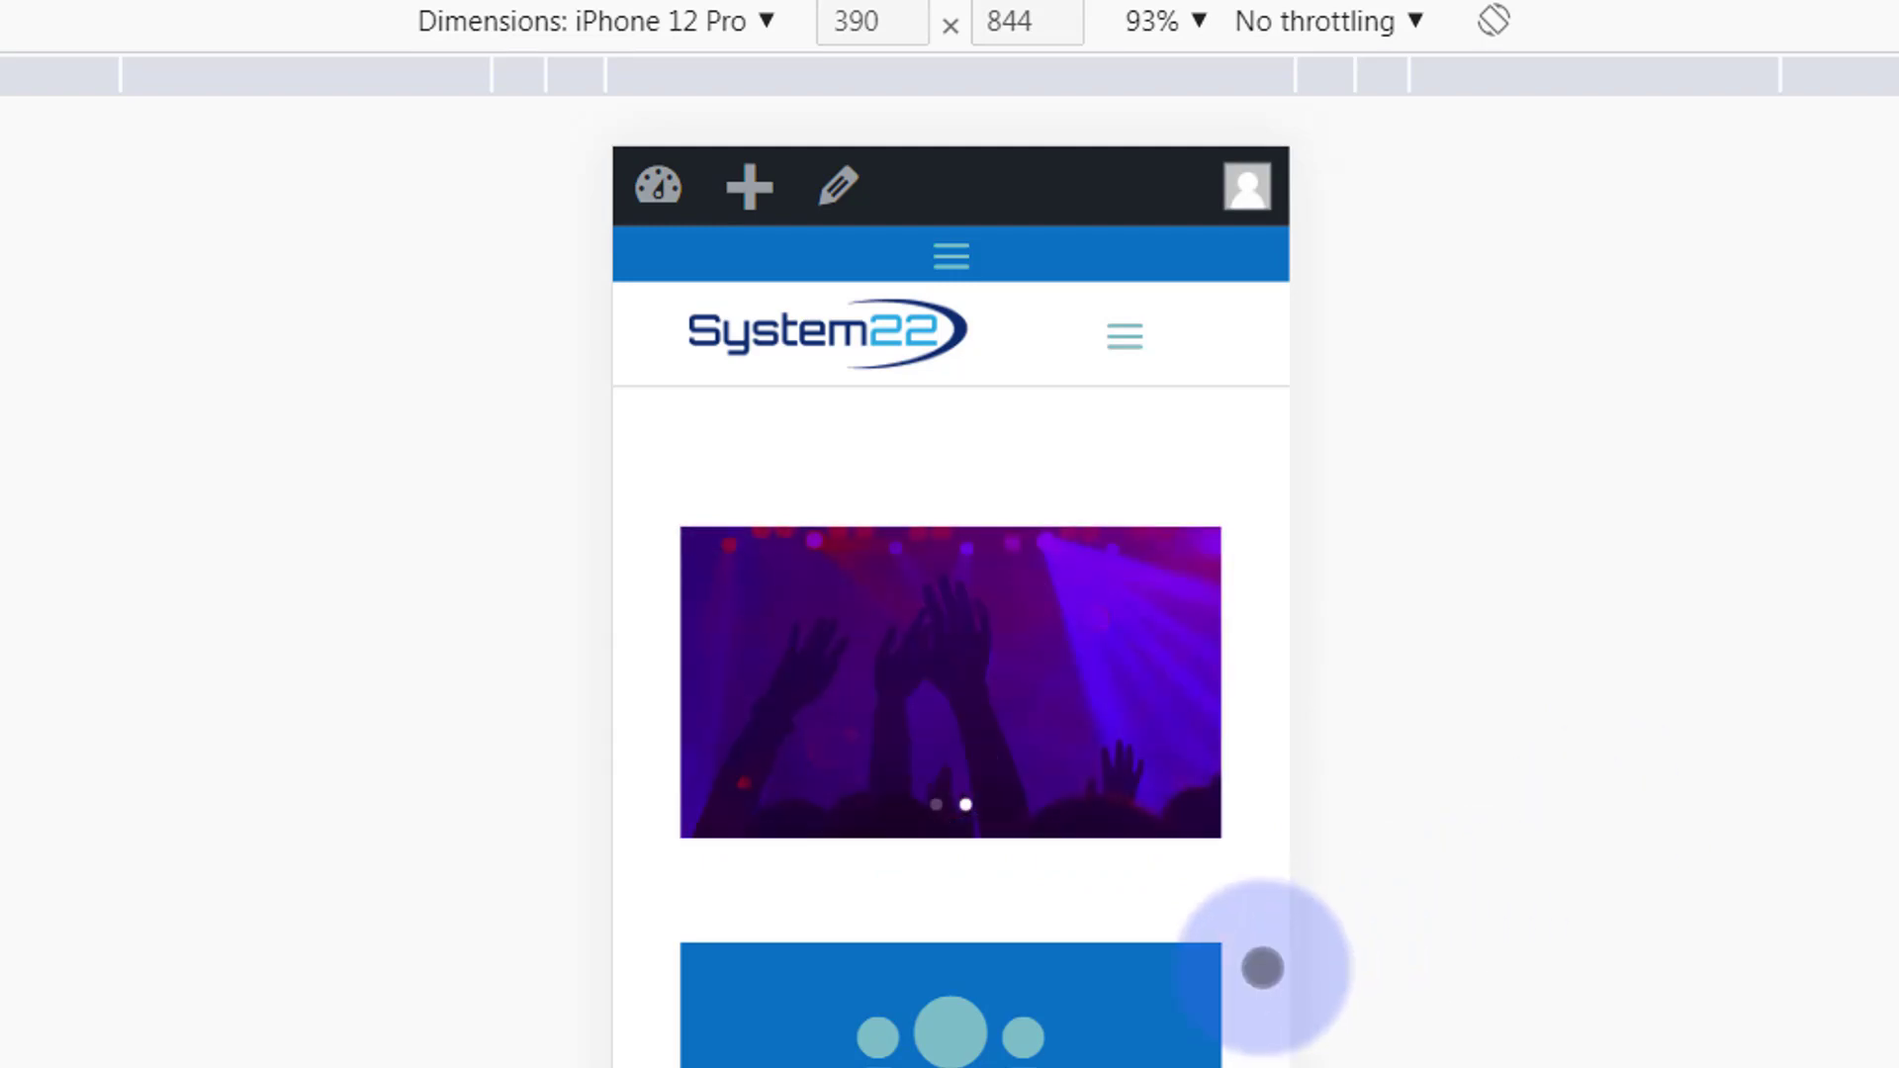
Check the compact phone slider above the blurbs at iPhone 12 Pro size, then close DevTools.
{"action": "scroll", "coordinate": [1262, 968], "scroll_direction": "down", "scroll_amount": 3}
{"action": "left_click_drag", "start_coordinate": [1262, 967], "coordinate": [1030, 526]}
{"action": "left_click_drag", "start_coordinate": [950, 1027], "coordinate": [785, 346]}
{"action": "scroll", "coordinate": [950, 593], "scroll_direction": "down", "scroll_amount": 3}
{"action": "scroll", "coordinate": [742, 644], "scroll_direction": "up", "scroll_amount": 9}
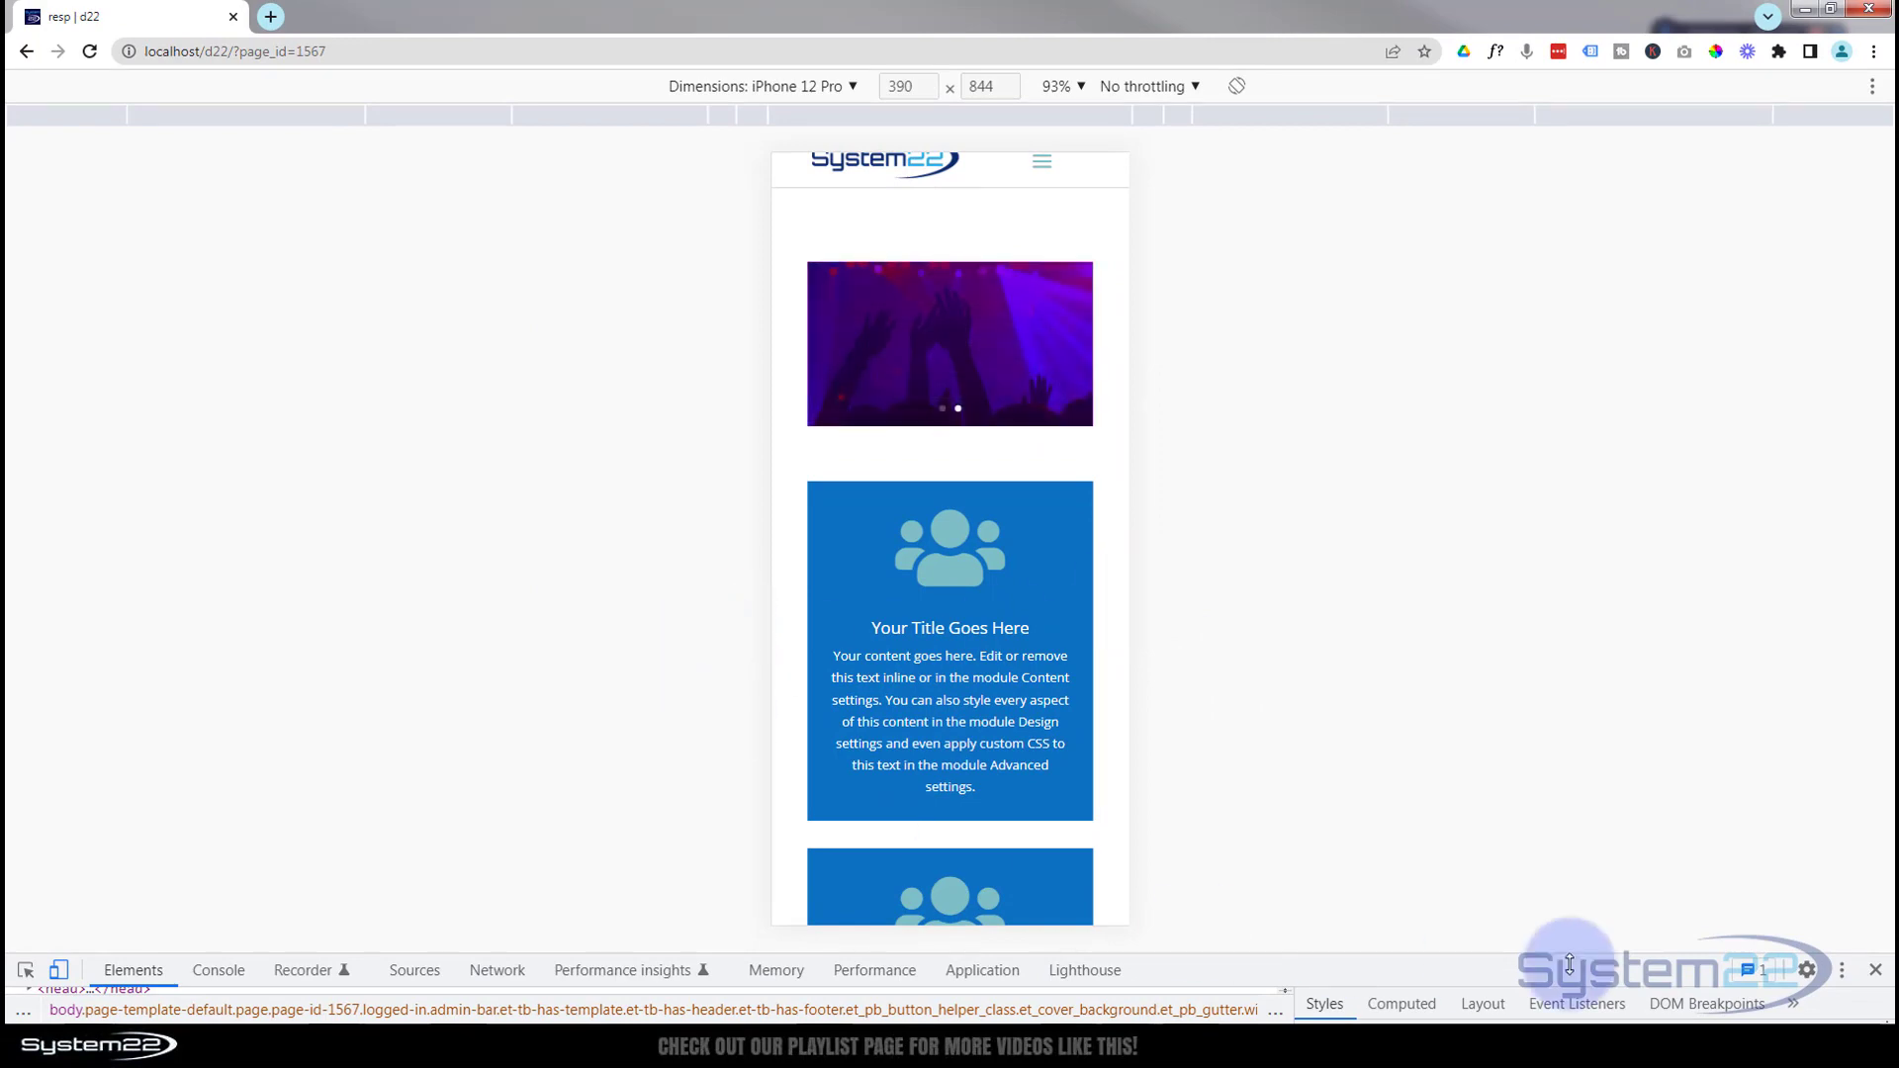
{"action": "left_click", "coordinate": [1876, 972]}
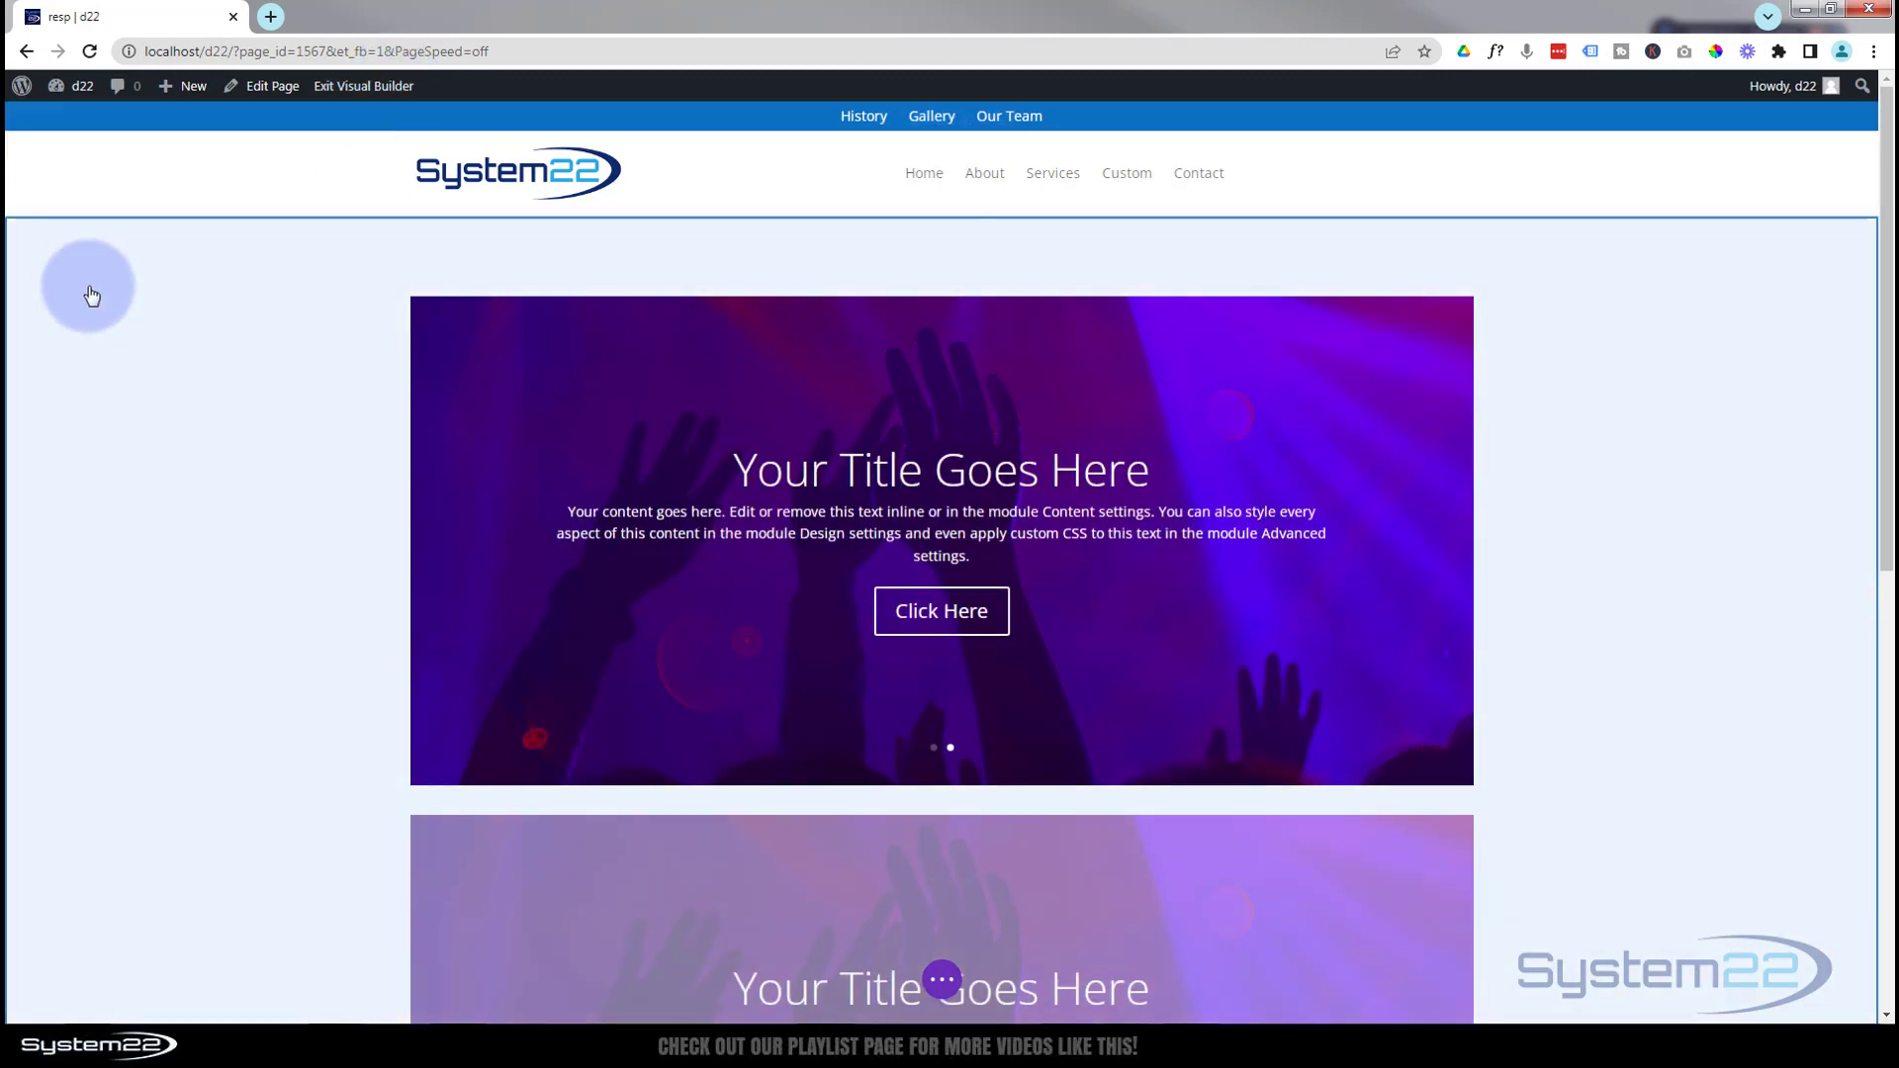
Give the section a white background colour in its Section Settings.
{"action": "mouse_move", "coordinate": [87, 289]}
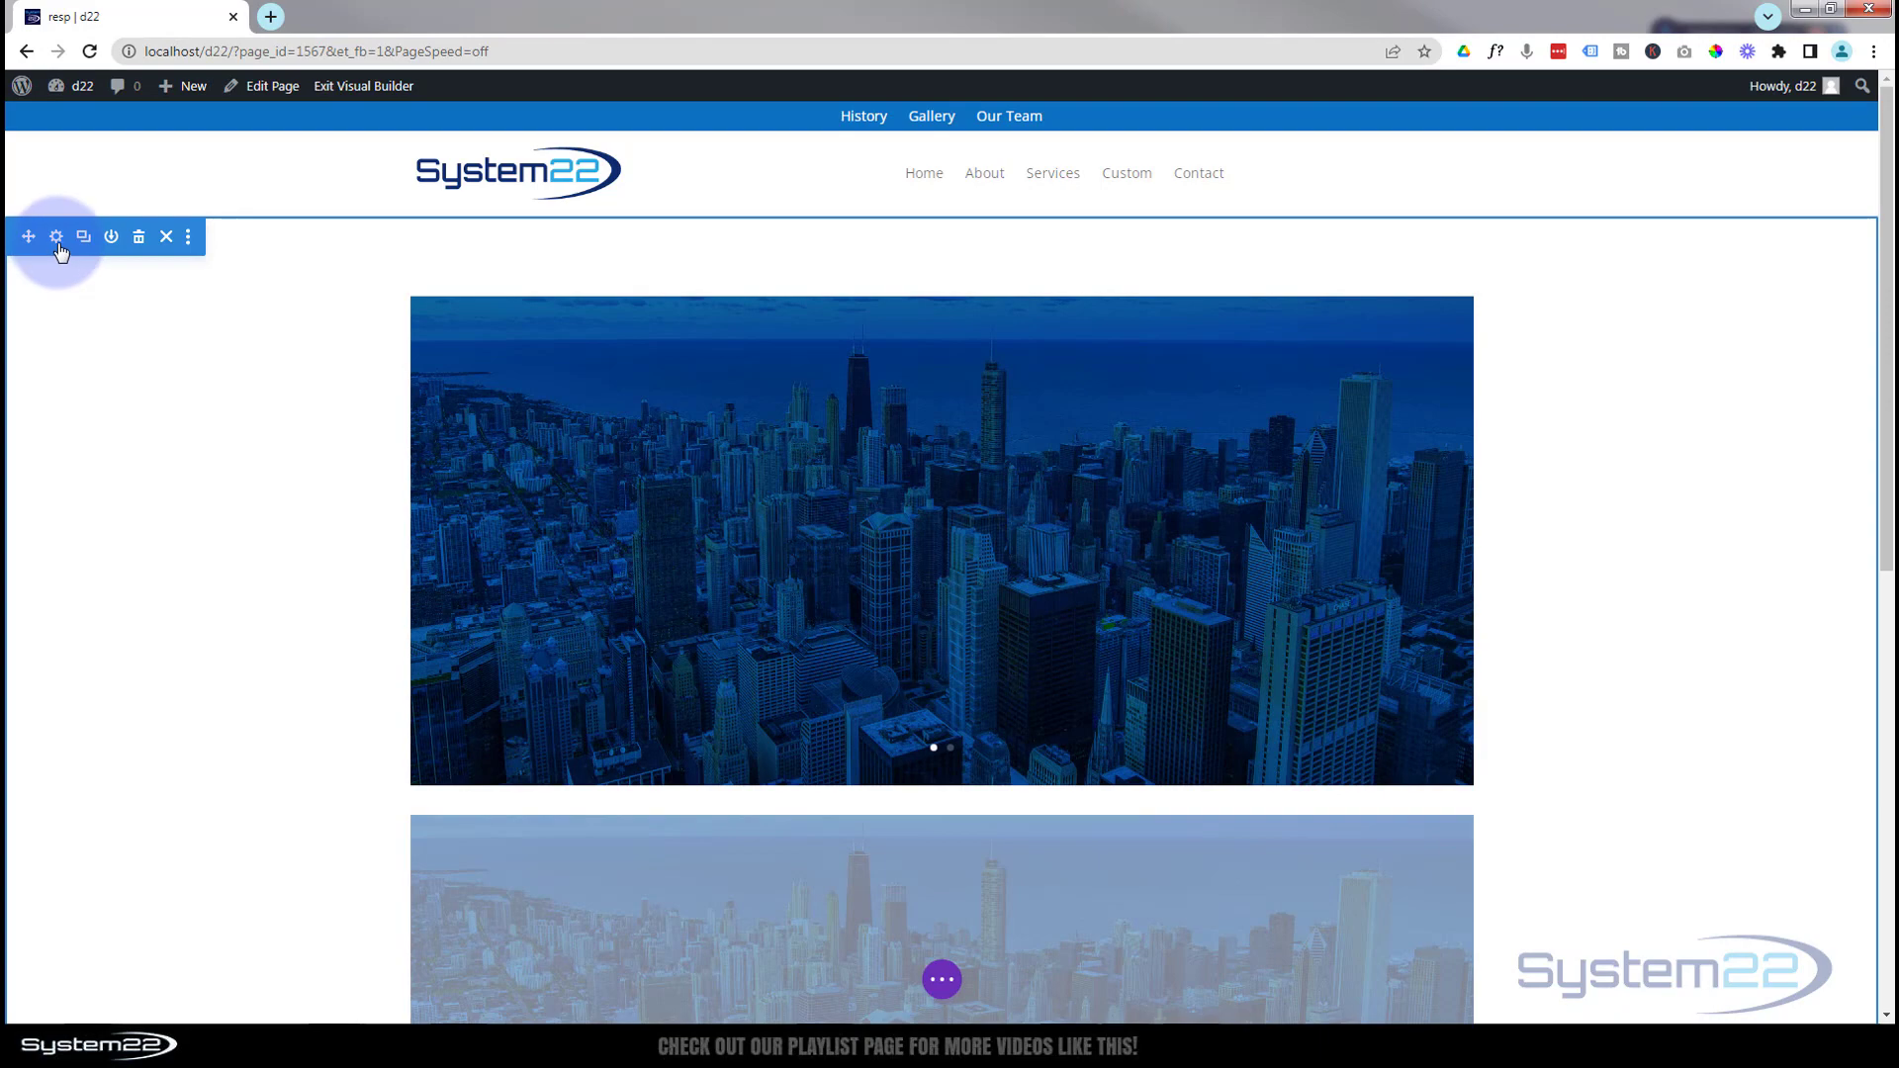
{"action": "left_click", "coordinate": [57, 238]}
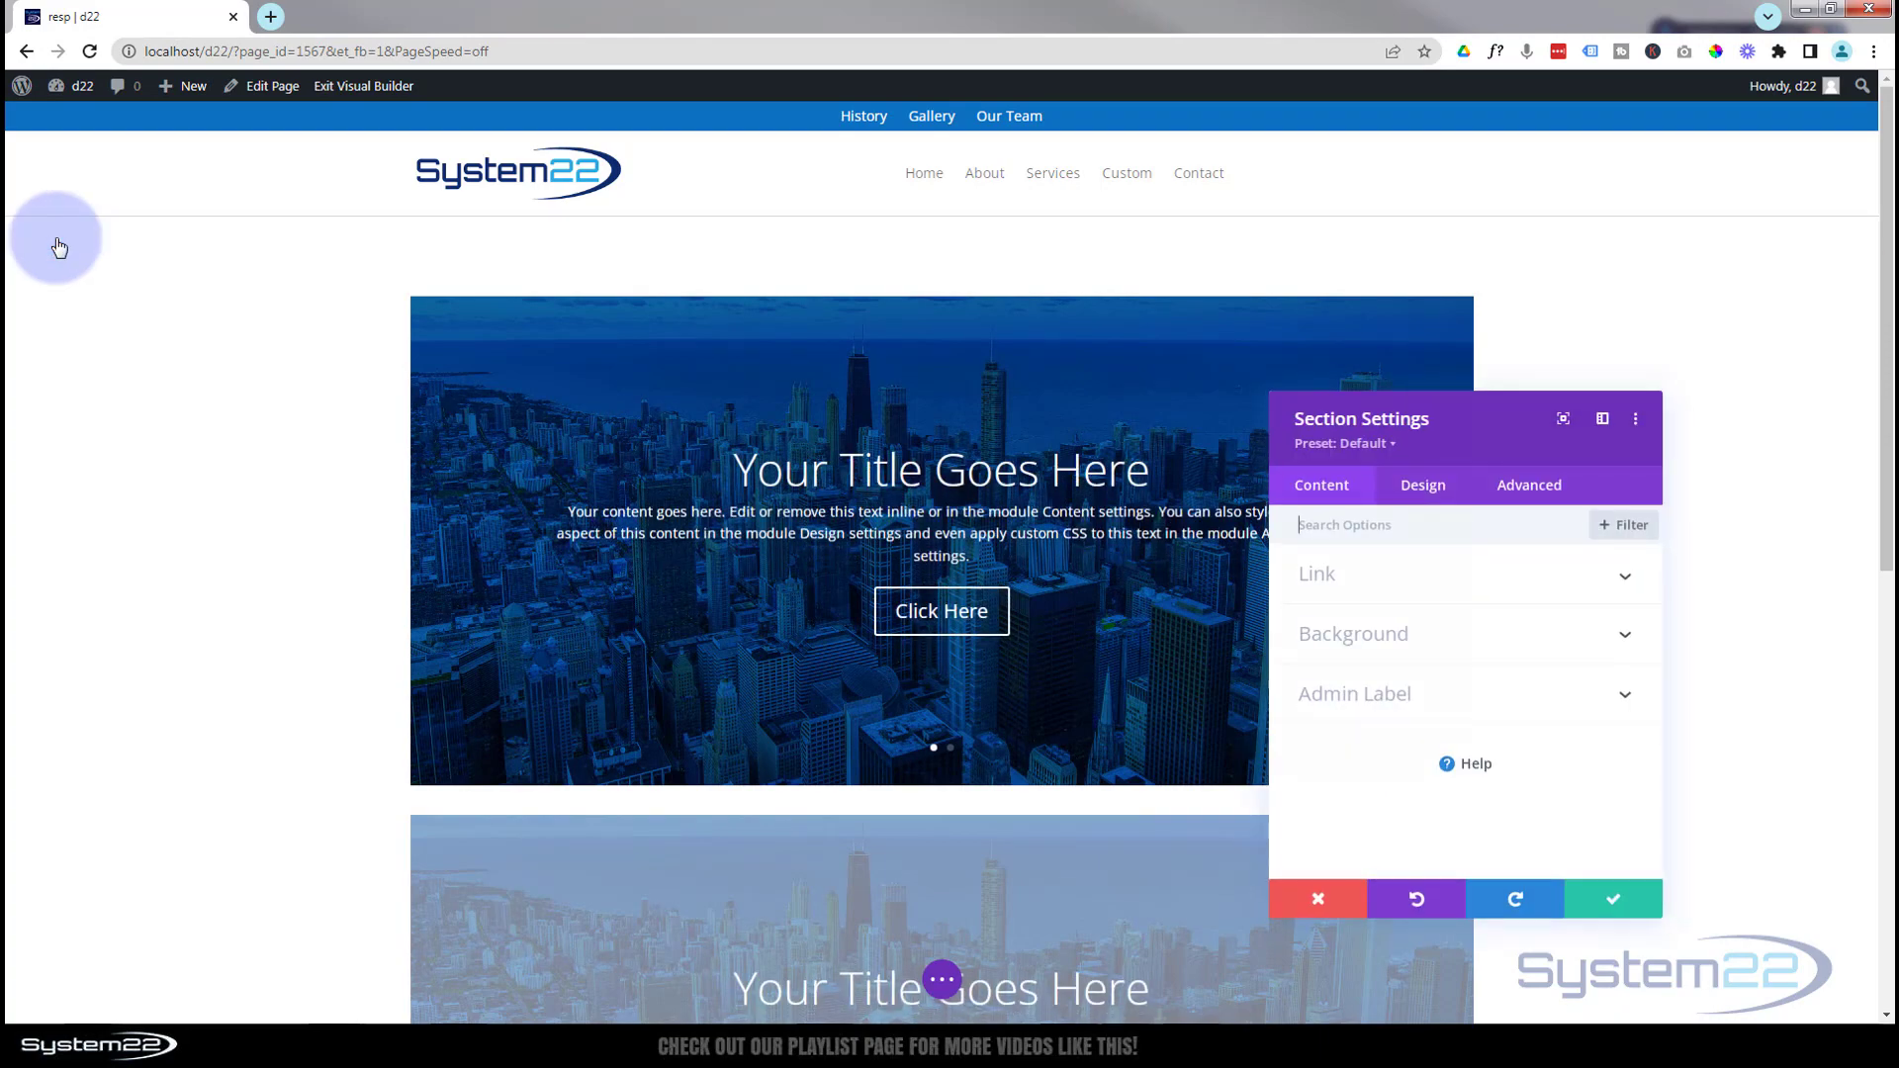
{"action": "left_click_drag", "start_coordinate": [1424, 444], "coordinate": [1138, 287]}
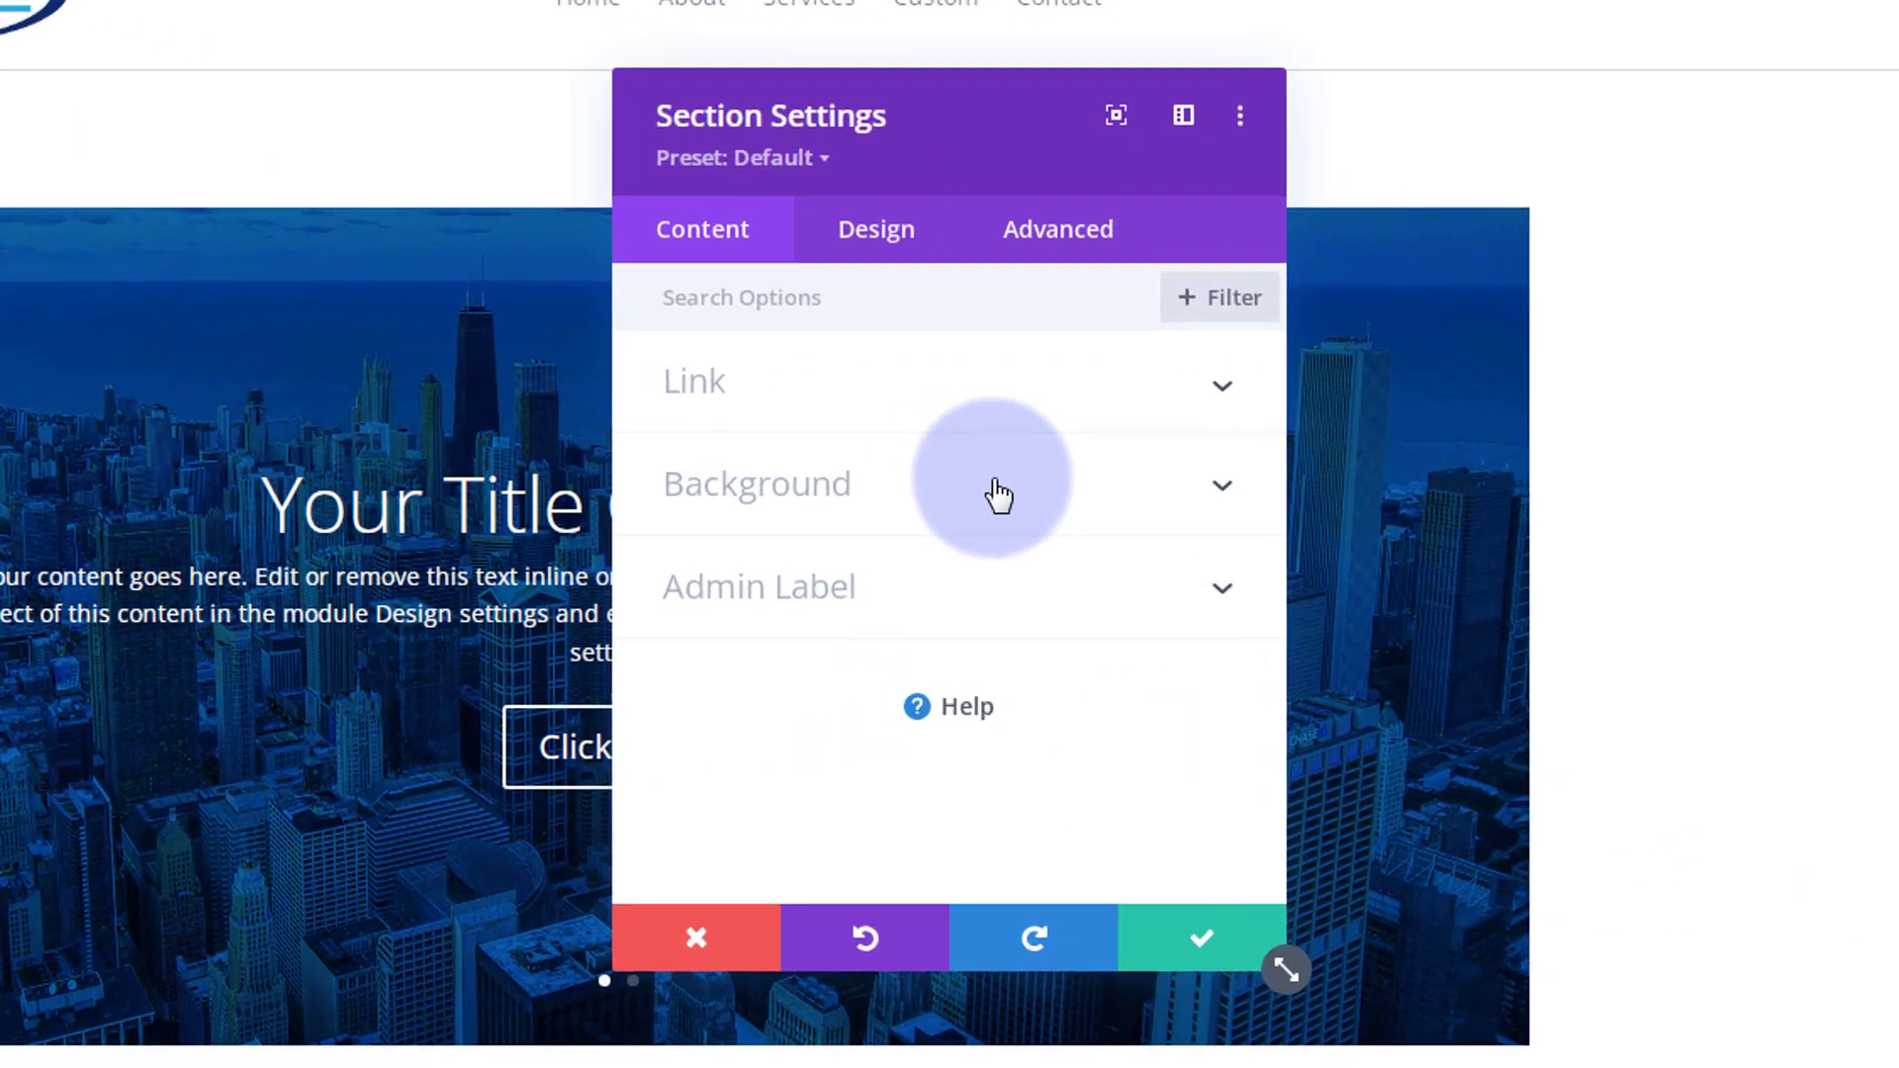
{"action": "left_click", "coordinate": [997, 493]}
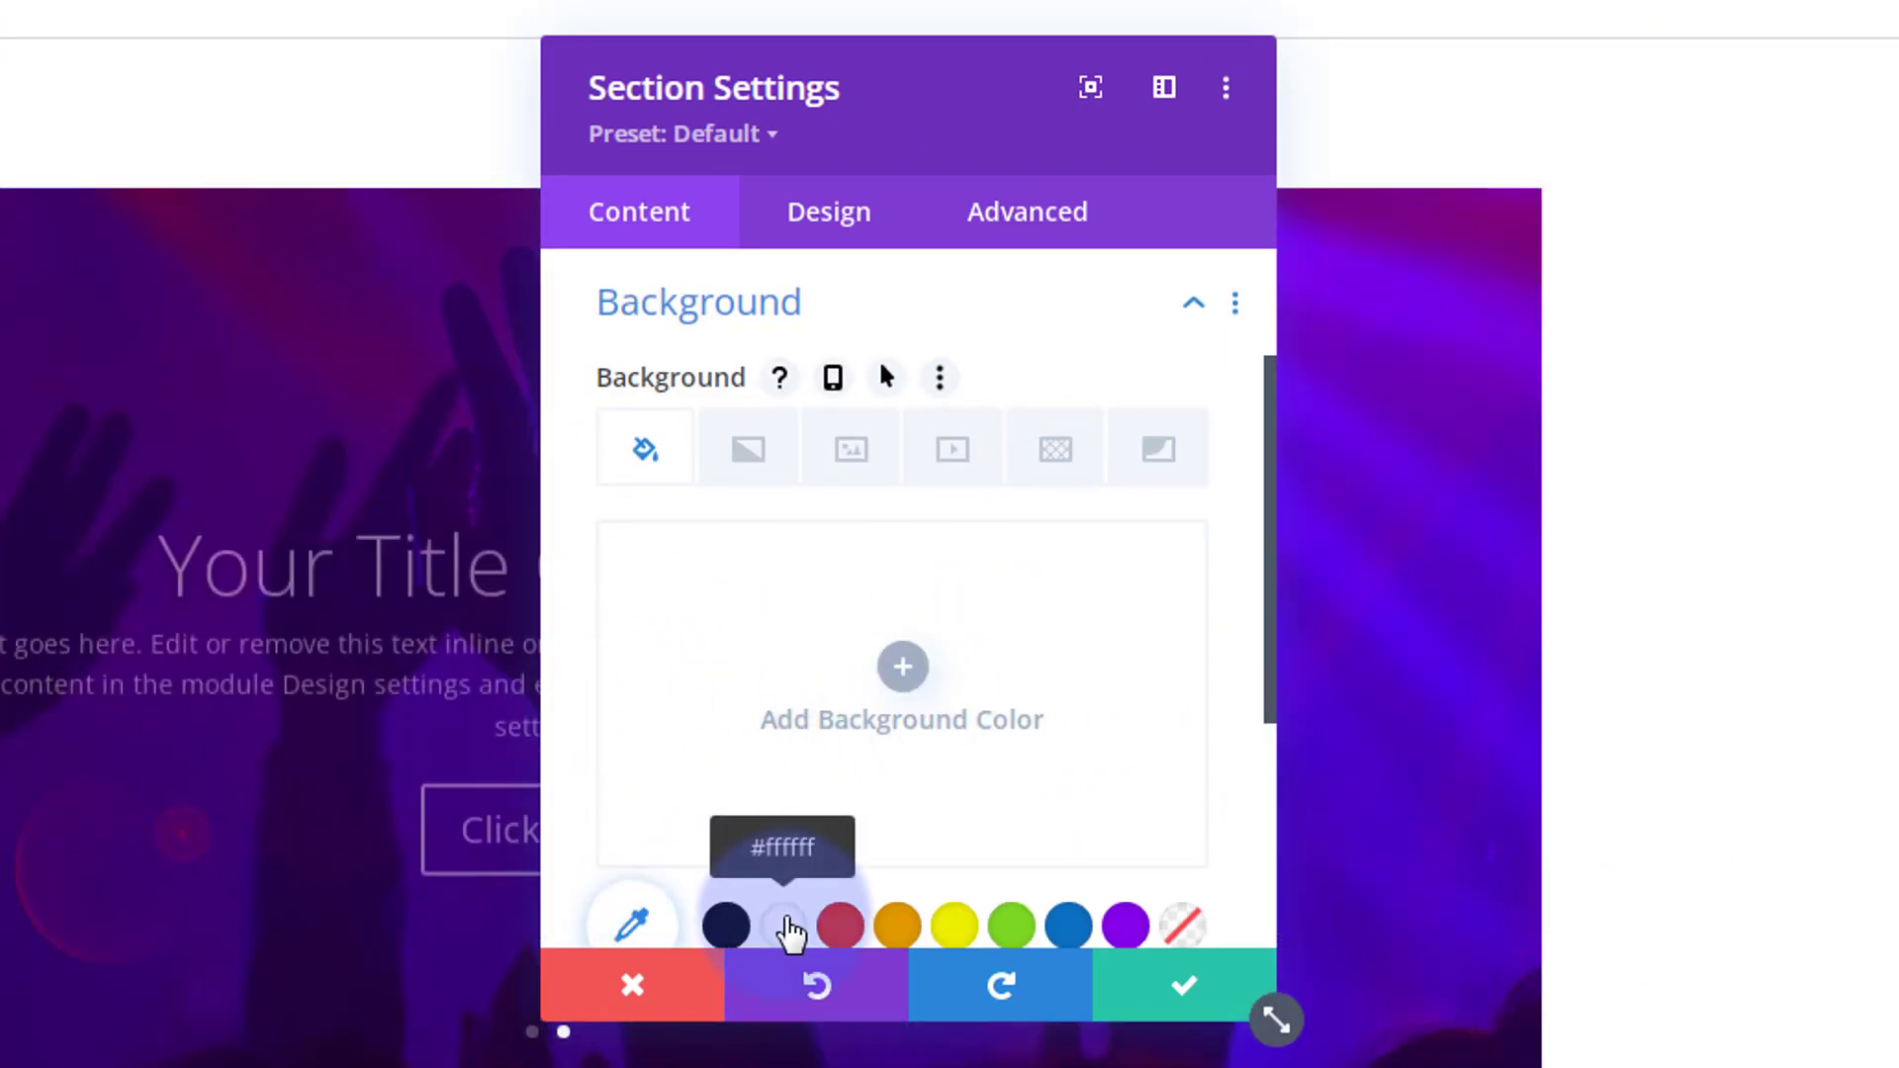
{"action": "left_click", "coordinate": [783, 927]}
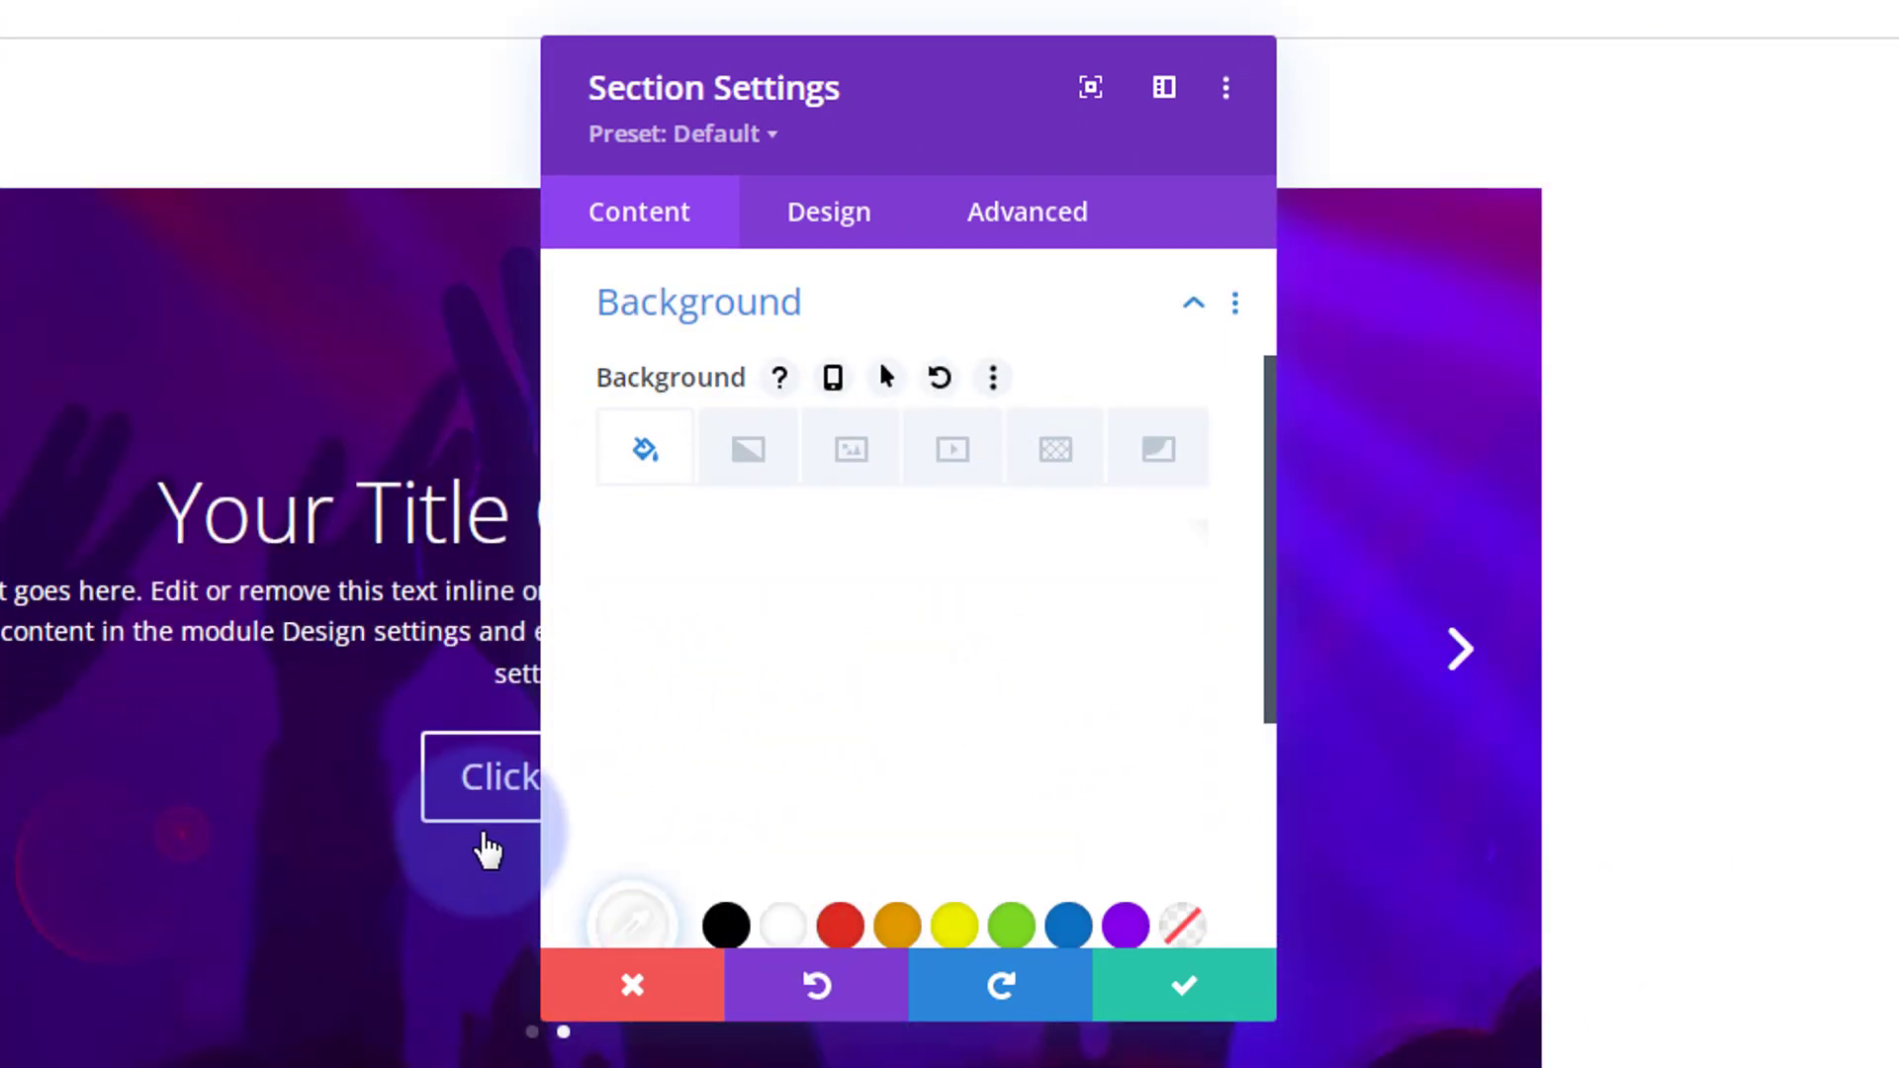
Set the section's phone-only background colour to black and save the section settings.
{"action": "mouse_move", "coordinate": [827, 729]}
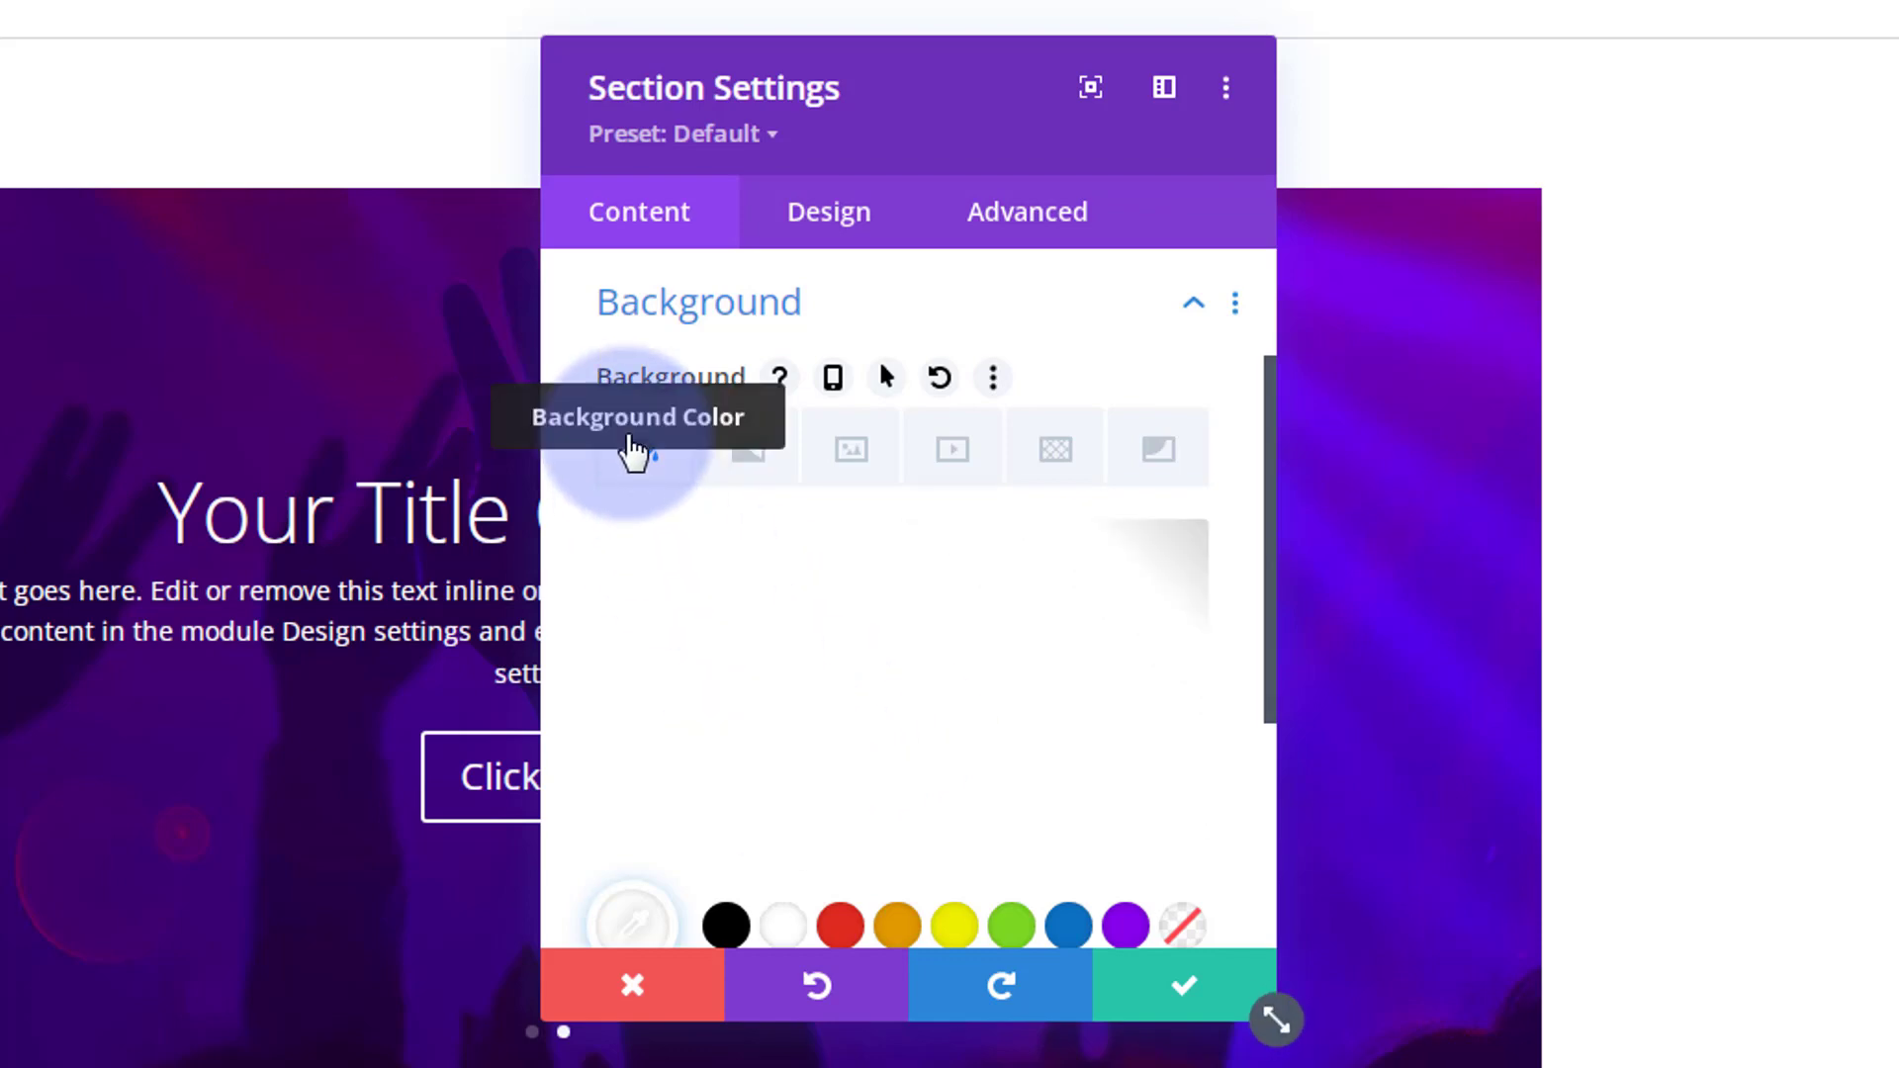
{"action": "left_click", "coordinate": [825, 377]}
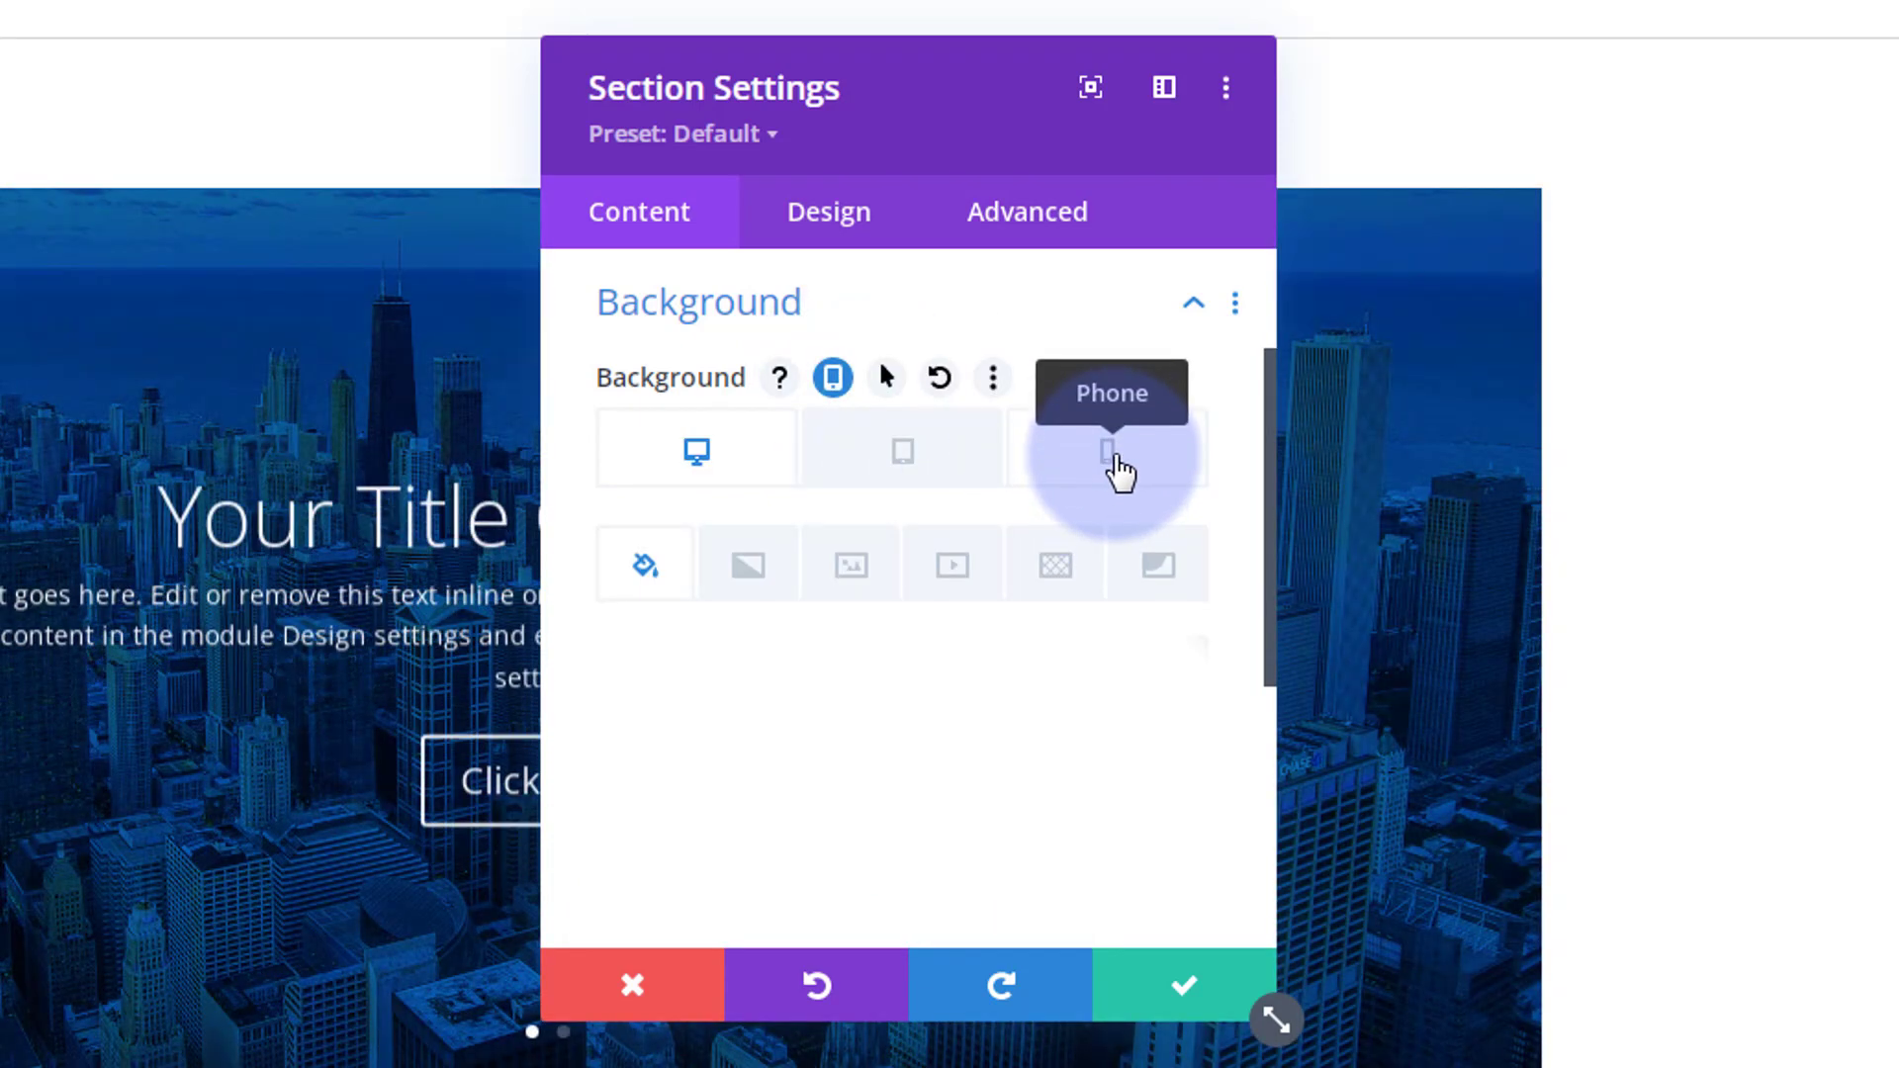
{"action": "left_click", "coordinate": [1114, 460]}
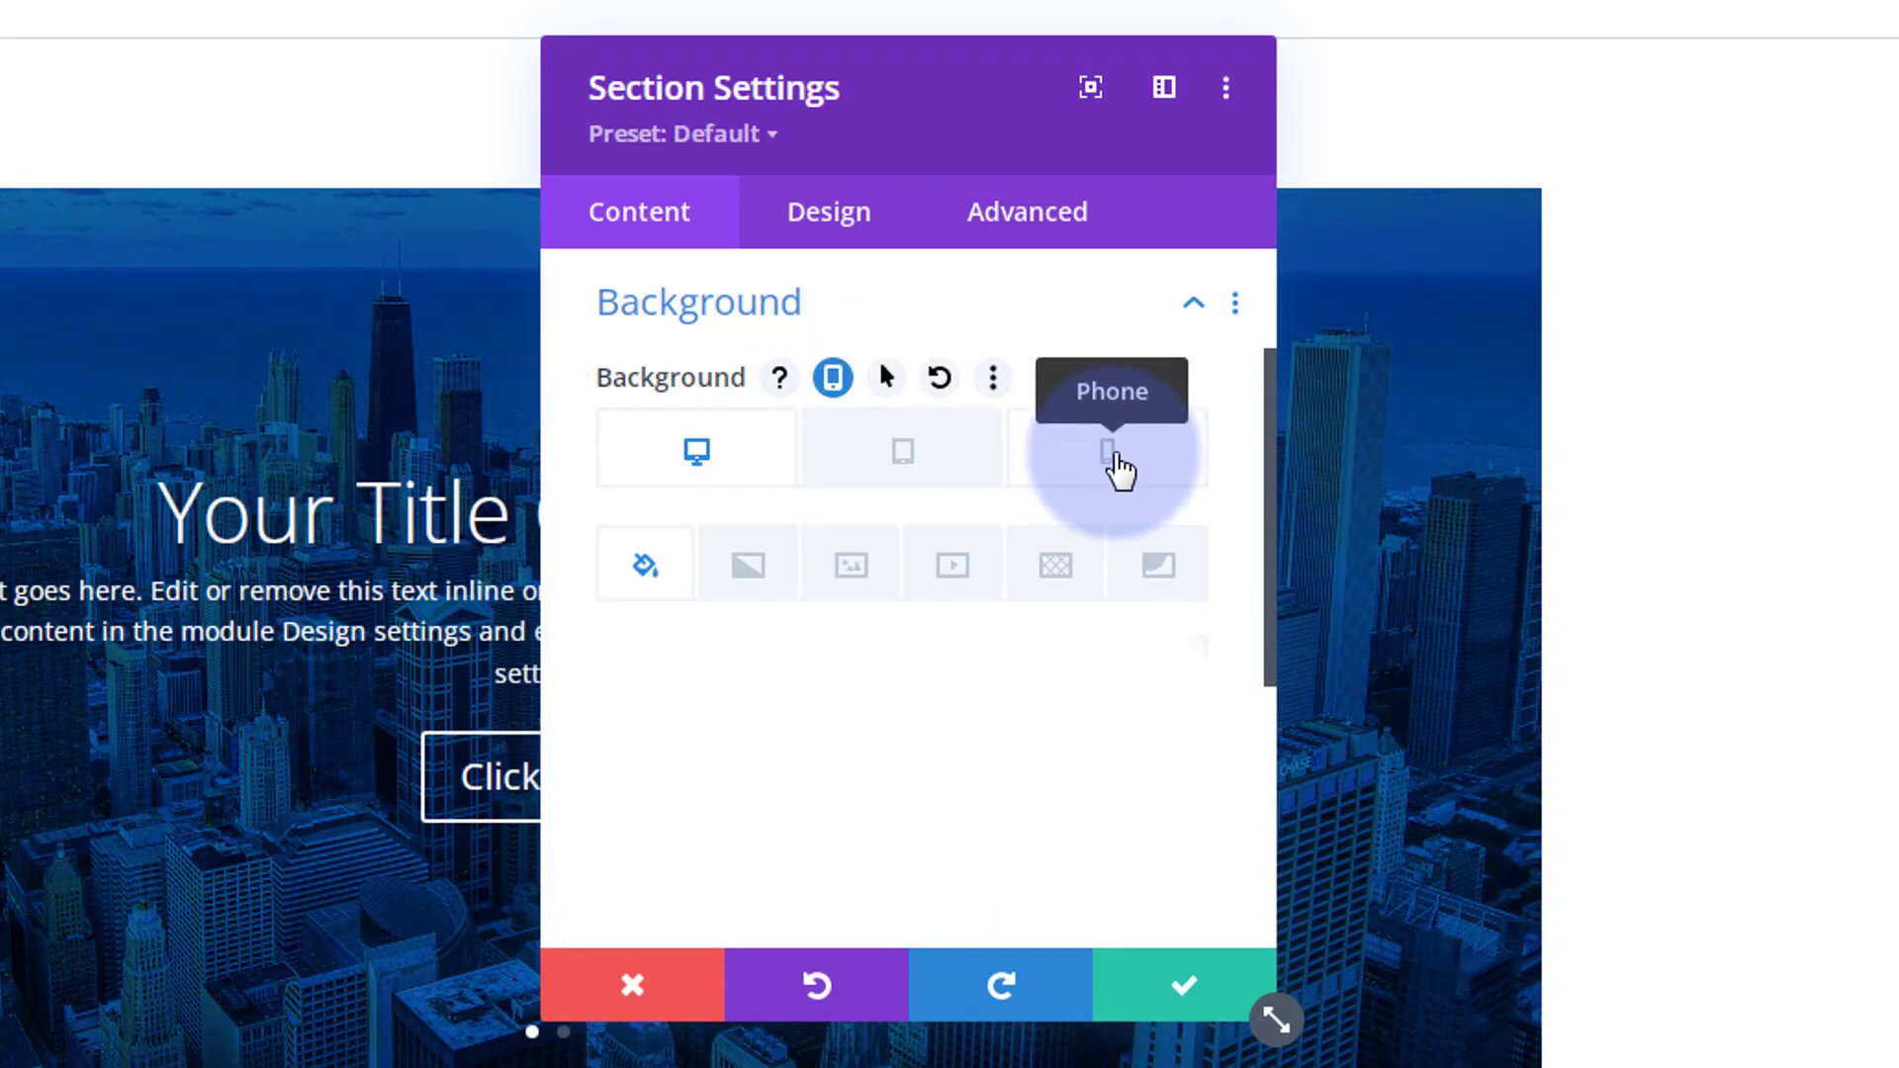
{"action": "left_click_drag", "start_coordinate": [948, 166], "coordinate": [1384, 194]}
{"action": "left_click", "coordinate": [1248, 732]}
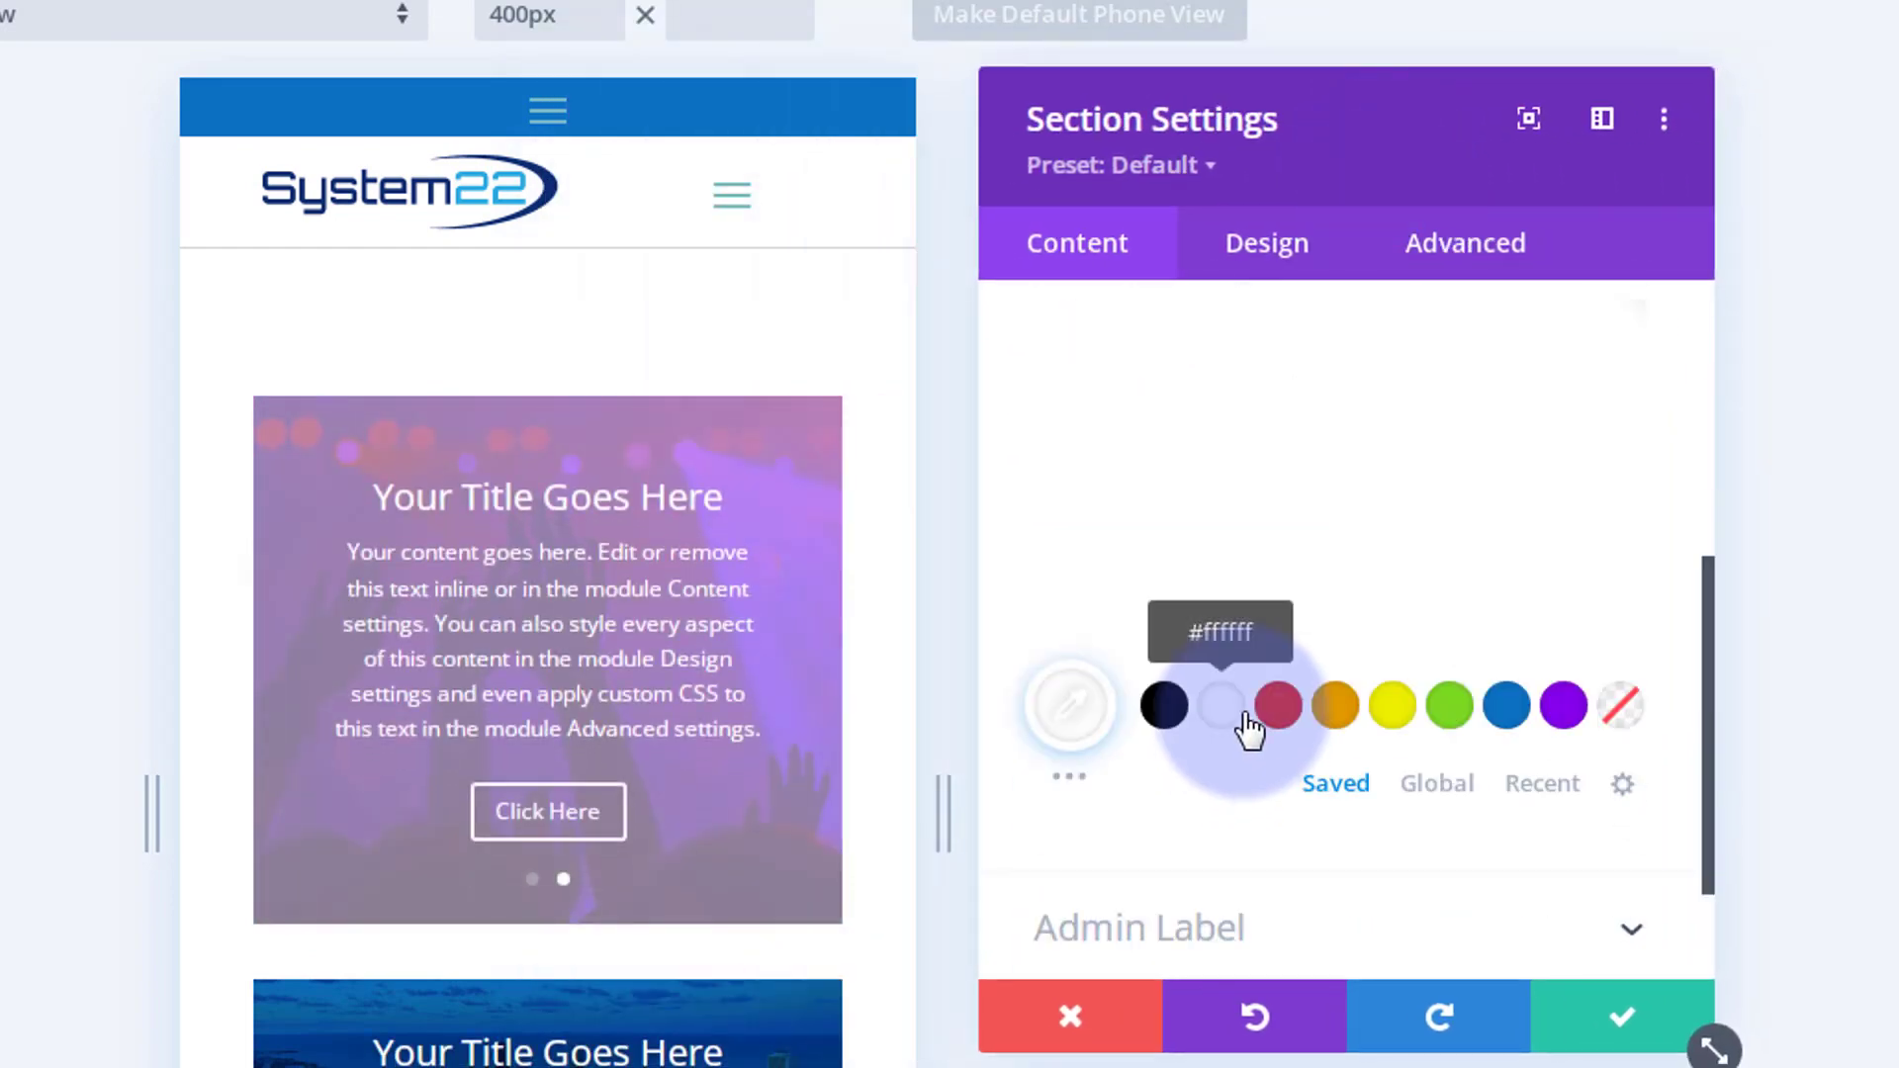
{"action": "left_click", "coordinate": [1167, 723]}
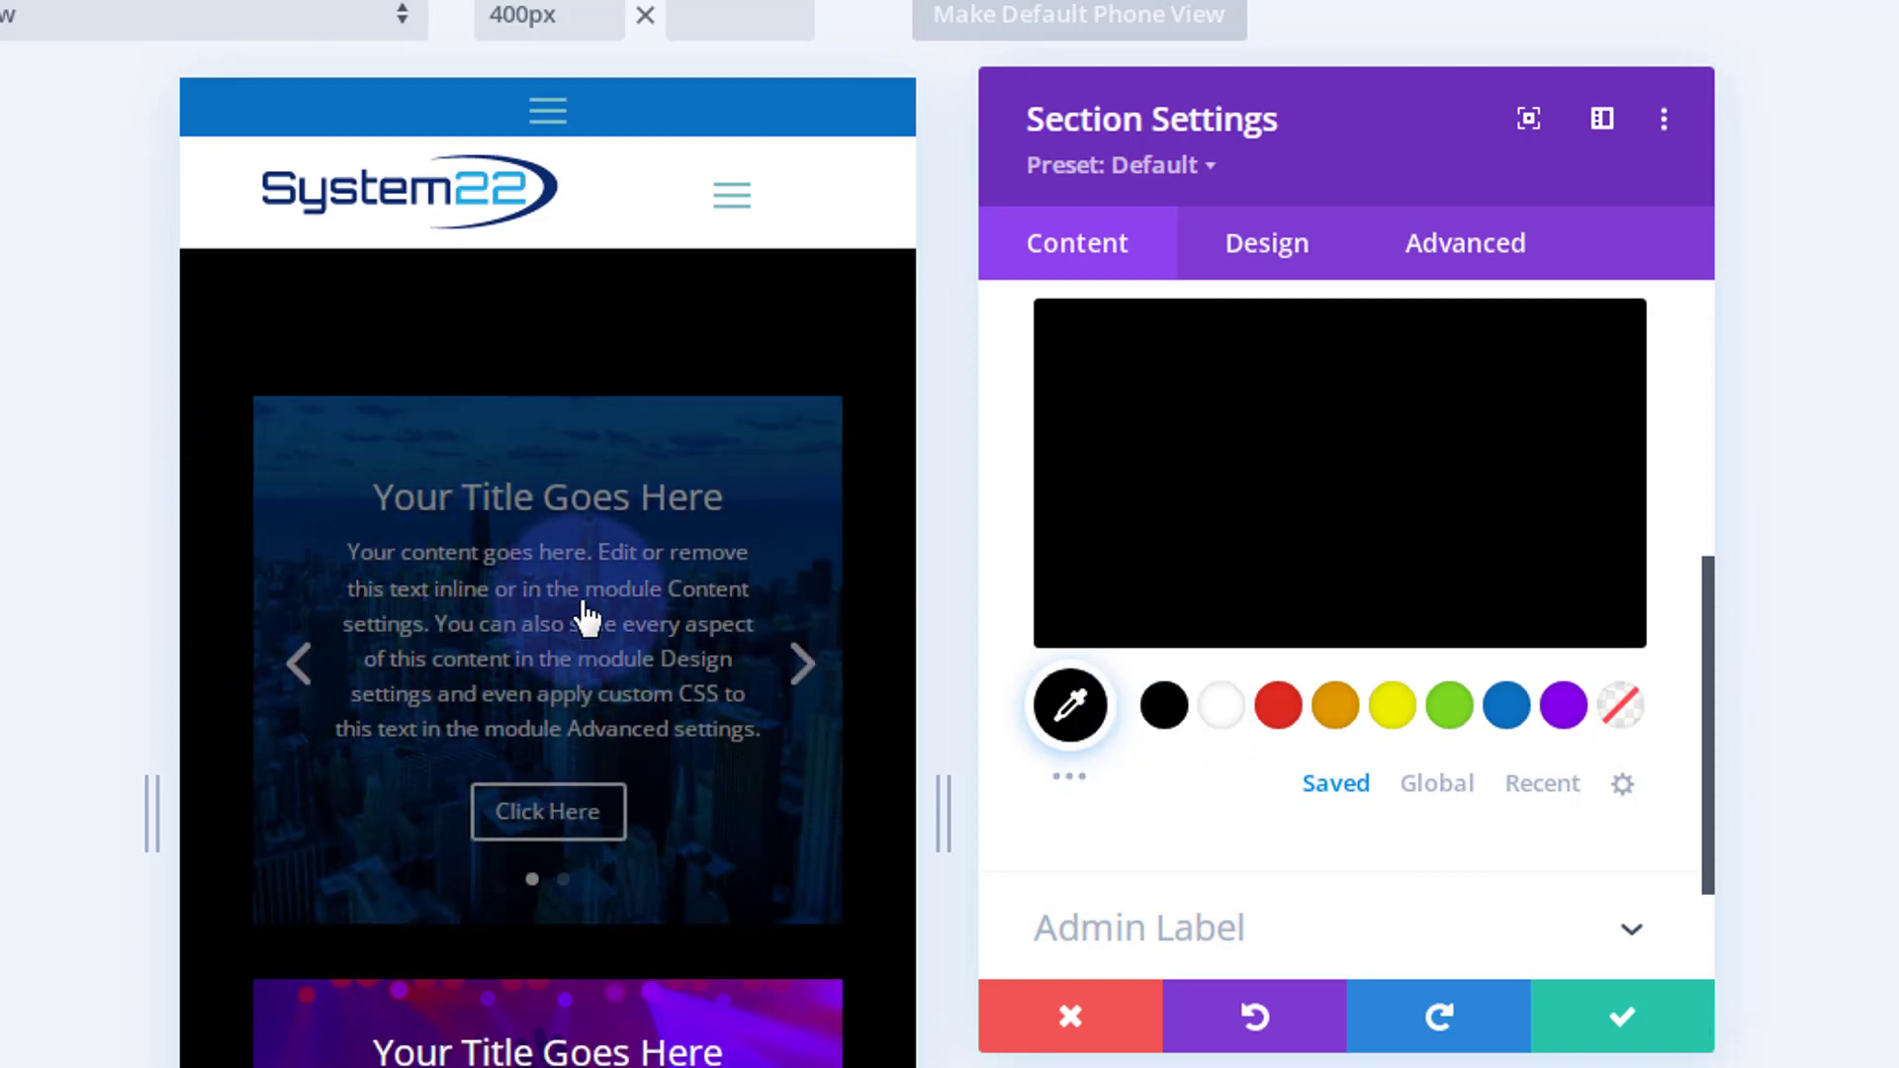
{"action": "scroll", "coordinate": [548, 643], "scroll_direction": "down", "scroll_amount": 3}
{"action": "scroll", "coordinate": [373, 721], "scroll_direction": "down", "scroll_amount": 5}
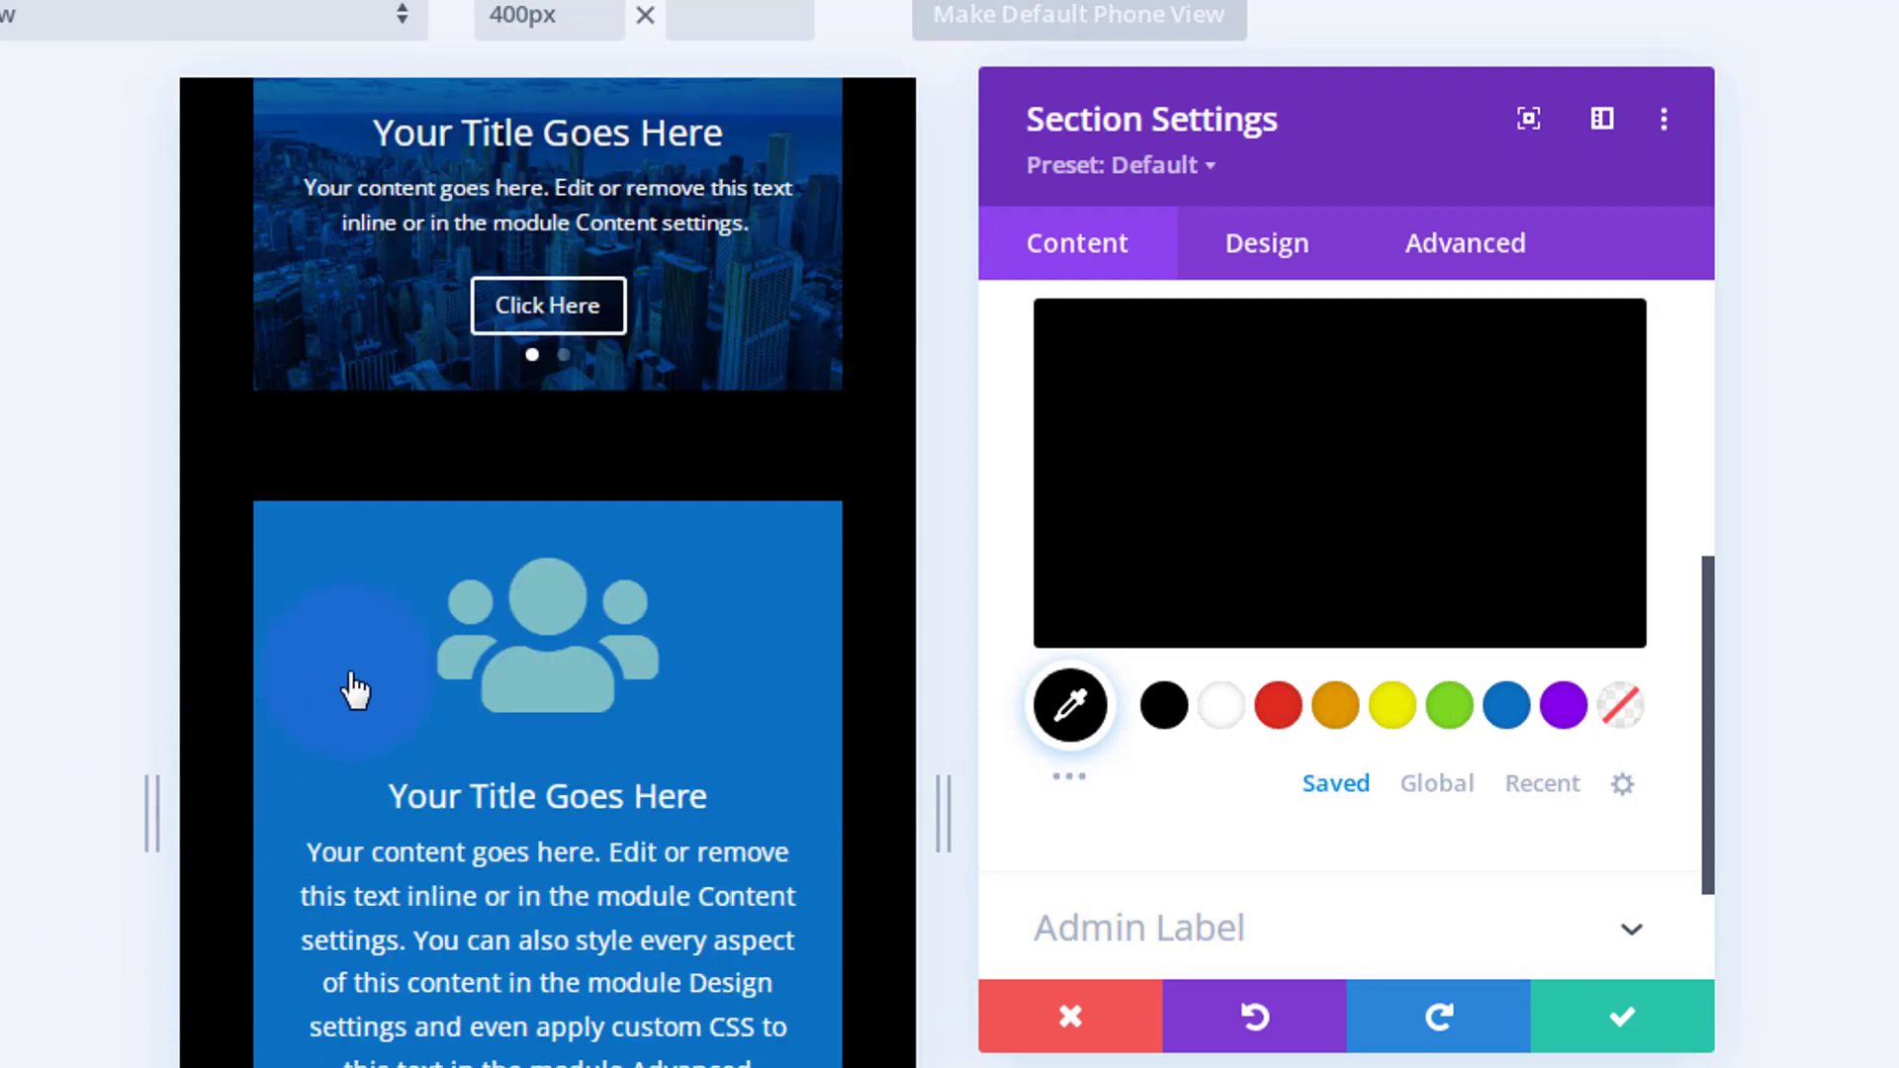
{"action": "scroll", "coordinate": [548, 594], "scroll_direction": "down", "scroll_amount": 3}
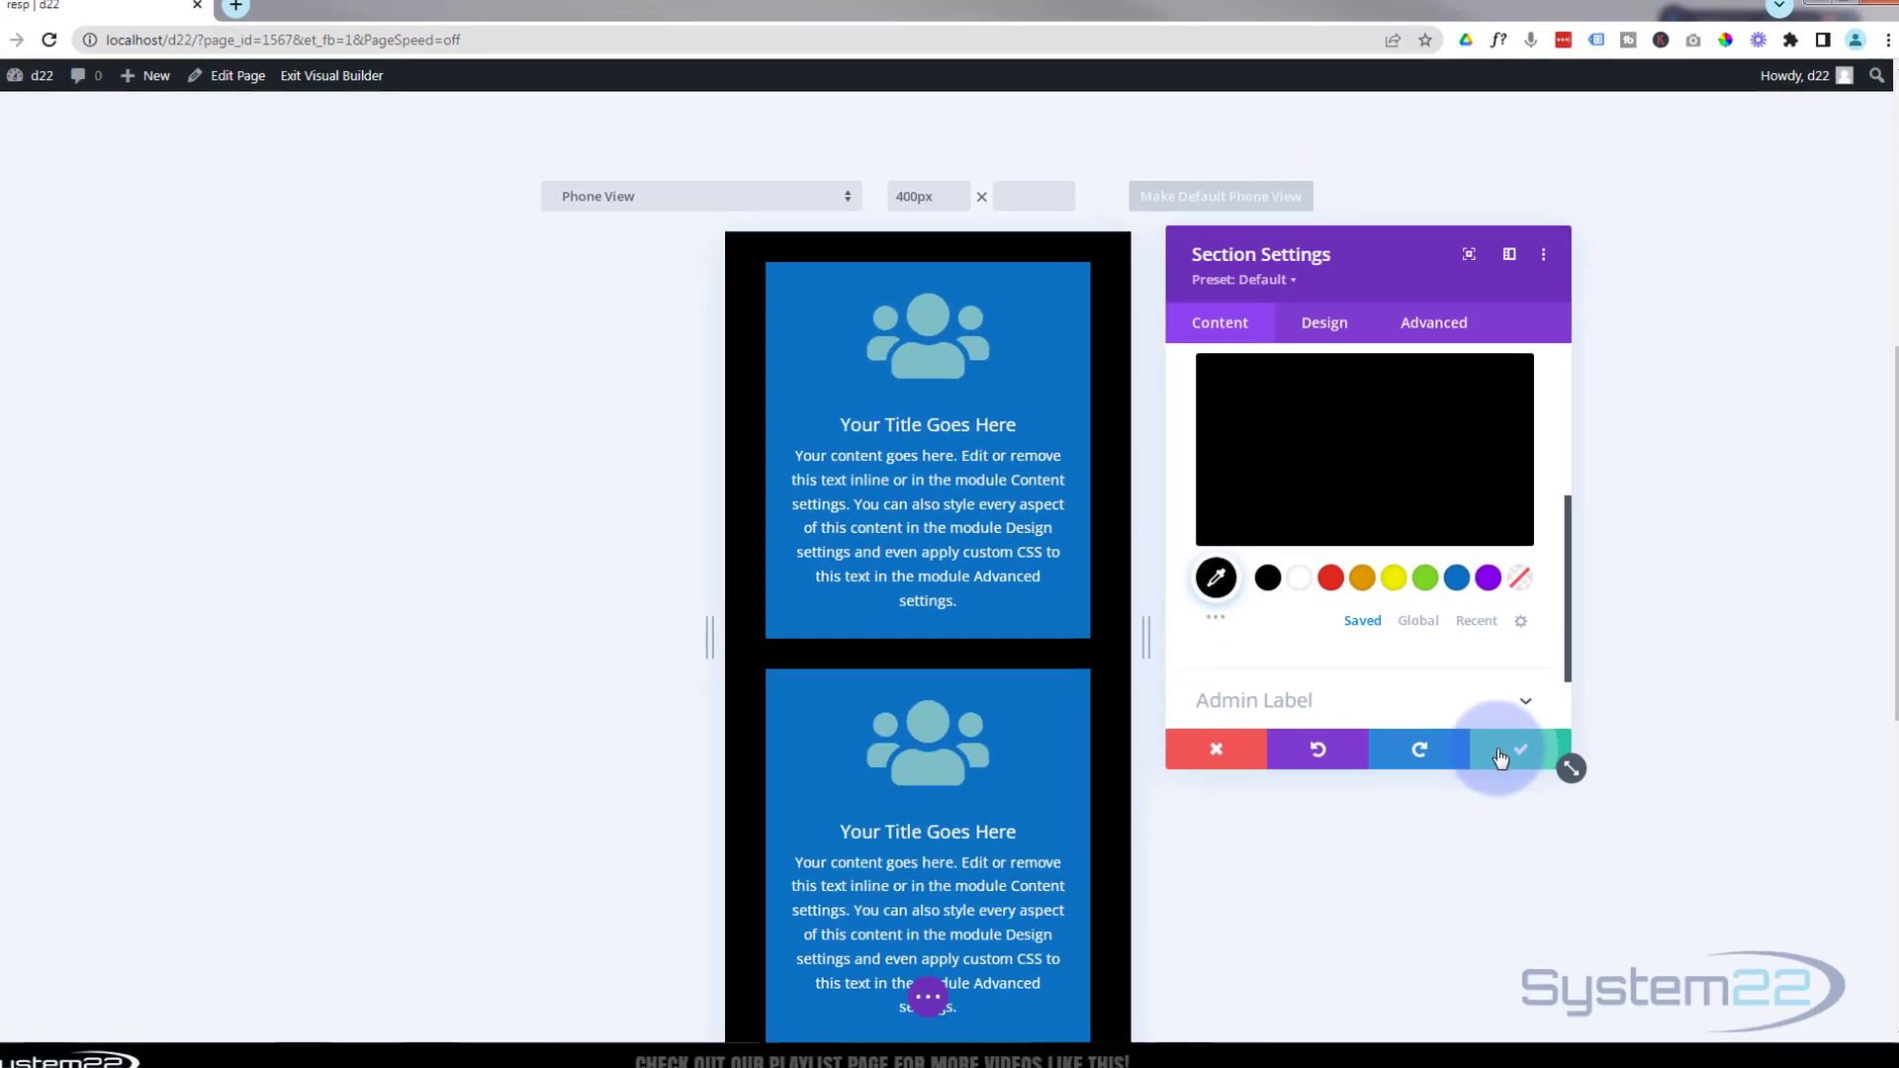
{"action": "left_click", "coordinate": [1583, 1024]}
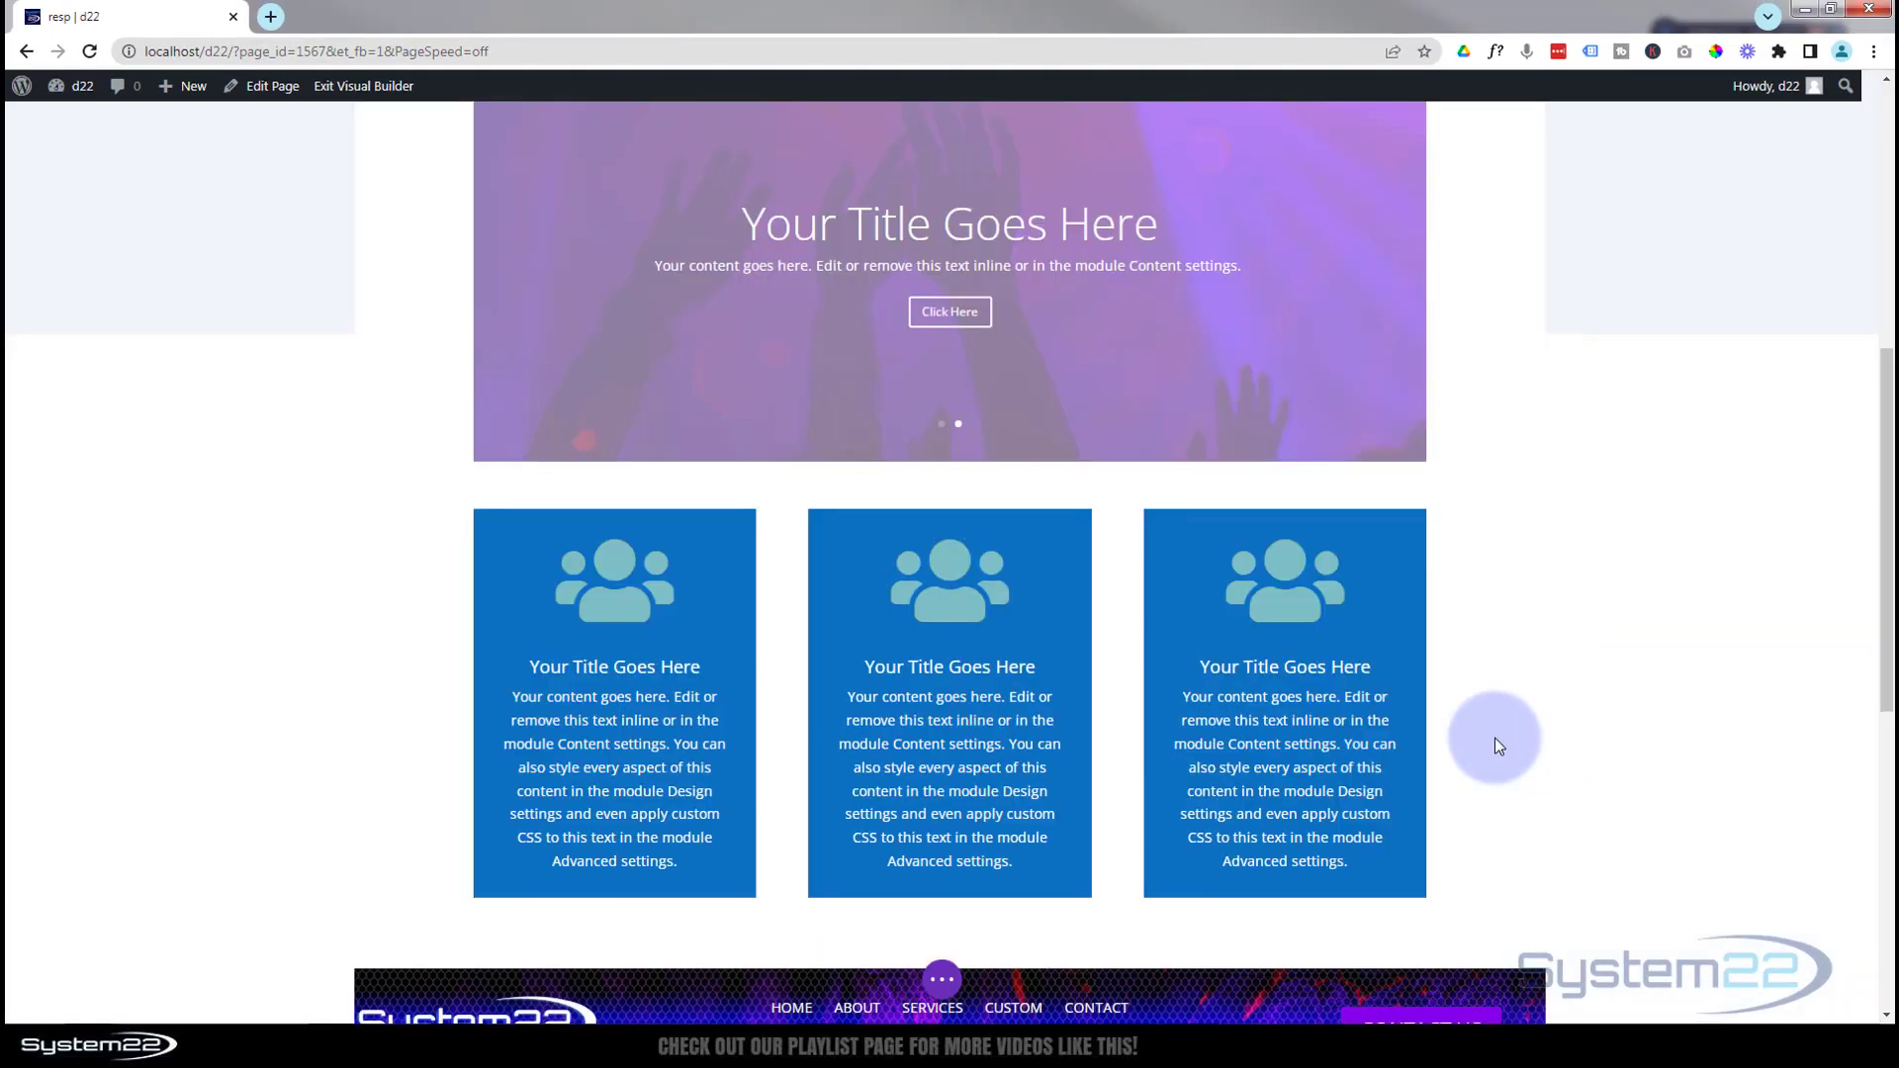
{"action": "scroll", "coordinate": [662, 806], "scroll_direction": "down", "scroll_amount": 3}
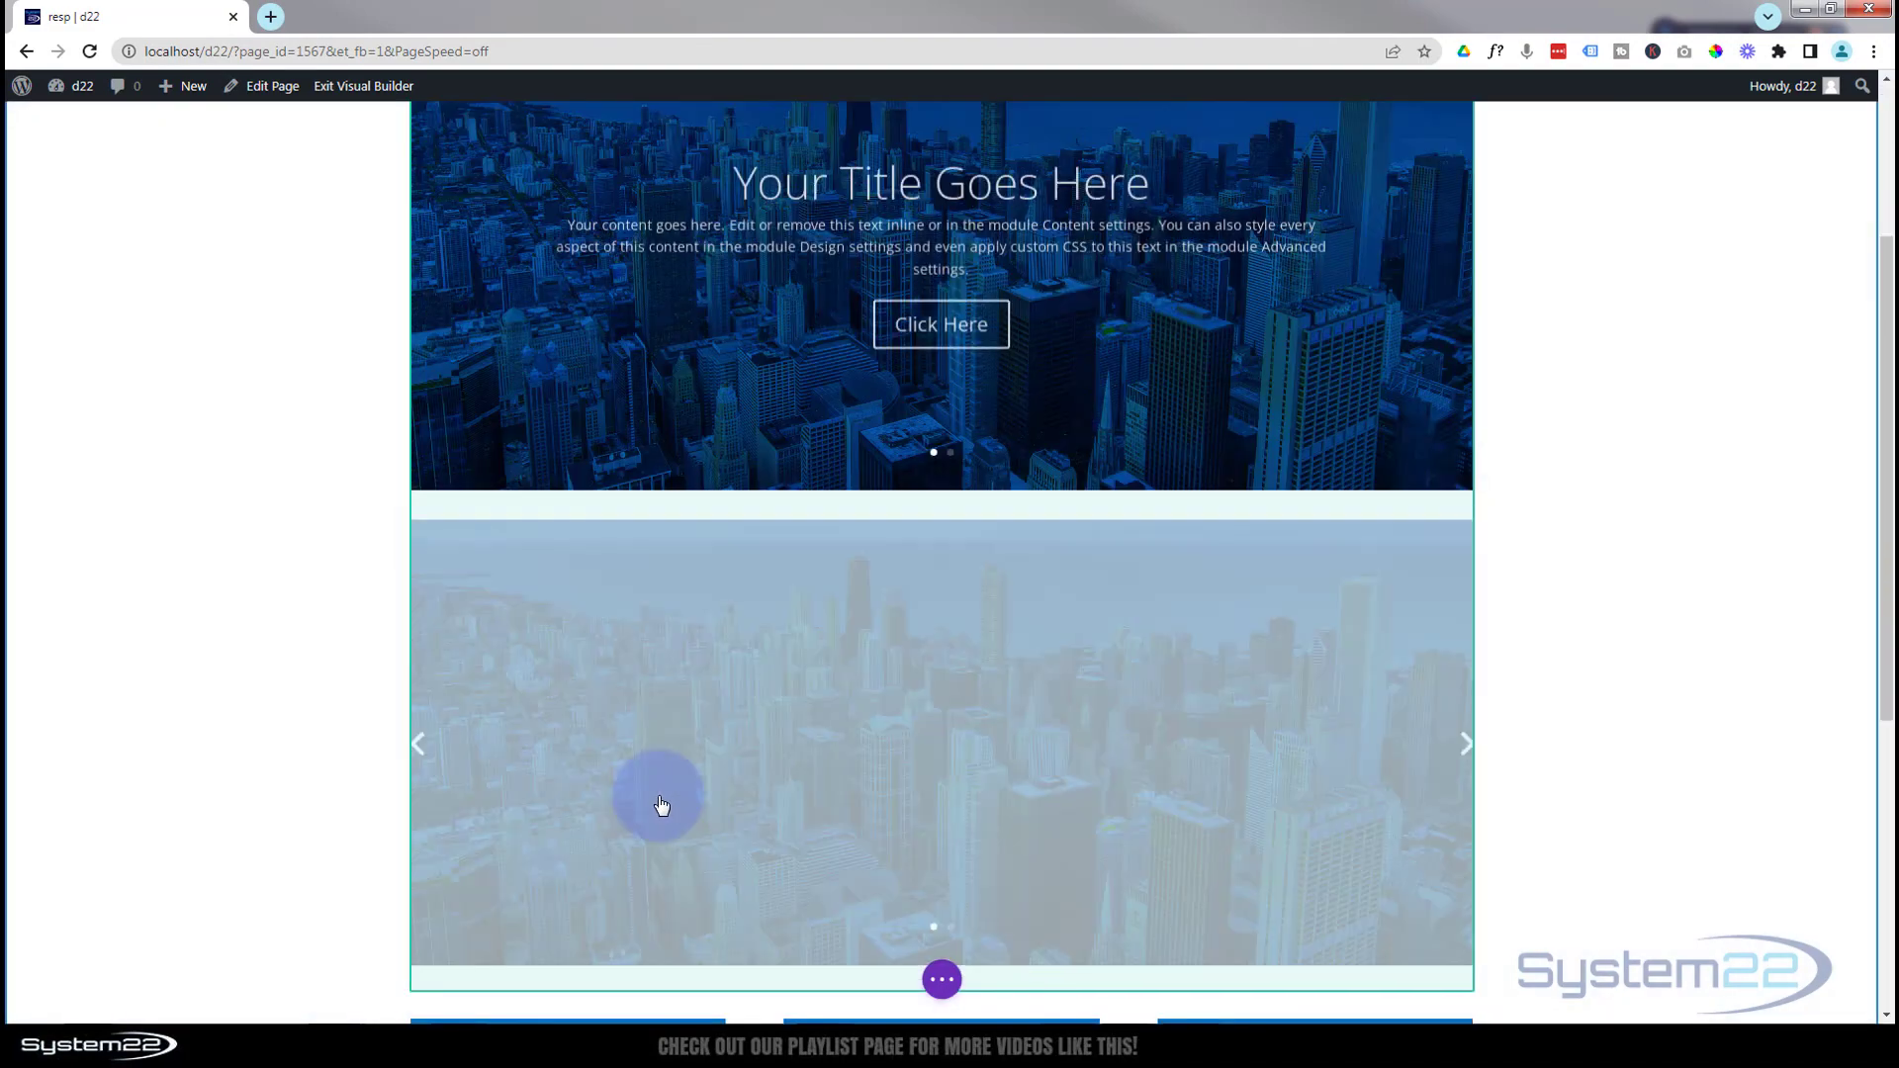
{"action": "scroll", "coordinate": [661, 805], "scroll_direction": "down", "scroll_amount": 5}
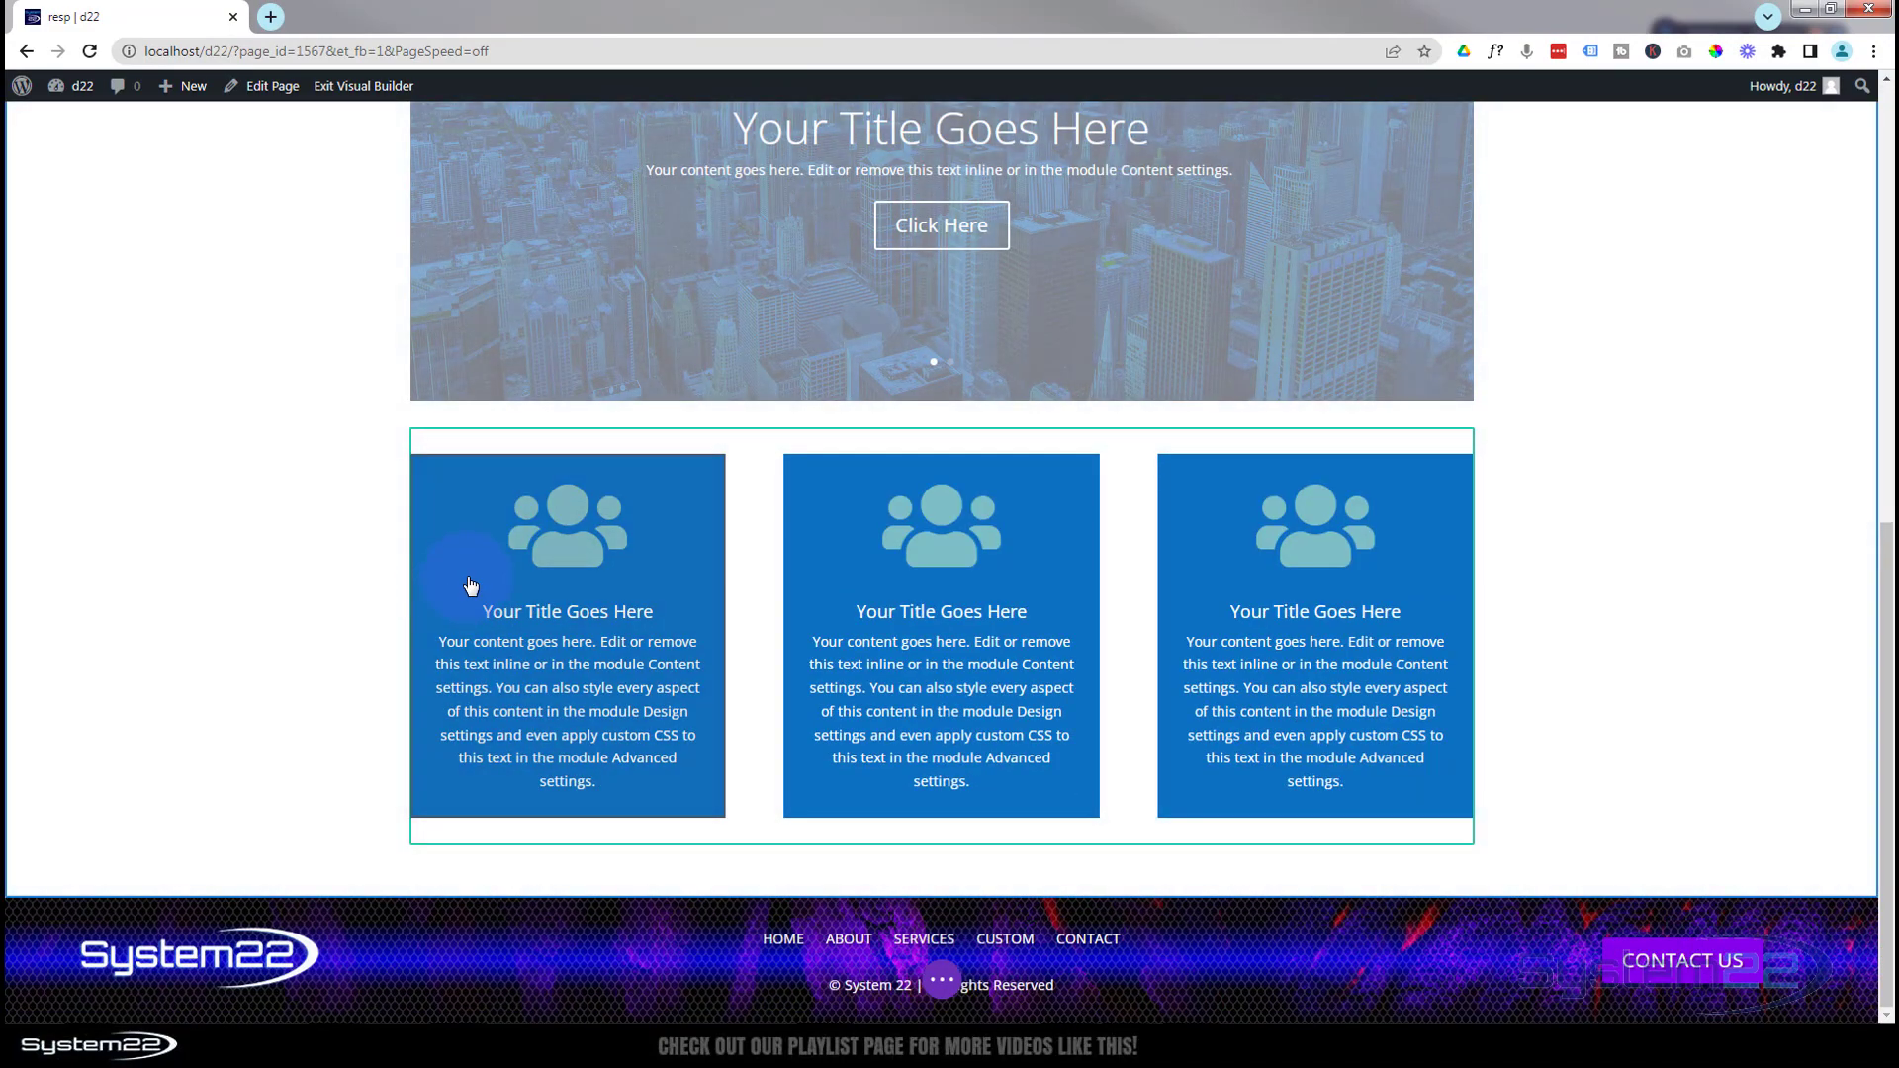
Open the first blurb's background options and switch to per-device phone editing.
{"action": "mouse_move", "coordinate": [475, 575]}
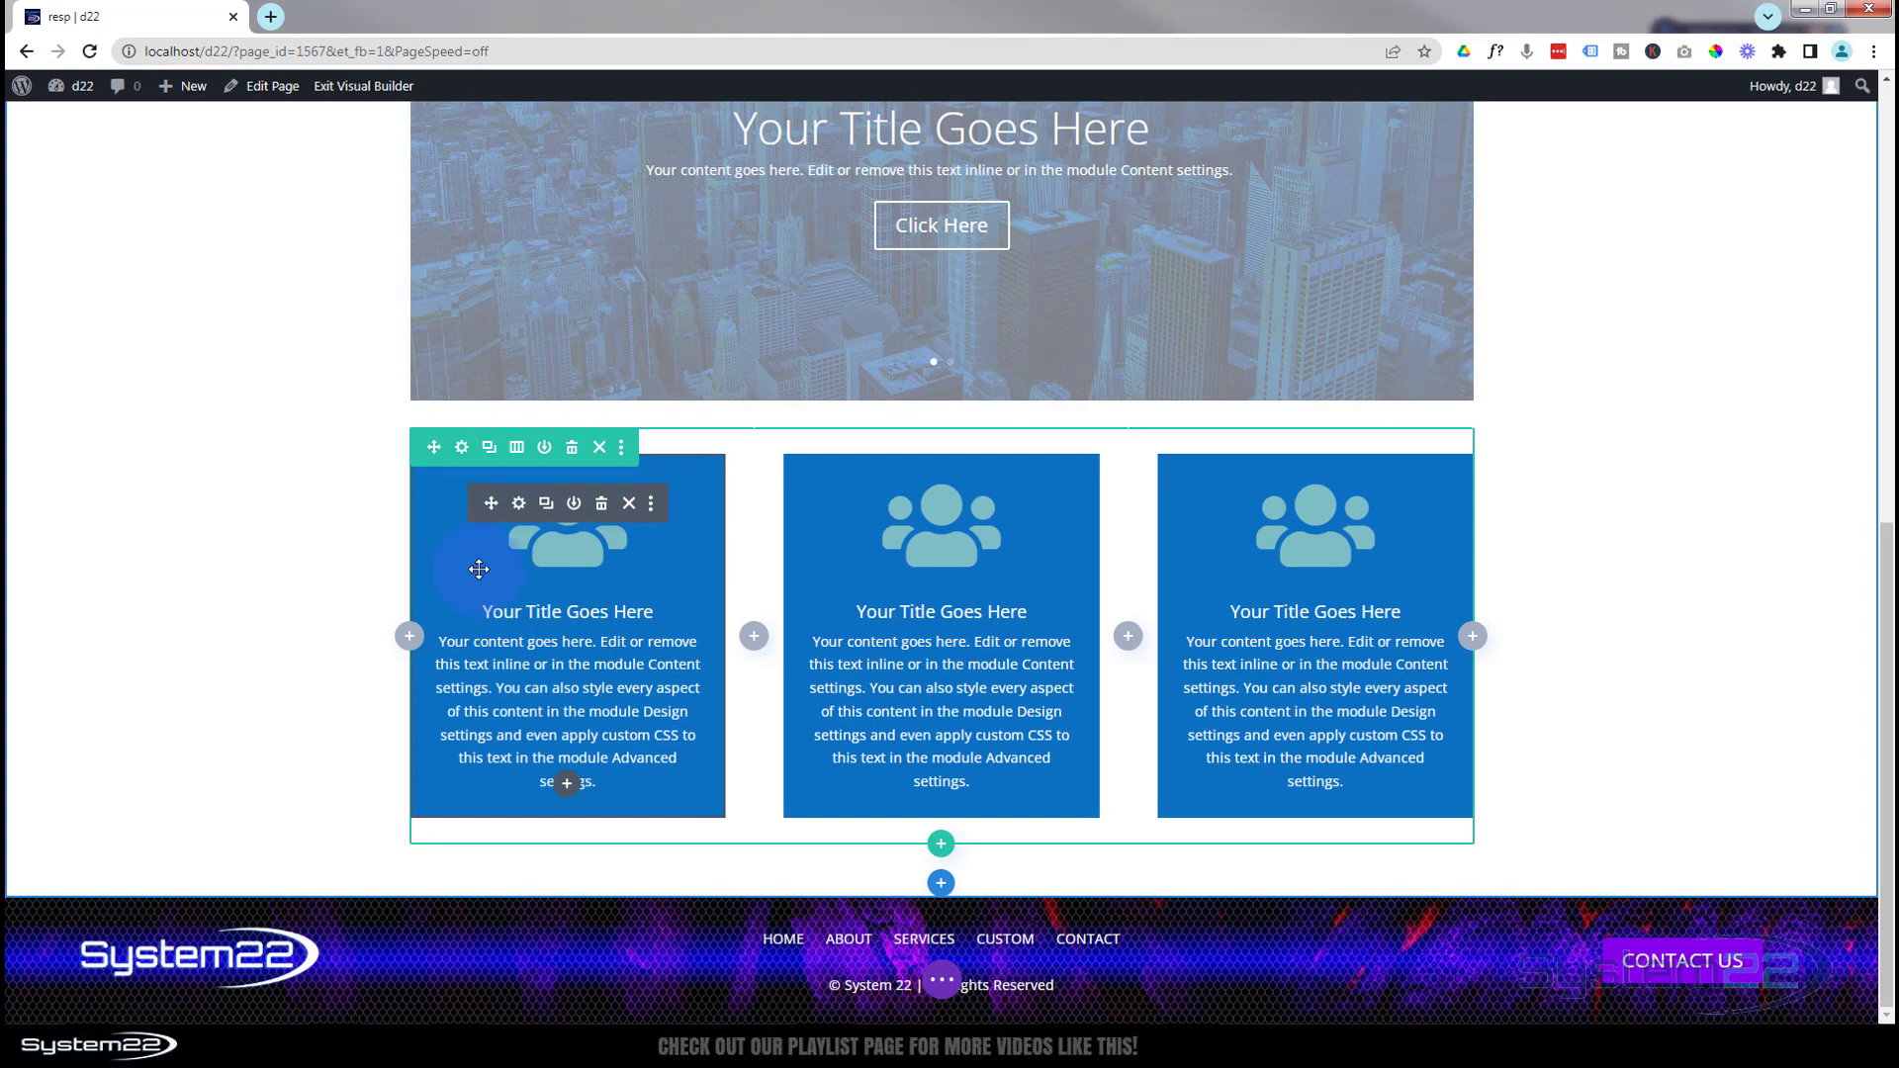
{"action": "left_click", "coordinate": [519, 504]}
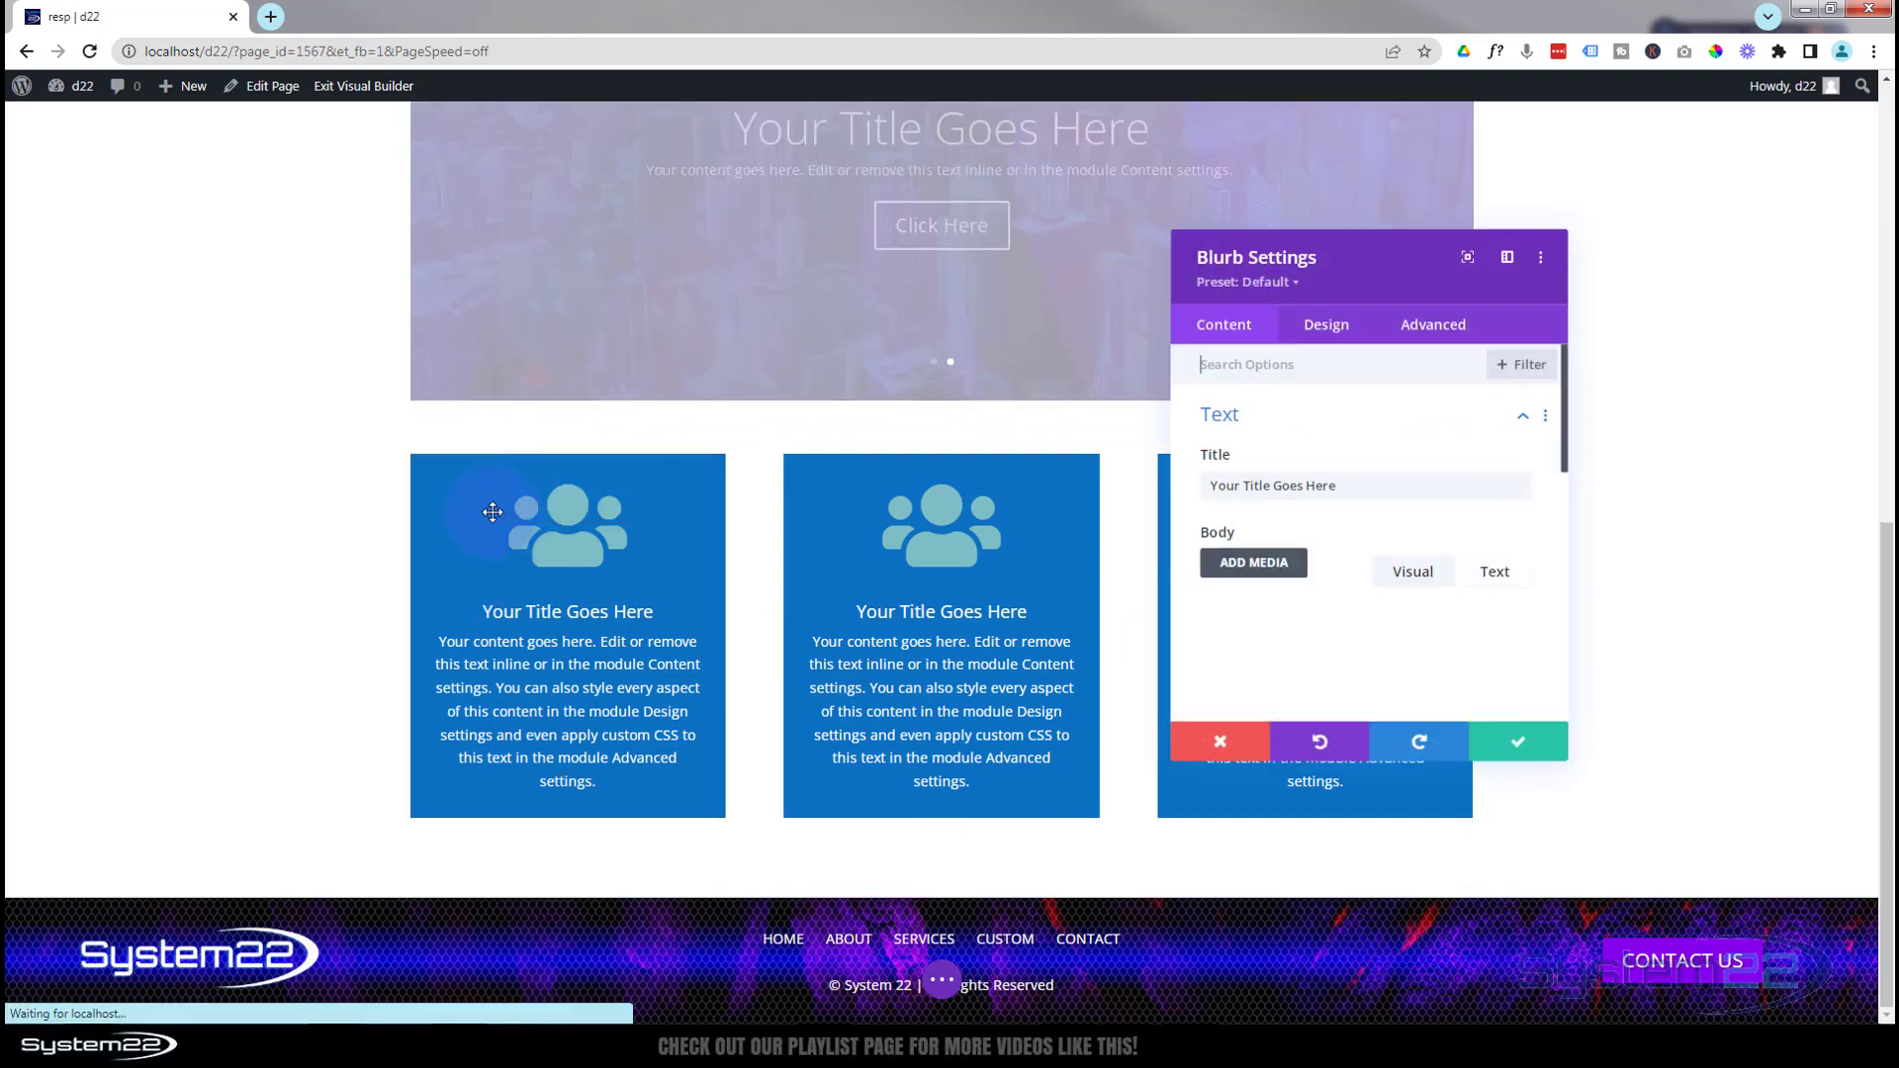
{"action": "scroll", "coordinate": [1370, 450], "scroll_direction": "down", "scroll_amount": 10}
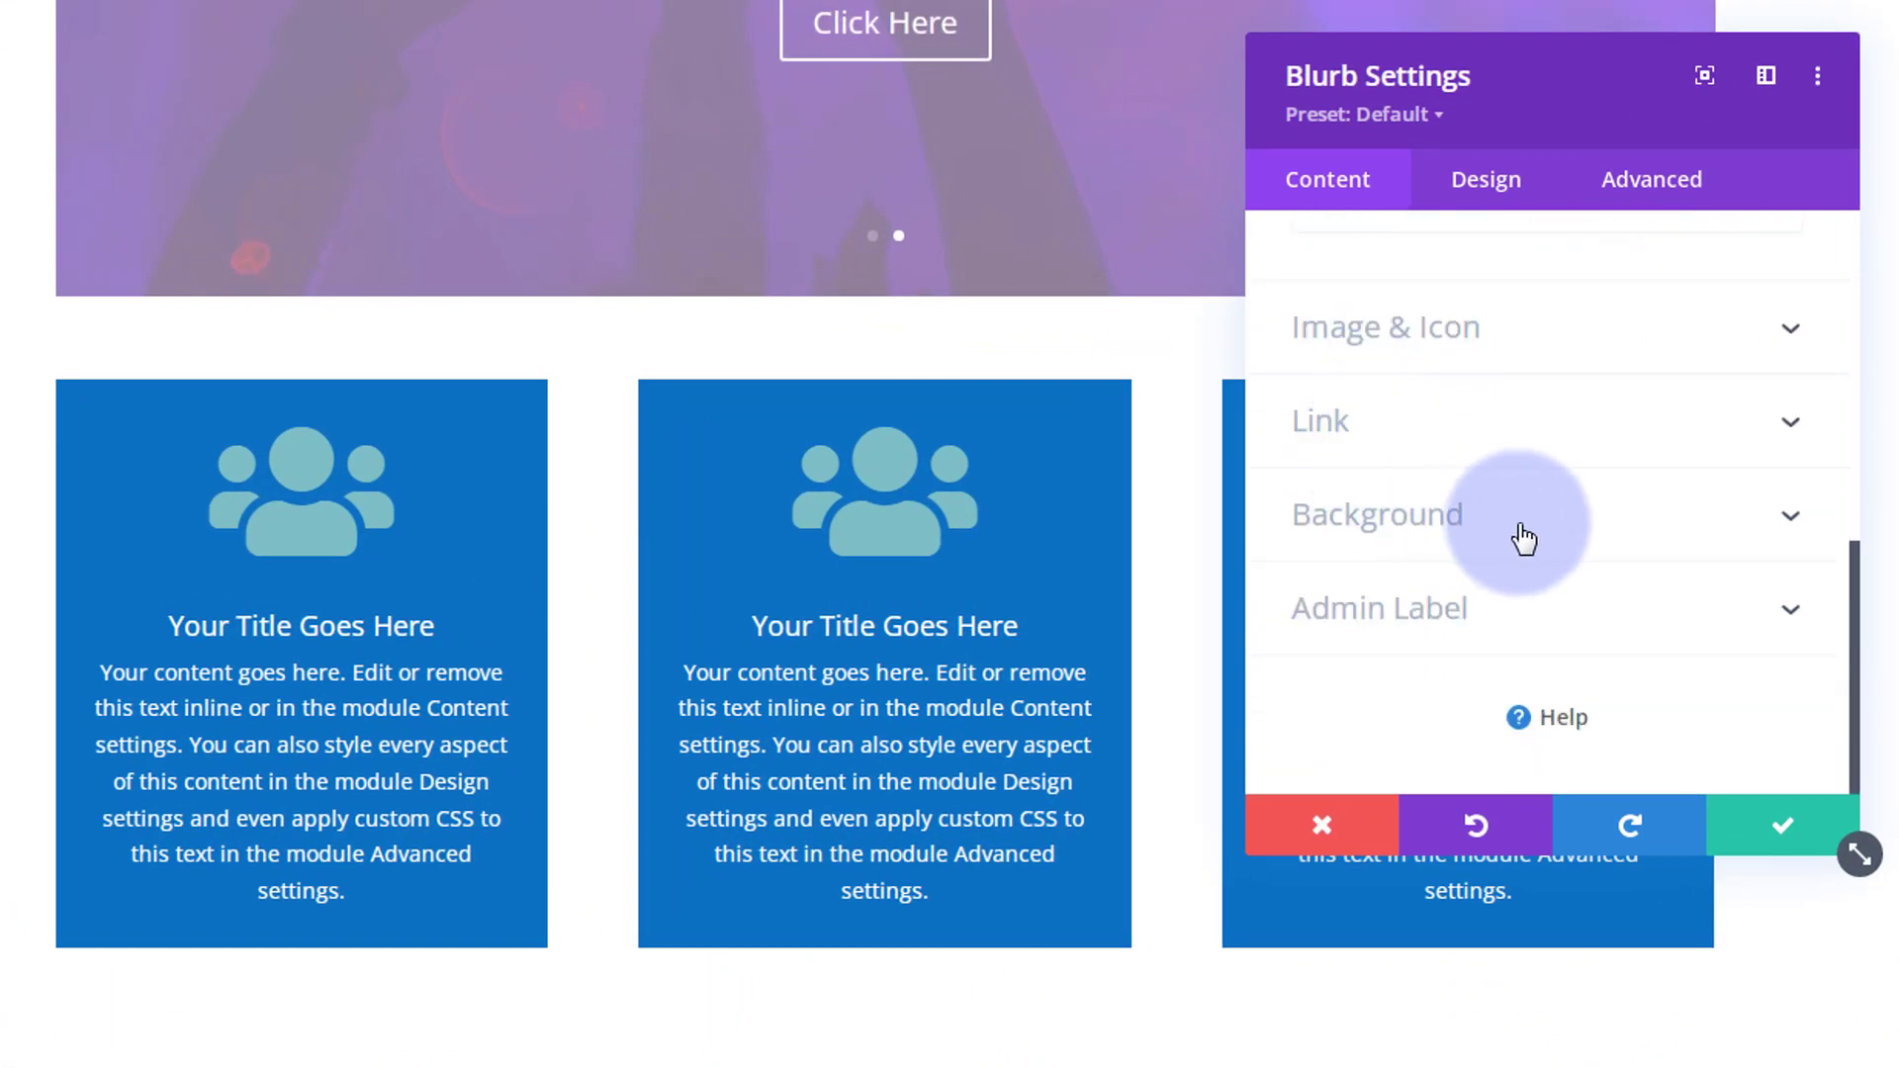
{"action": "left_click", "coordinate": [1536, 535]}
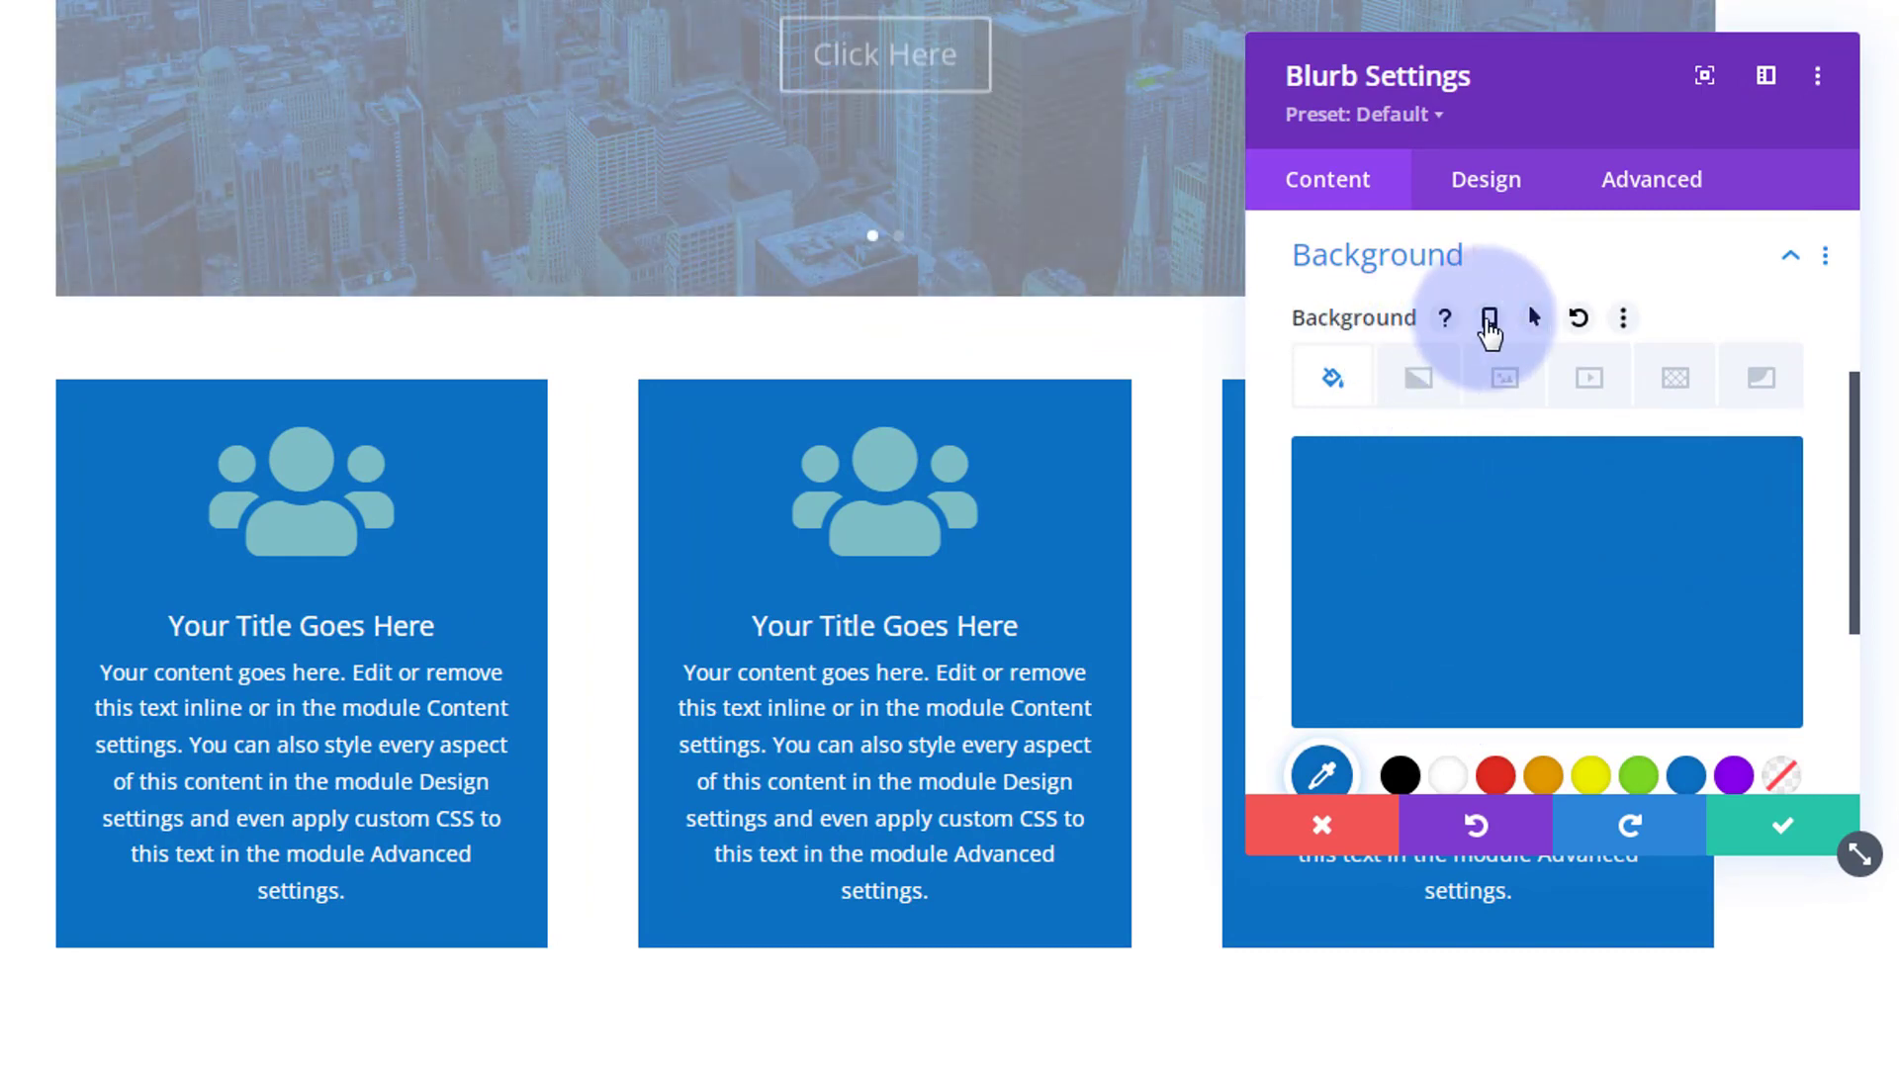
{"action": "left_click", "coordinate": [1490, 319]}
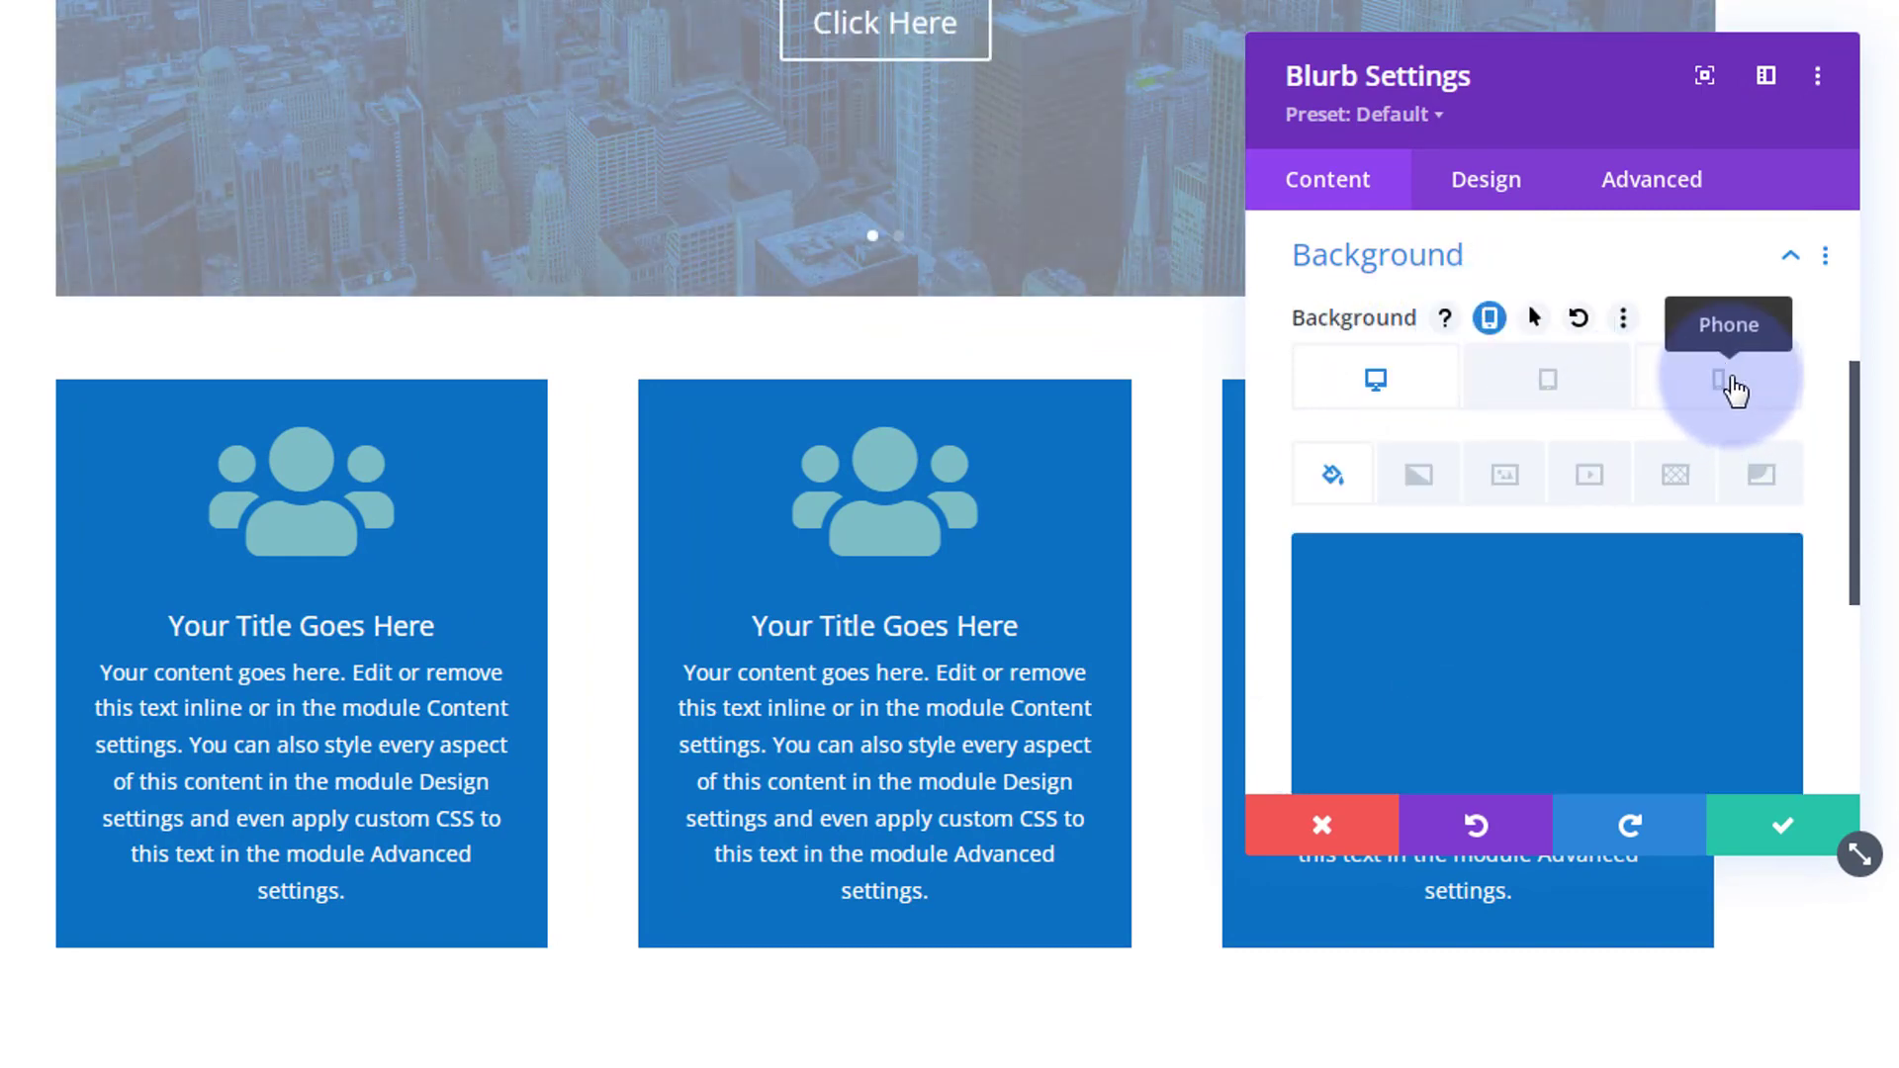
{"action": "left_click", "coordinate": [1541, 602]}
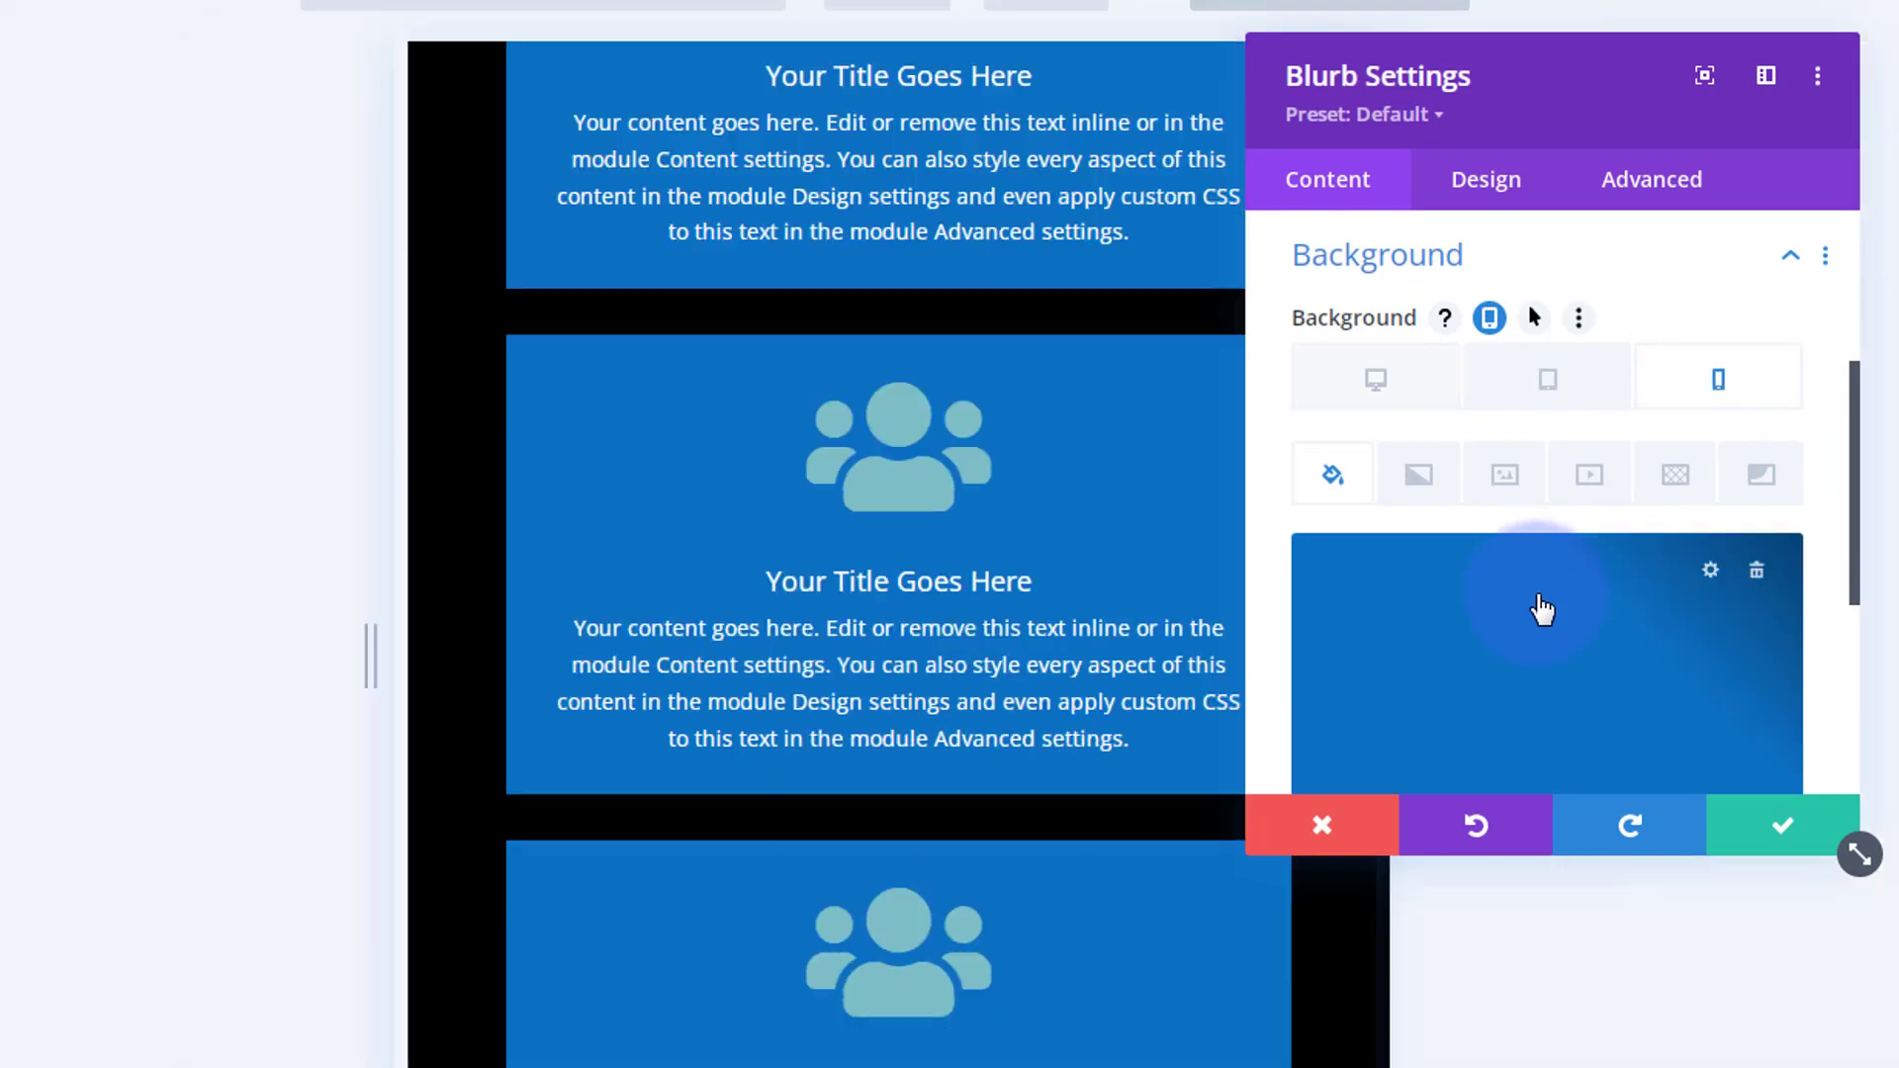
Pick the red #e02b20 swatch as the blurb's phone background.
{"action": "scroll", "coordinate": [1543, 600], "scroll_direction": "down", "scroll_amount": 3}
{"action": "scroll", "coordinate": [1542, 599], "scroll_direction": "down", "scroll_amount": 1}
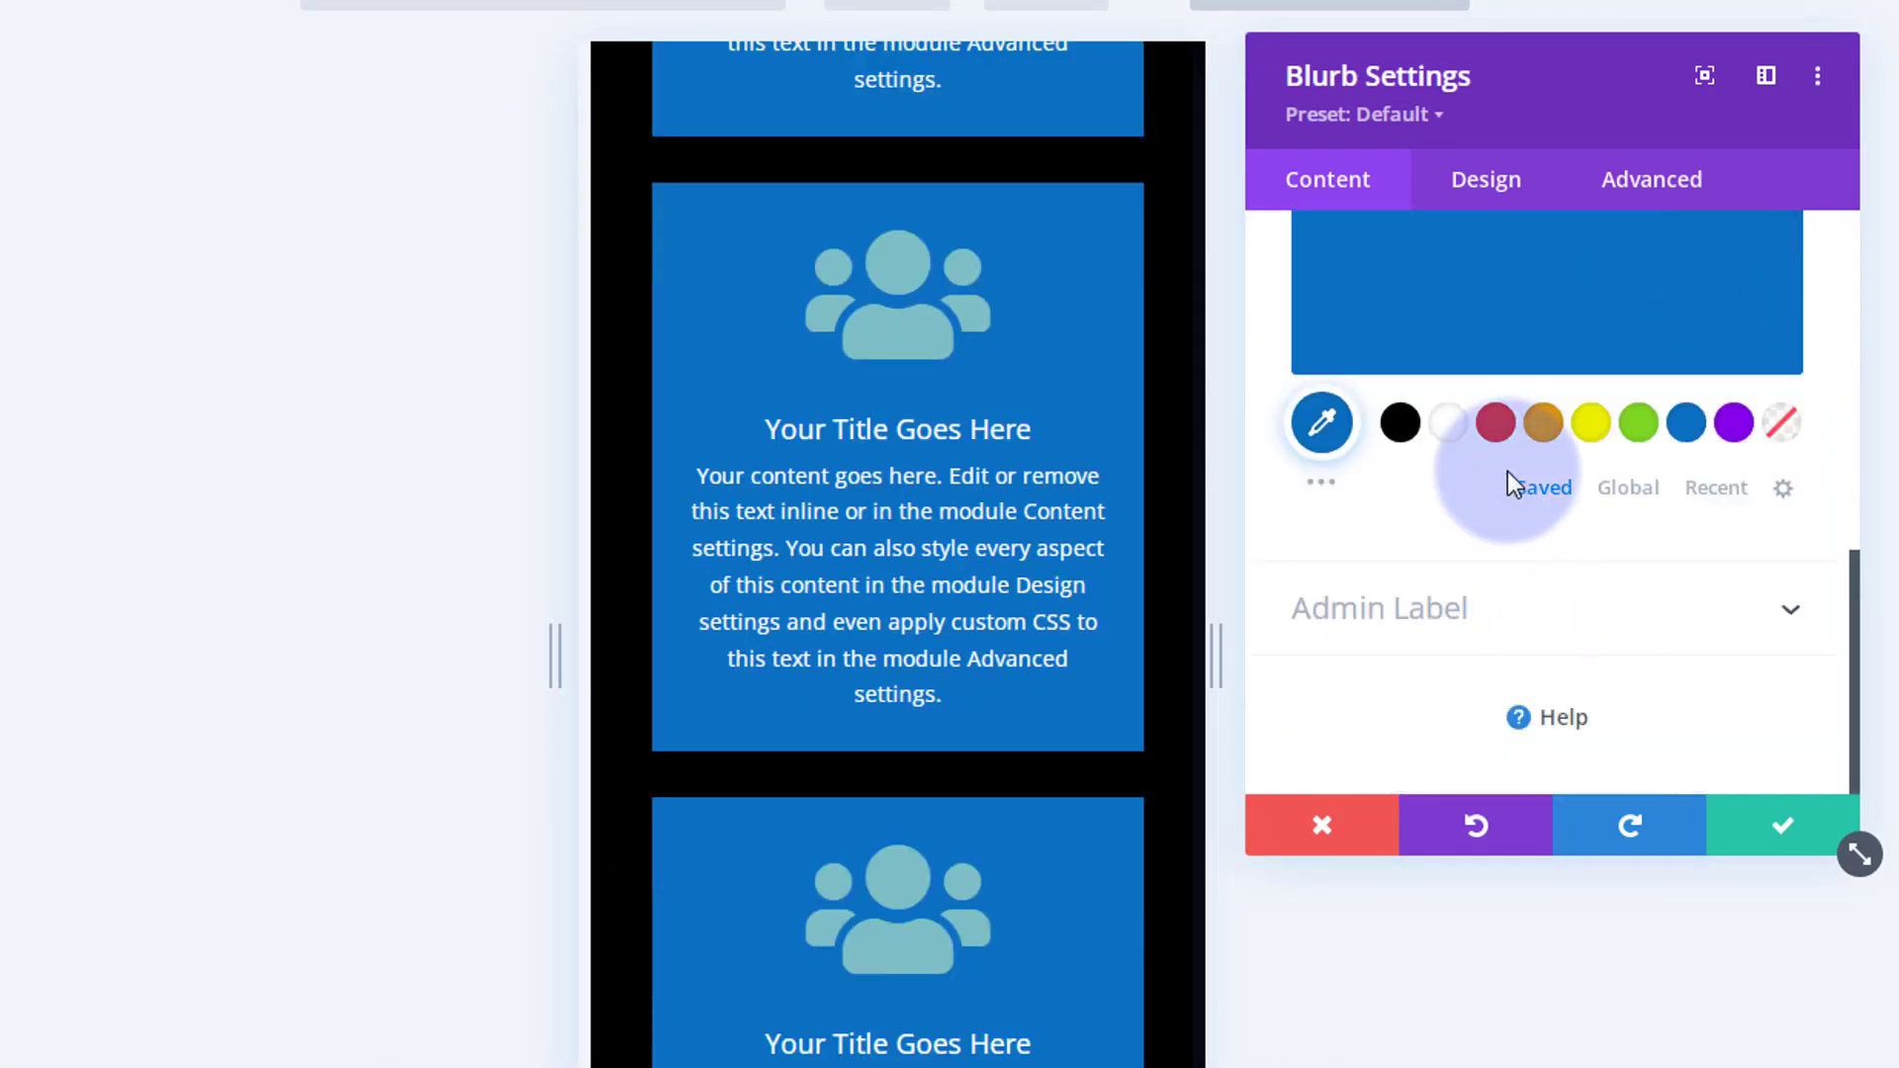
{"action": "left_click", "coordinate": [1496, 423]}
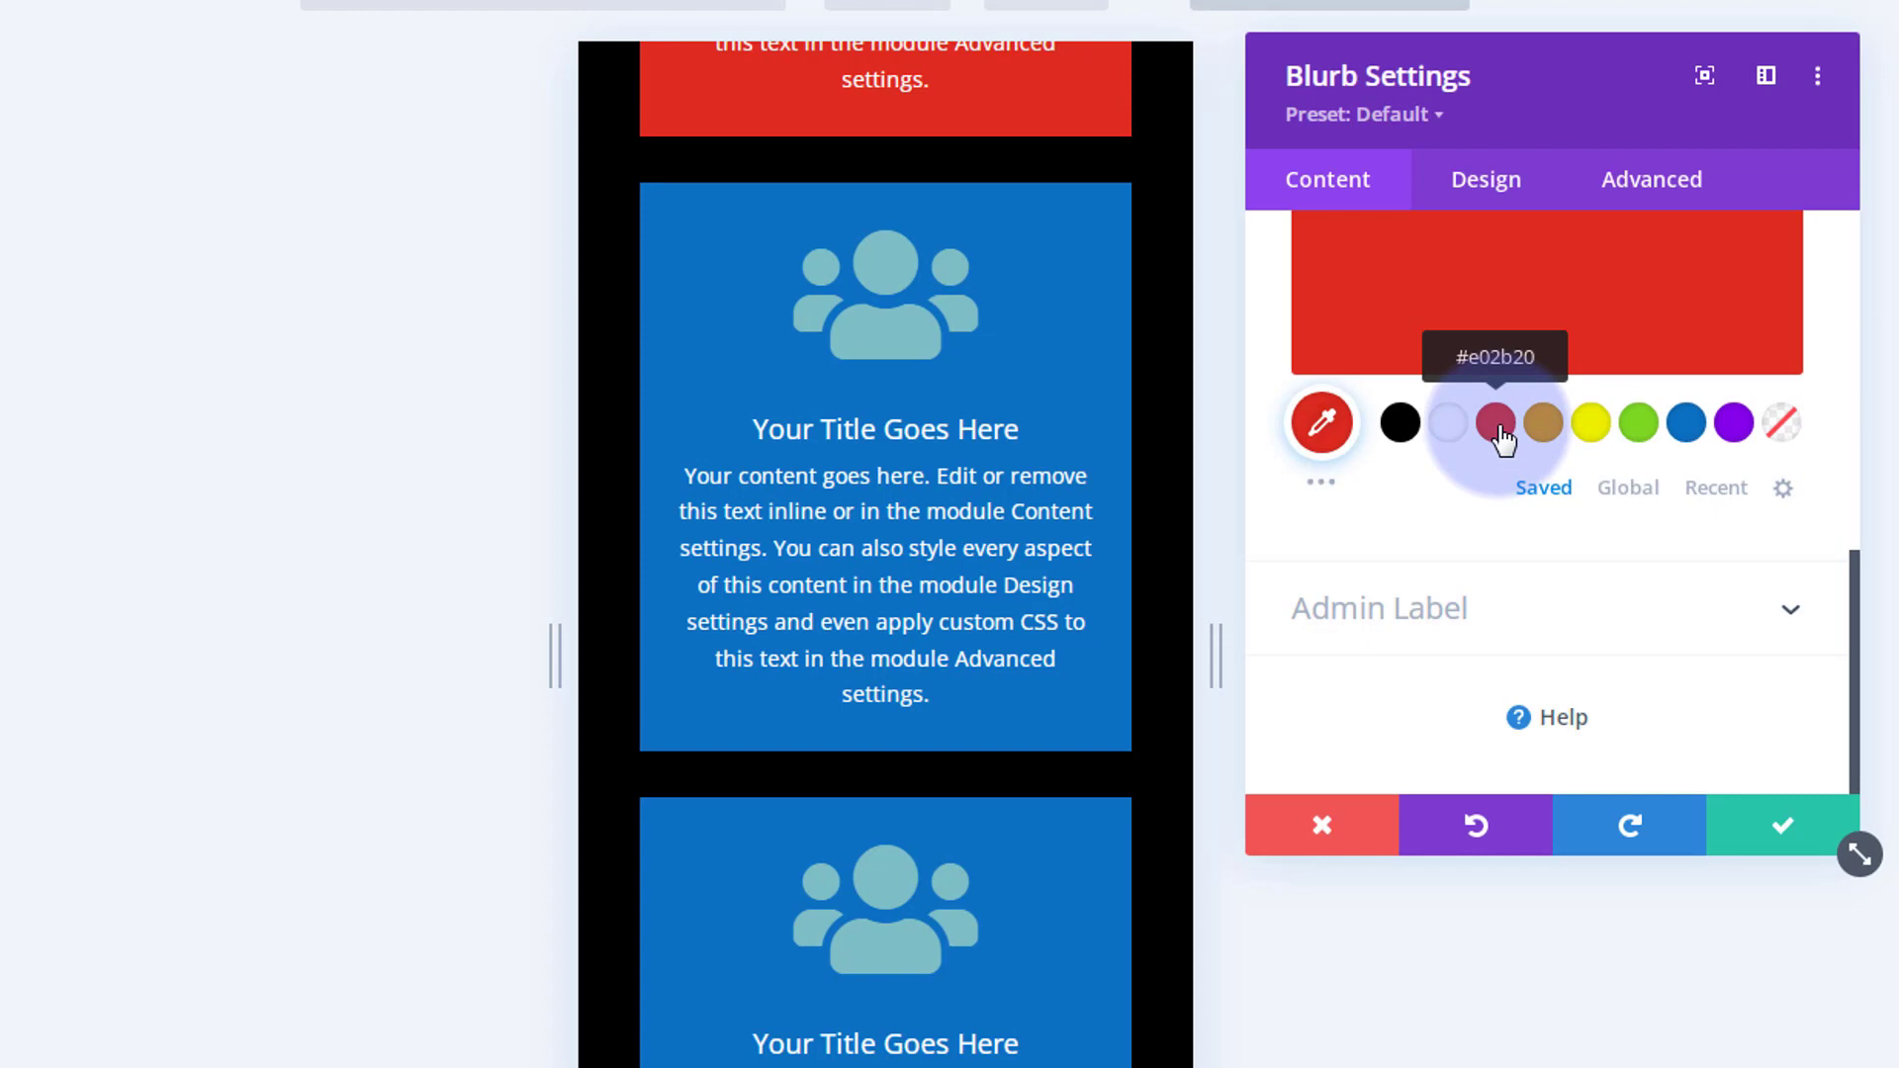
{"action": "scroll", "coordinate": [992, 568], "scroll_direction": "up", "scroll_amount": 5}
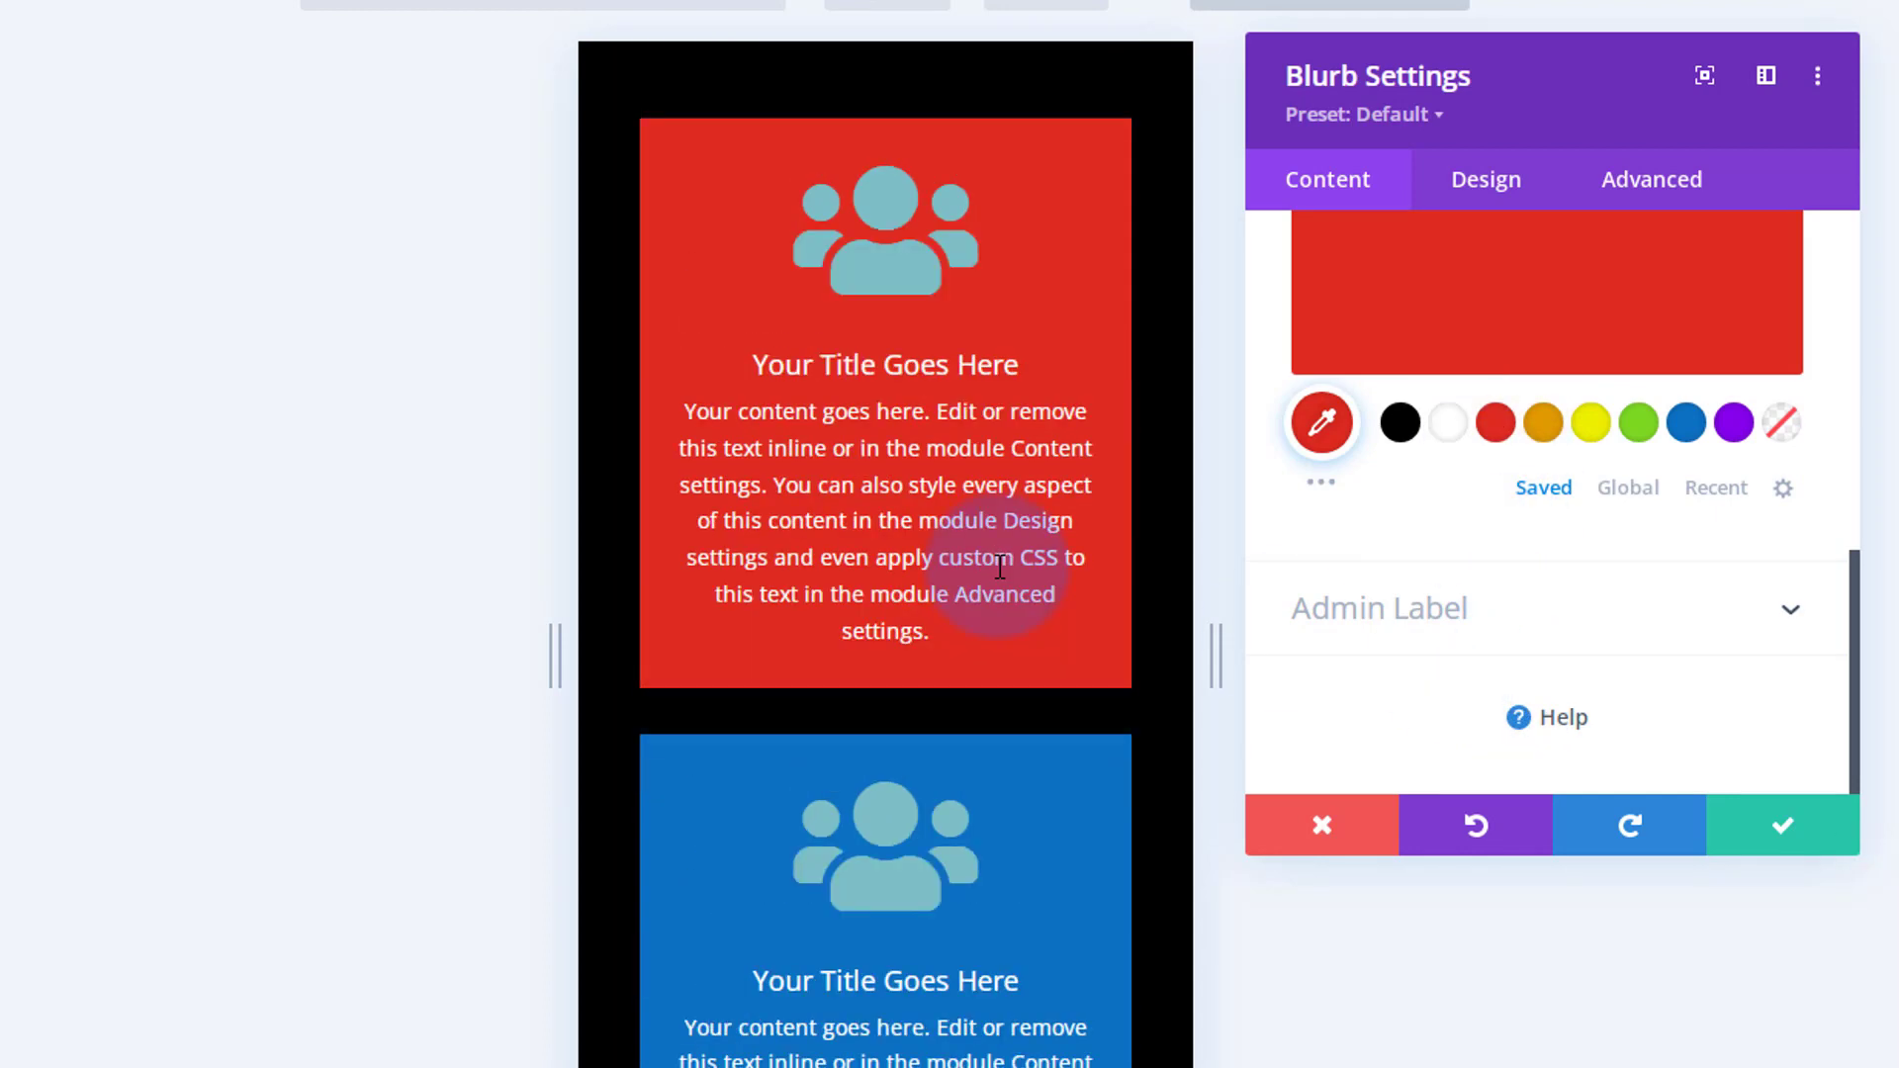
{"action": "scroll", "coordinate": [994, 562], "scroll_direction": "up", "scroll_amount": 2}
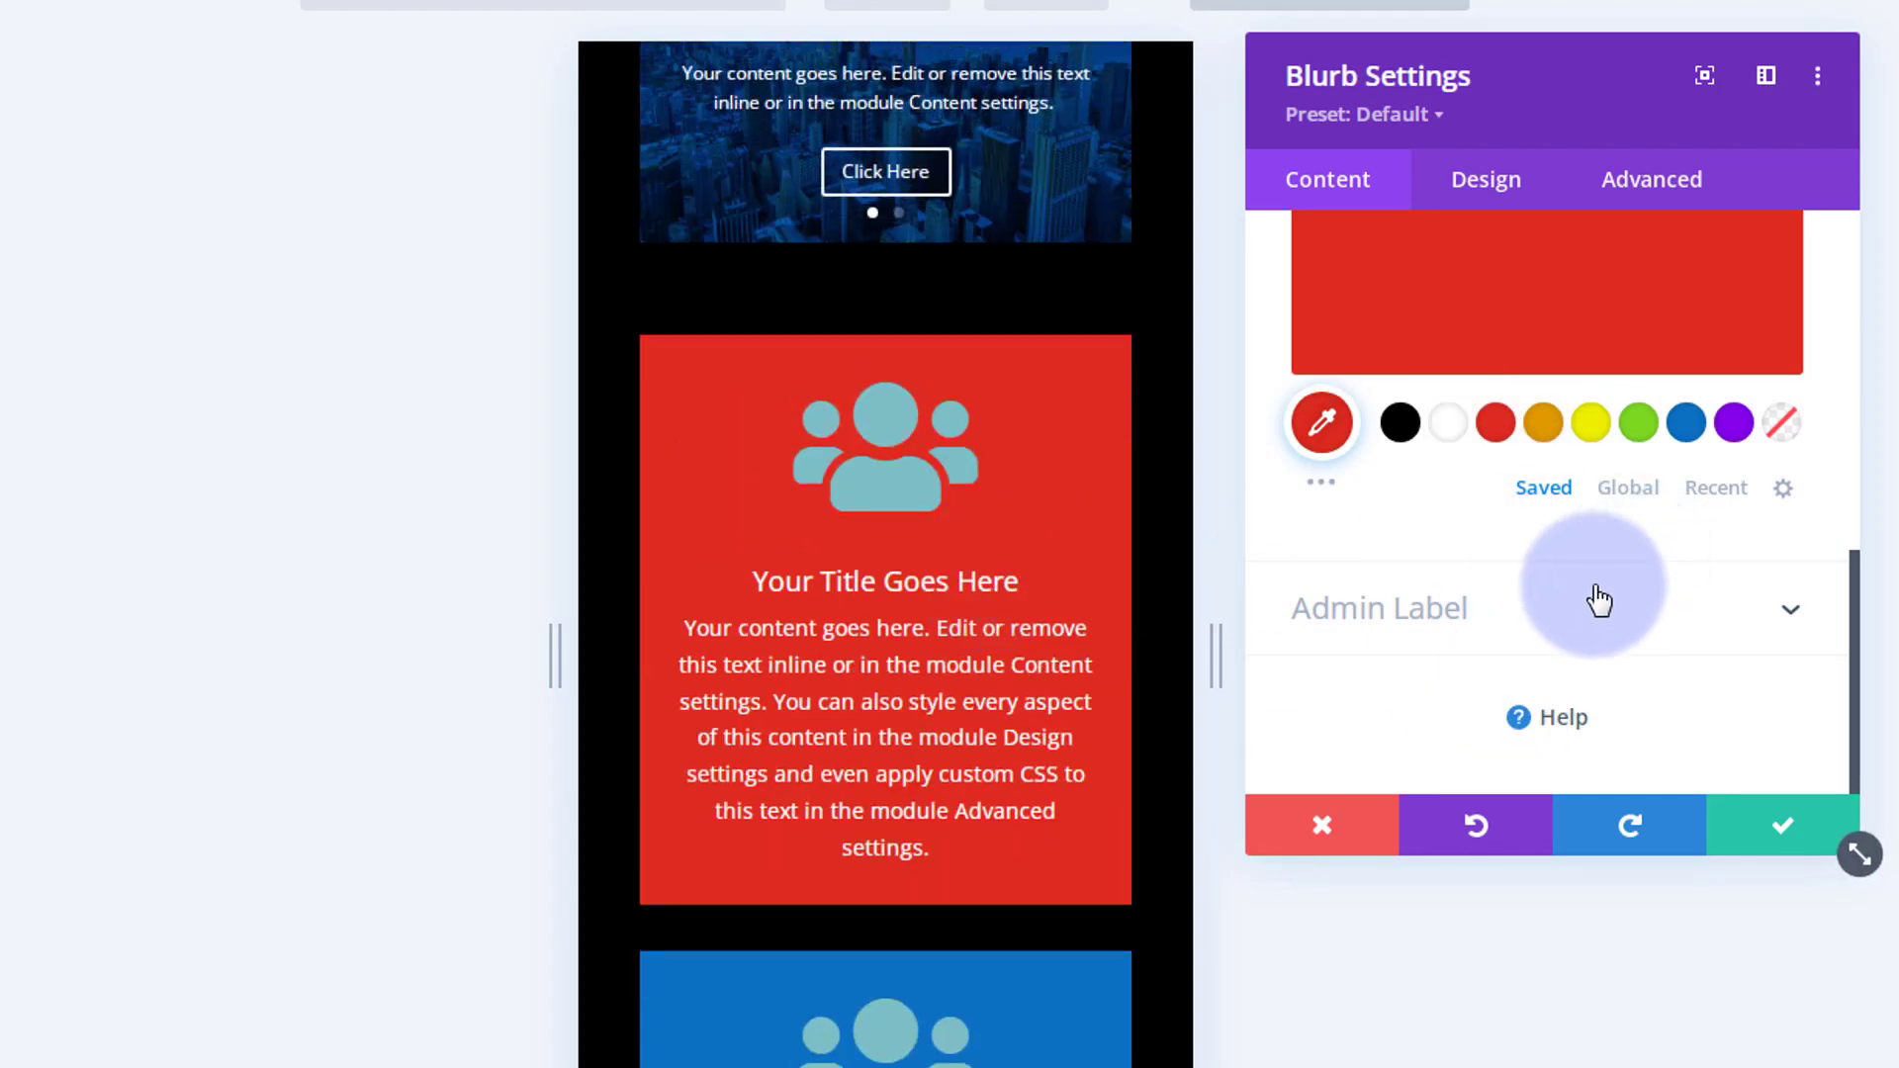
{"action": "scroll", "coordinate": [1583, 643], "scroll_direction": "up", "scroll_amount": 2}
{"action": "scroll", "coordinate": [1533, 708], "scroll_direction": "up", "scroll_amount": 8}
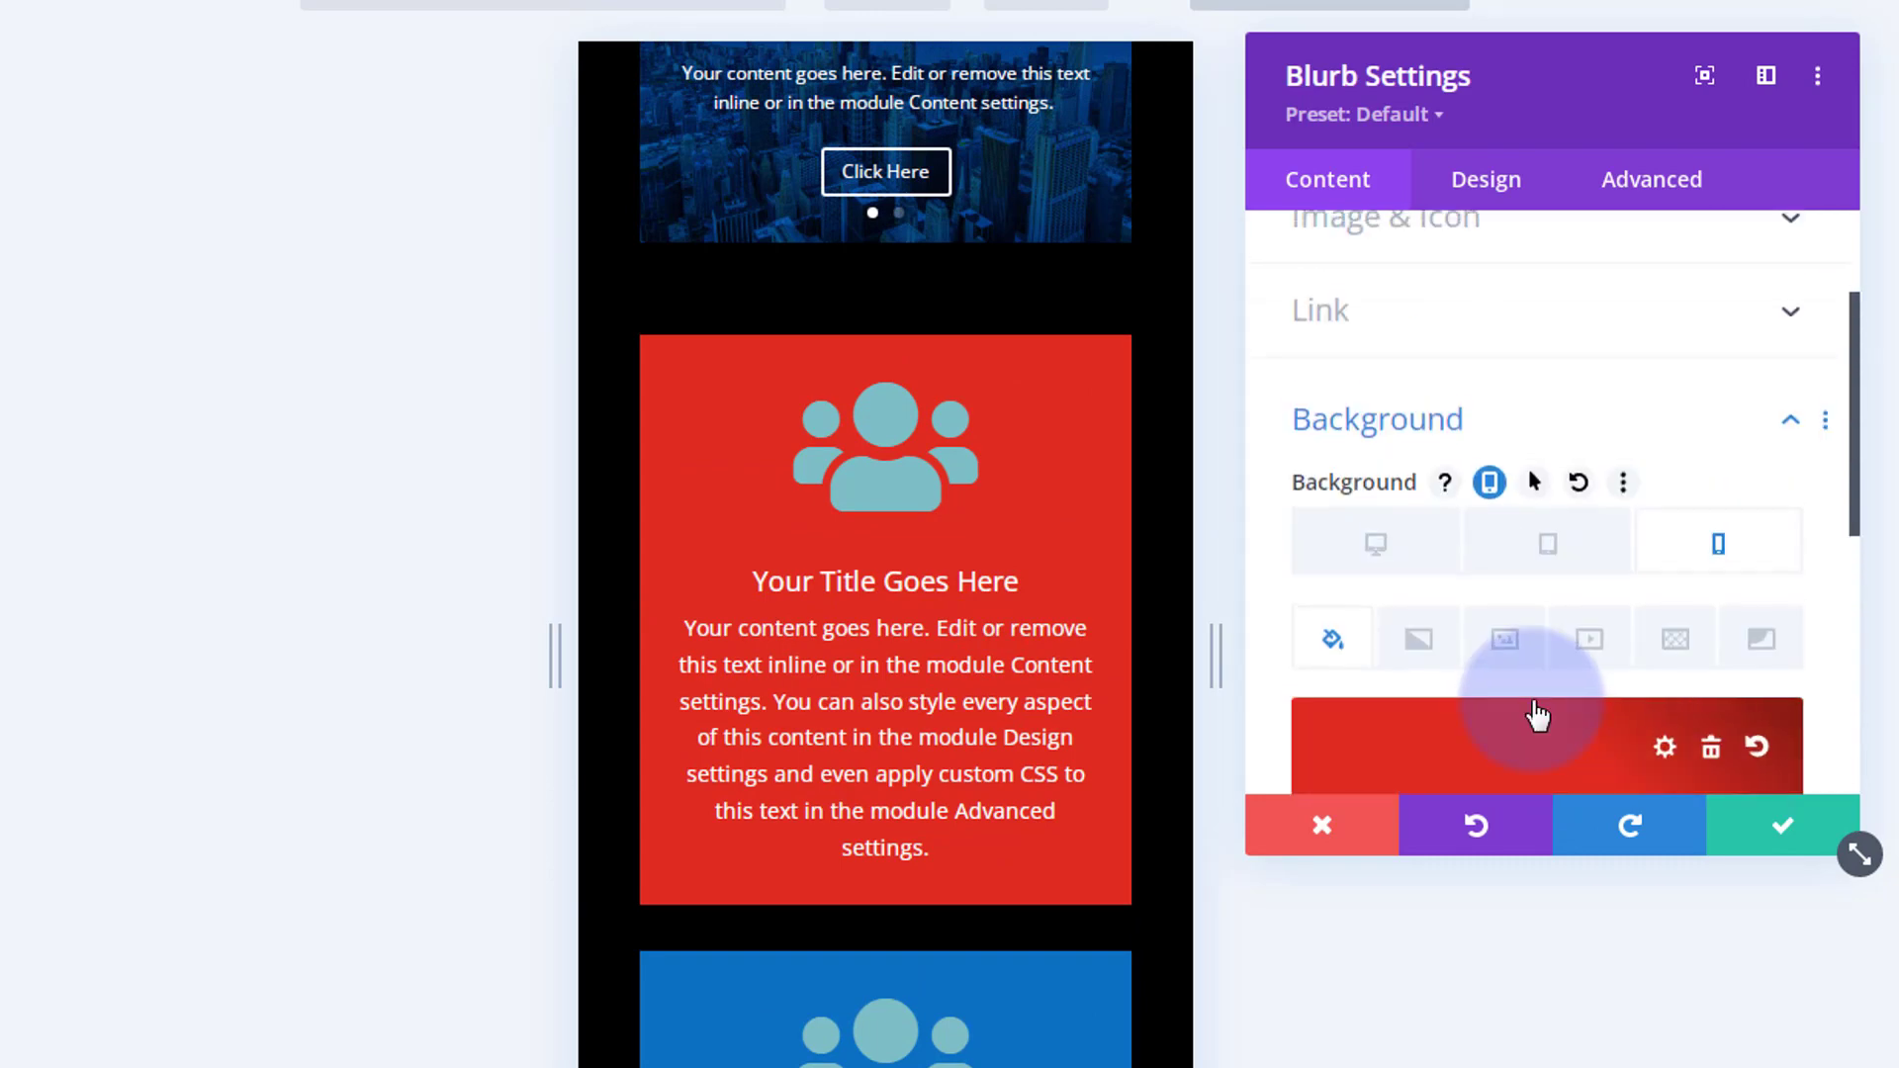
Set the first blurb's phone icon colour to white and save the blurb.
{"action": "left_click", "coordinate": [1478, 203]}
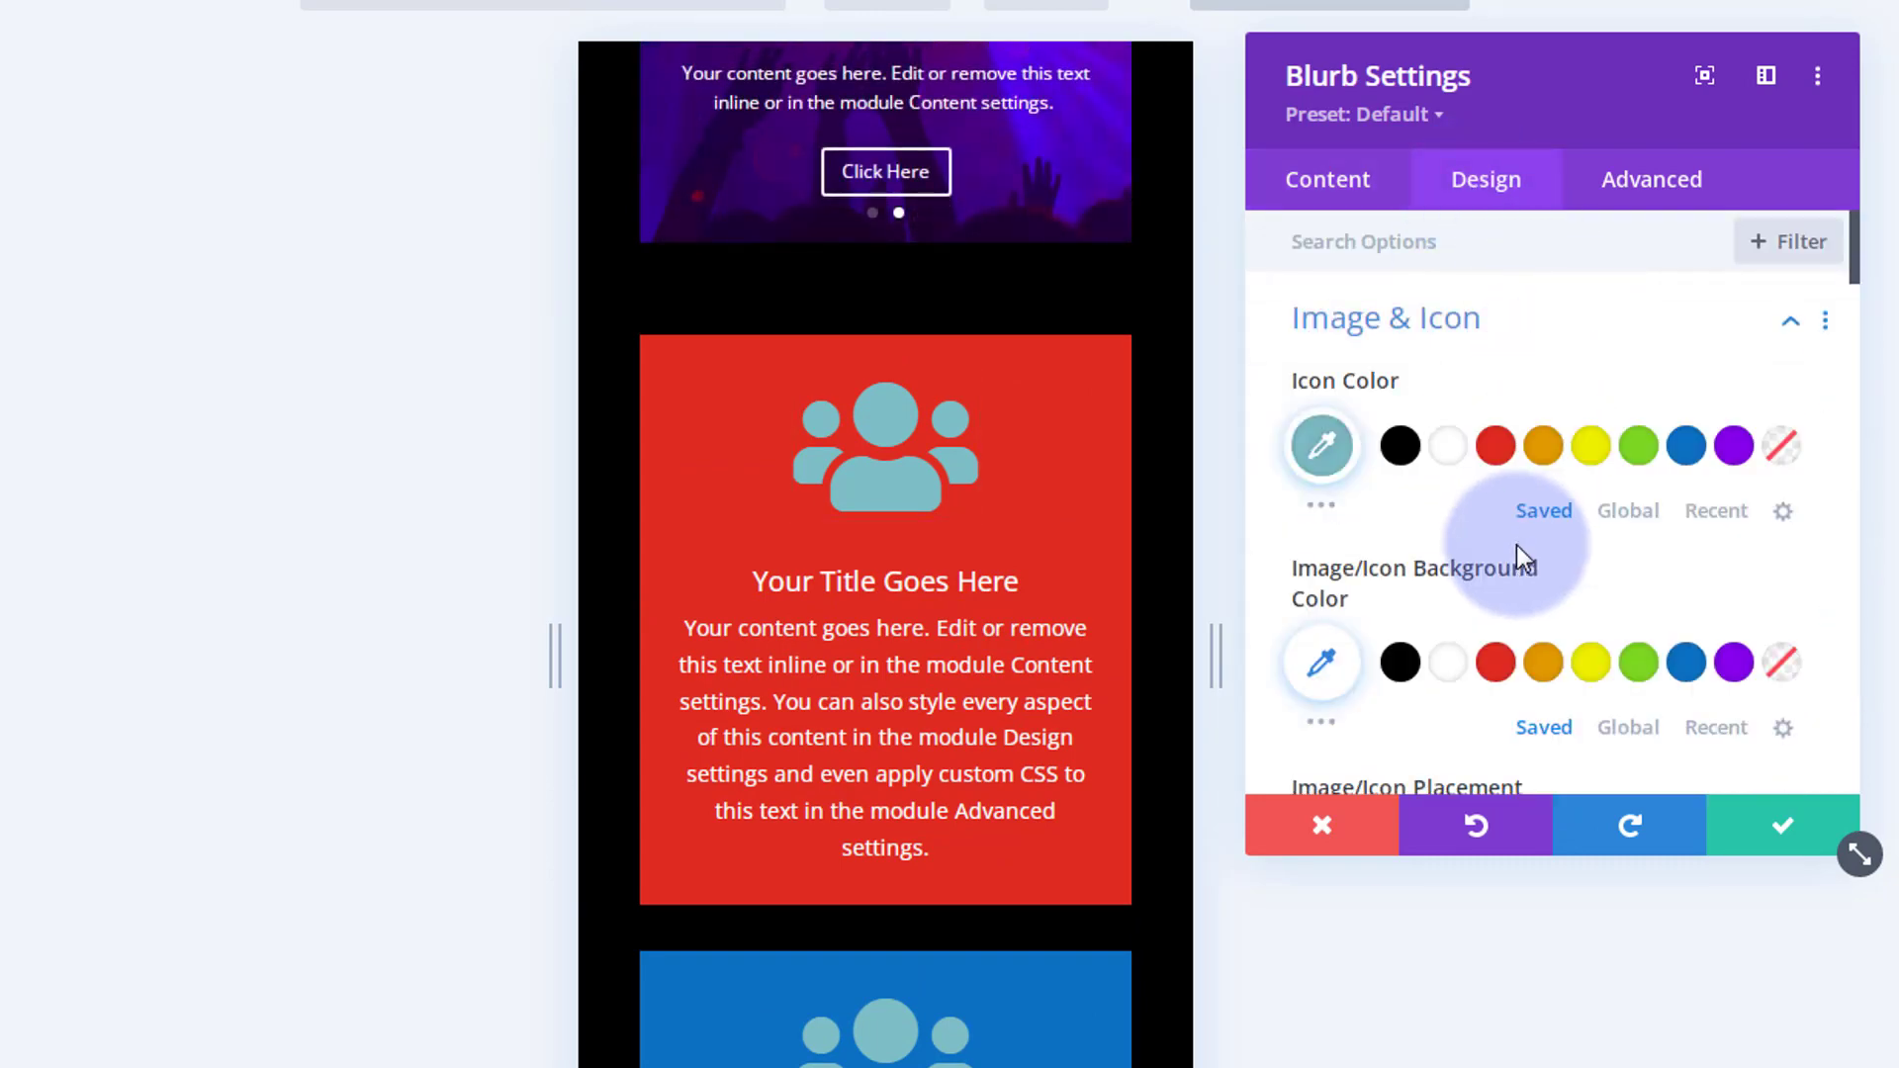
{"action": "mouse_move", "coordinate": [1339, 377]}
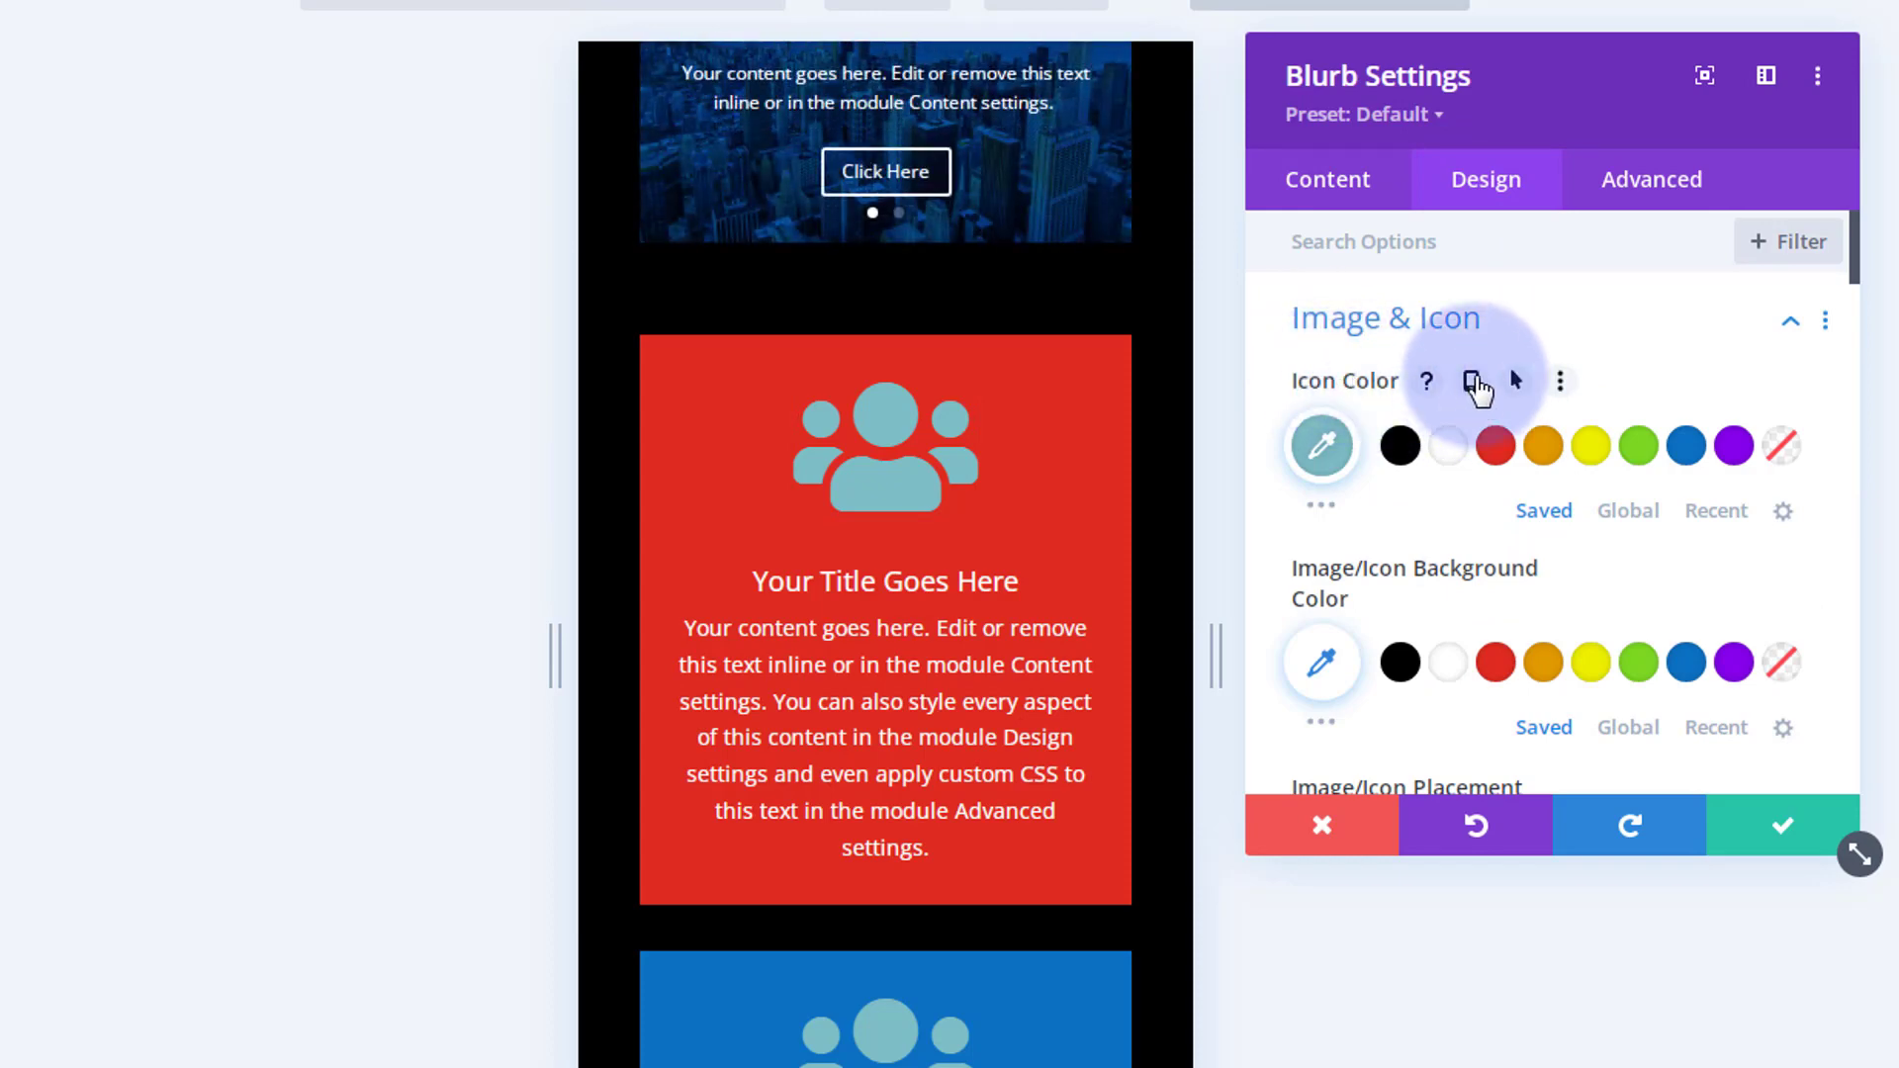
{"action": "left_click", "coordinate": [1474, 383]}
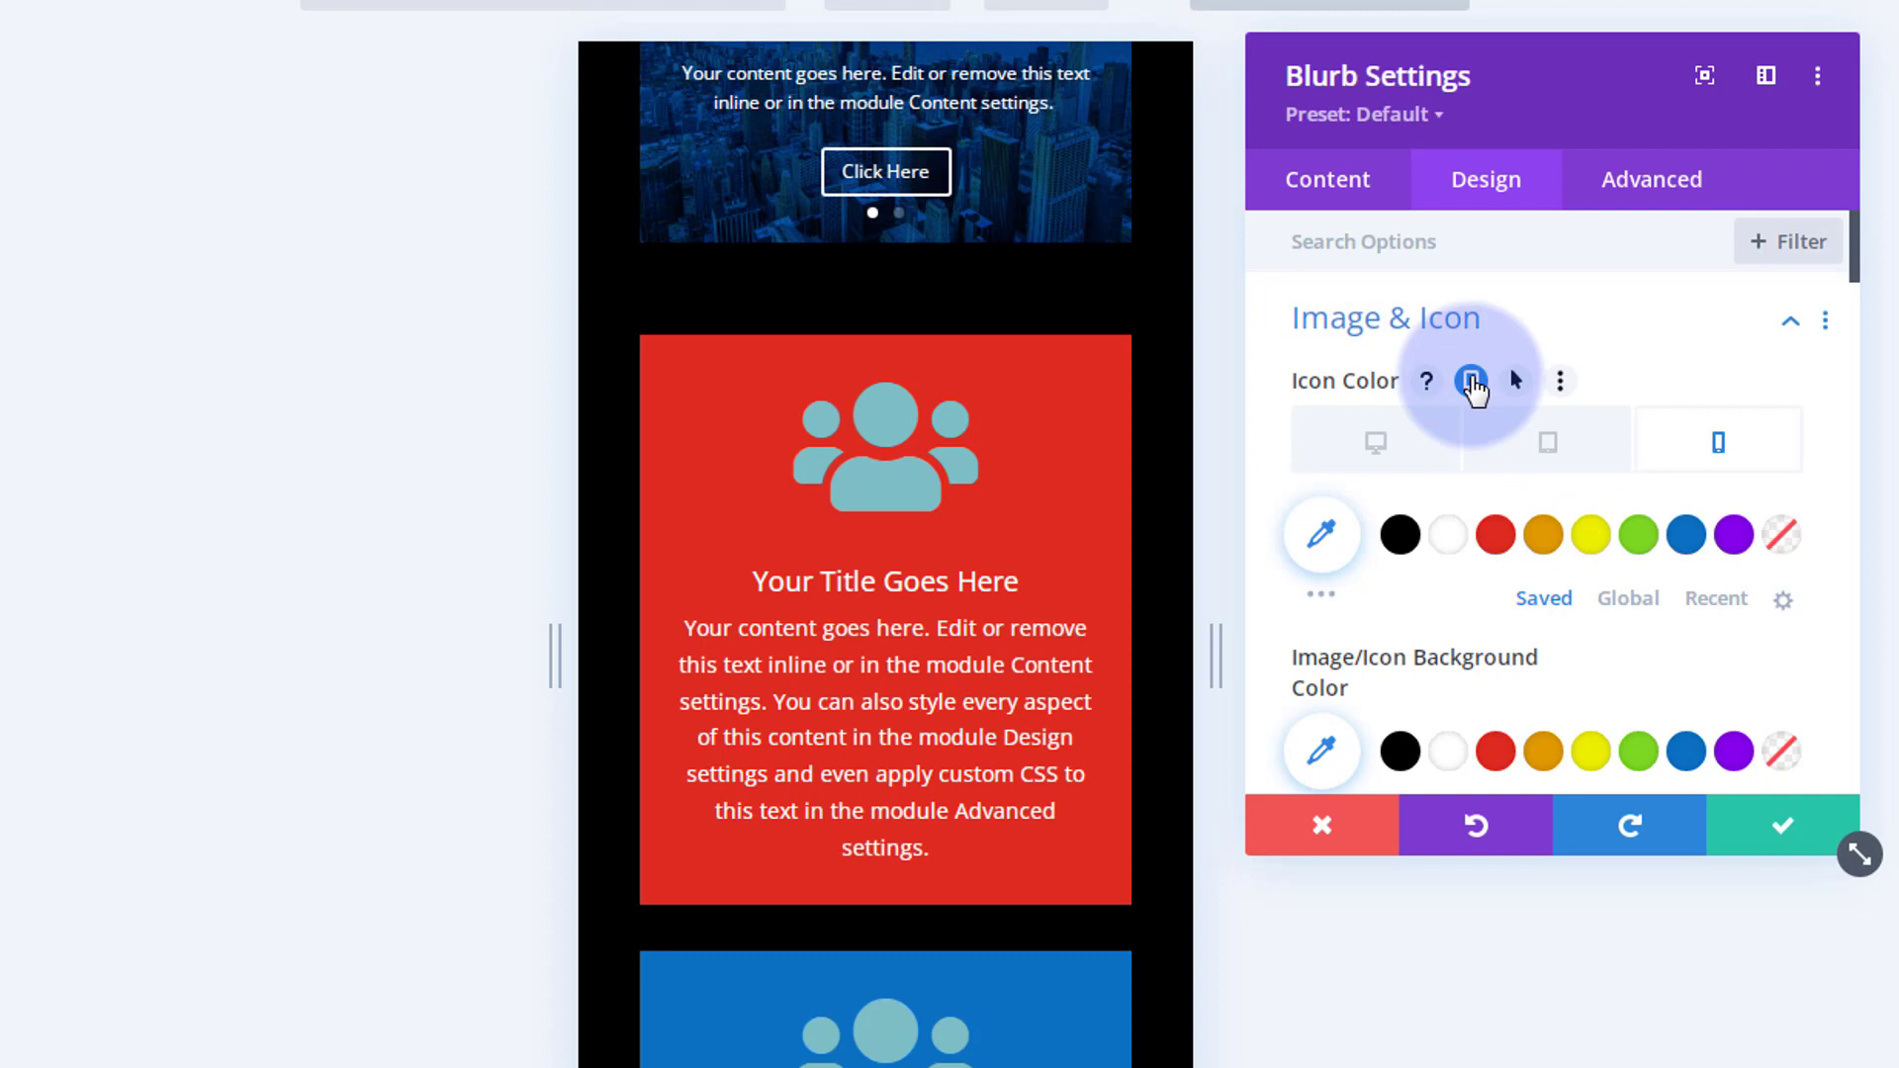
{"action": "left_click", "coordinate": [1460, 550]}
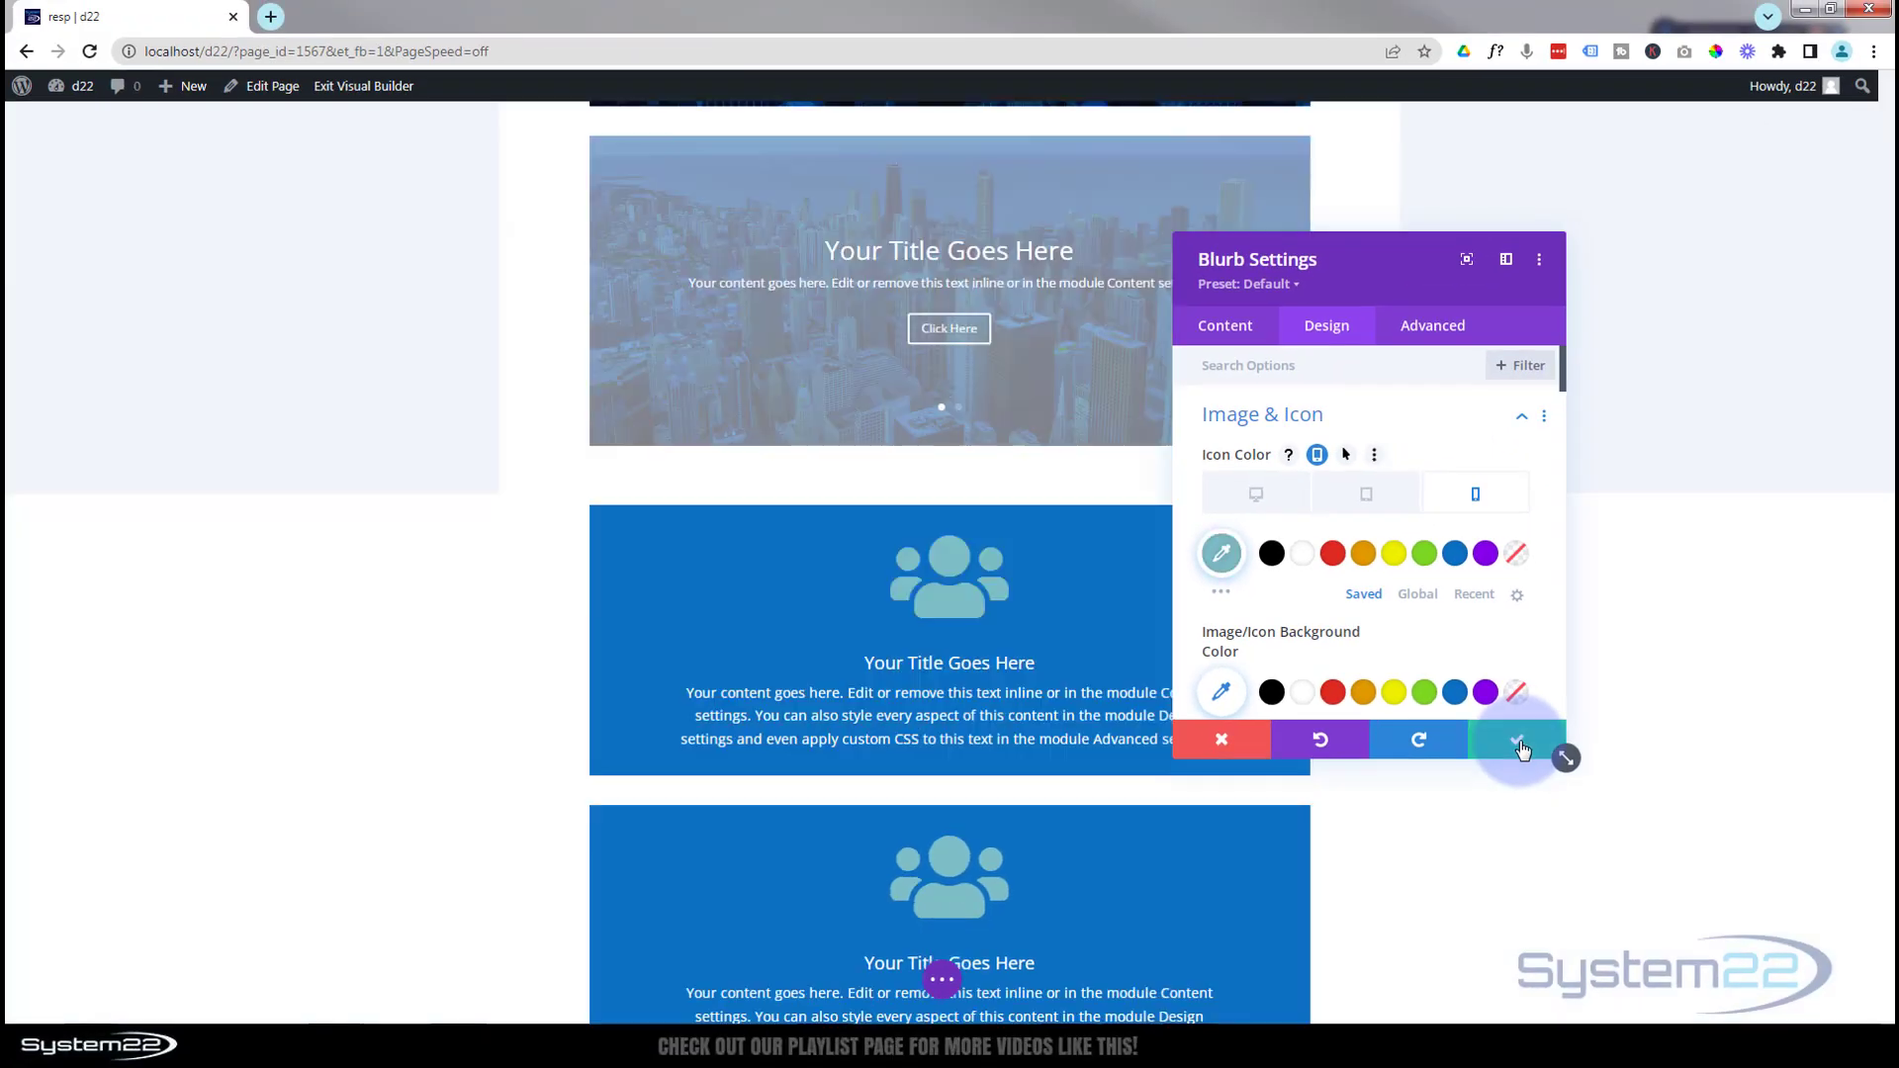
{"action": "left_click", "coordinate": [1785, 831]}
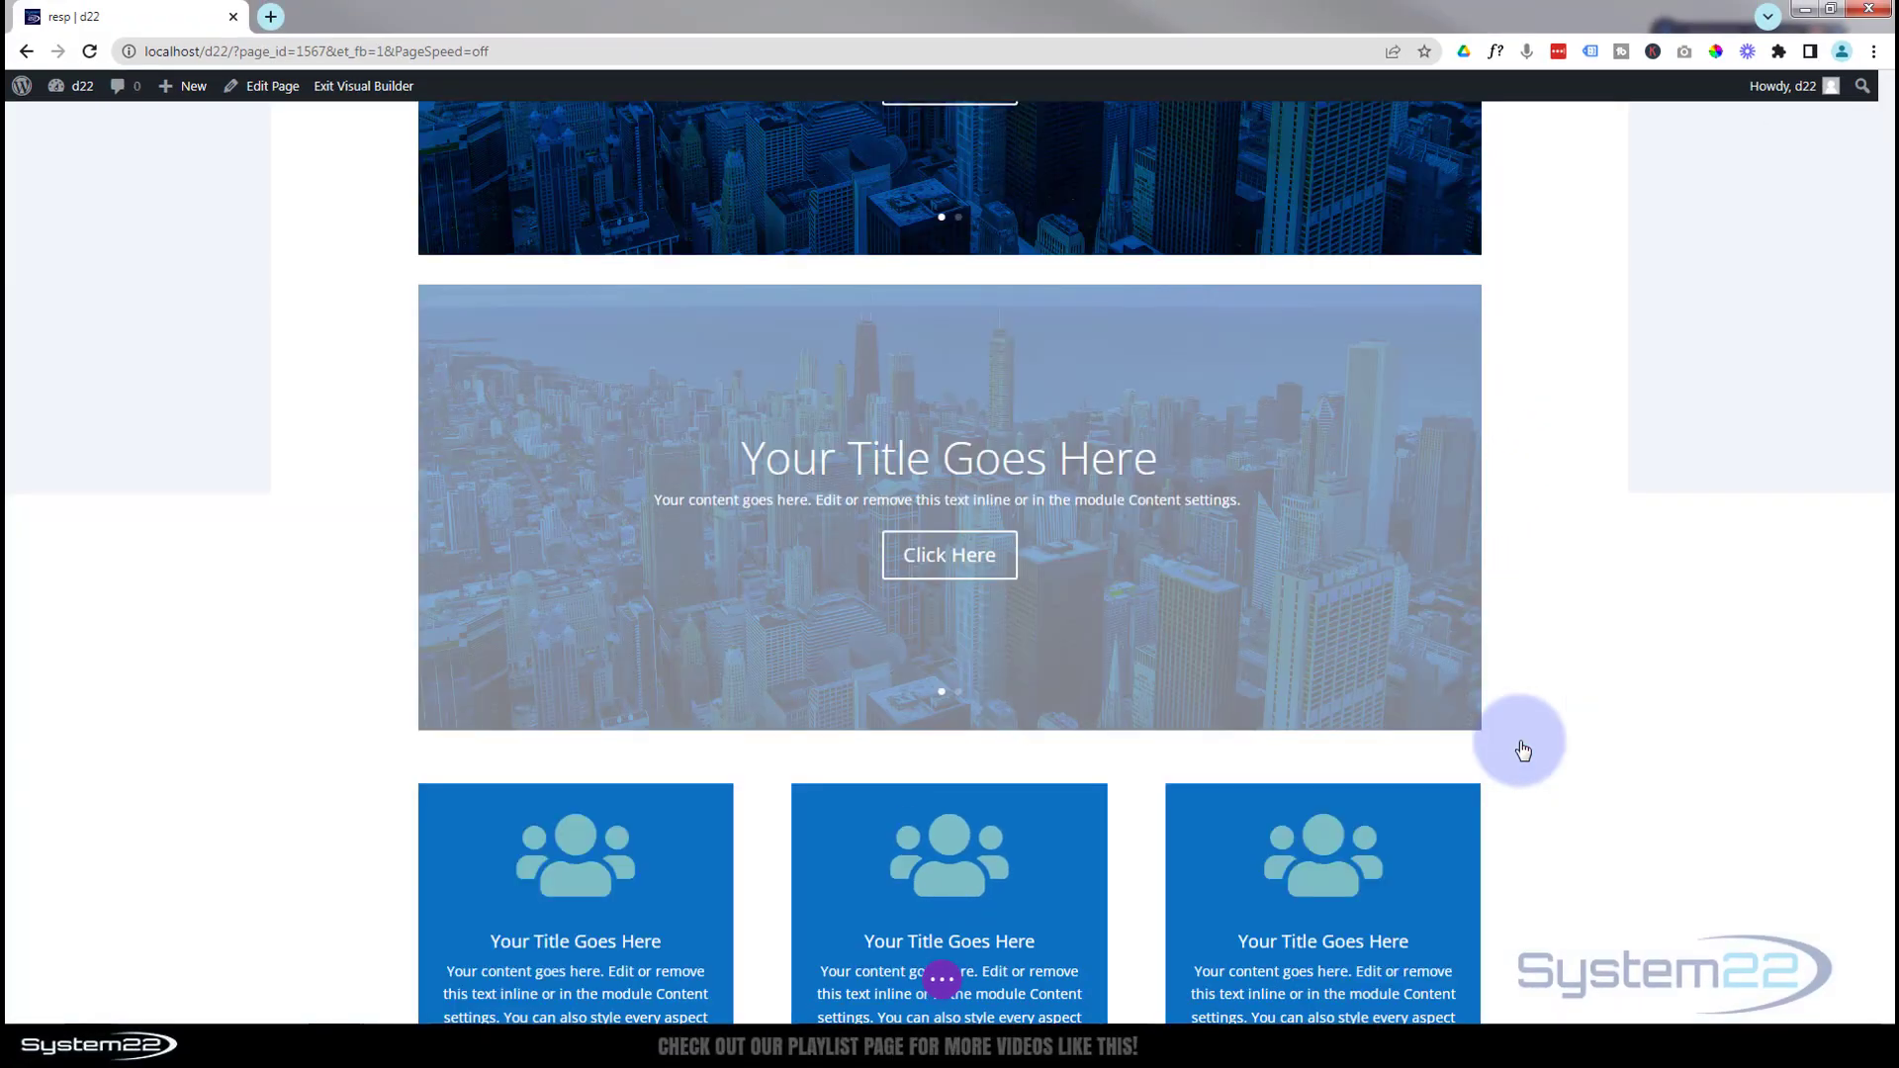
Delete the middle and right-hand blurb modules.
{"action": "scroll", "coordinate": [1019, 682], "scroll_direction": "down", "scroll_amount": 5}
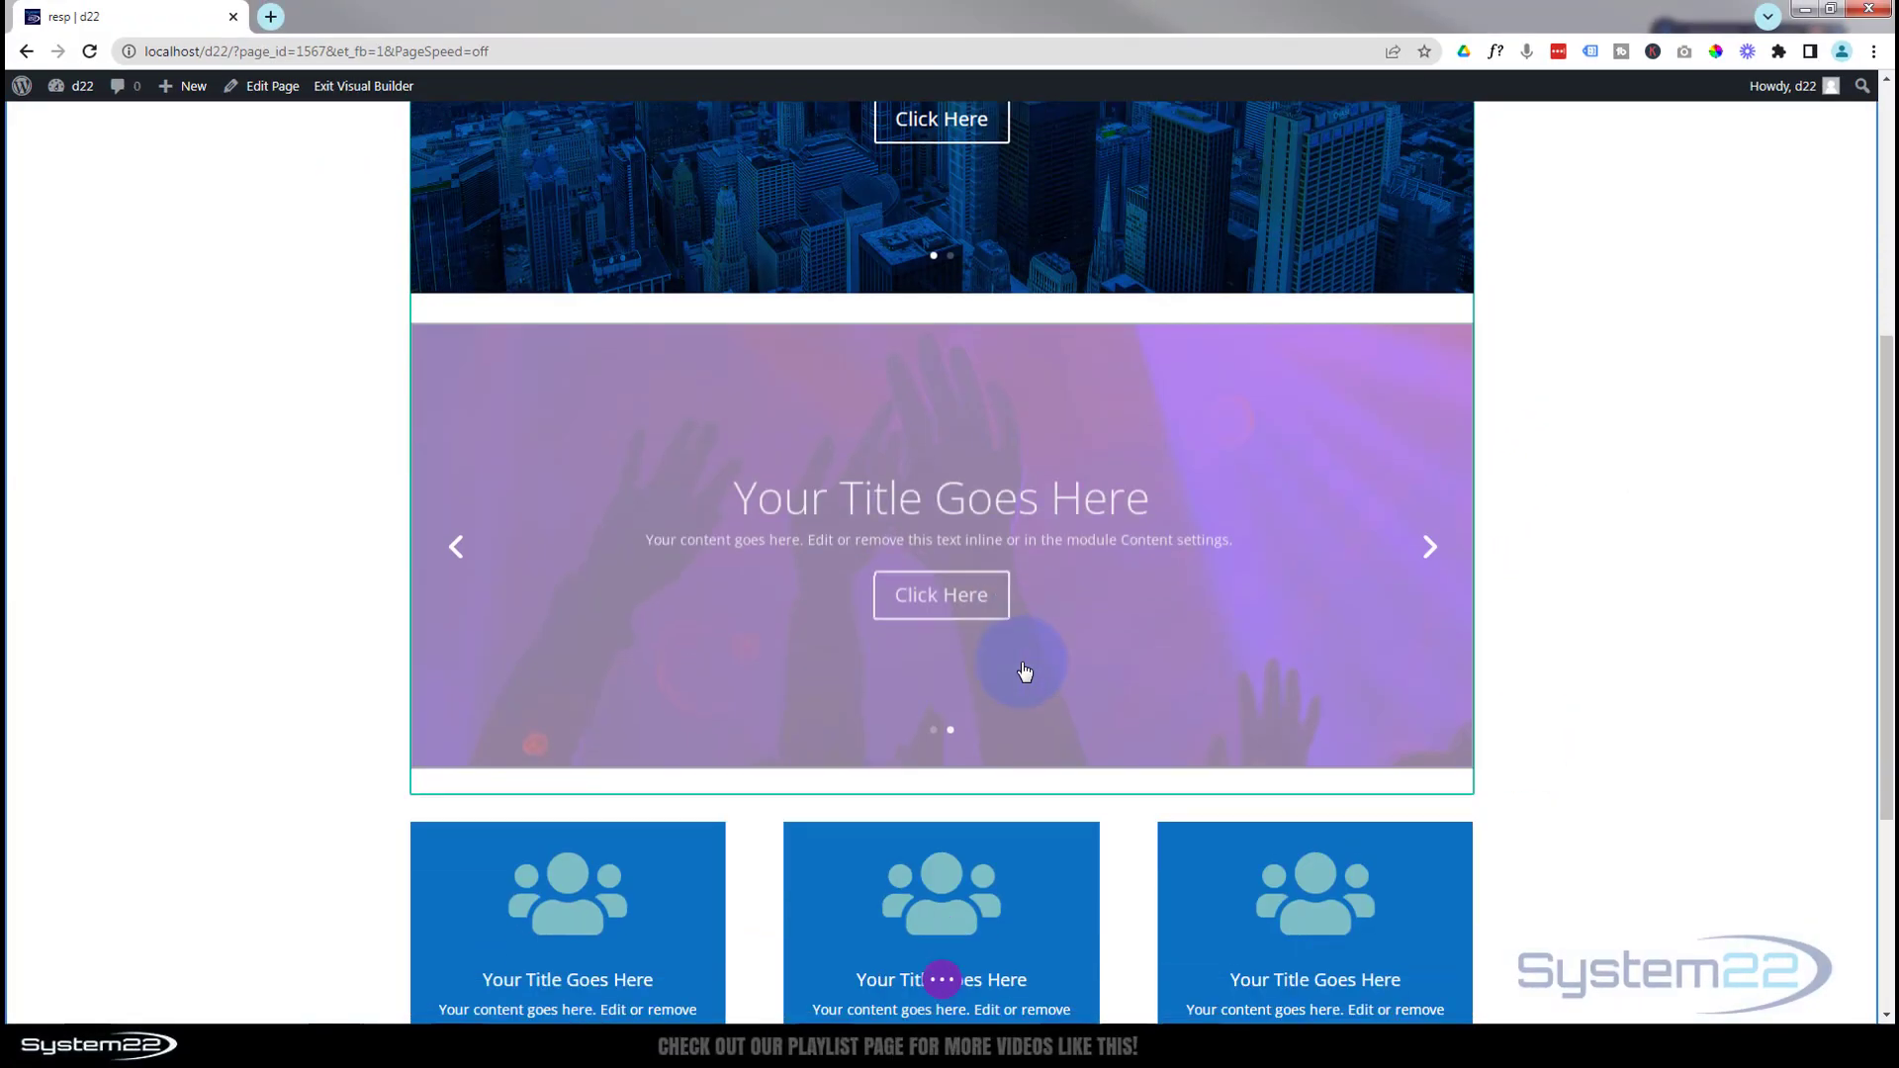
{"action": "scroll", "coordinate": [1025, 673], "scroll_direction": "down", "scroll_amount": 3}
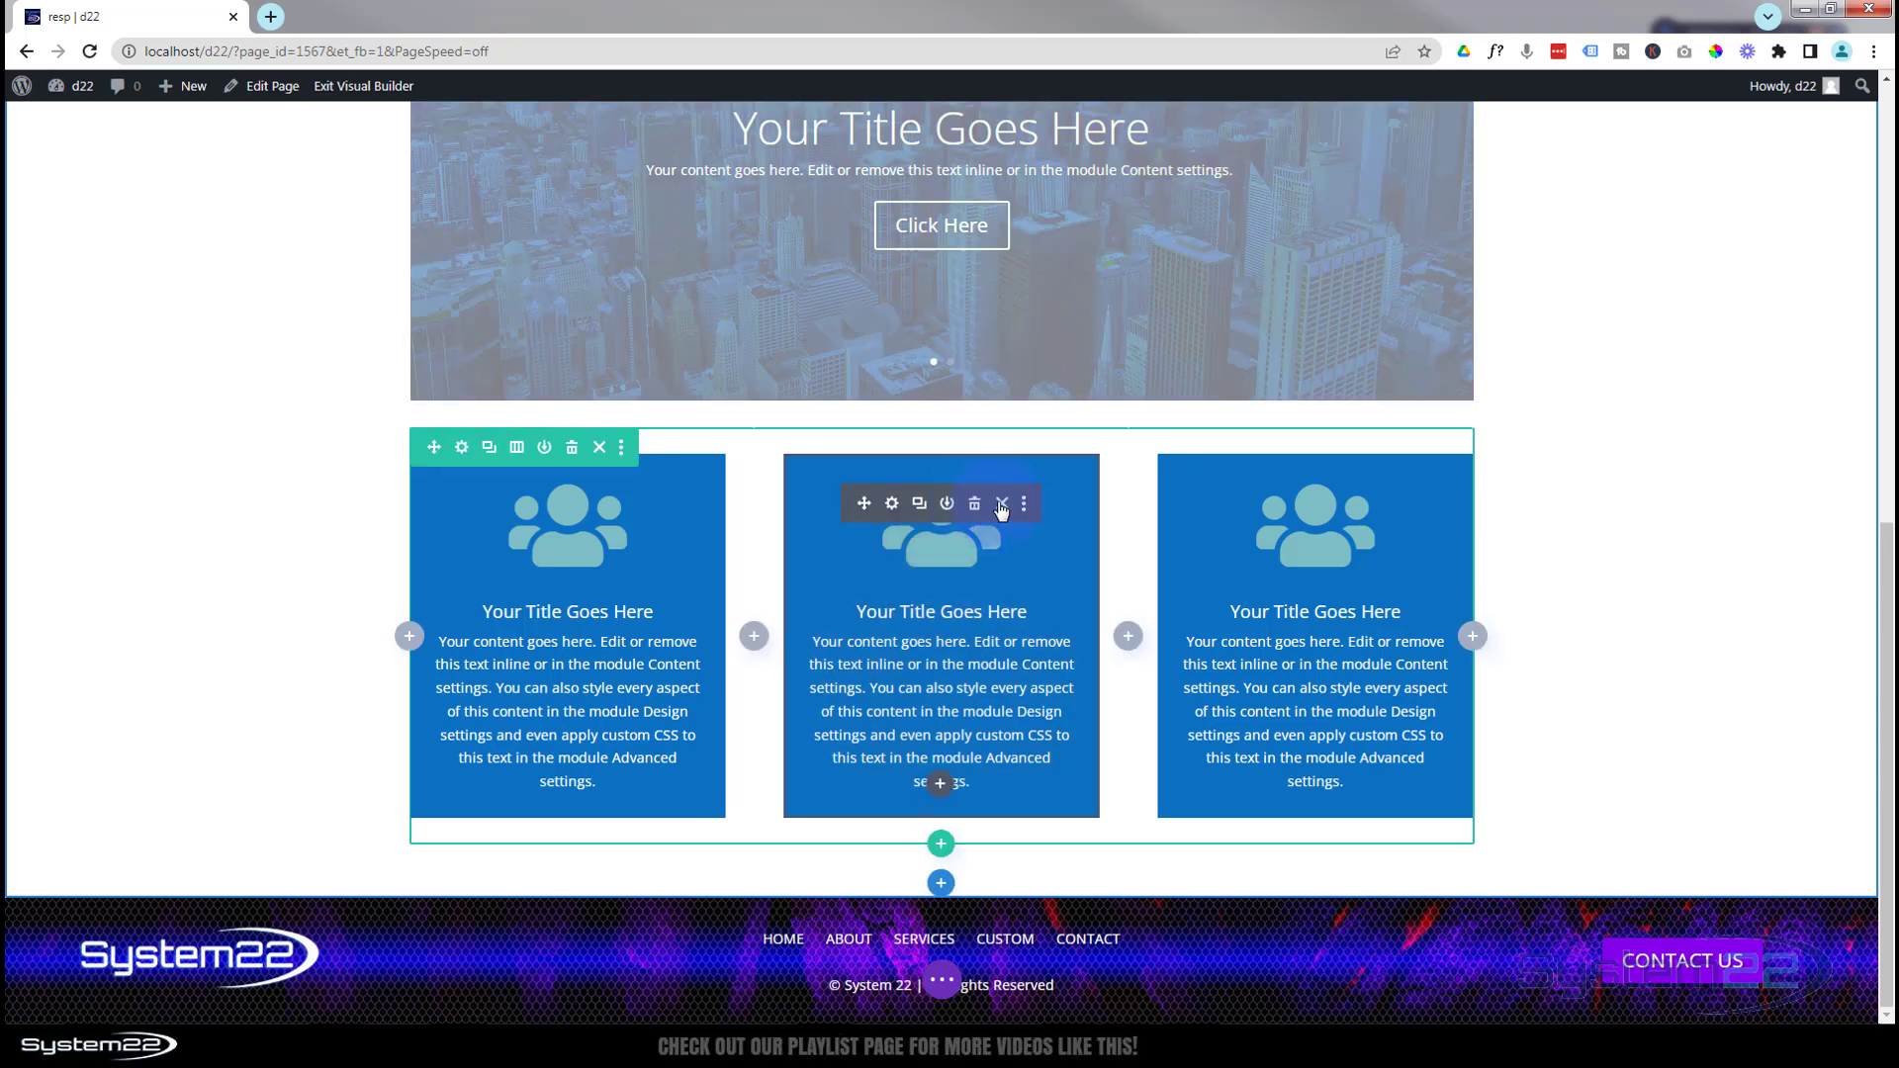
{"action": "left_click", "coordinate": [974, 512]}
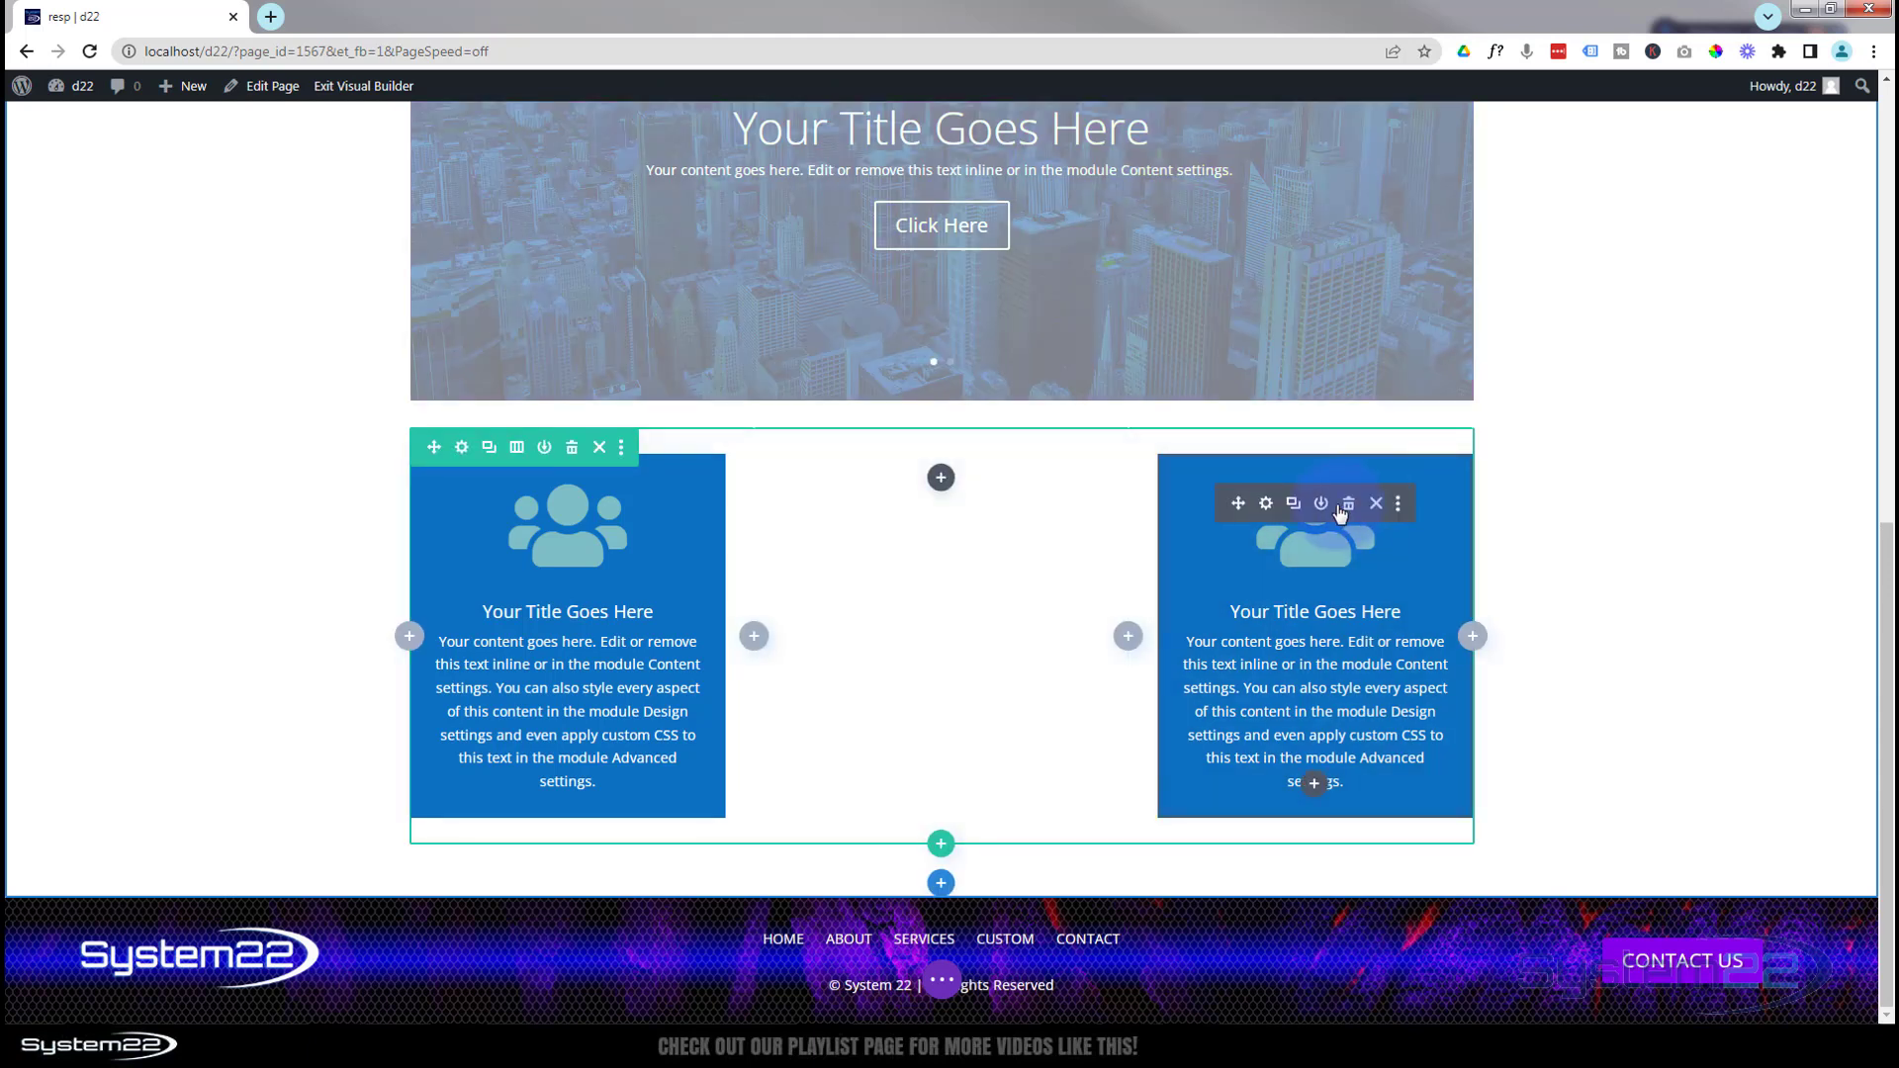
{"action": "left_click", "coordinate": [1349, 505]}
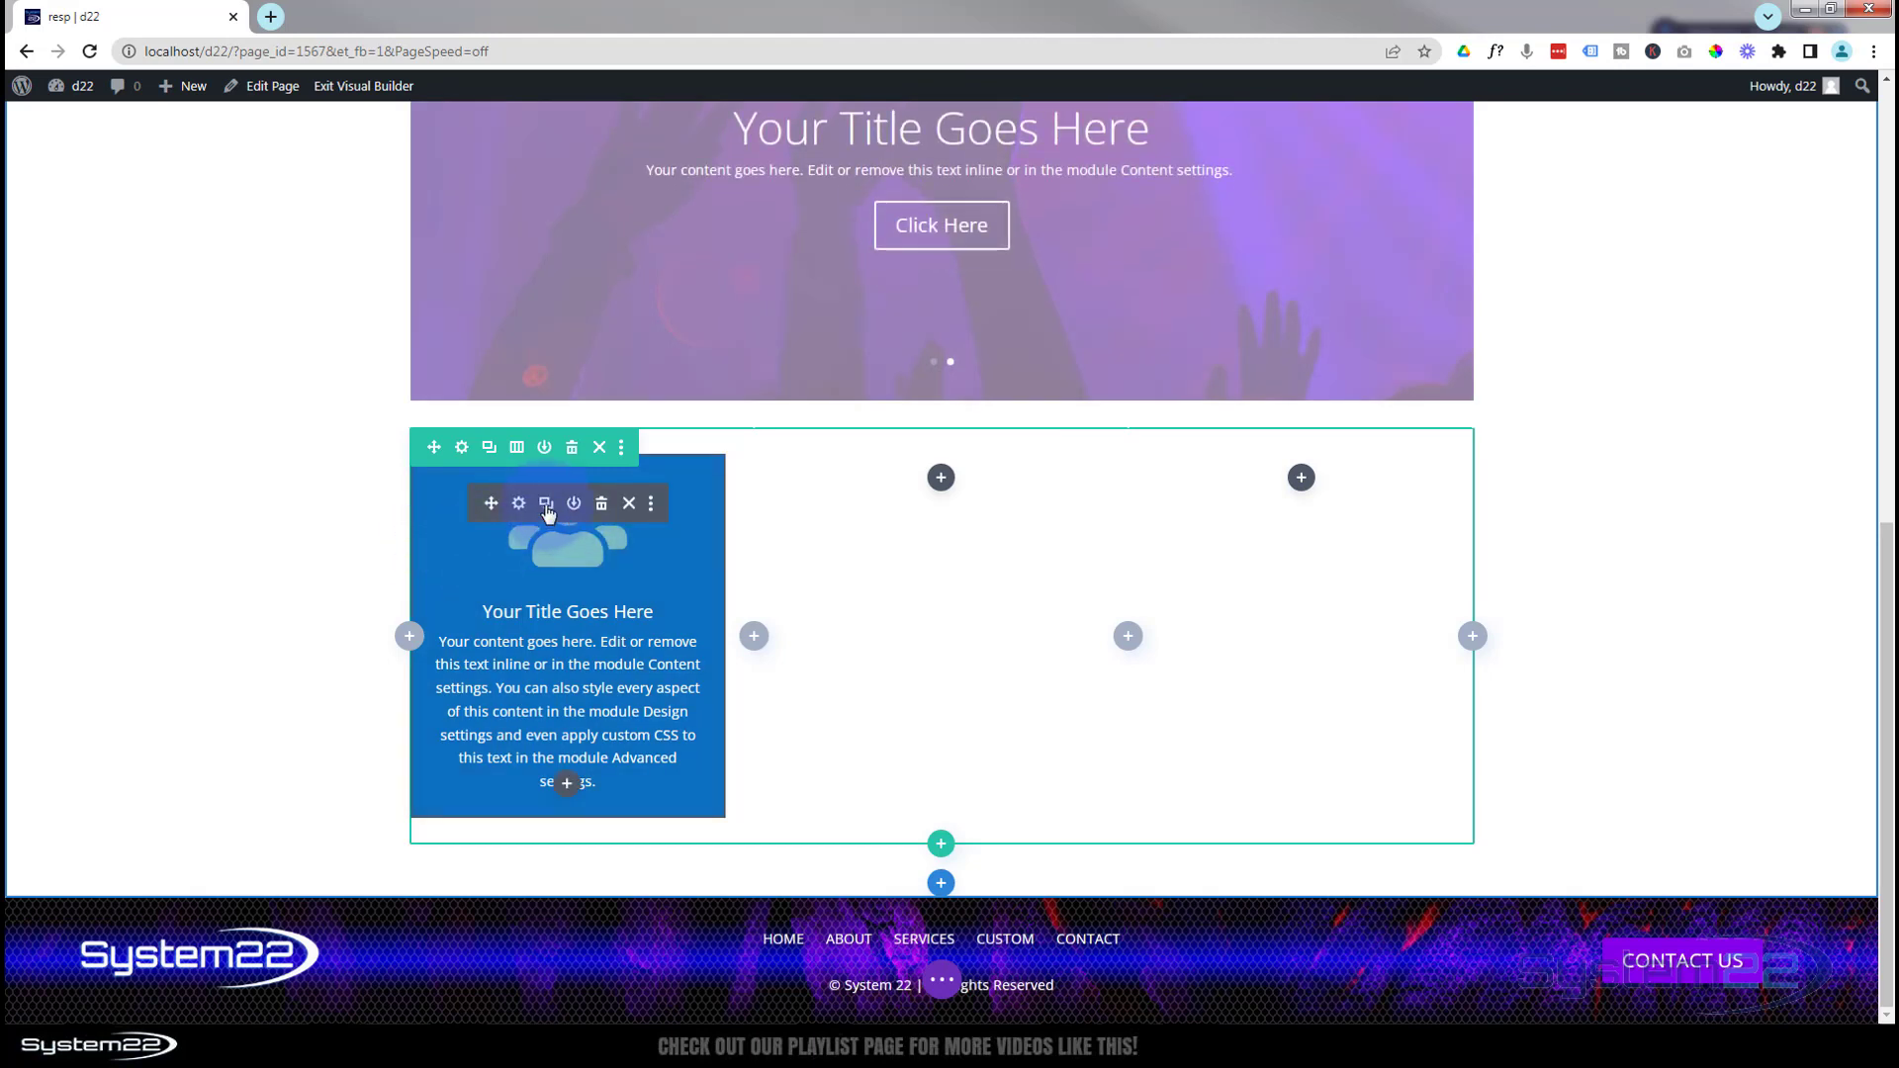
Fill the right and middle columns with copies of the styled left blurb, then save and exit the builder.
{"action": "left_click", "coordinate": [546, 506]}
{"action": "left_click_drag", "start_coordinate": [493, 506], "coordinate": [1271, 441]}
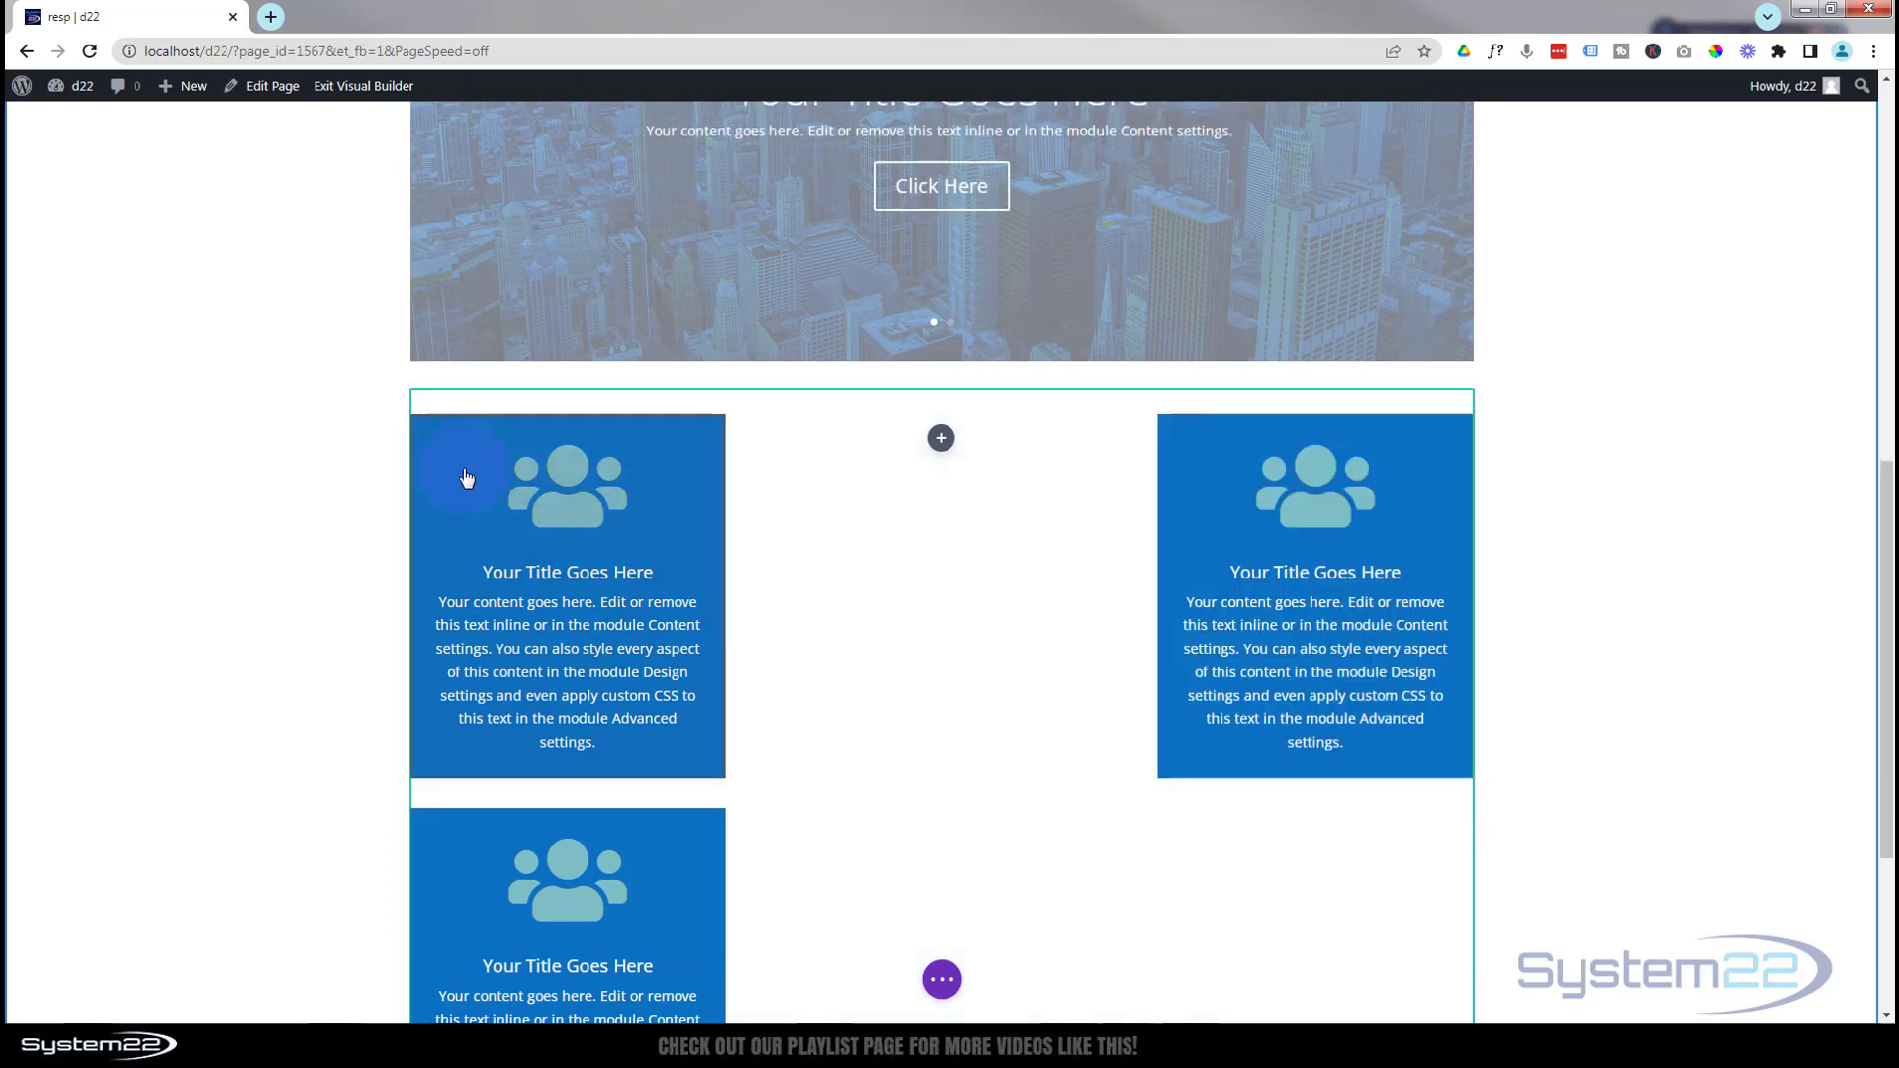
{"action": "mouse_move", "coordinate": [483, 465]}
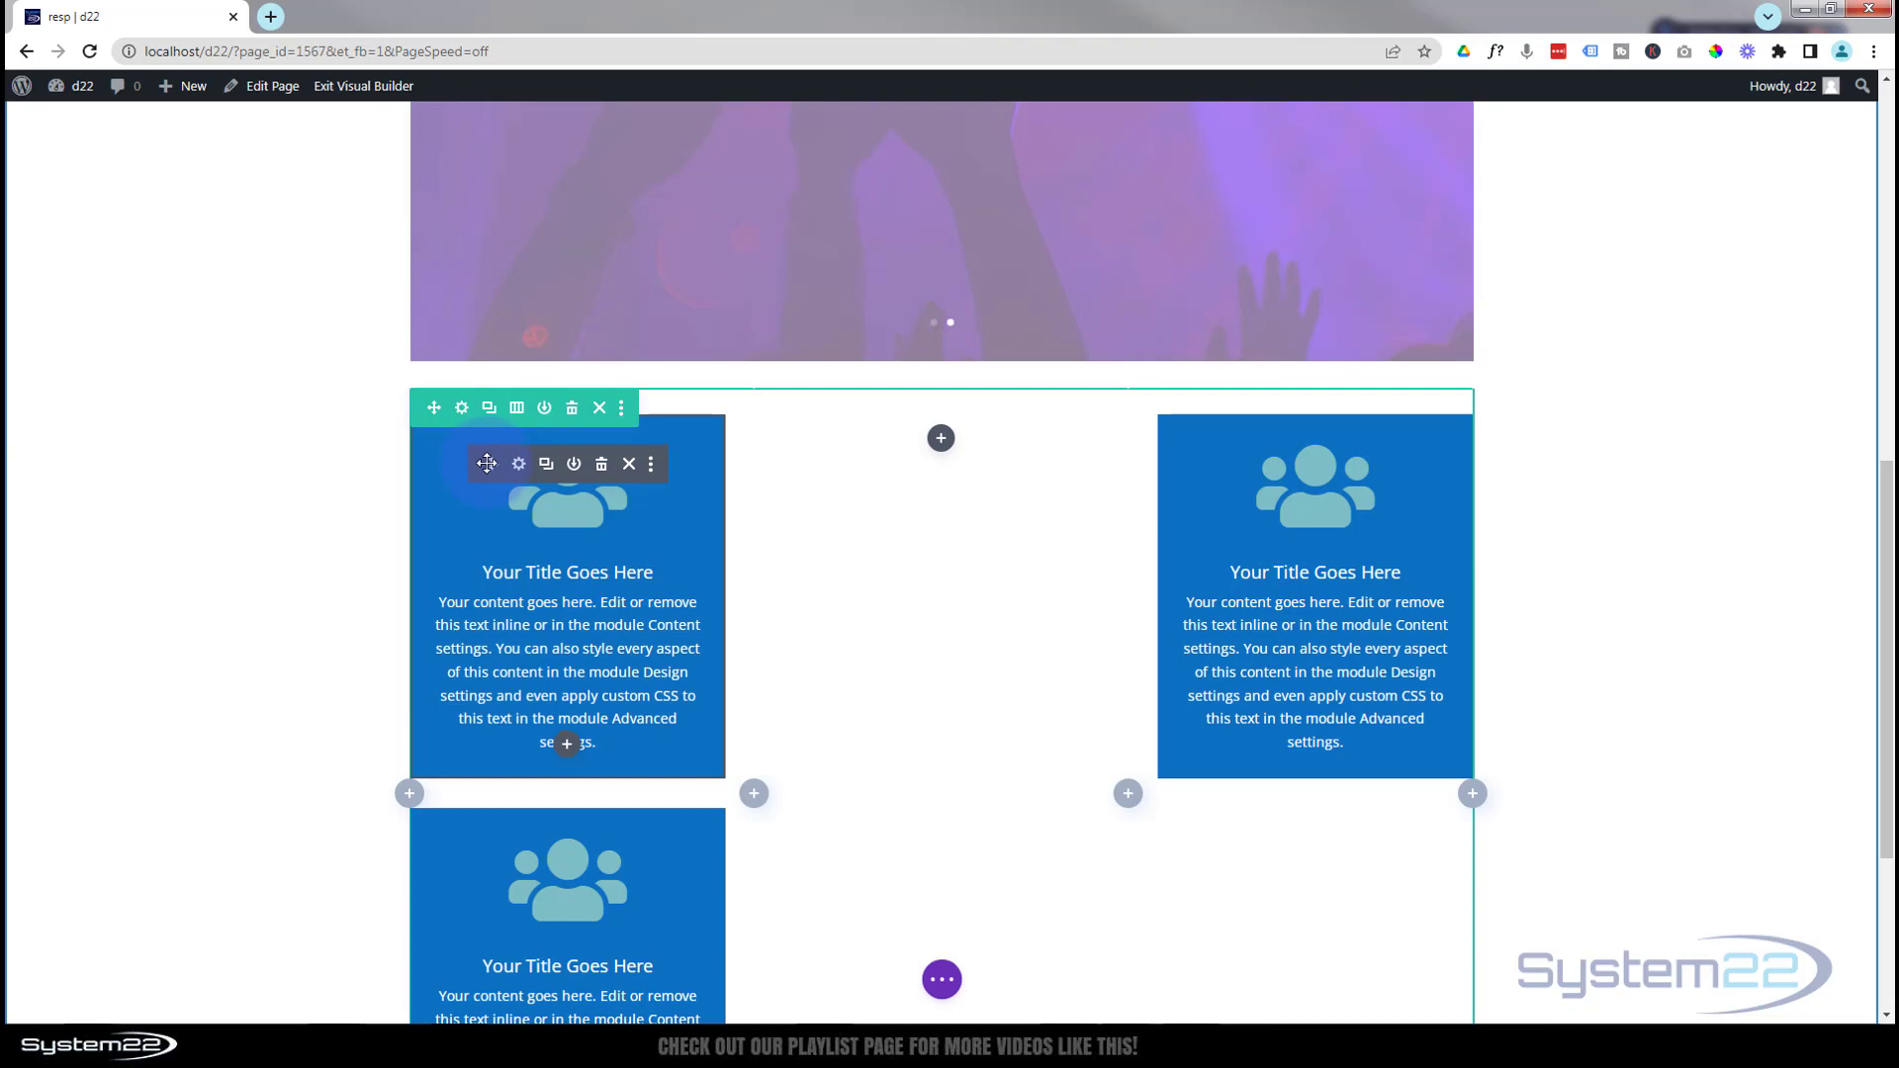
{"action": "left_click_drag", "start_coordinate": [678, 471], "coordinate": [946, 480]}
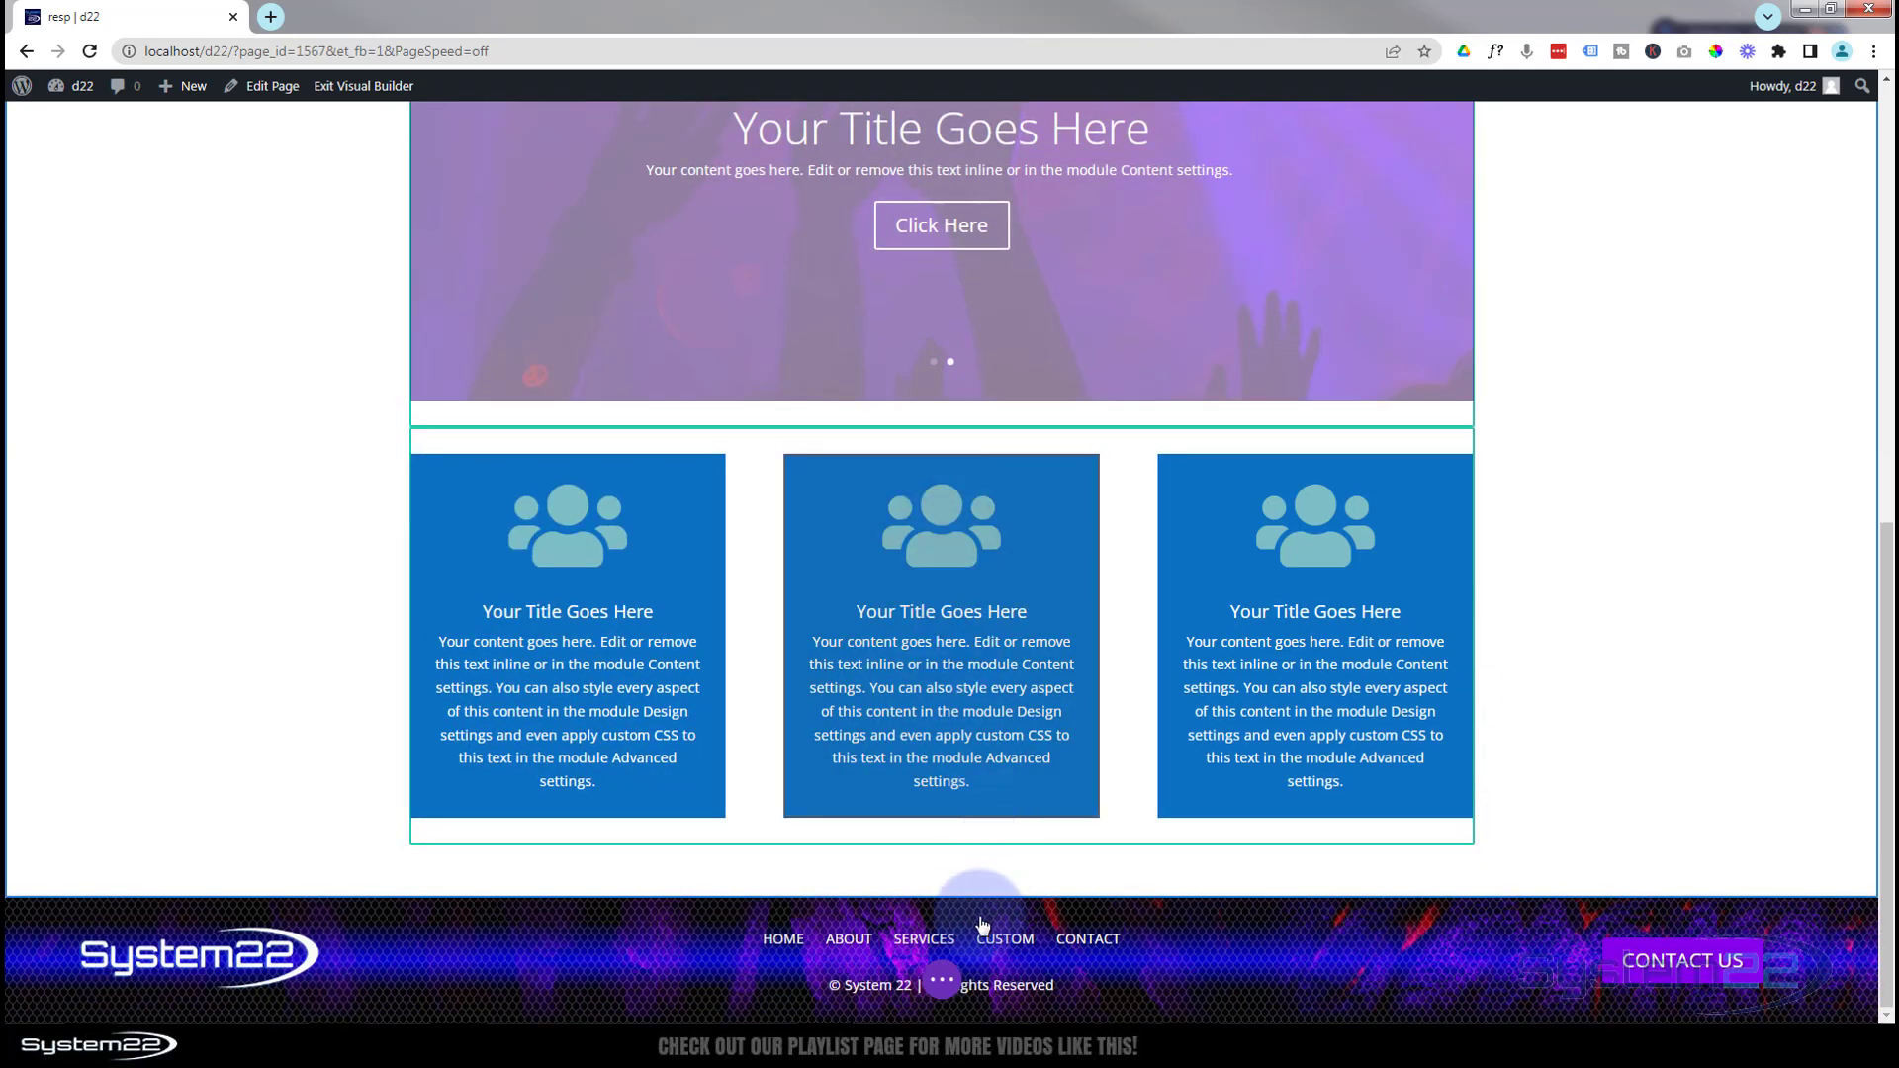
{"action": "left_click", "coordinate": [942, 982]}
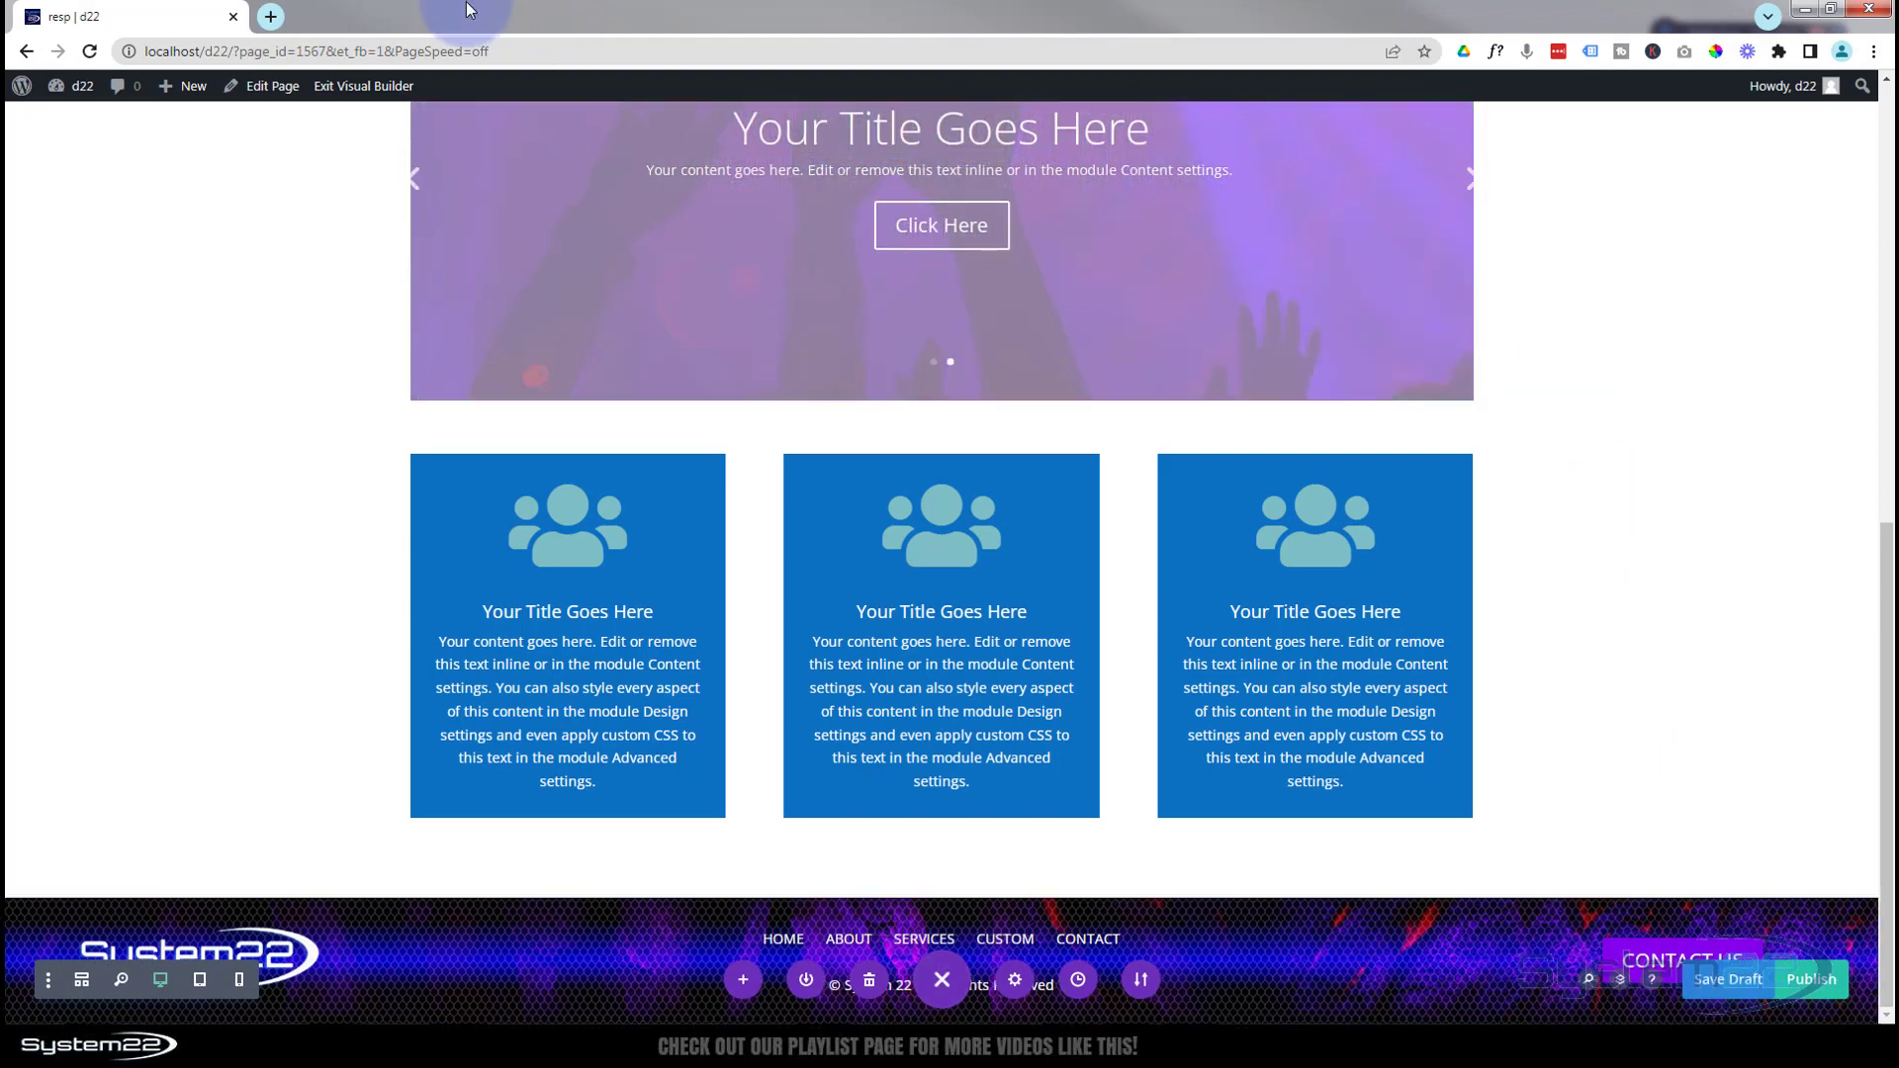
{"action": "left_click", "coordinate": [344, 85]}
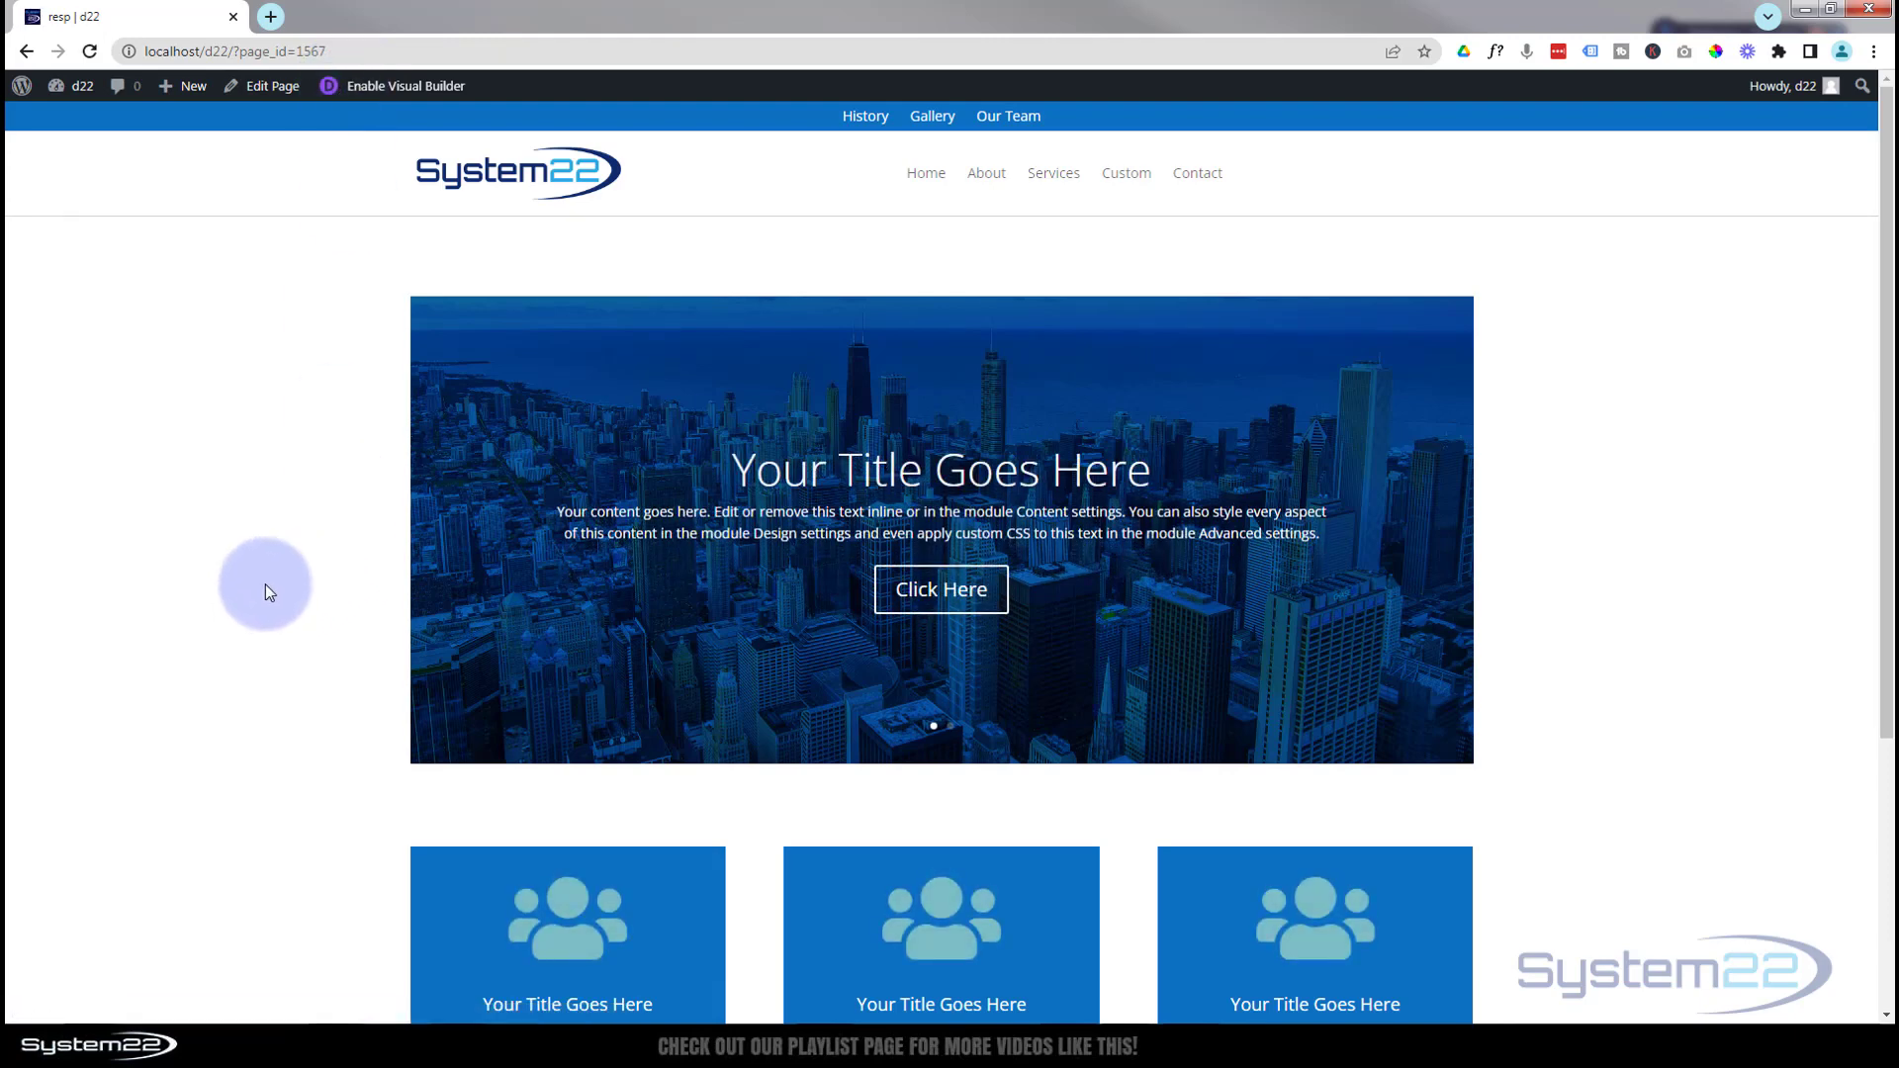
Check that the live desktop blurbs are still blue, then open DevTools for a phone-size preview.
{"action": "scroll", "coordinate": [265, 584], "scroll_direction": "down", "scroll_amount": 1}
{"action": "scroll", "coordinate": [265, 584], "scroll_direction": "up", "scroll_amount": 1}
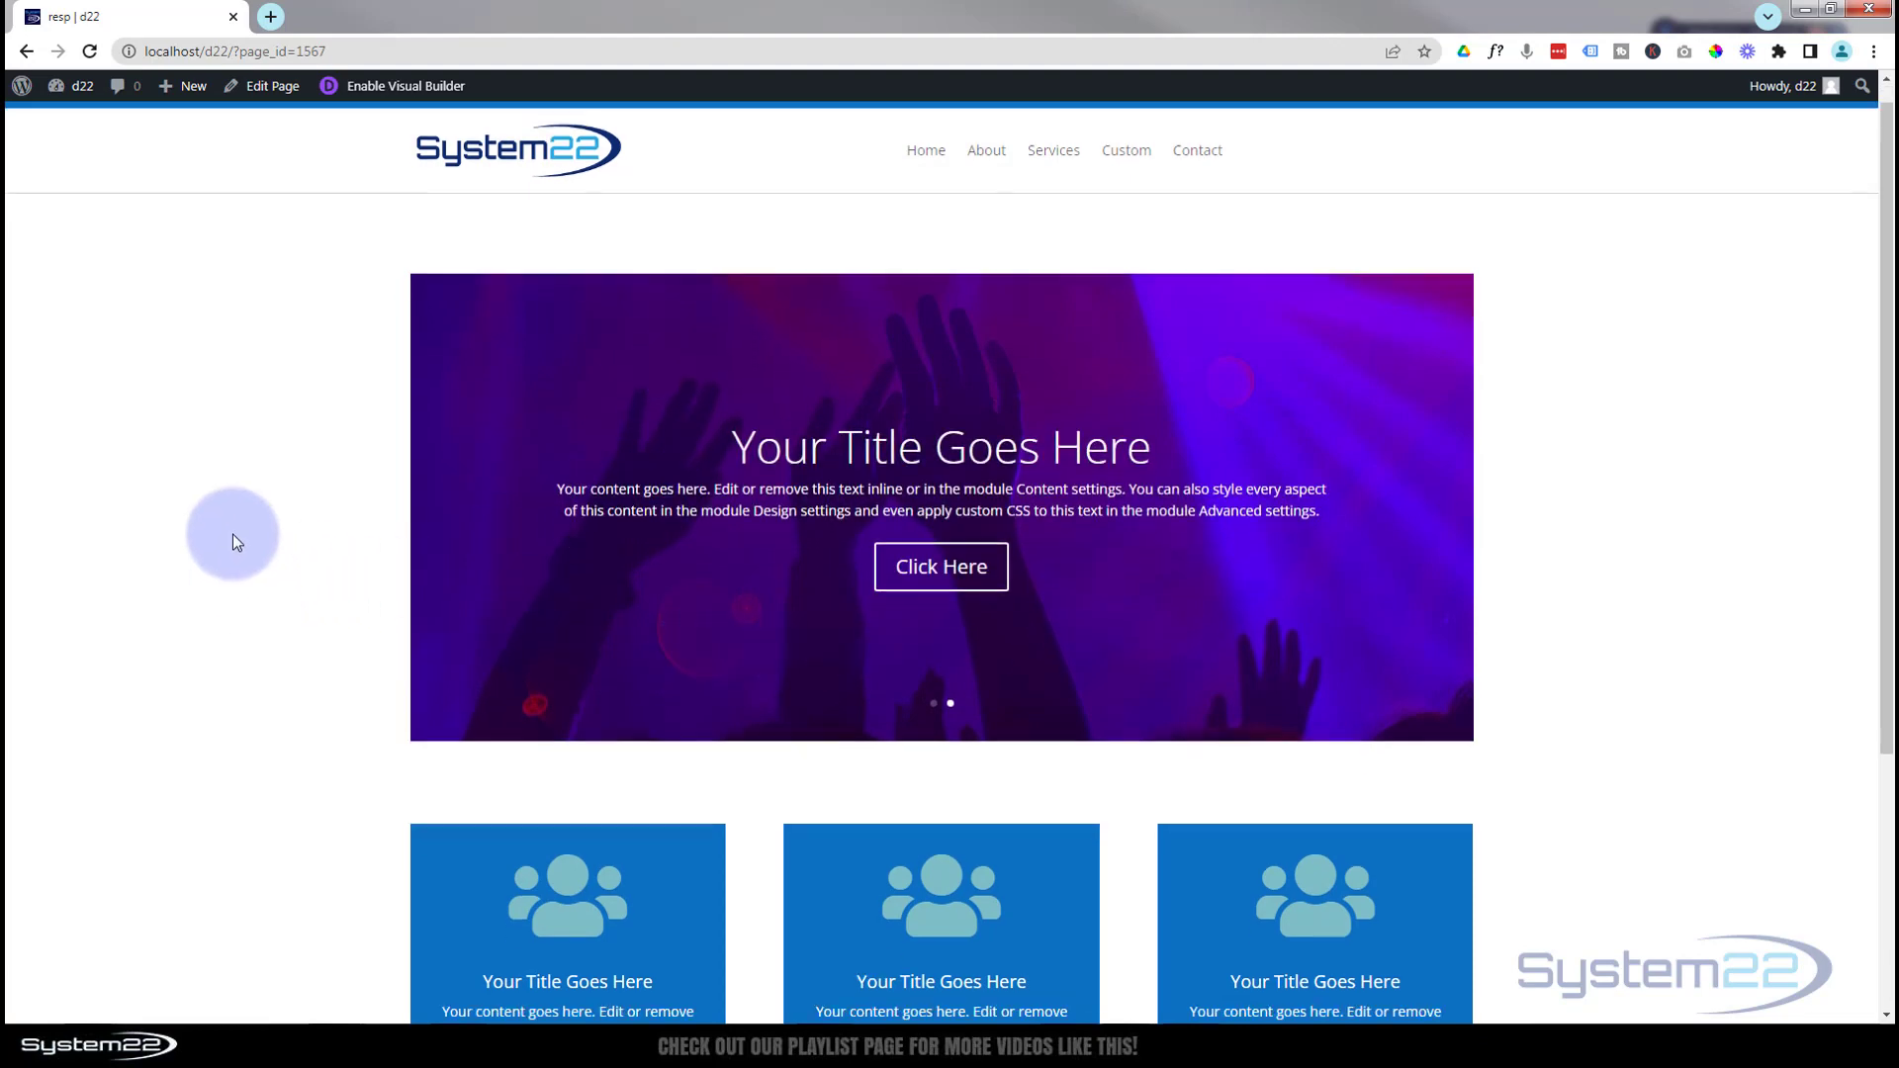
{"action": "scroll", "coordinate": [233, 534], "scroll_direction": "down", "scroll_amount": 4}
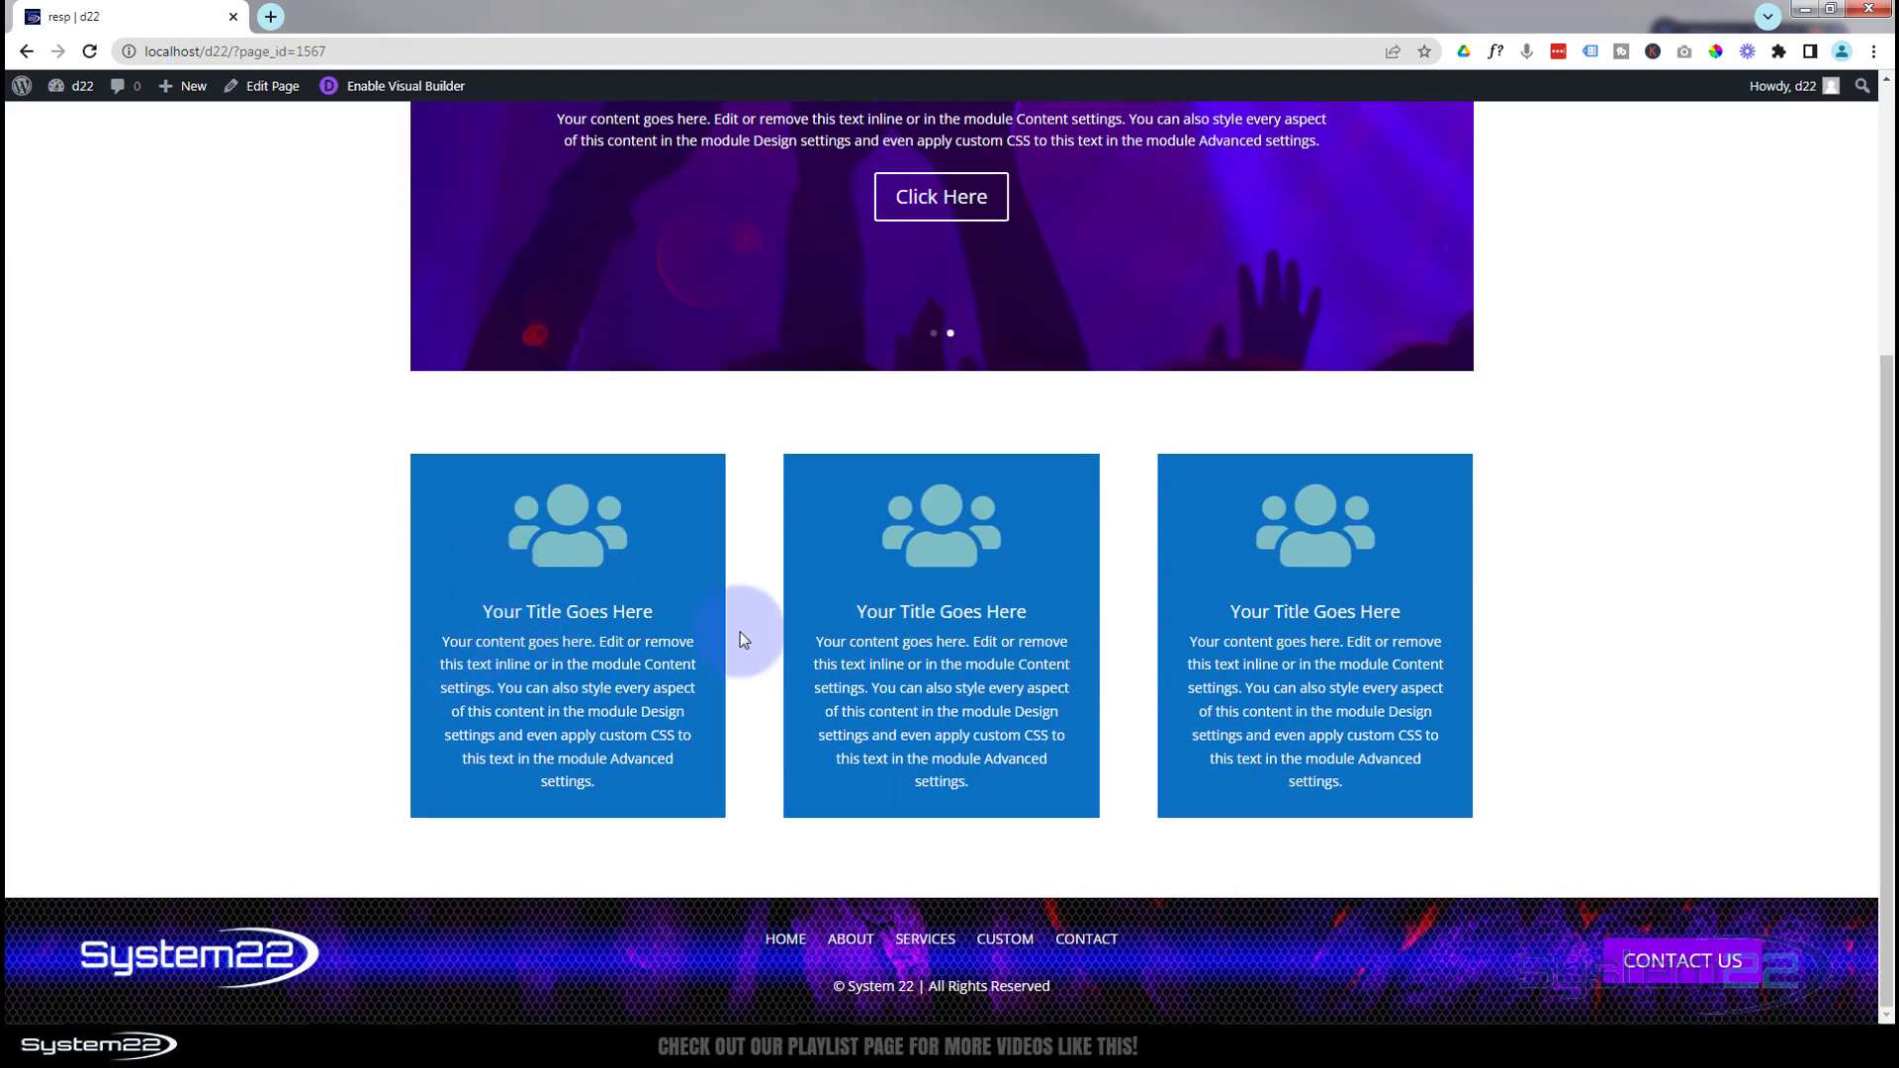
{"action": "scroll", "coordinate": [180, 562], "scroll_direction": "up", "scroll_amount": 4}
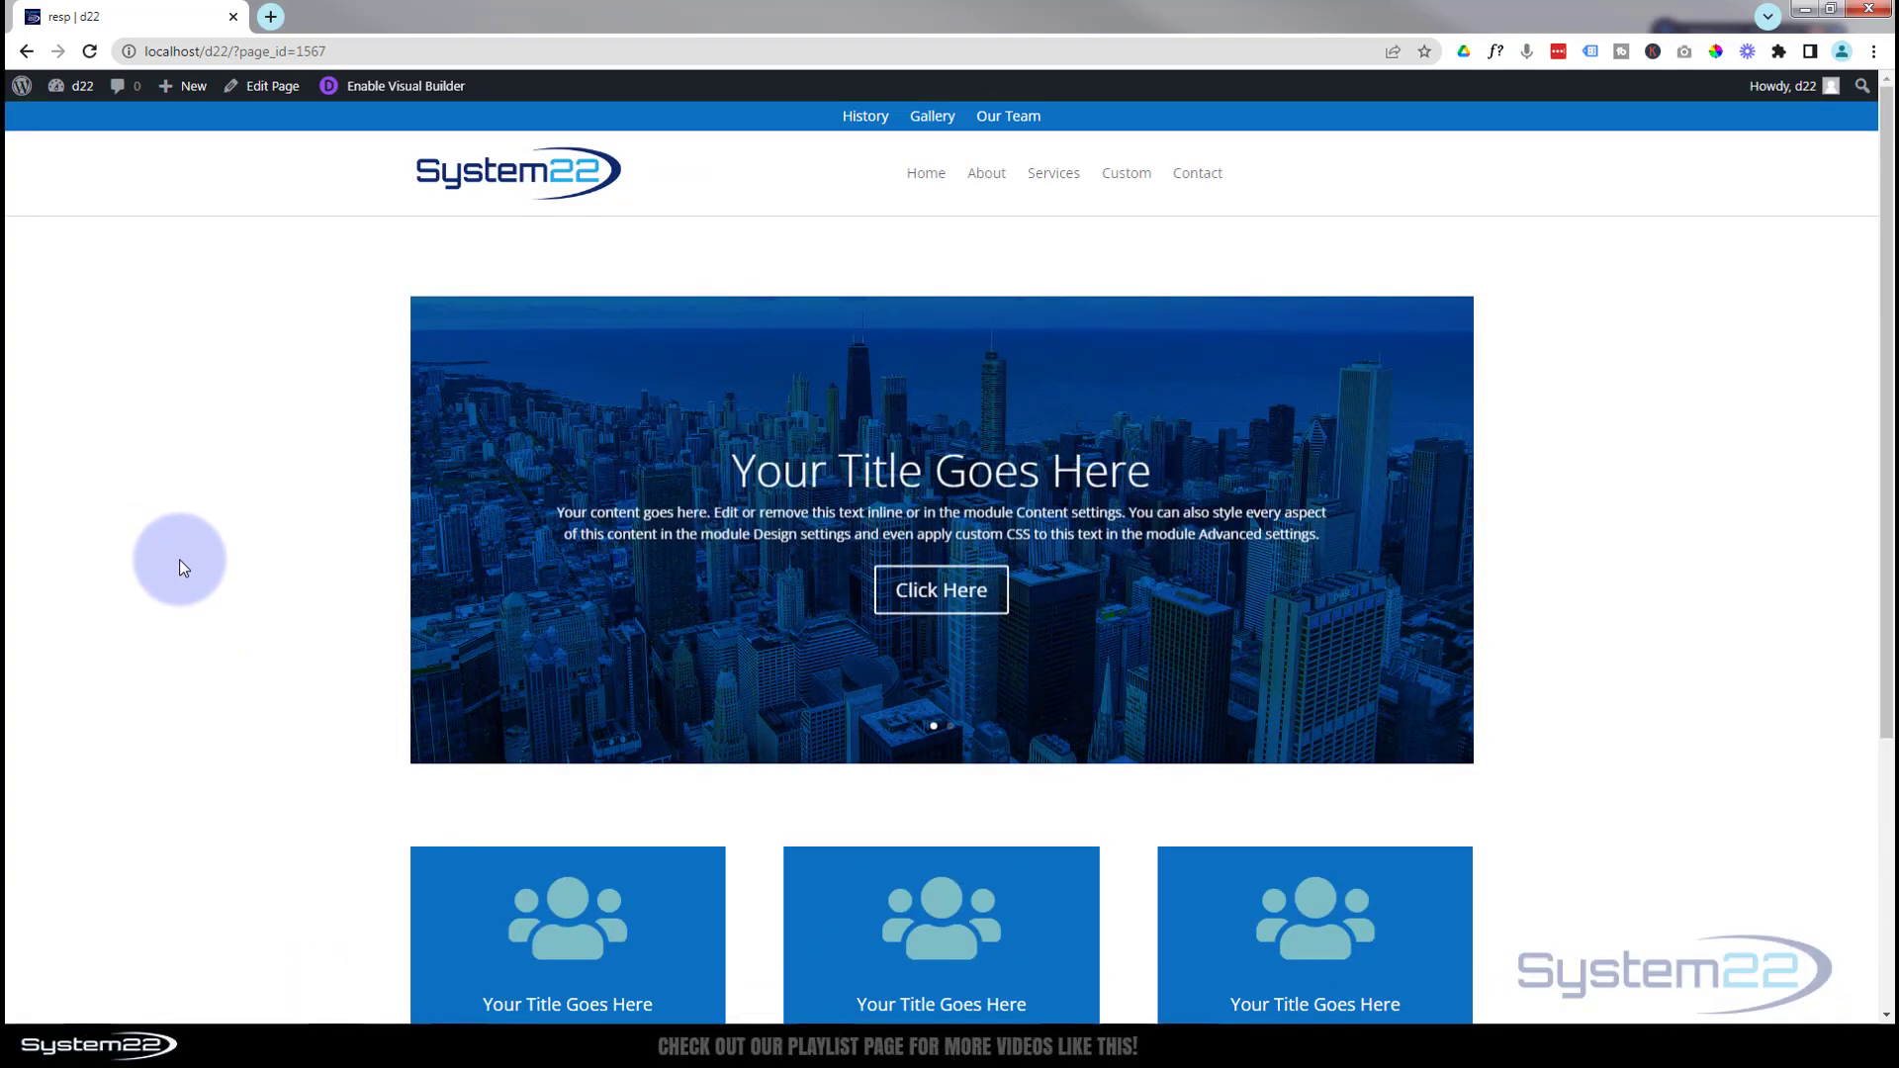
{"action": "key", "text": "ctrl+shift+i"}
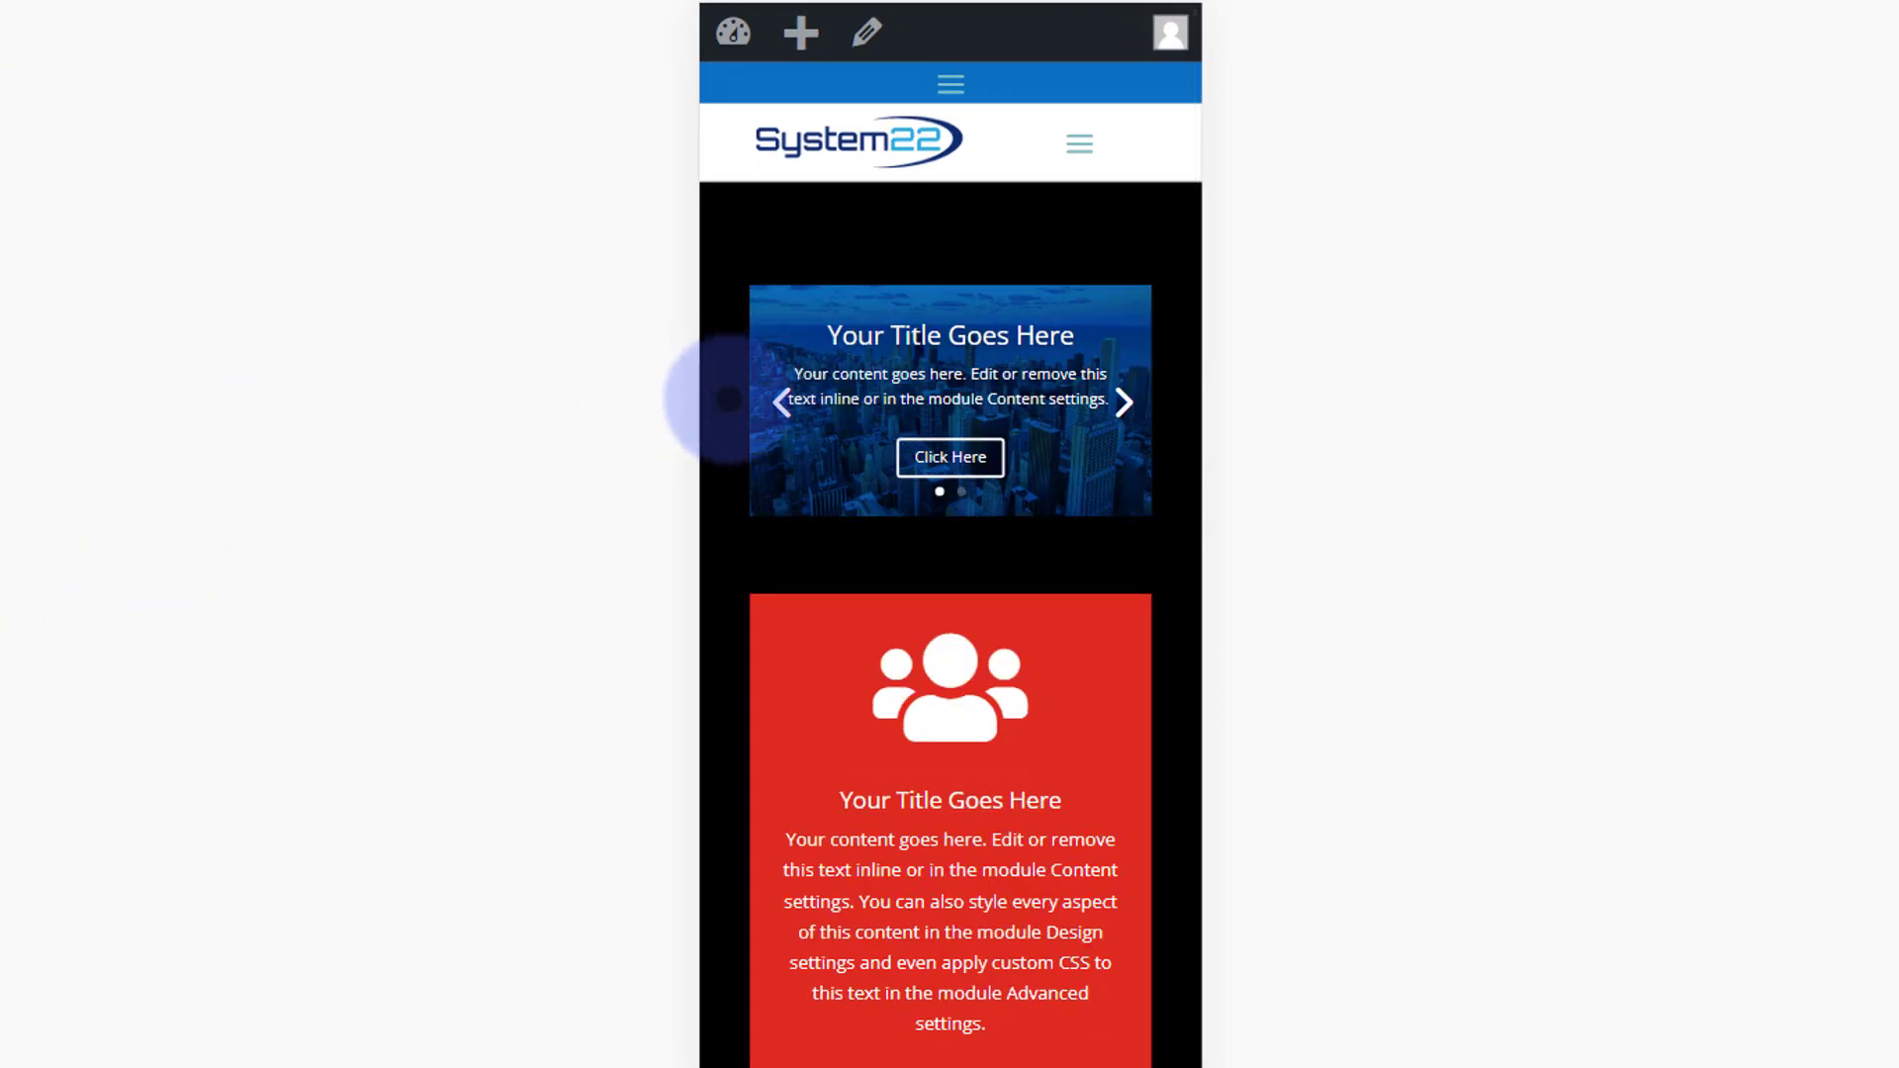
{"action": "scroll", "coordinate": [883, 552], "scroll_direction": "down", "scroll_amount": 4}
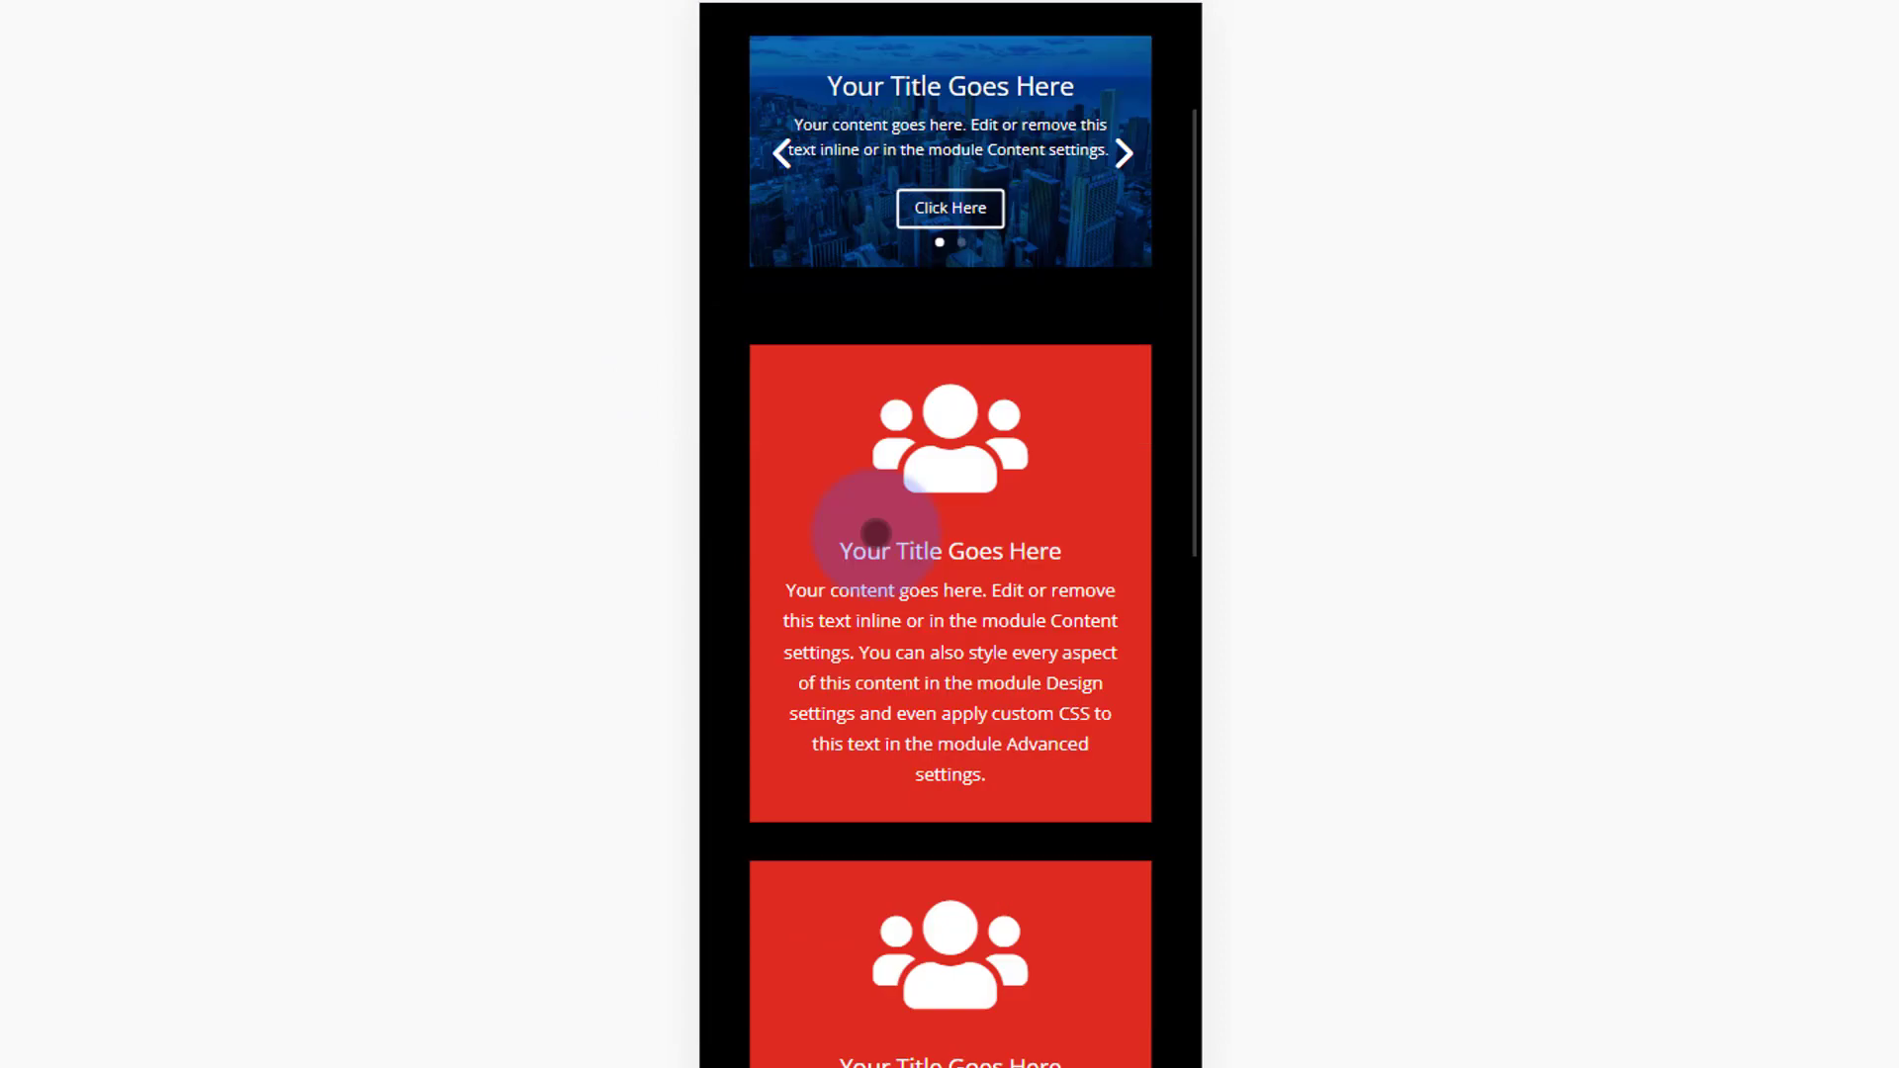
{"action": "scroll", "coordinate": [868, 811], "scroll_direction": "down", "scroll_amount": 6}
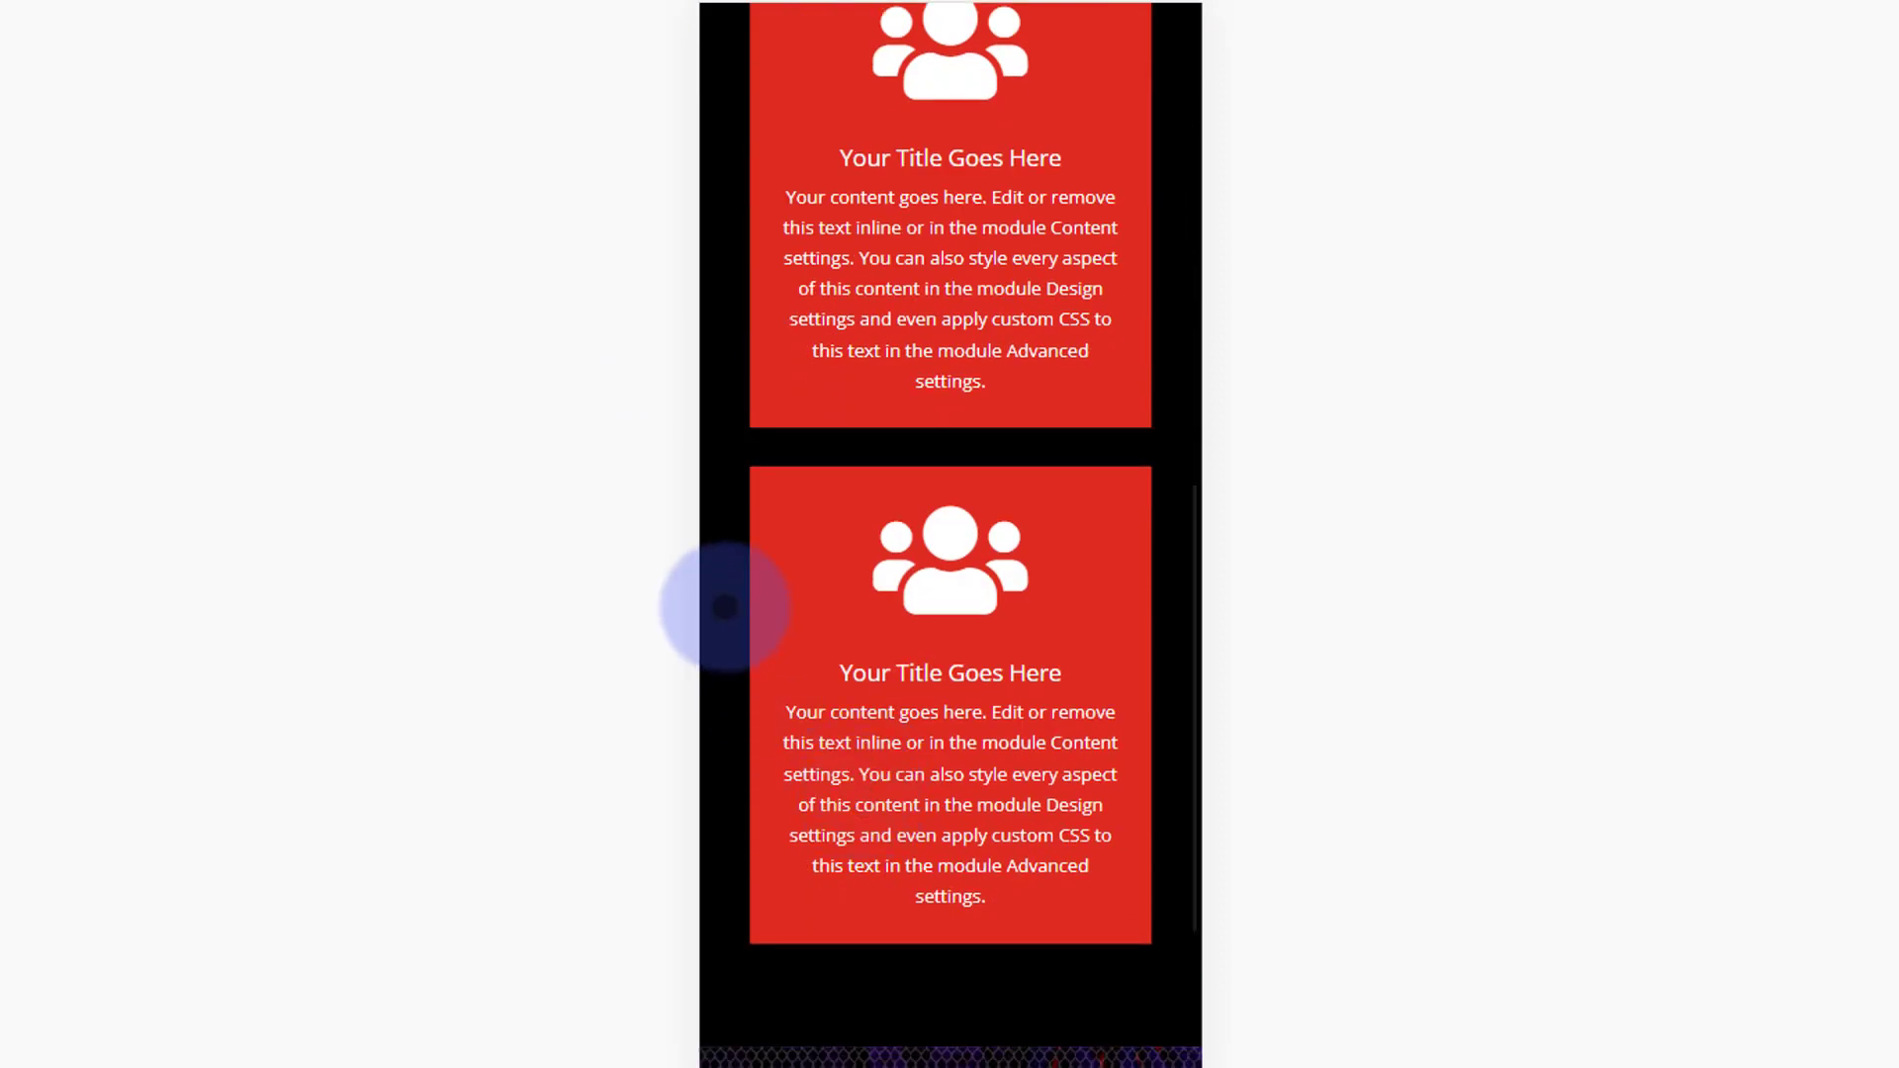
{"action": "scroll", "coordinate": [729, 644], "scroll_direction": "down", "scroll_amount": 3}
{"action": "scroll", "coordinate": [737, 656], "scroll_direction": "up", "scroll_amount": 3}
{"action": "scroll", "coordinate": [737, 657], "scroll_direction": "up", "scroll_amount": 10}
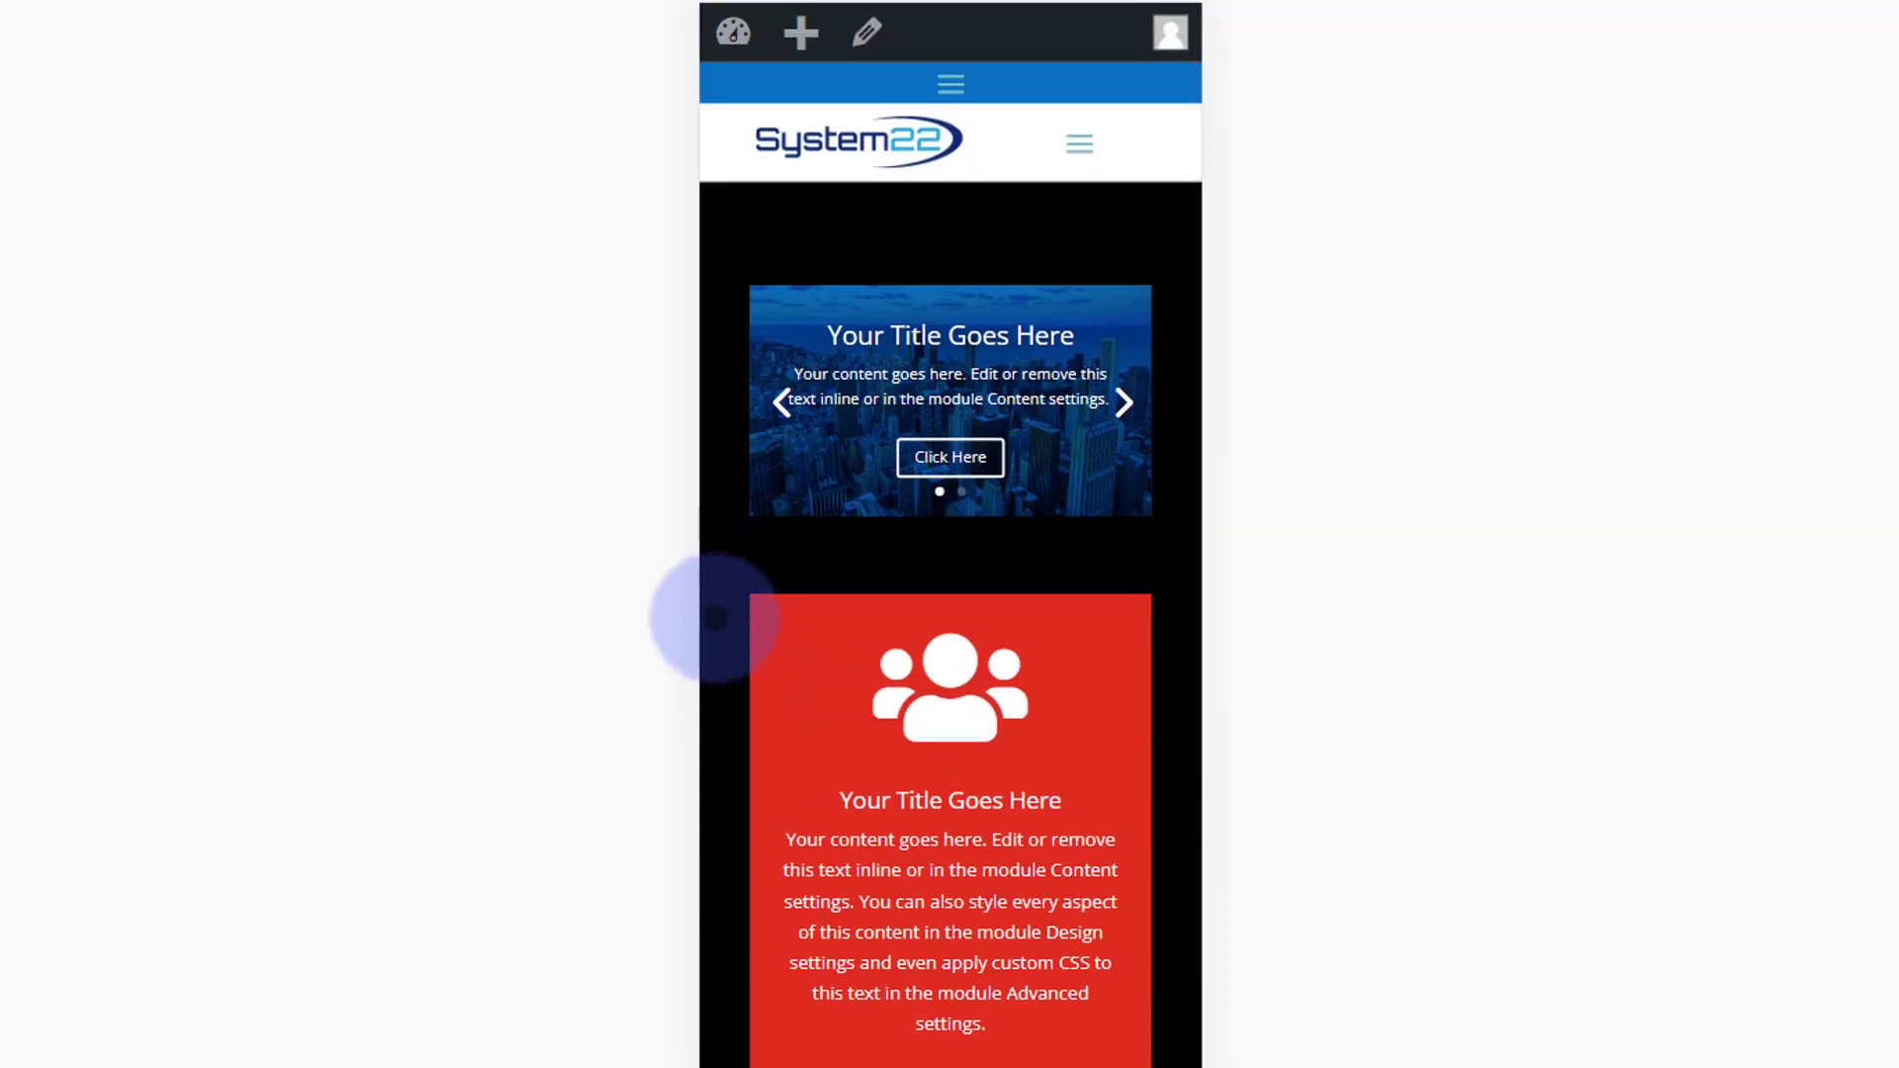
{"action": "scroll", "coordinate": [726, 627], "scroll_direction": "down", "scroll_amount": 4}
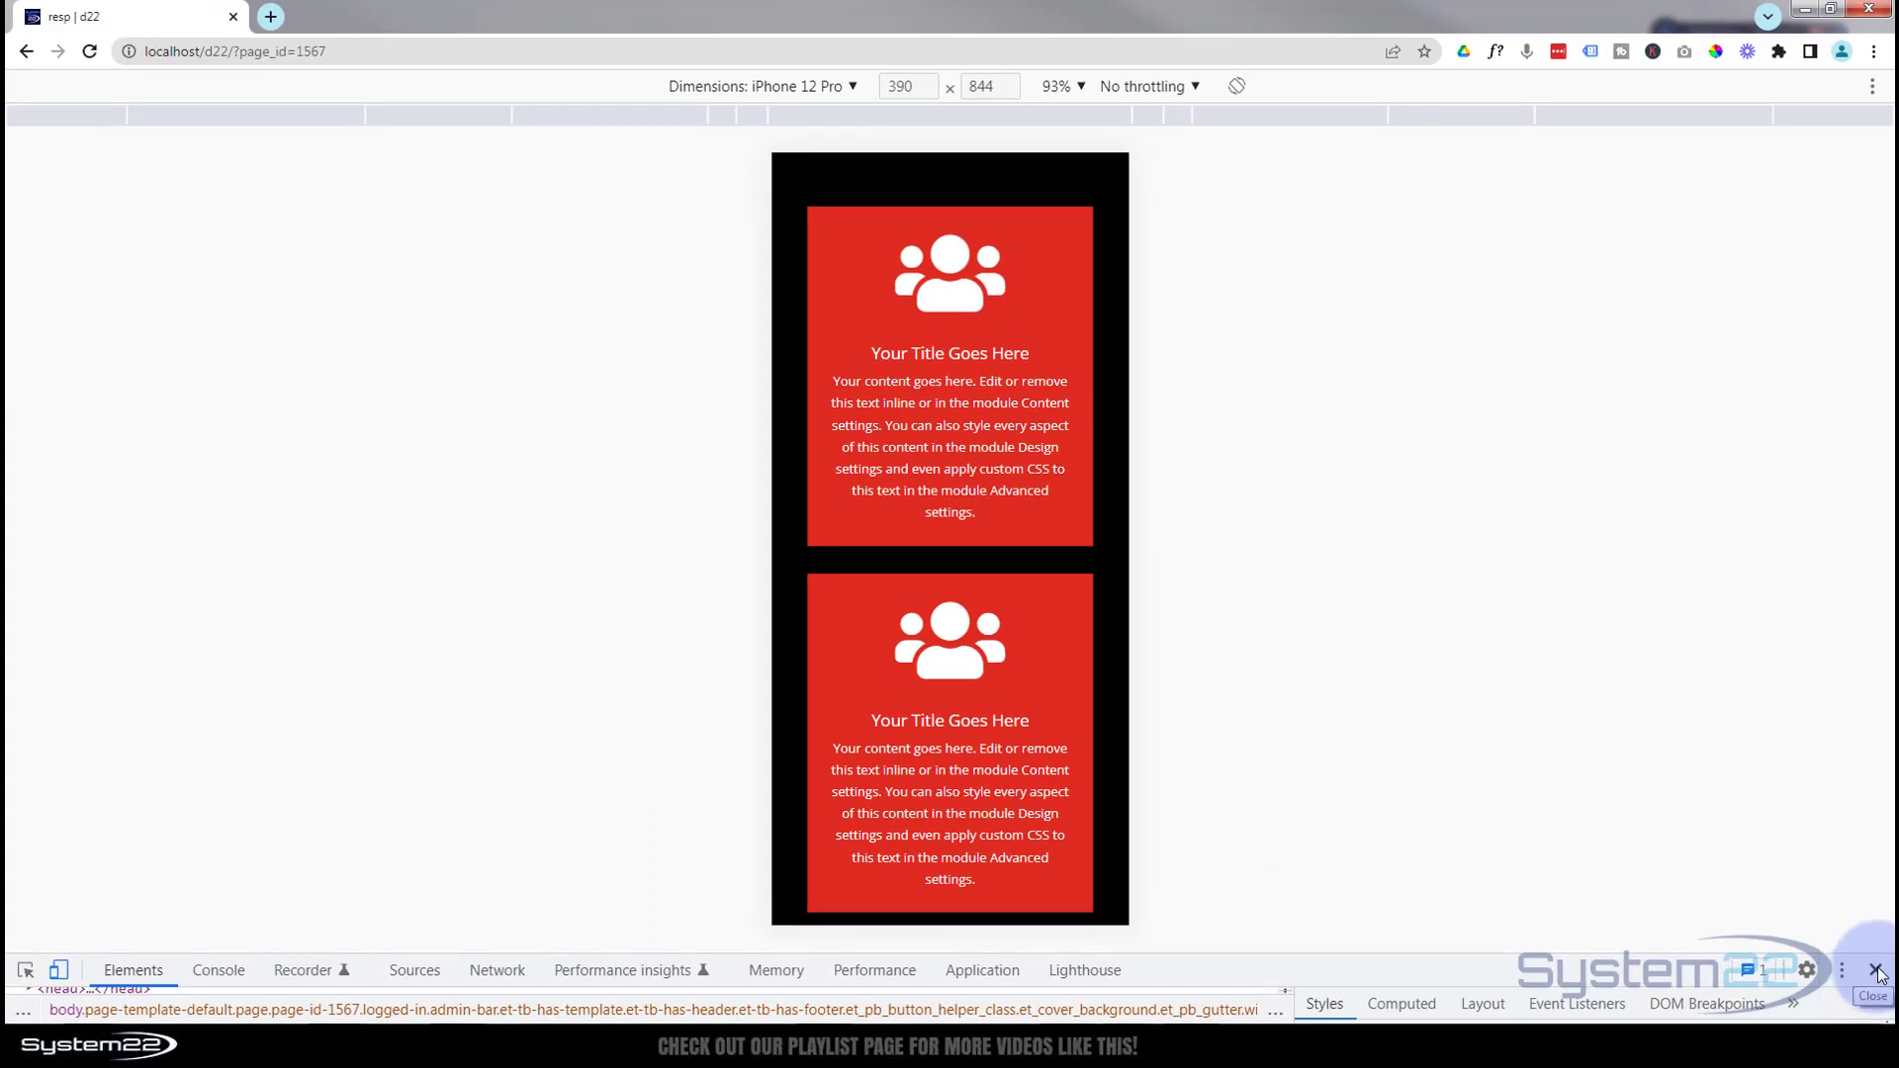
{"action": "left_click", "coordinate": [1875, 974]}
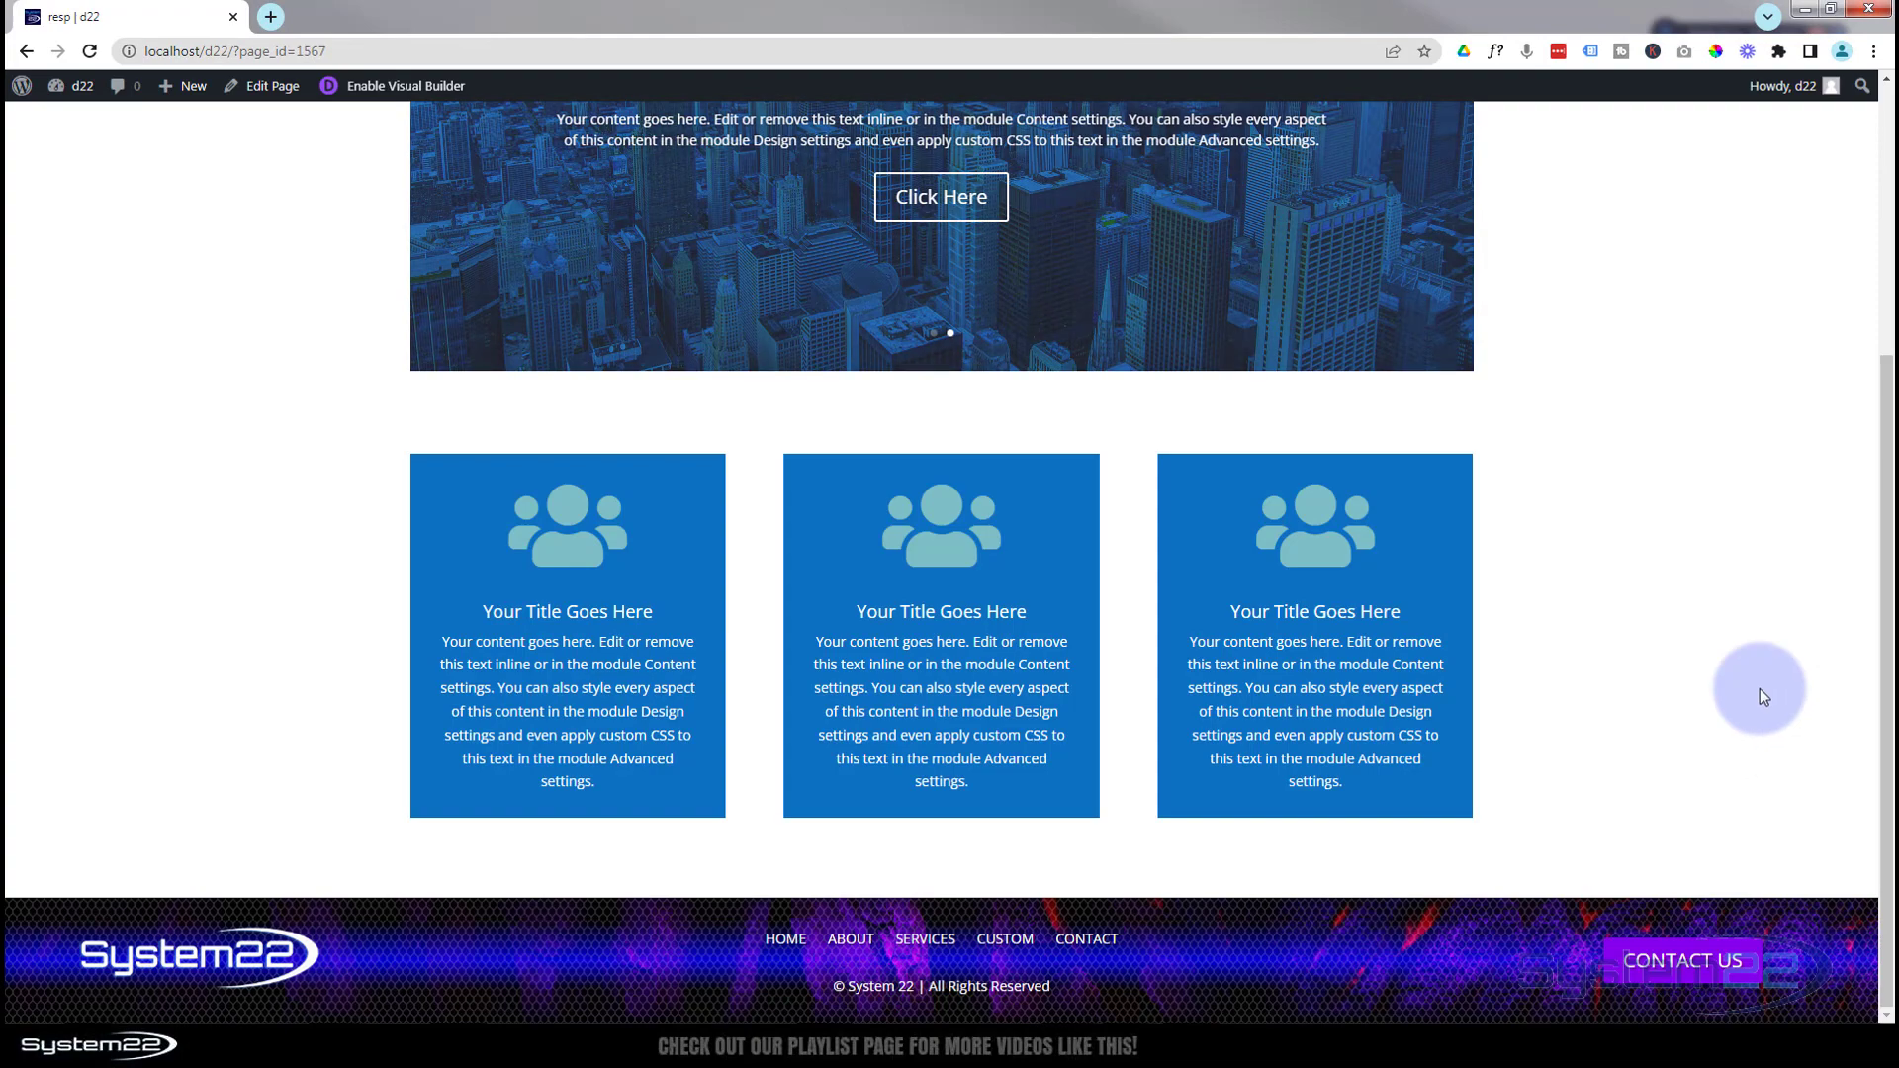
Compare the desktop page, then reopen DevTools emulating an iPhone 12 Pro.
{"action": "scroll", "coordinate": [1747, 666], "scroll_direction": "up", "scroll_amount": 2}
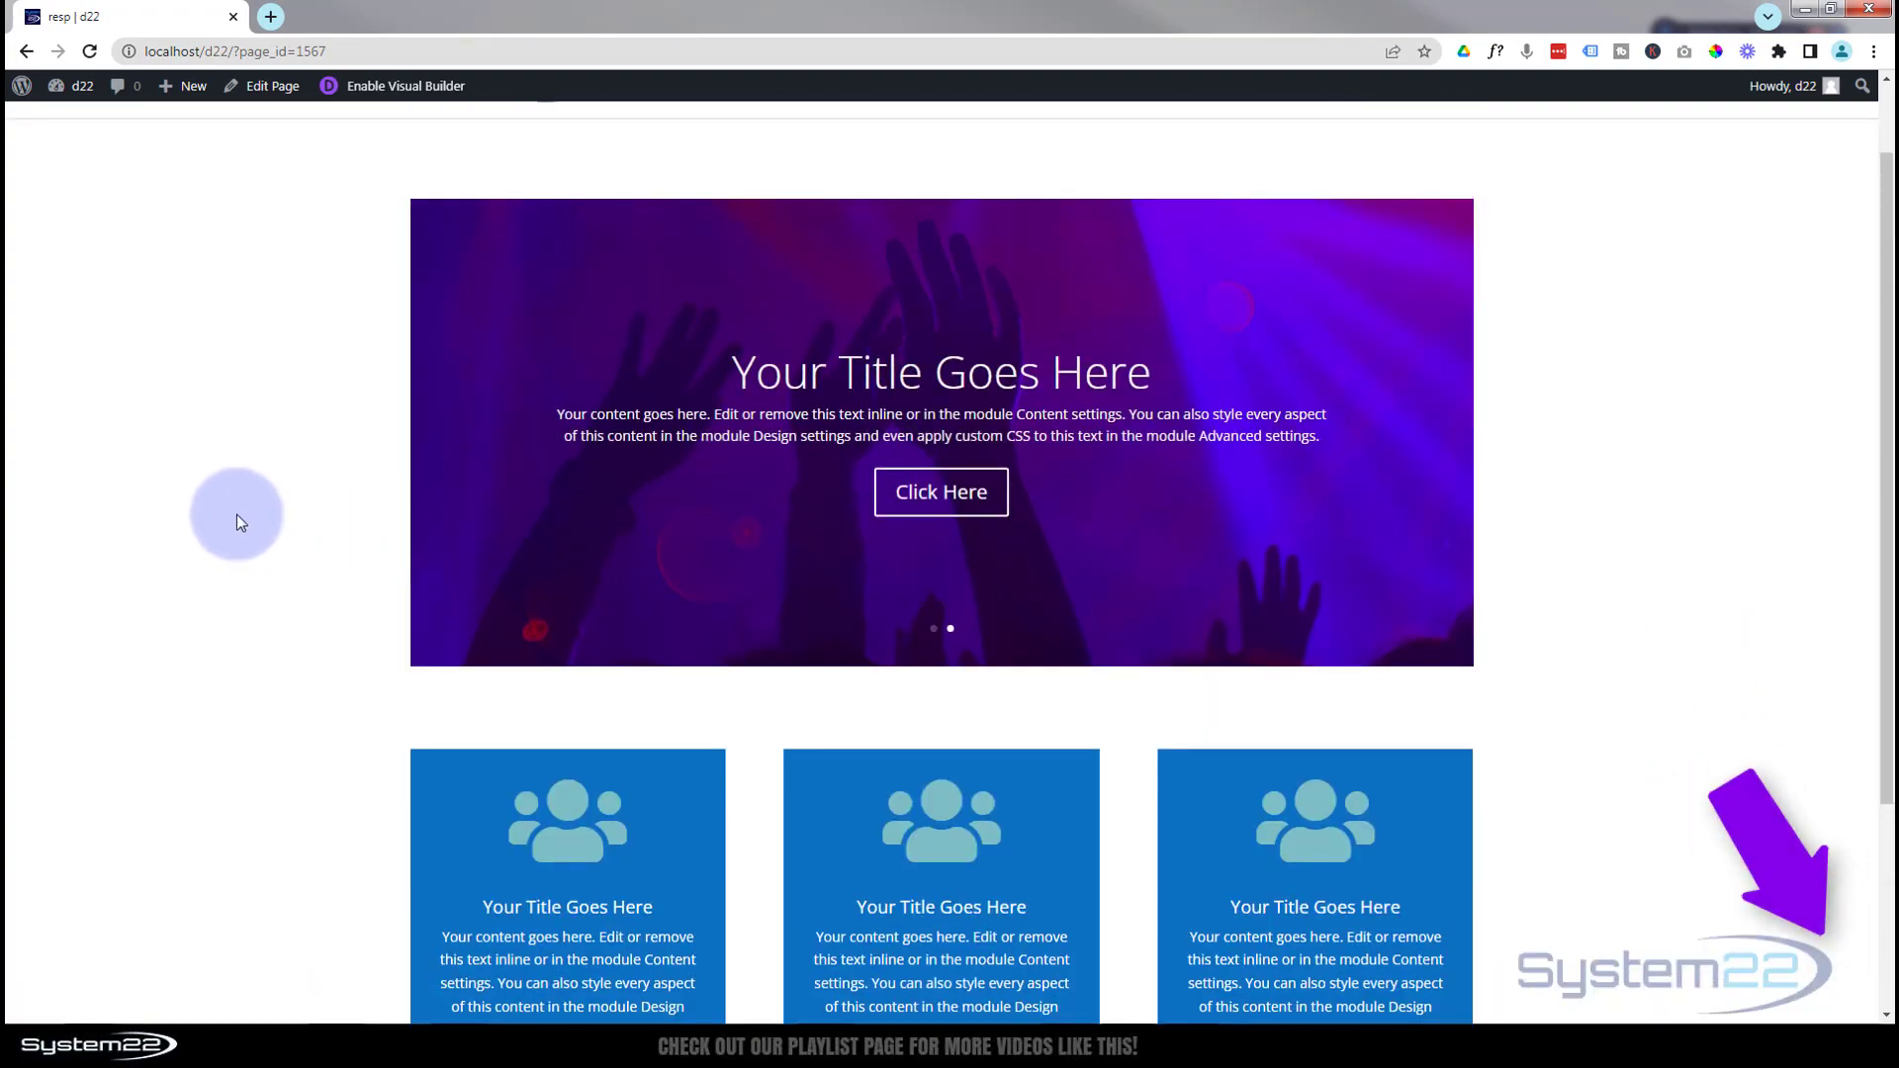
{"action": "scroll", "coordinate": [235, 515], "scroll_direction": "down", "scroll_amount": 1}
{"action": "scroll", "coordinate": [228, 514], "scroll_direction": "up", "scroll_amount": 2}
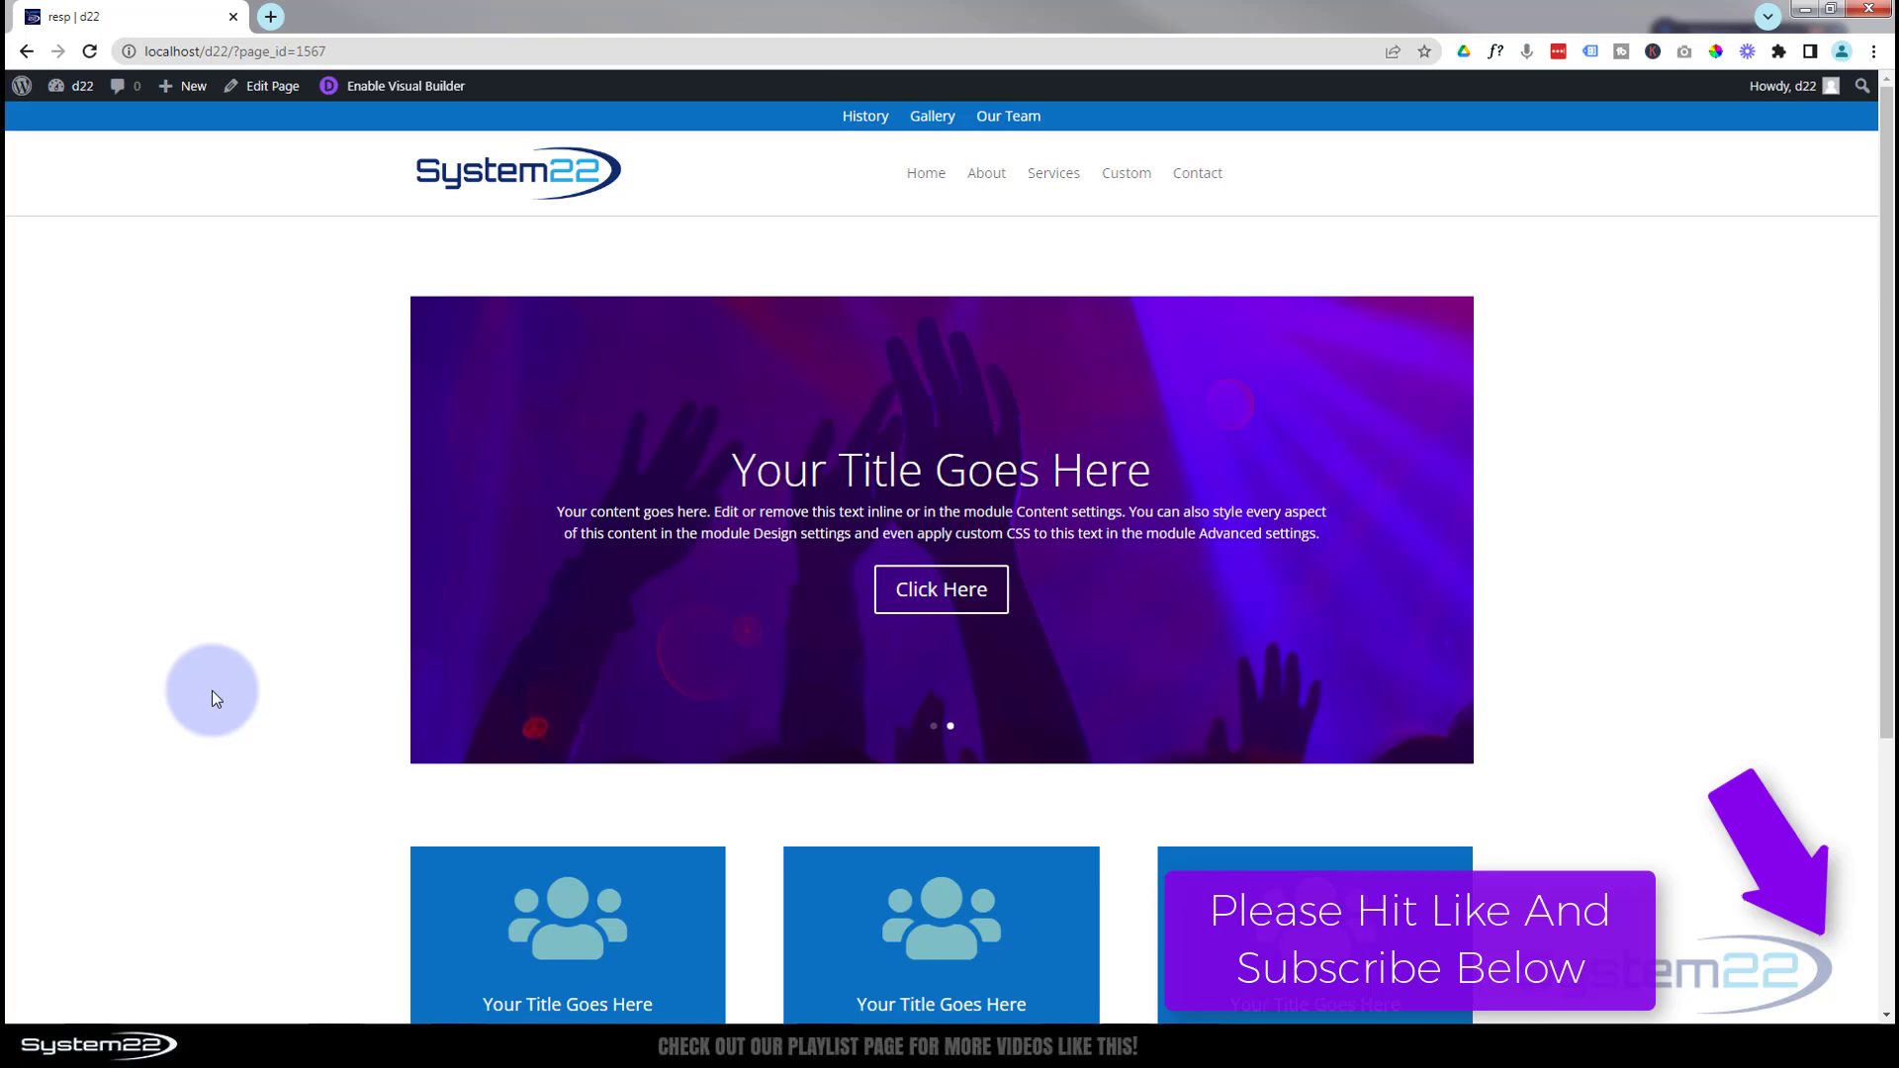
{"action": "key", "text": "ctrl+shift+i"}
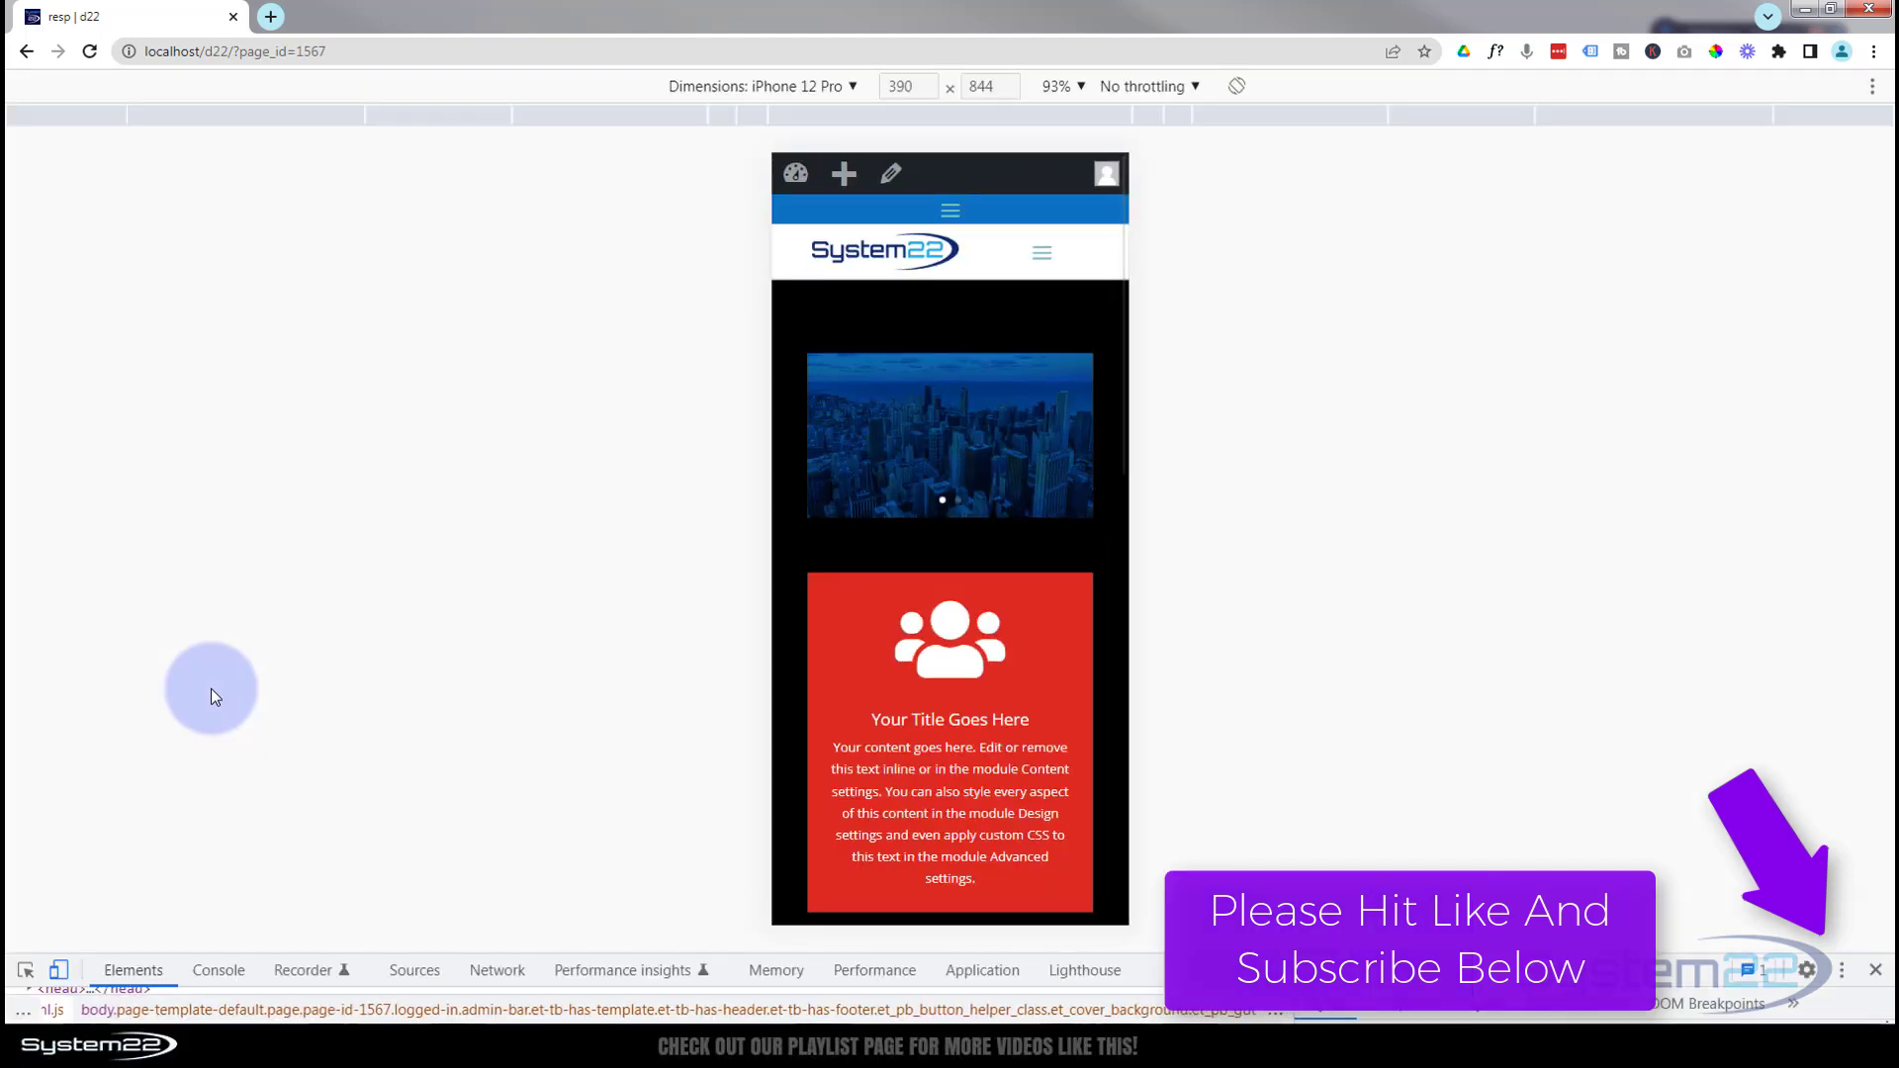